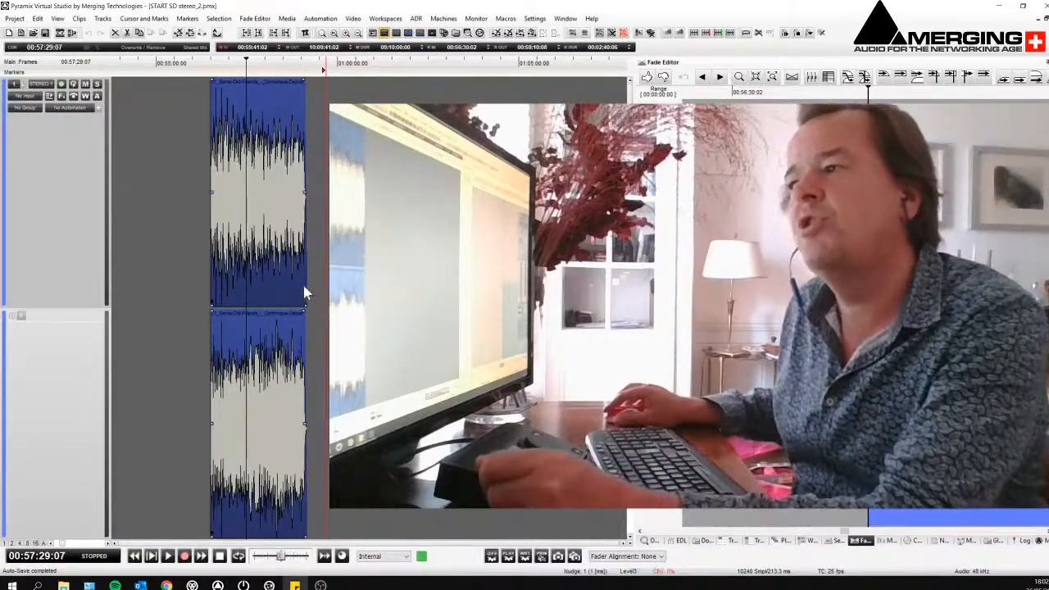
# Reduce the track height in the timeline and briefly play the stereo clip from about 00:57:02
pyautogui.click(303, 285)
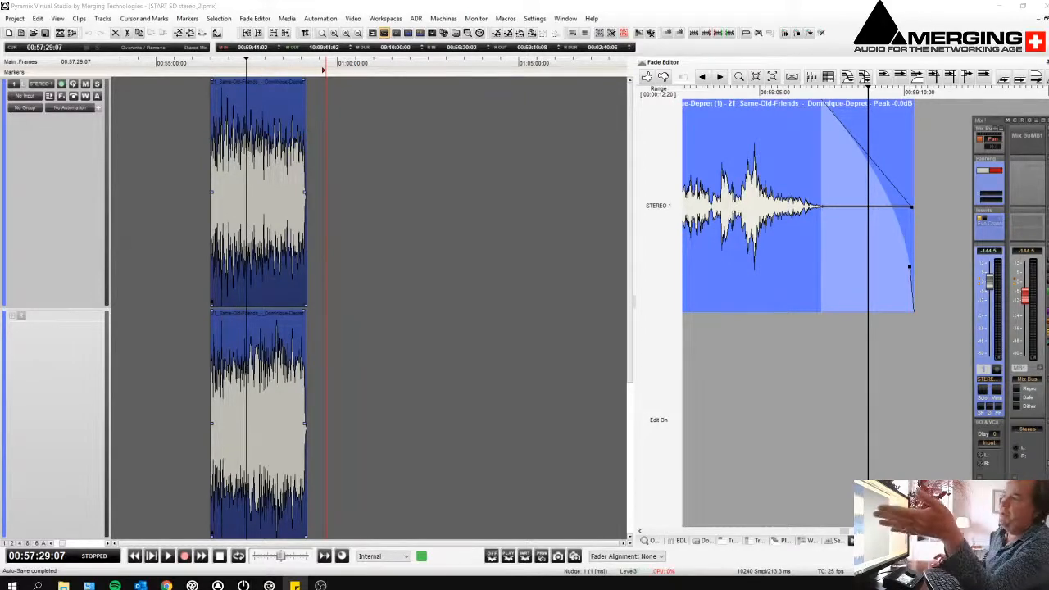
pyautogui.click(35, 544)
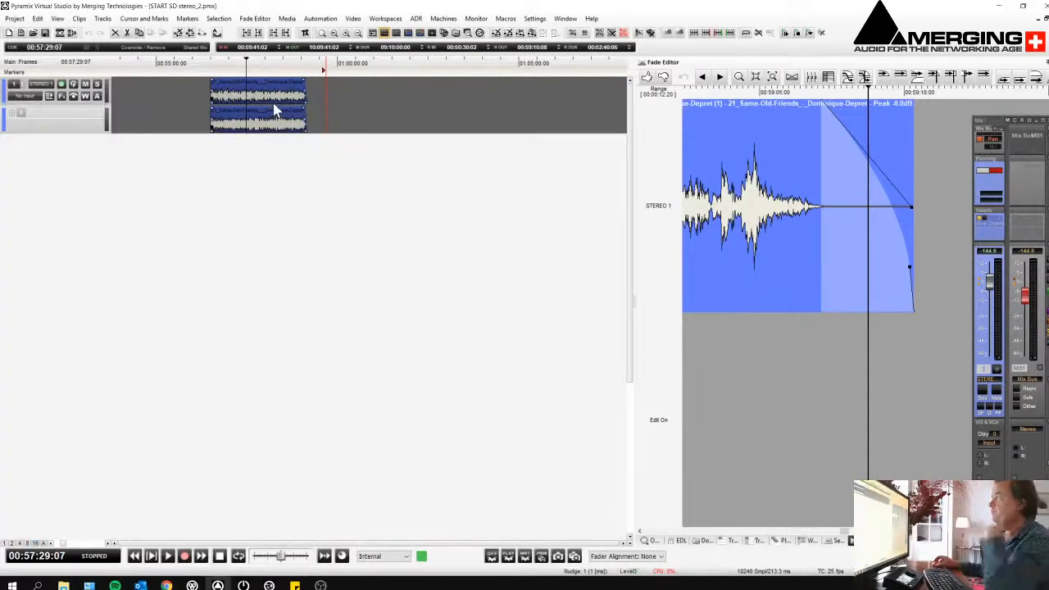
pyautogui.click(230, 62)
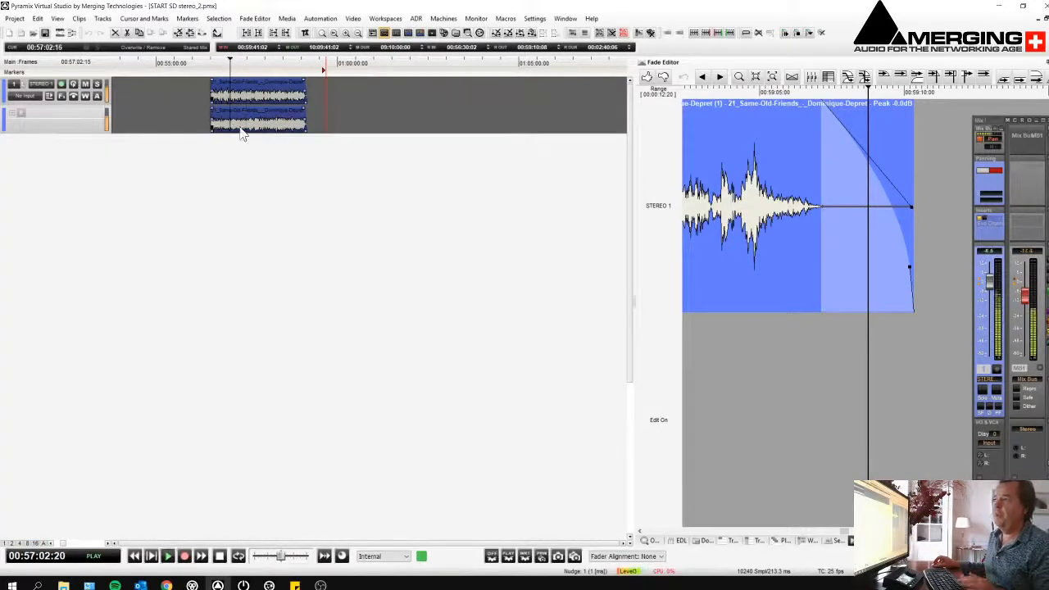
pyautogui.click(257, 100)
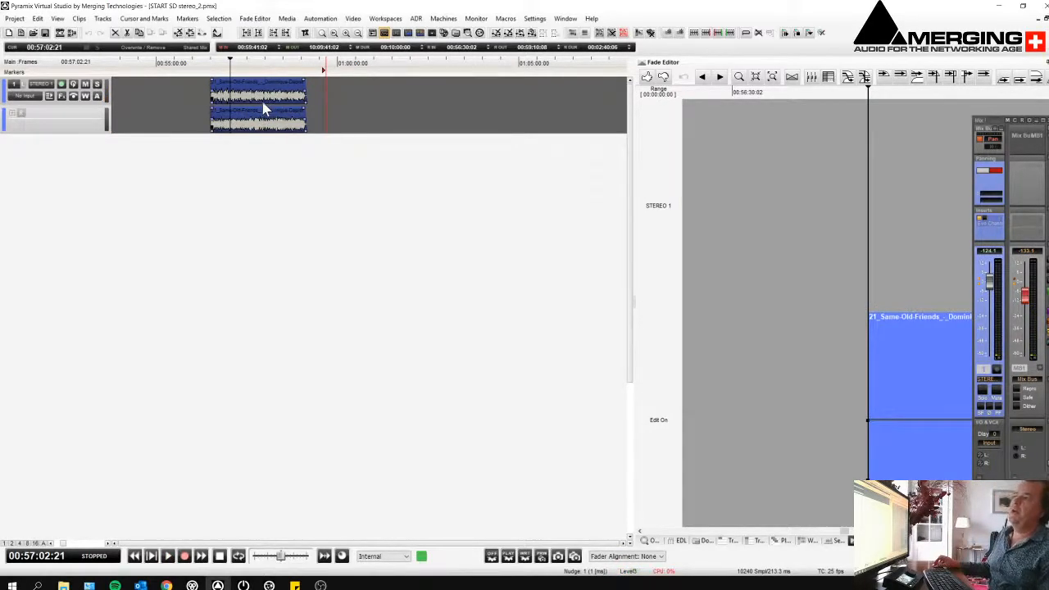
# Reposition the floating mixer slightly and compare the project's Tracks and Track Groups lists
pyautogui.click(997, 127)
pyautogui.moveTo(996, 127); pyautogui.dragTo(977, 109)
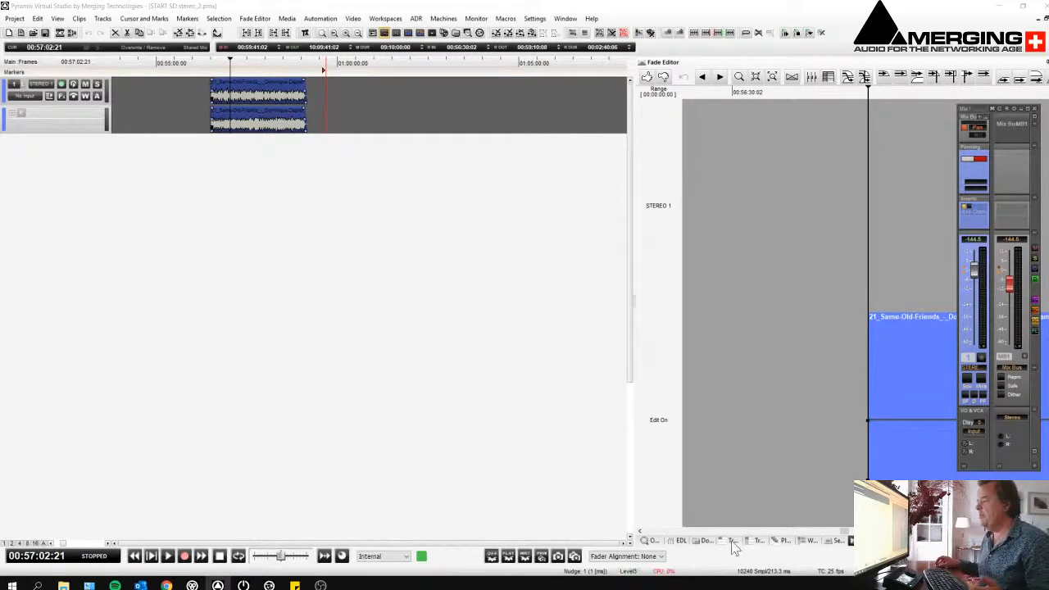
pyautogui.click(732, 543)
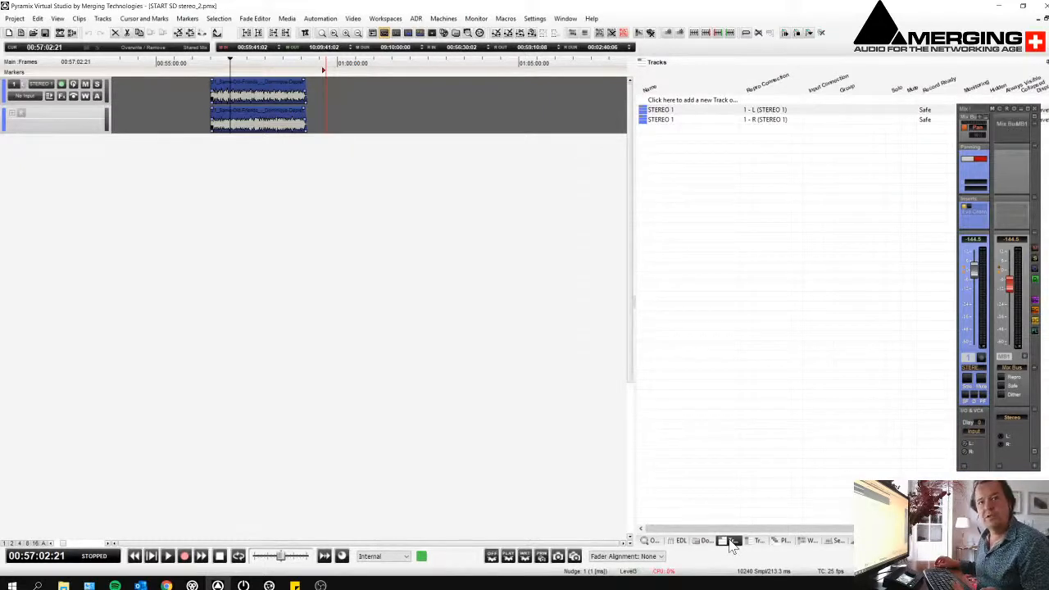
pyautogui.click(755, 544)
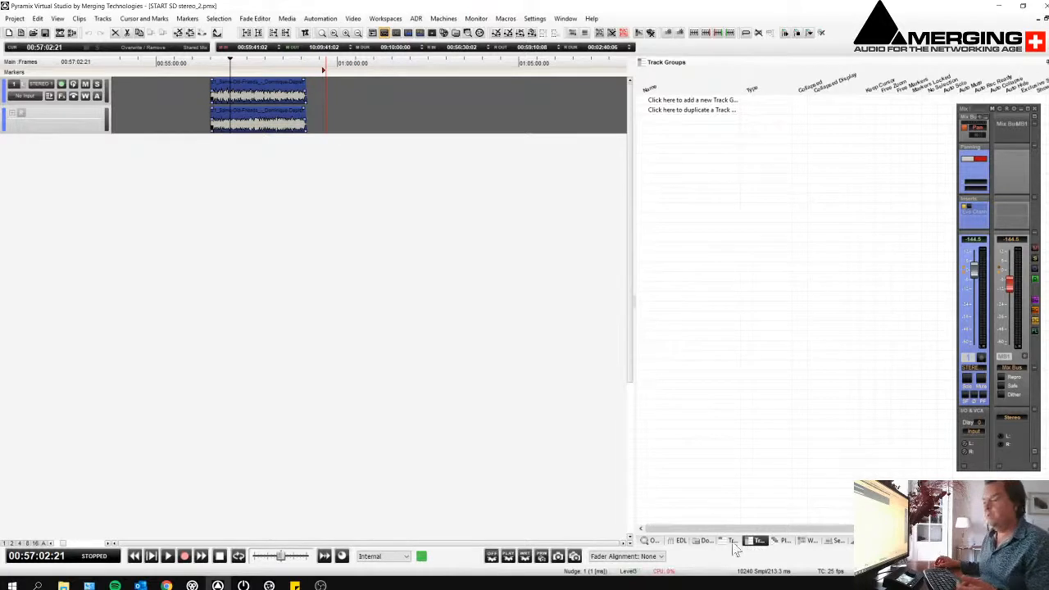
pyautogui.click(733, 544)
pyautogui.click(751, 544)
pyautogui.click(734, 544)
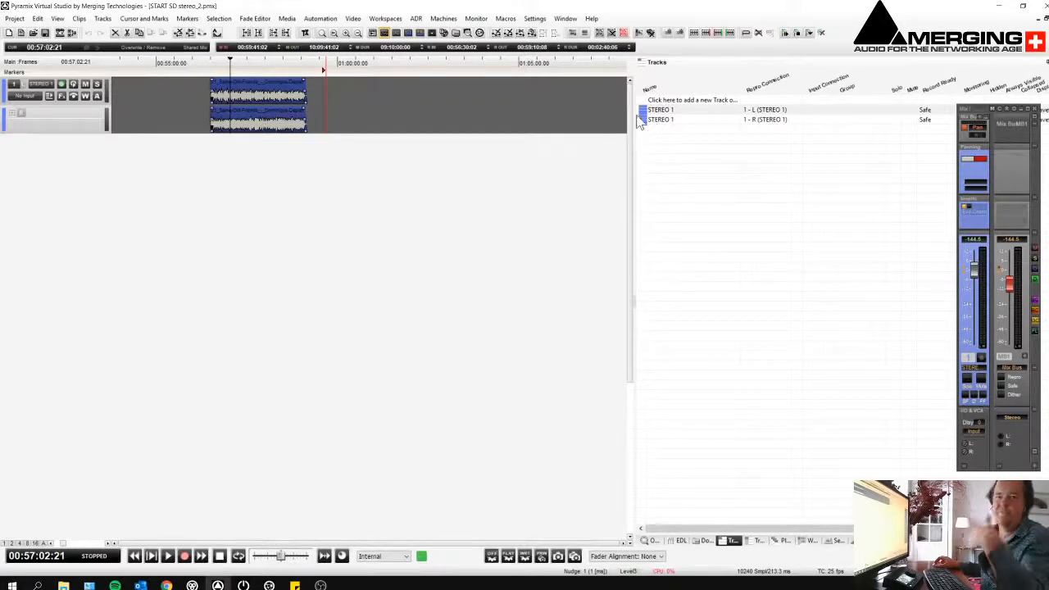
# Add a new track group named Destination and select it in the Track Groups list
pyautogui.click(757, 542)
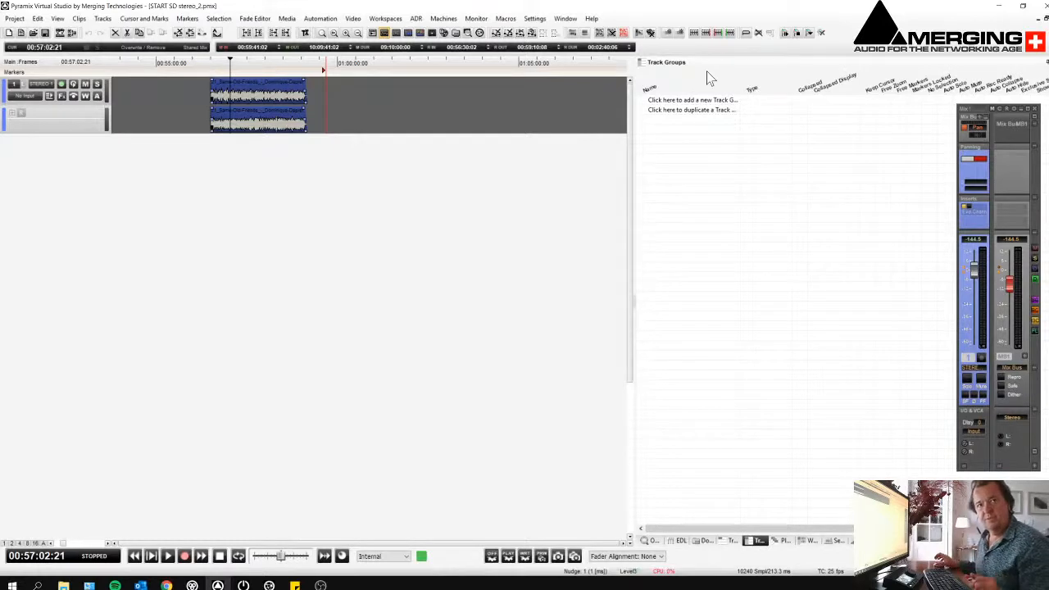
pyautogui.click(697, 100)
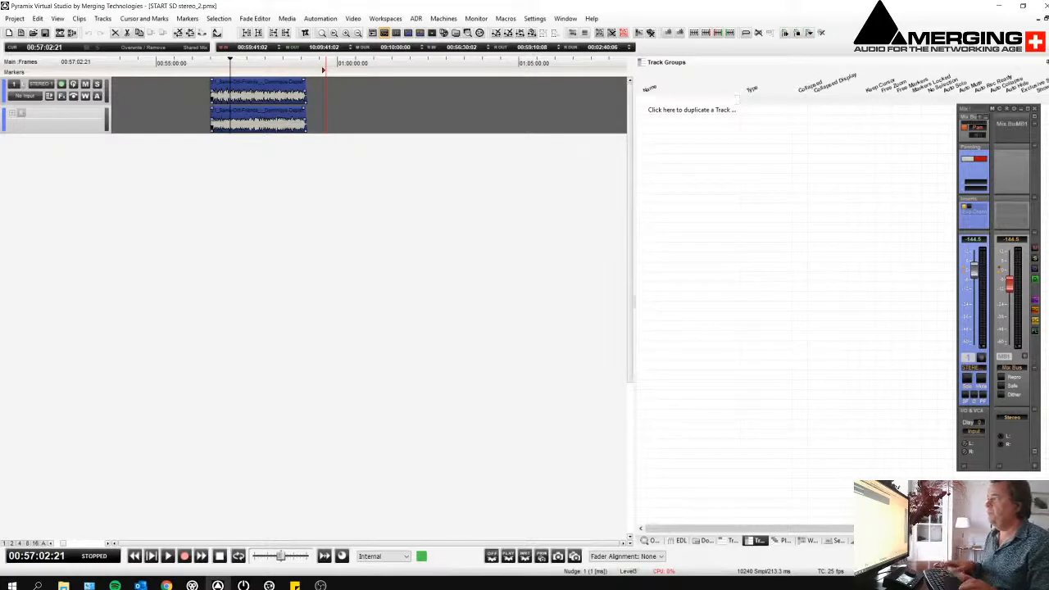
pyautogui.press('Return')
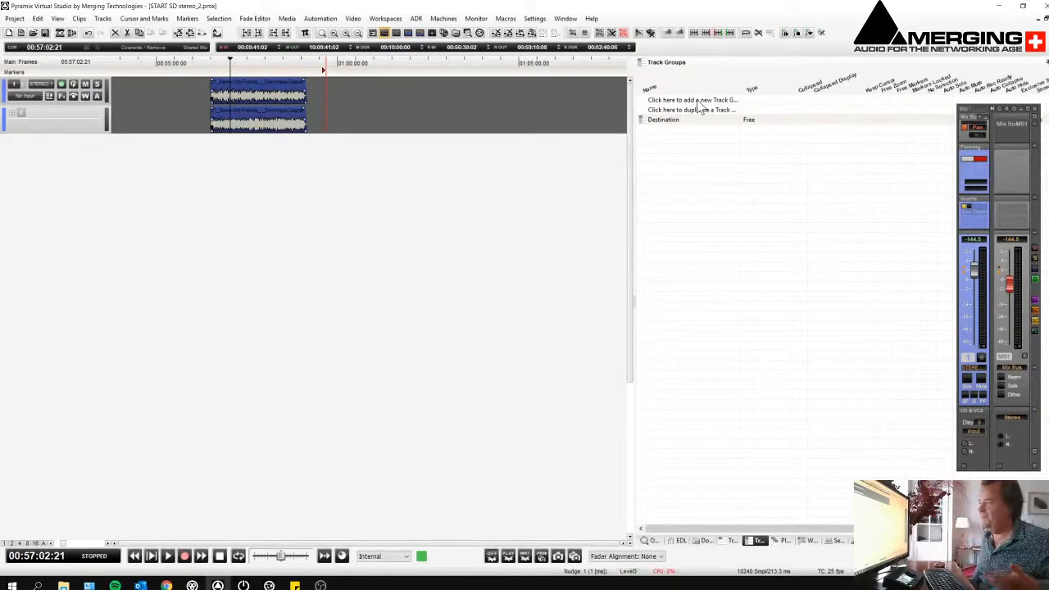
pyautogui.click(644, 121)
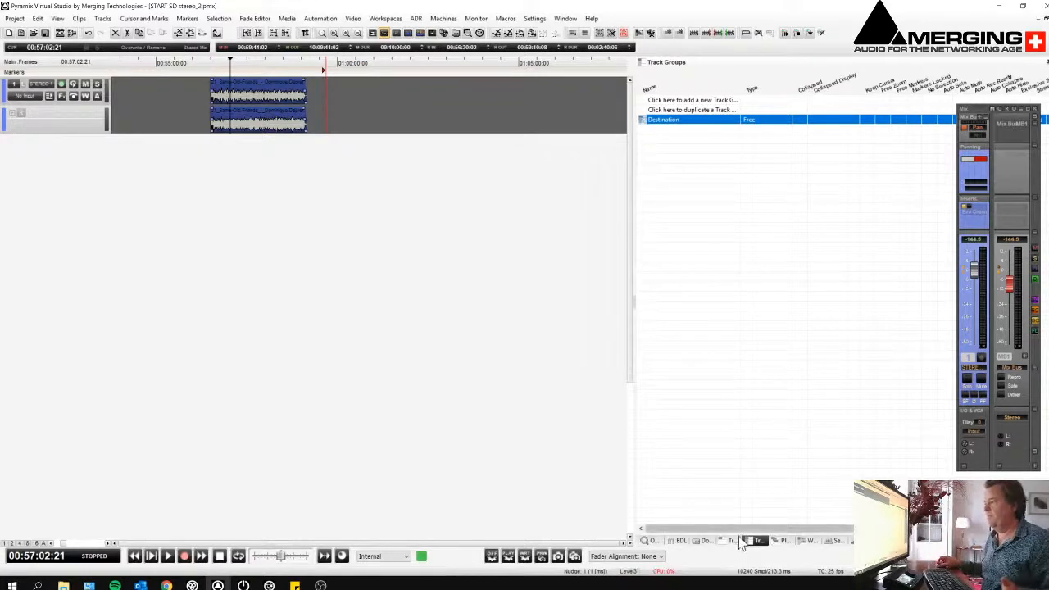
# Assign both STEREO 1 tracks to the Destination group
pyautogui.click(732, 541)
pyautogui.click(644, 110)
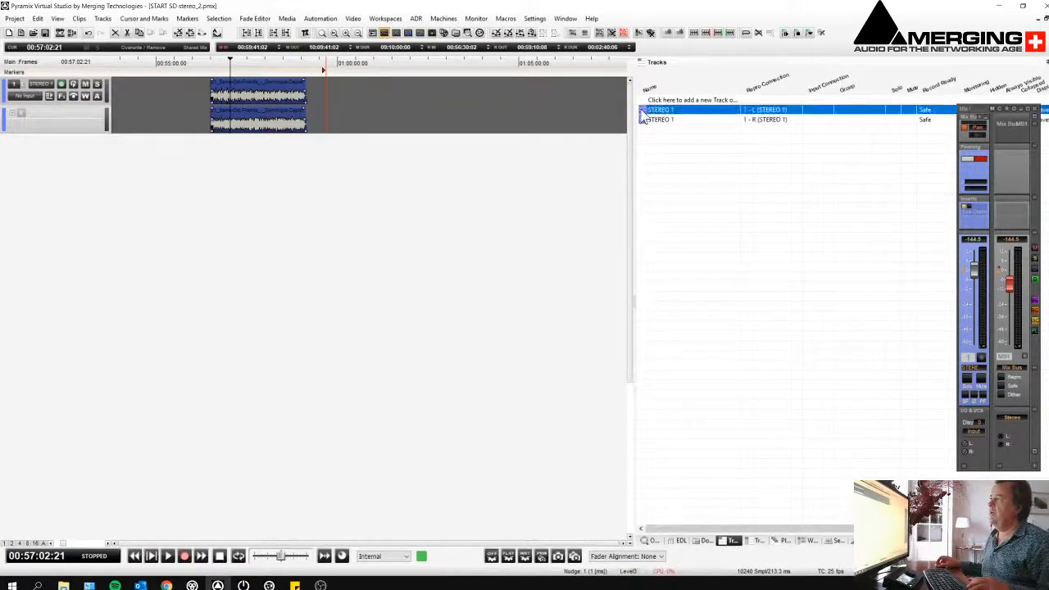
pyautogui.keyDown('shift'); pyautogui.click(645, 121); pyautogui.keyUp('shift')
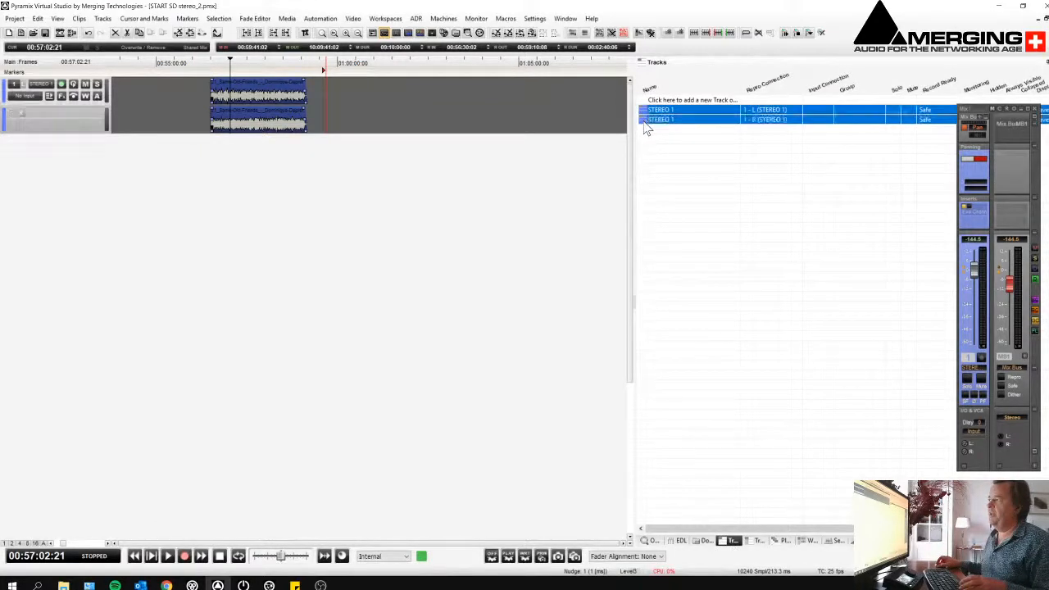
pyautogui.click(847, 110)
pyautogui.click(852, 129)
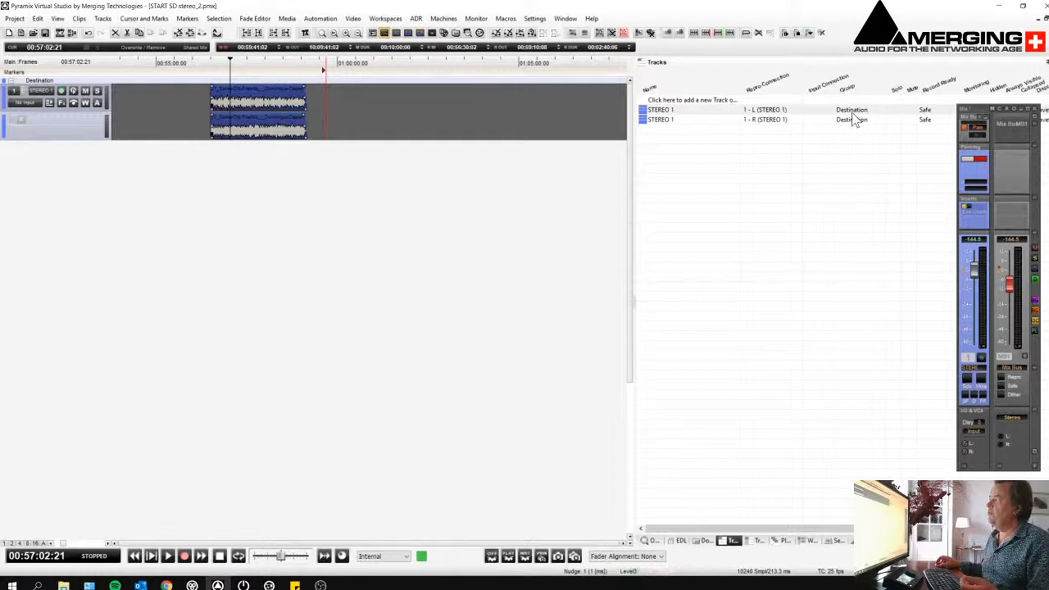
# Reset the group assignment of both STEREO 1 tracks to <None>
pyautogui.click(643, 123)
pyautogui.click(850, 121)
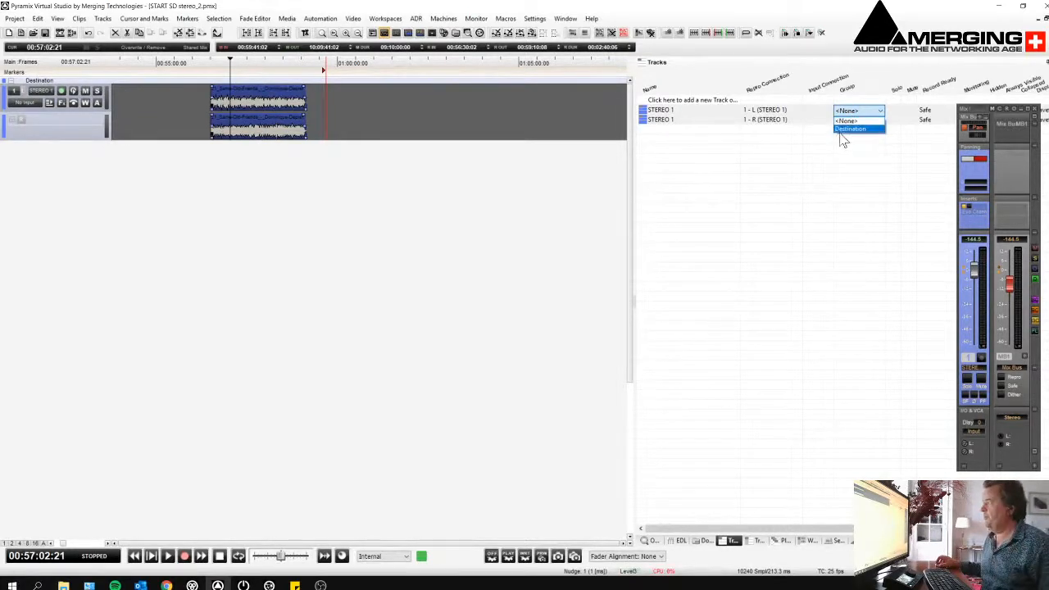
pyautogui.click(643, 122)
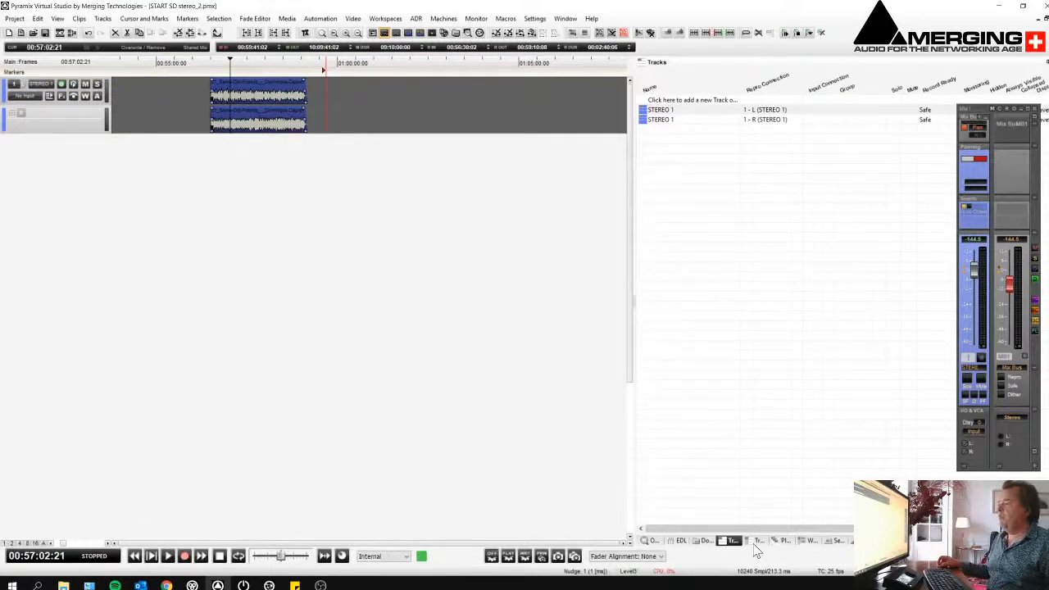
# Select both STEREO 1 tracks again and set their group back to Destination
pyautogui.click(653, 120)
pyautogui.click(850, 120)
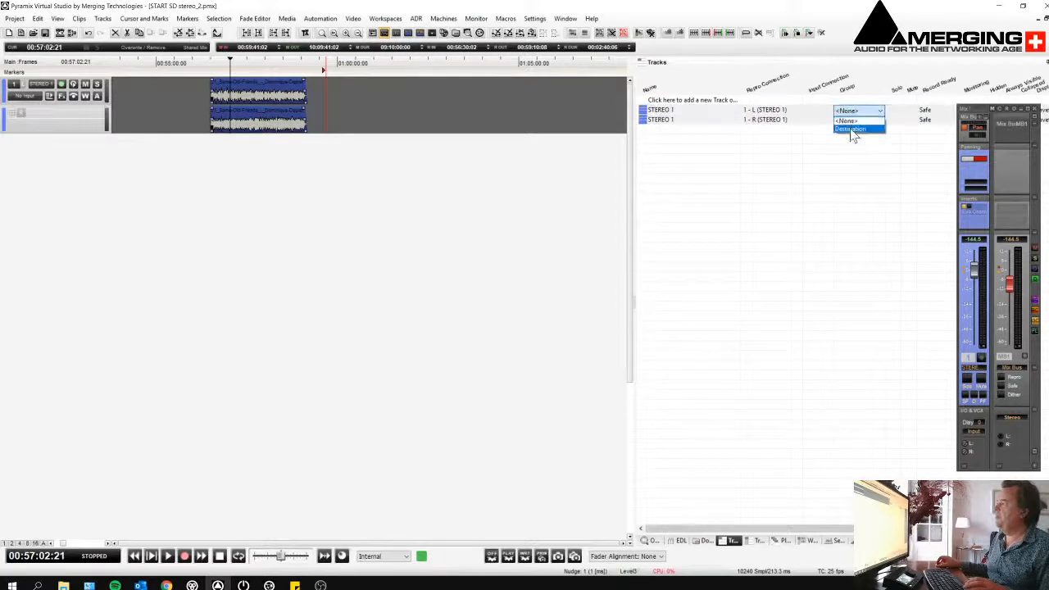
pyautogui.click(850, 132)
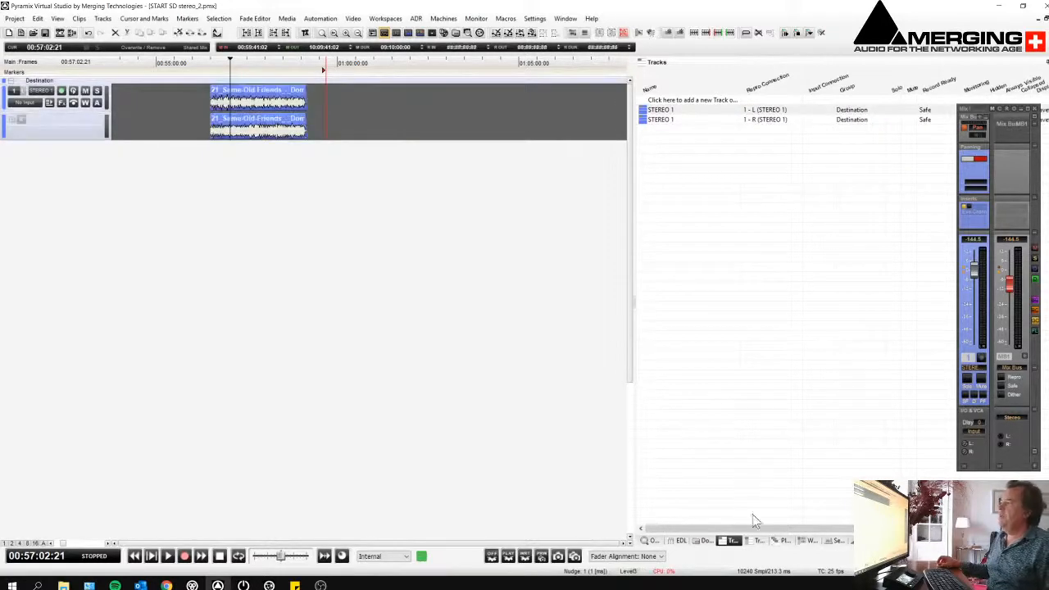
# Duplicate the Destination track group, including its tracks, as a new group named Source
pyautogui.click(759, 542)
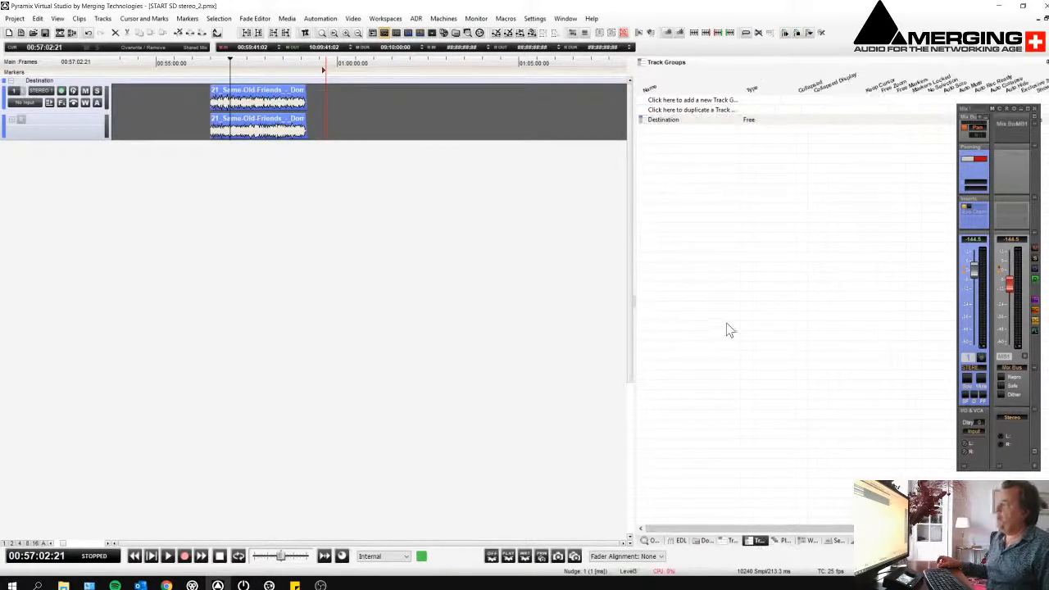
pyautogui.click(644, 121)
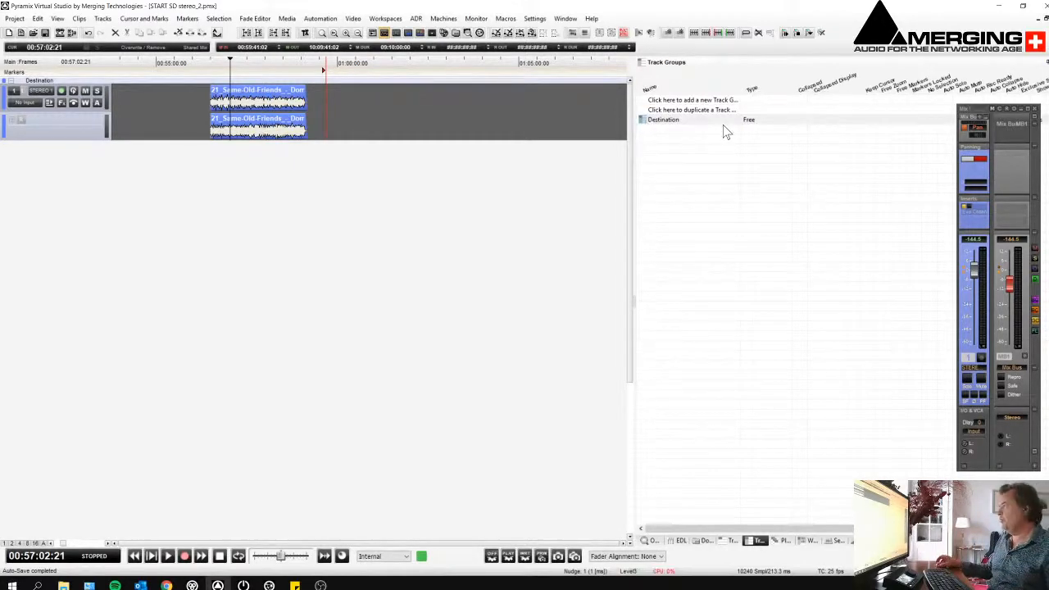
pyautogui.click(647, 122)
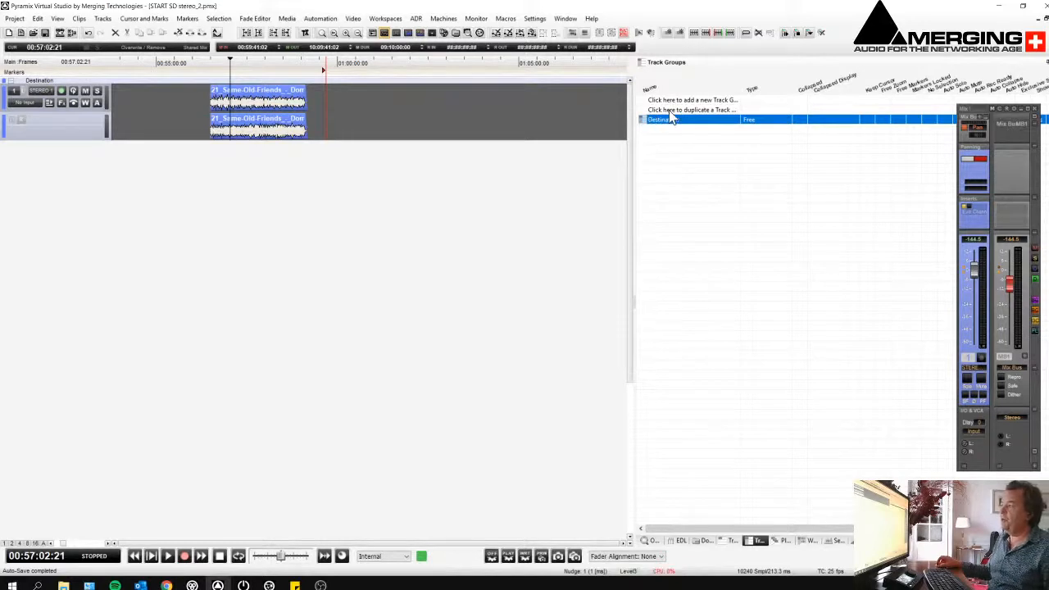
pyautogui.click(672, 110)
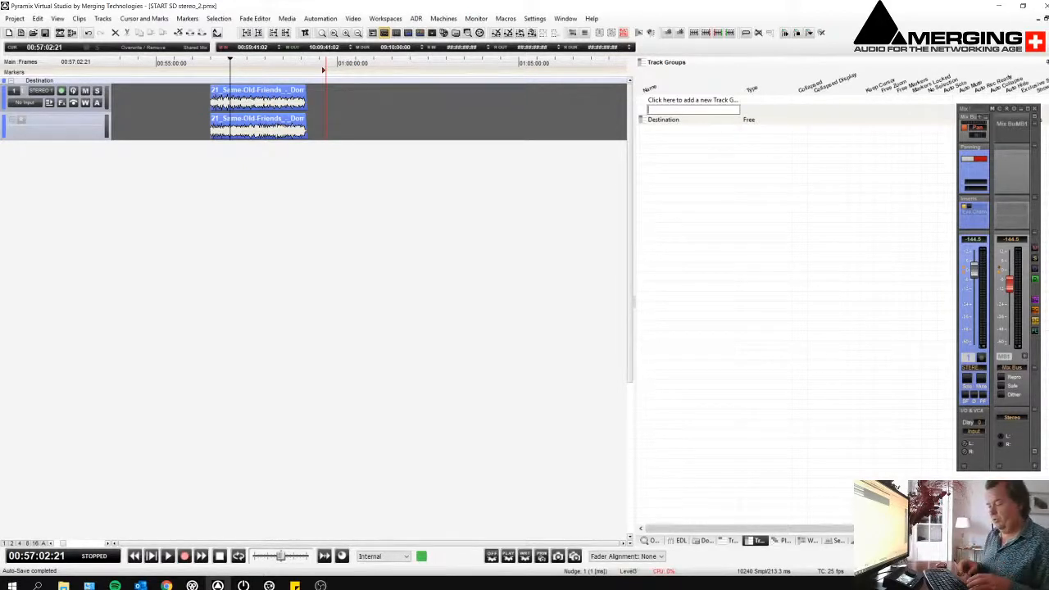
pyautogui.write('e')
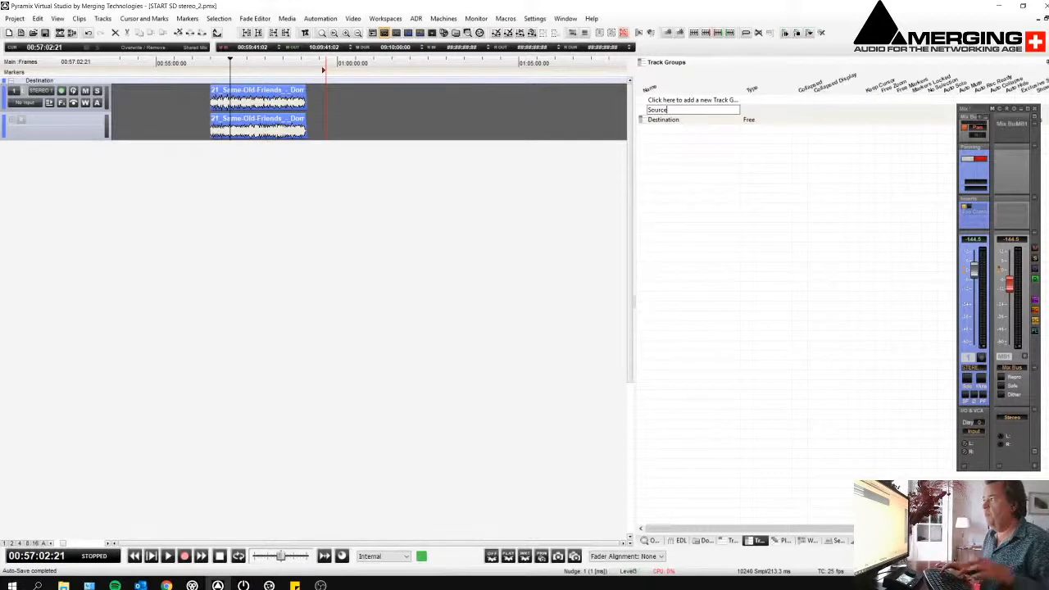
pyautogui.press('Return')
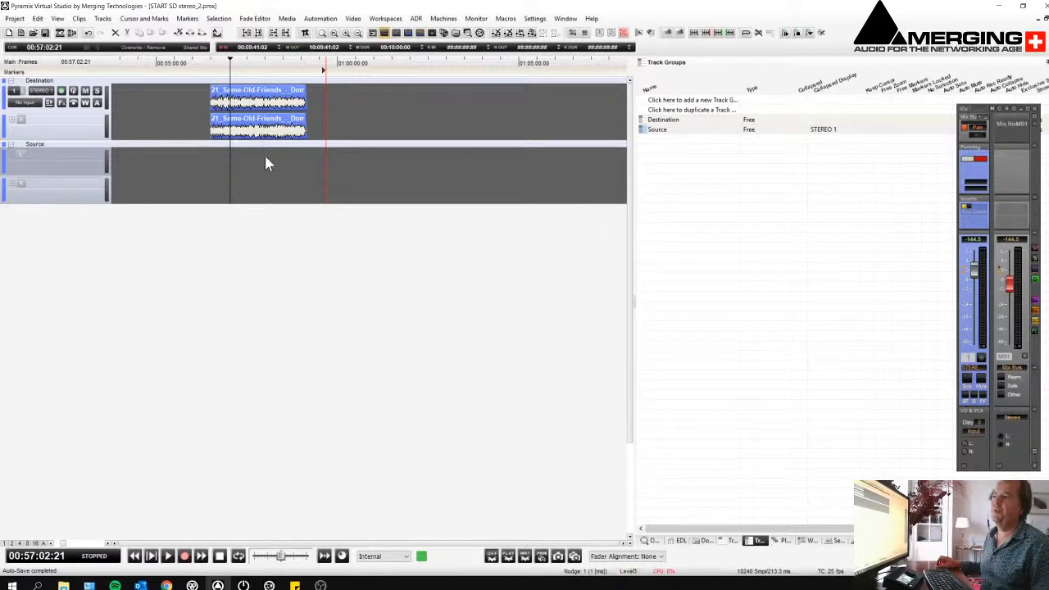
# Check the Destination and Source groups in the timeline and review their tracks in the Tracks list
pyautogui.click(189, 100)
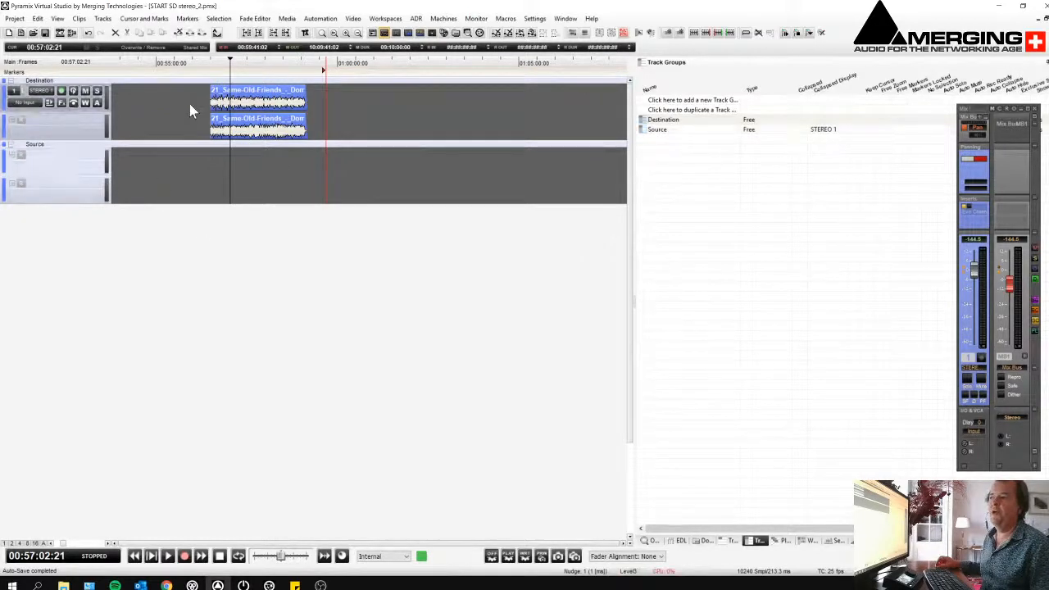
pyautogui.click(181, 170)
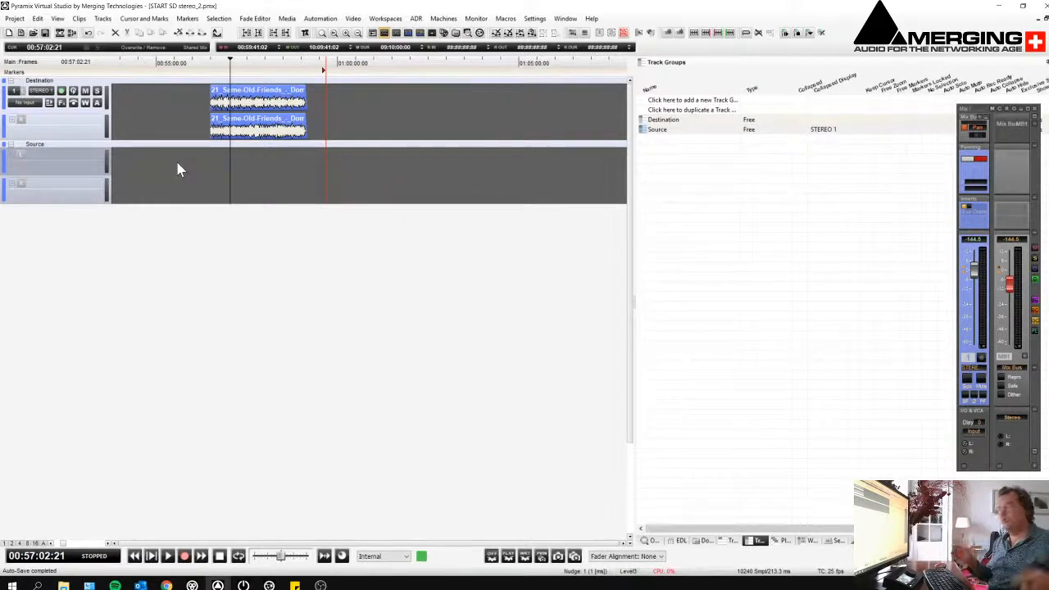
pyautogui.click(729, 541)
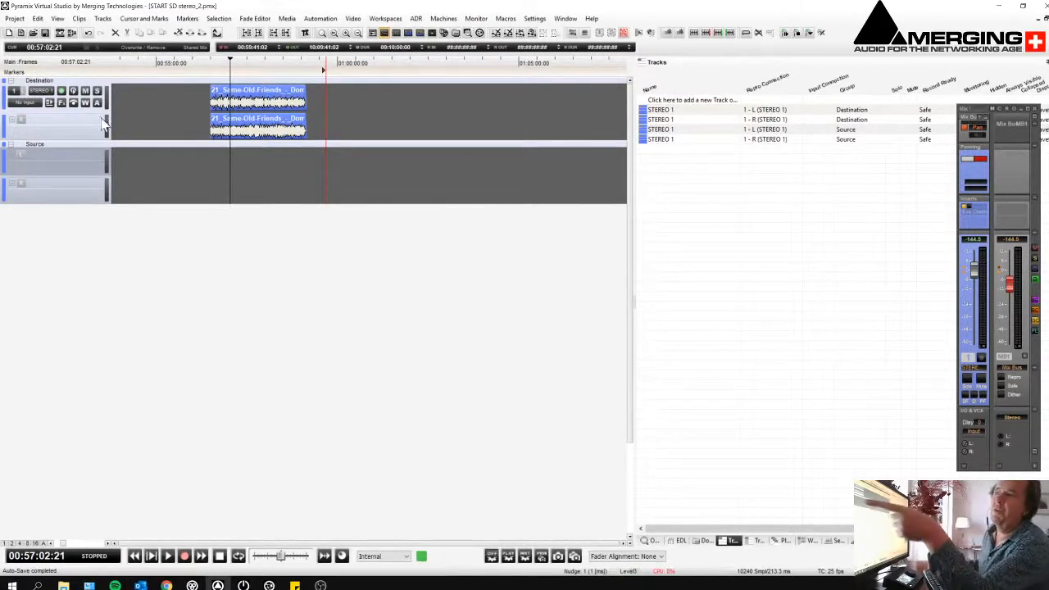
# Arm the Source group's stereo track for recording and set it back to safe
pyautogui.click(18, 161)
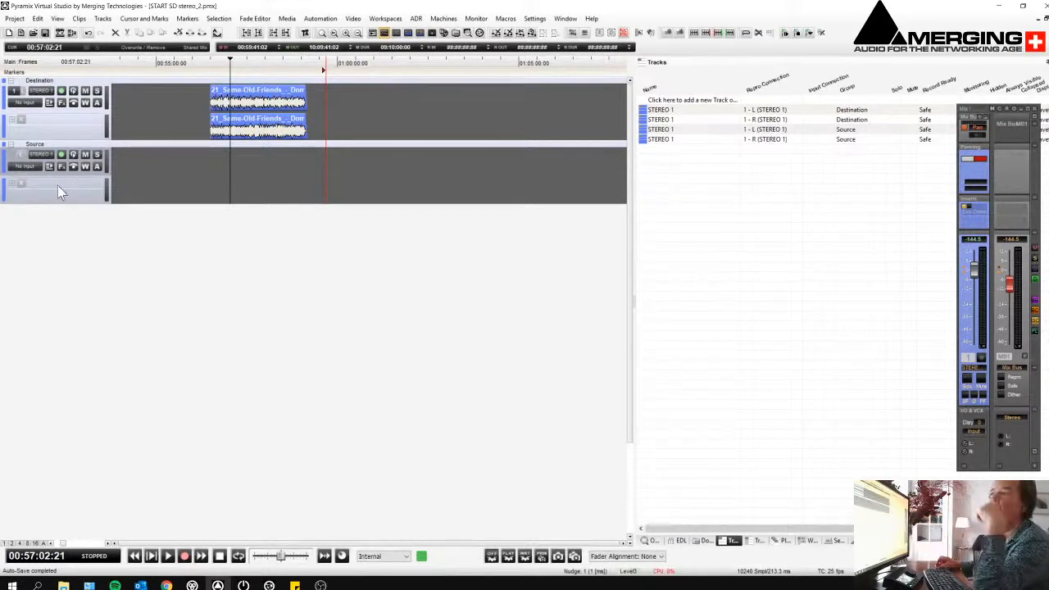
pyautogui.click(62, 156)
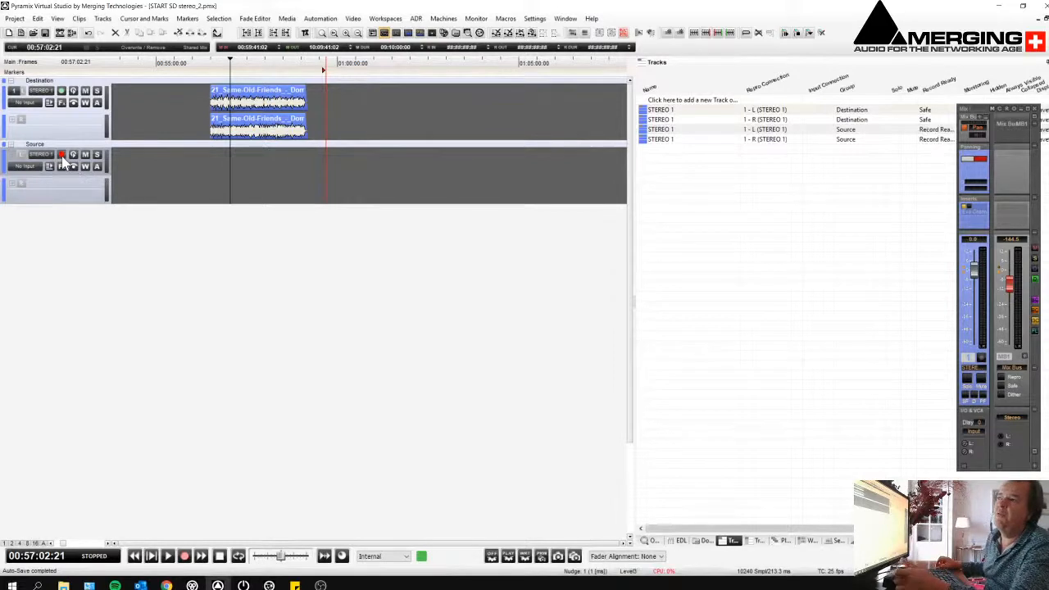
pyautogui.click(62, 156)
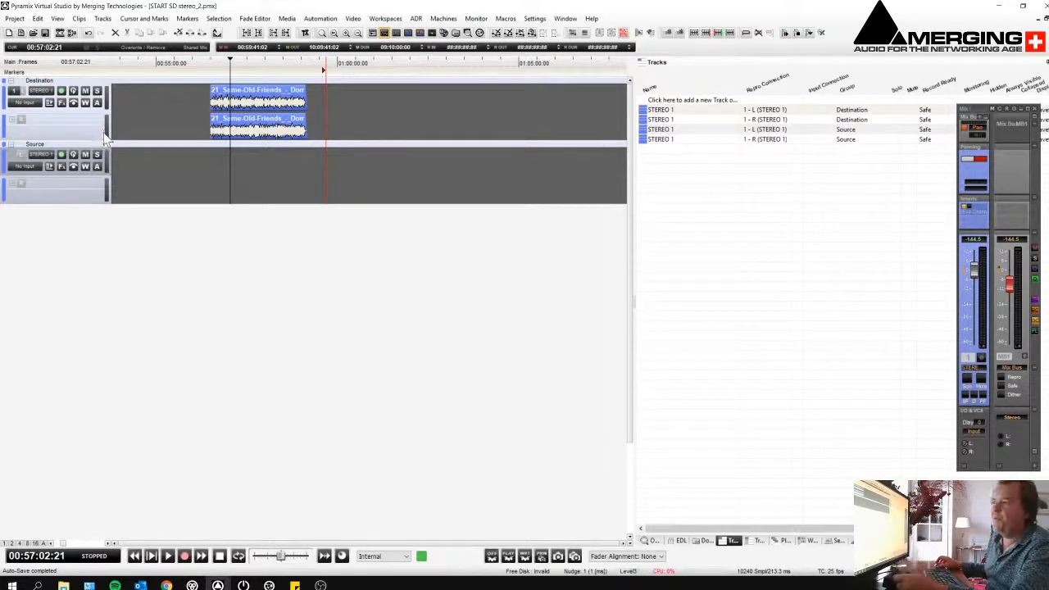
# Set the clips background color of the Source group's stereo tracks to purple, with four tracks filling the timeline
pyautogui.click(21, 543)
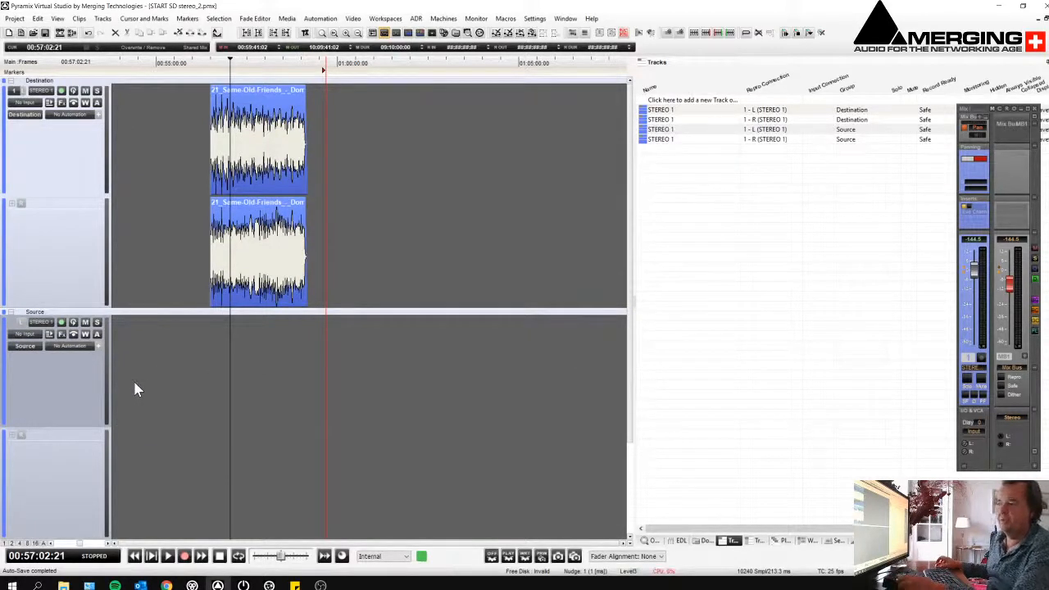
pyautogui.rightClick(51, 398)
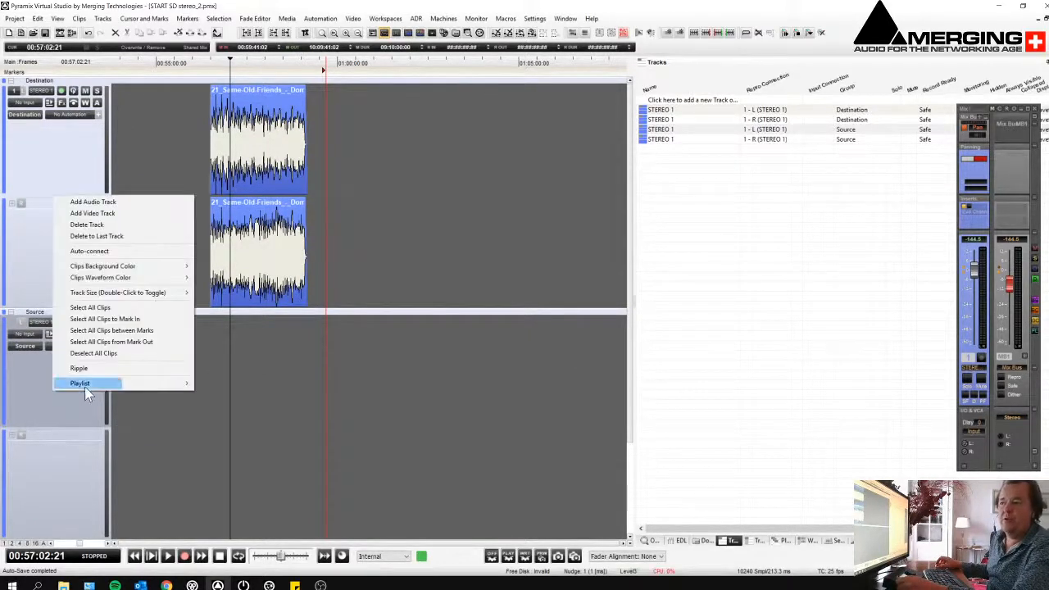
pyautogui.moveTo(141, 271)
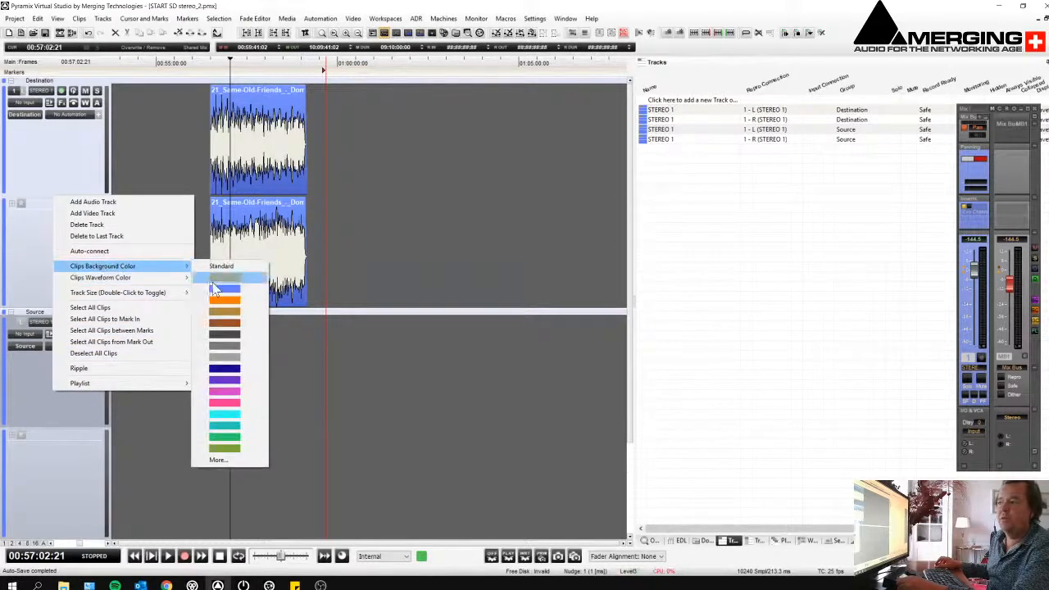
pyautogui.click(238, 379)
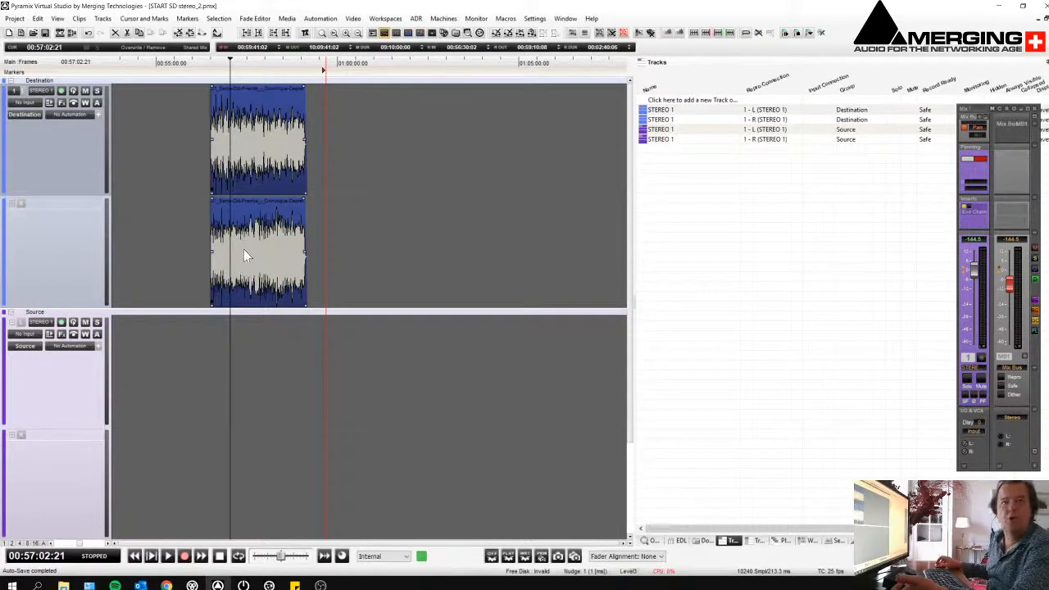
# Shift the Destination clip slightly later in the timeline and set the Source tracks' clips background color to green
pyautogui.moveTo(235, 164)
pyautogui.mouseDown()
pyautogui.moveTo(258, 387)
pyautogui.moveTo(273, 274)
pyautogui.moveTo(249, 152)
pyautogui.mouseUp()
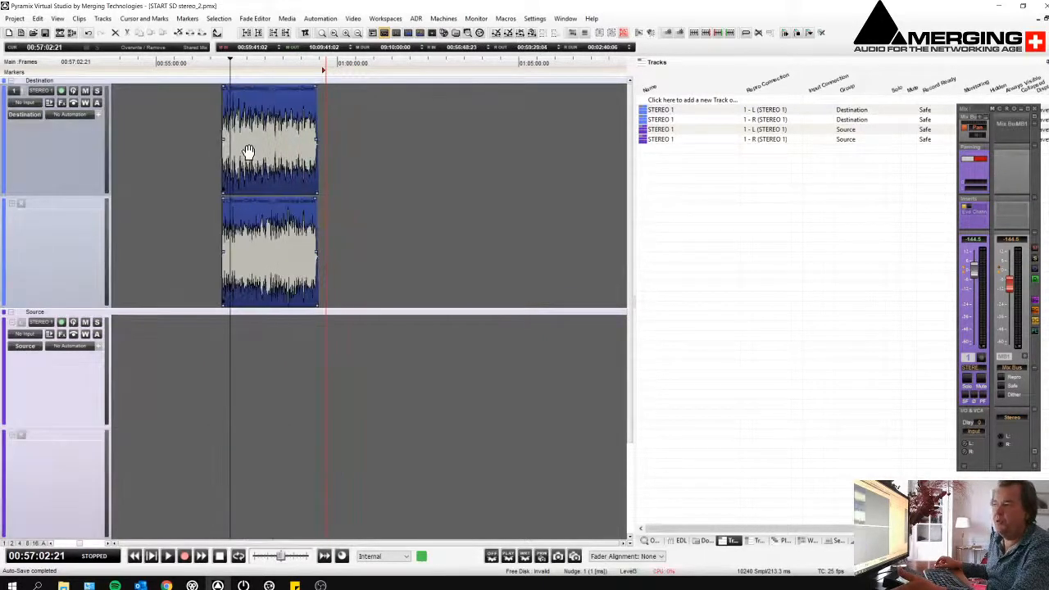
pyautogui.rightClick(98, 379)
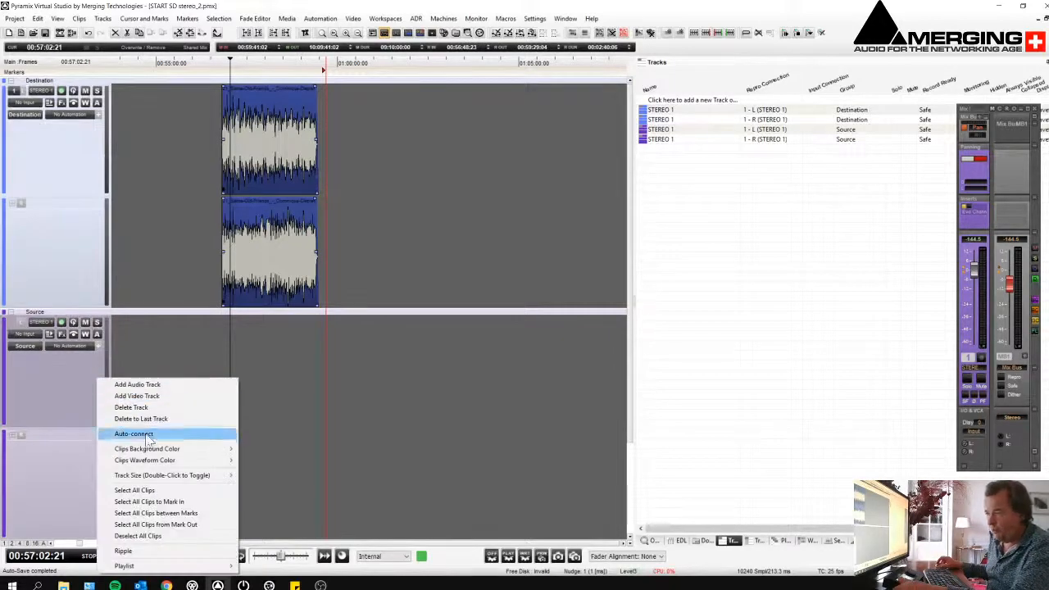
pyautogui.moveTo(155, 448)
pyautogui.click(272, 428)
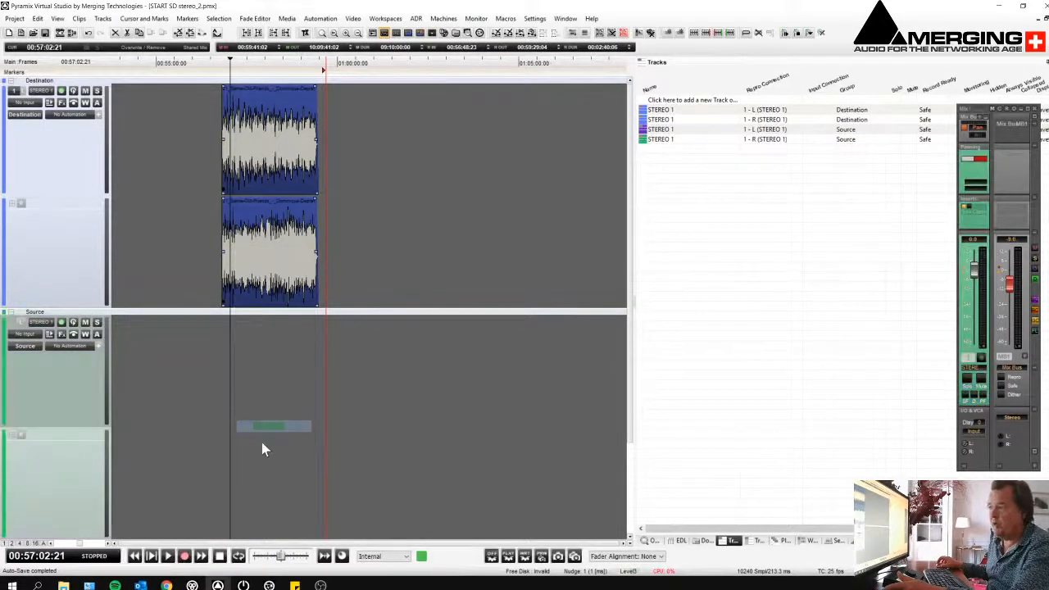
# Display the Track Groups list and select the clip in the Destination group
pyautogui.moveTo(270, 218); pyautogui.dragTo(275, 180)
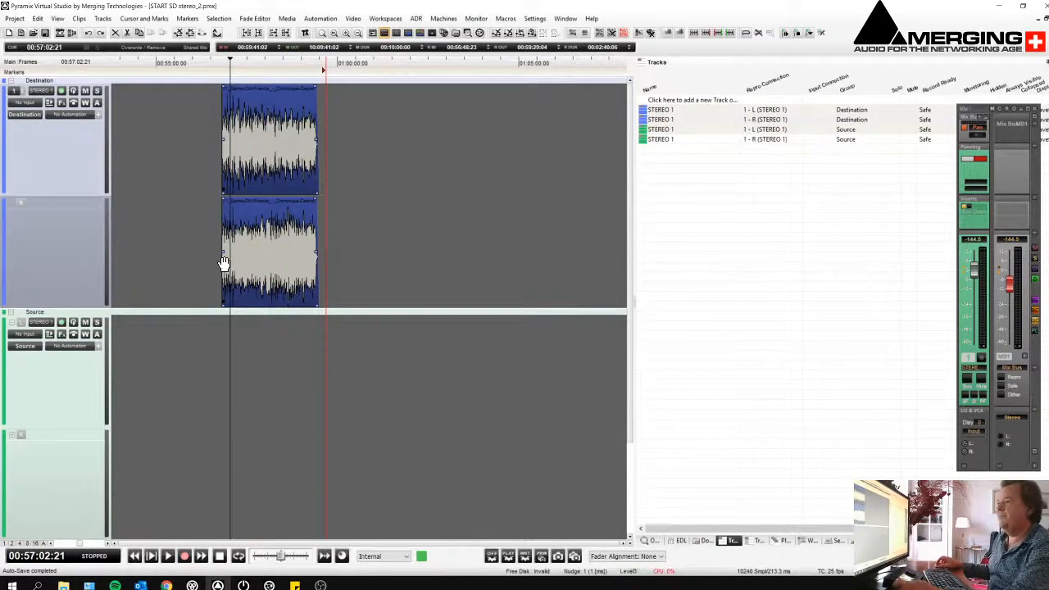
pyautogui.click(241, 367)
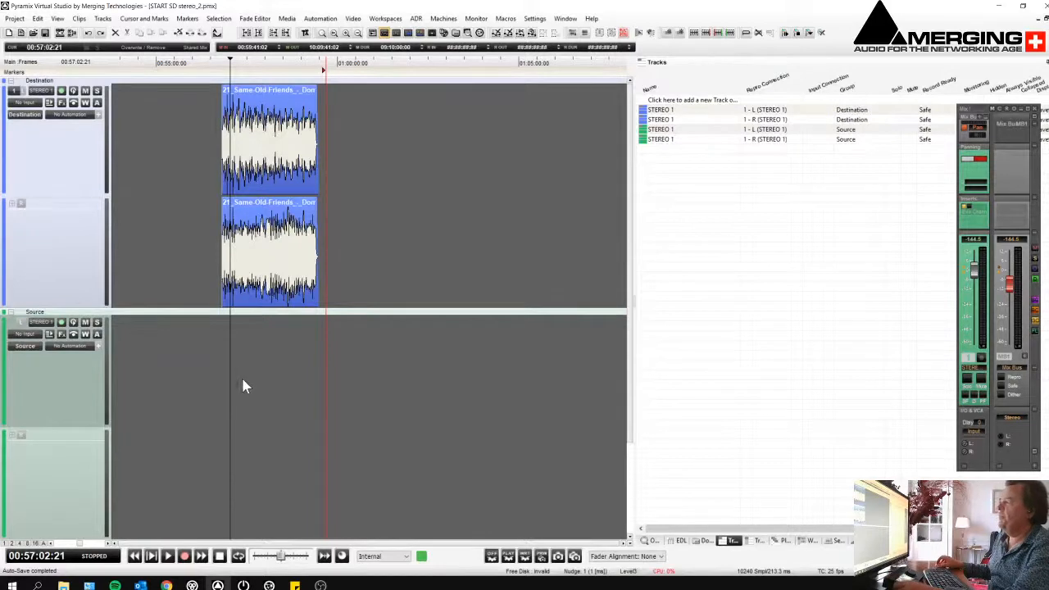
pyautogui.click(759, 541)
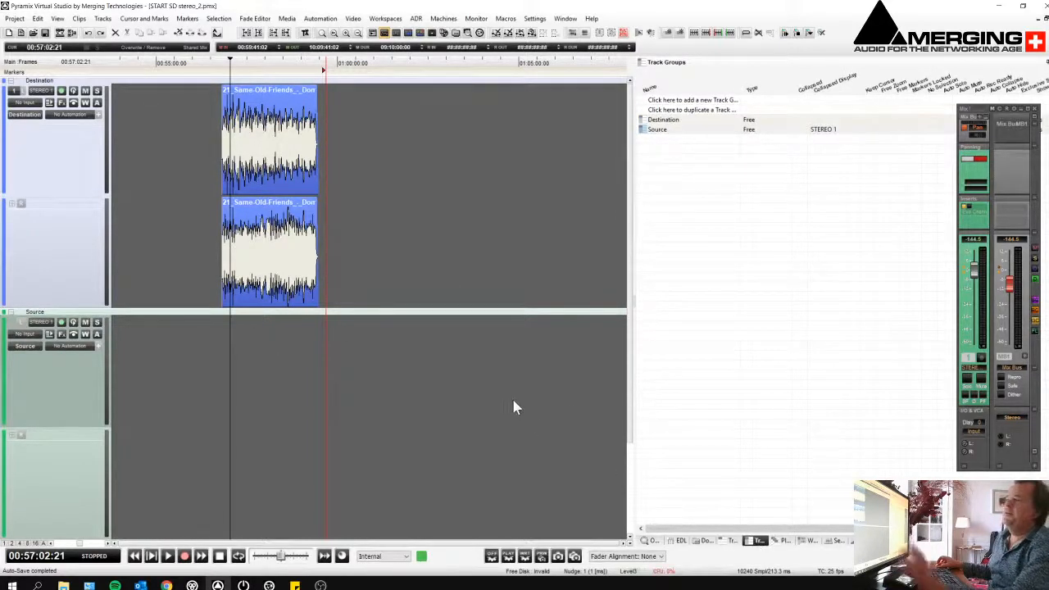
pyautogui.click(258, 135)
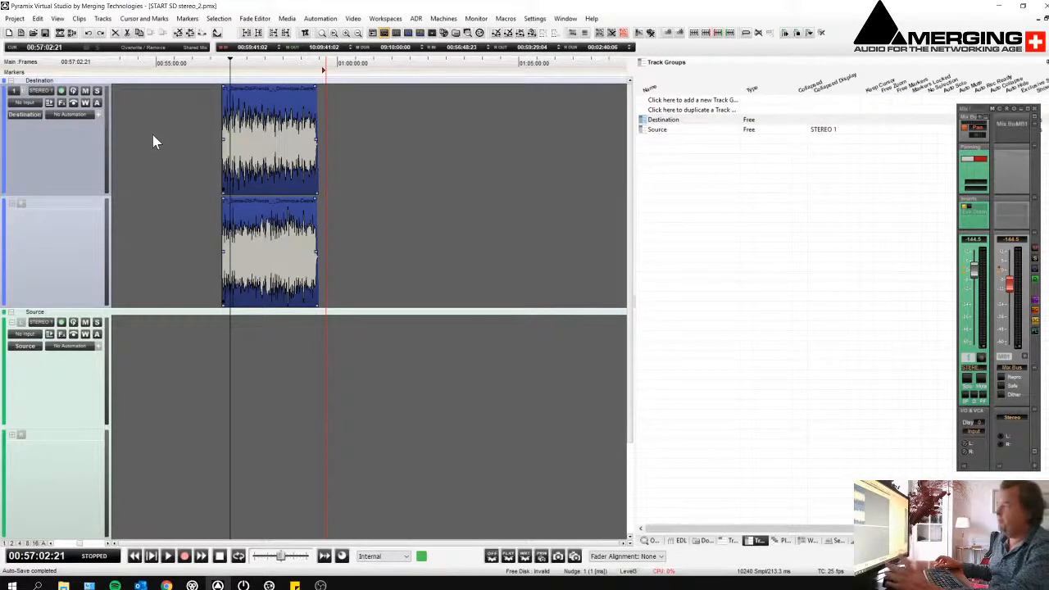
# Place the 22_Mind-Made-Up media file from the CEZ4128_Real-Life-Stories folder on the Source tracks, overlapping the Destination clip
pyautogui.moveTo(981, 115); pyautogui.dragTo(879, 157)
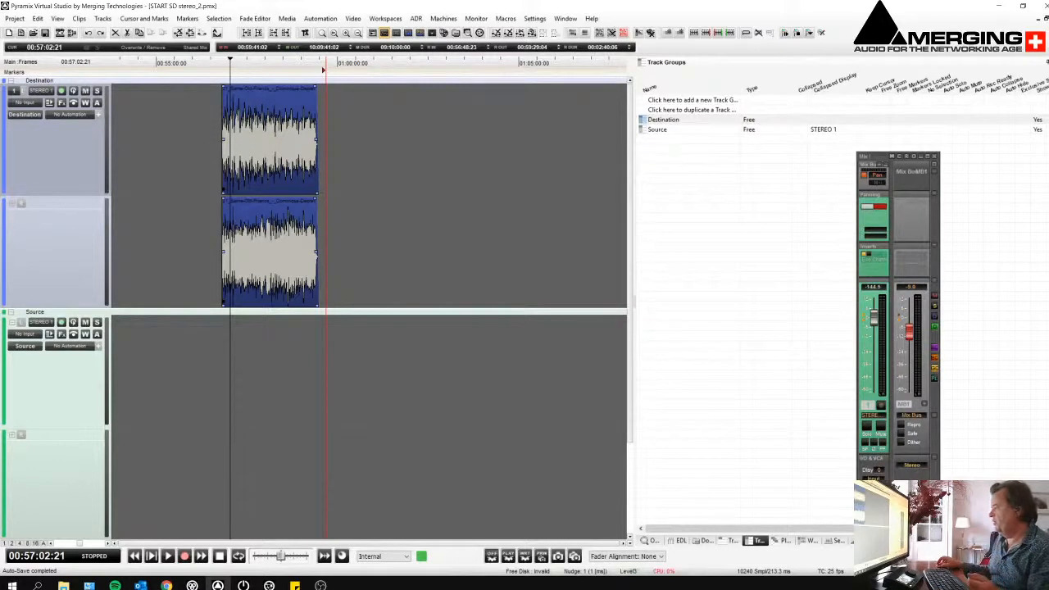
pyautogui.click(913, 541)
pyautogui.click(698, 197)
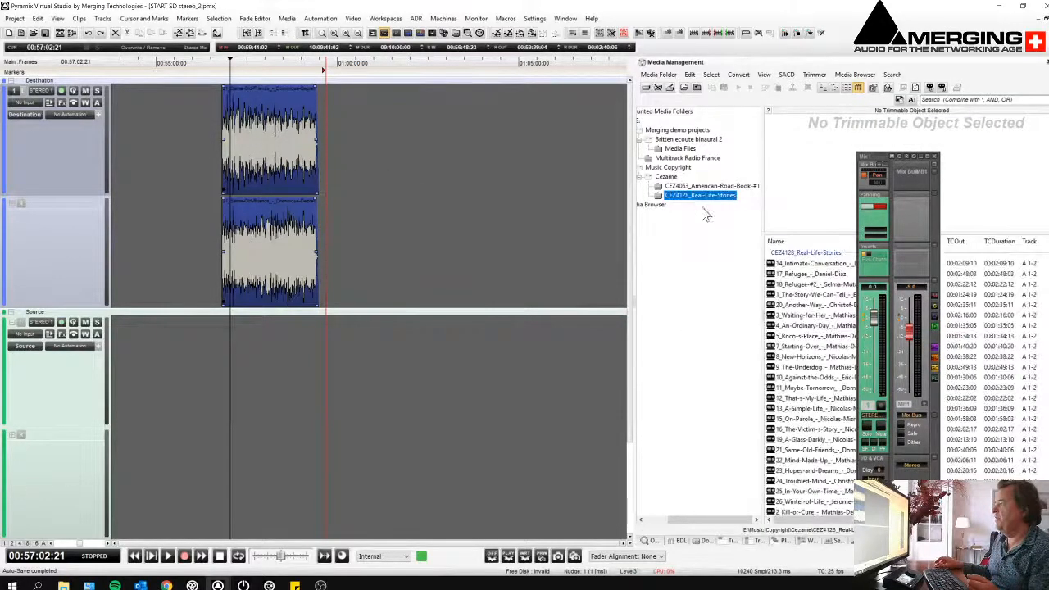
pyautogui.click(814, 460)
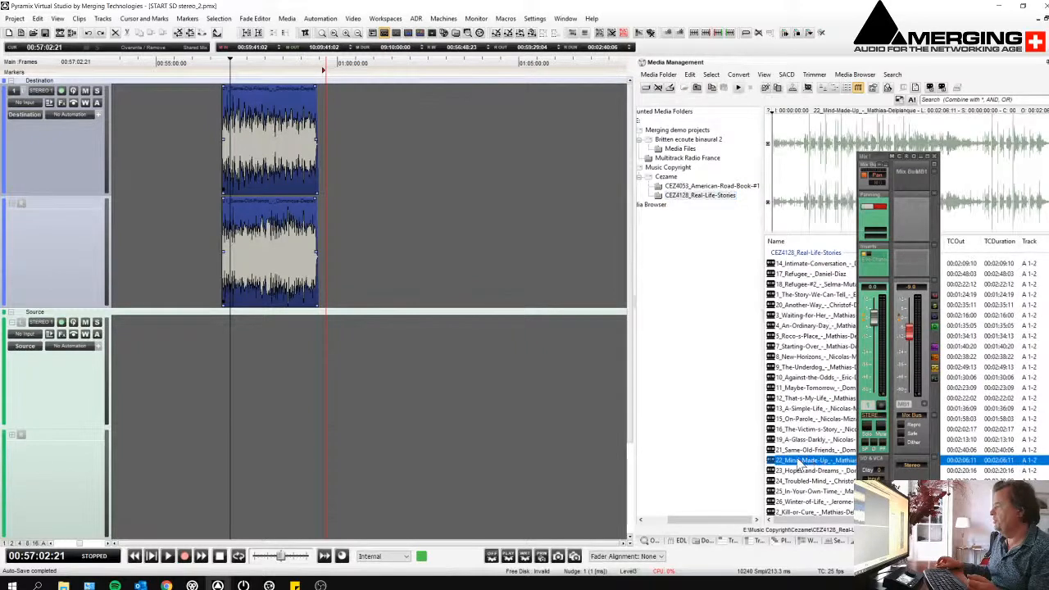
pyautogui.moveTo(800, 463); pyautogui.dragTo(242, 389)
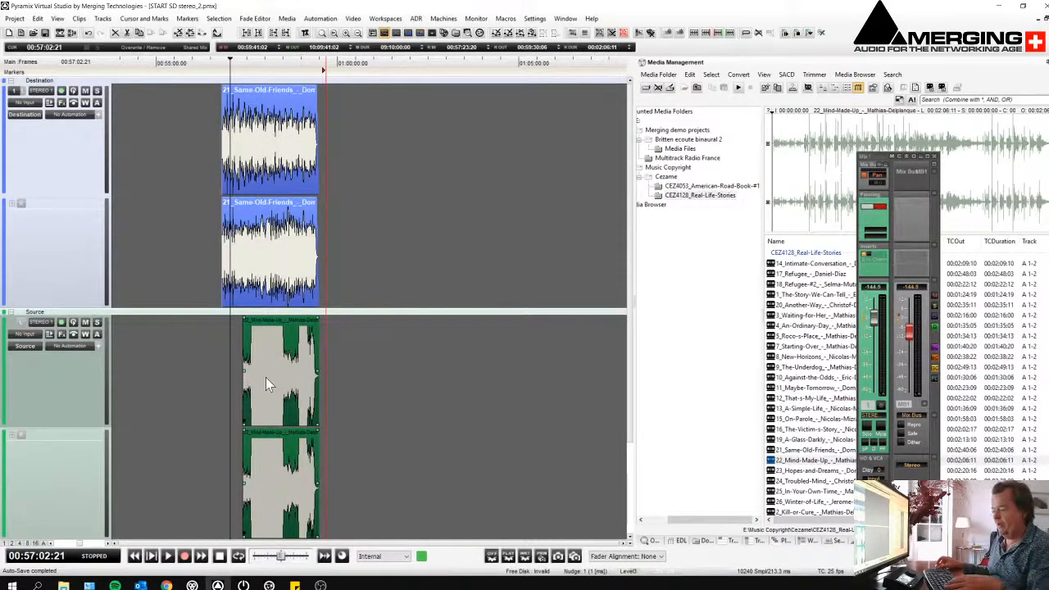
# Play the overlapping Destination and Source clips from the start of the Source clip, zoomed in on both, and stop playback
pyautogui.scroll(1, 280, 374)
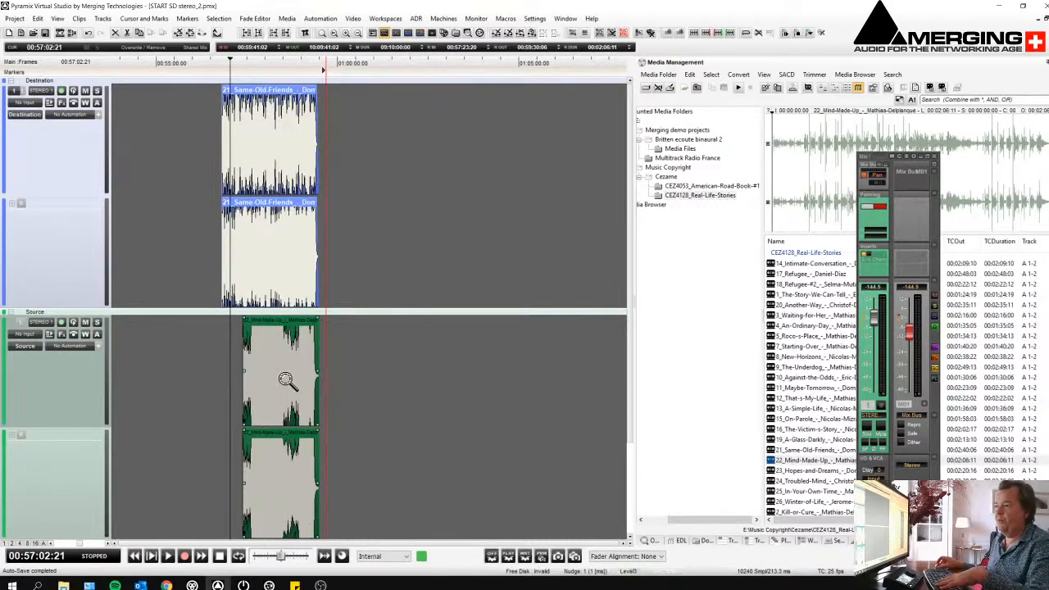
pyautogui.scroll(1, 286, 382)
pyautogui.click(247, 74)
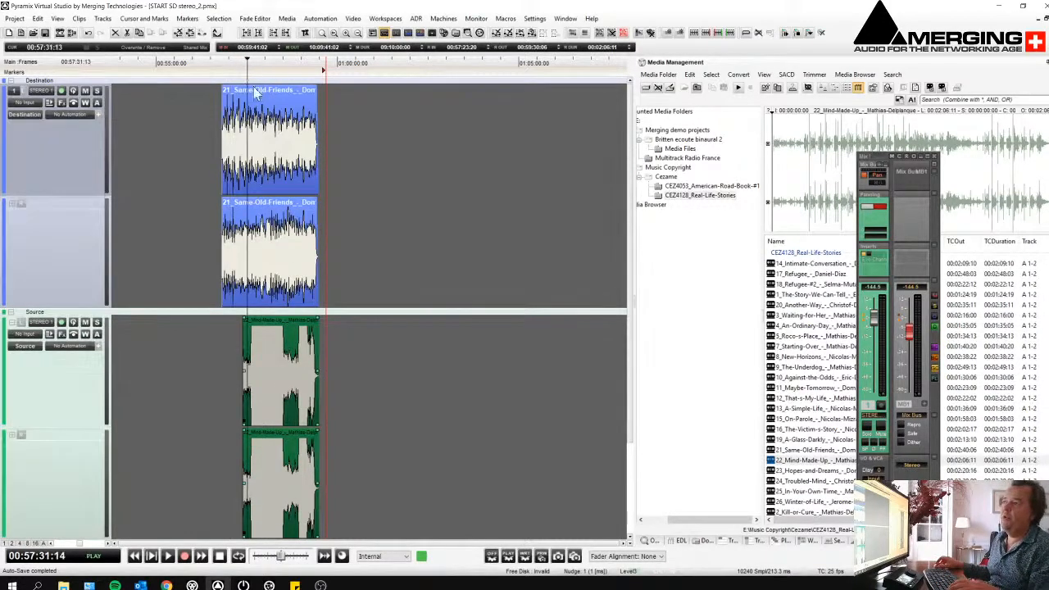
pyautogui.press('space')
pyautogui.moveTo(236, 227); pyautogui.dragTo(341, 271)
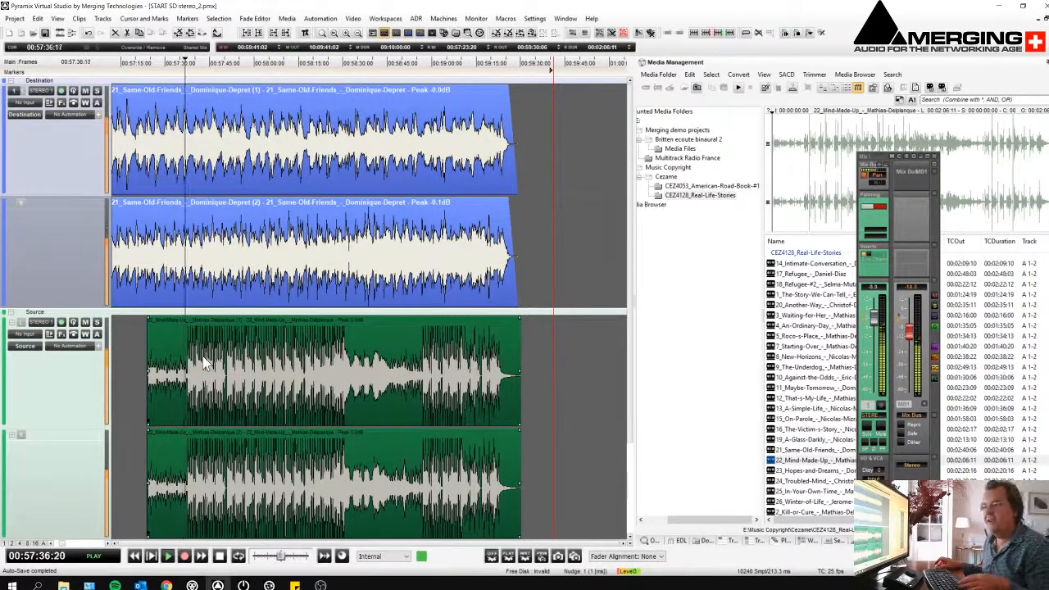
pyautogui.press('space')
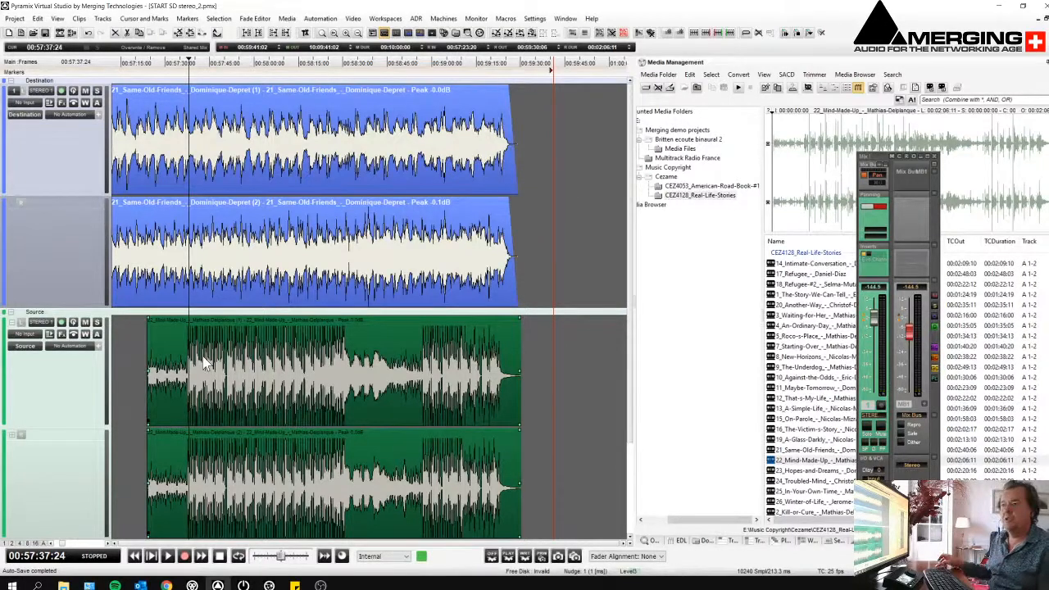
# Check the input strip connections of the Destination and Source stereo tracks
pyautogui.click(24, 103)
pyautogui.moveTo(37, 105)
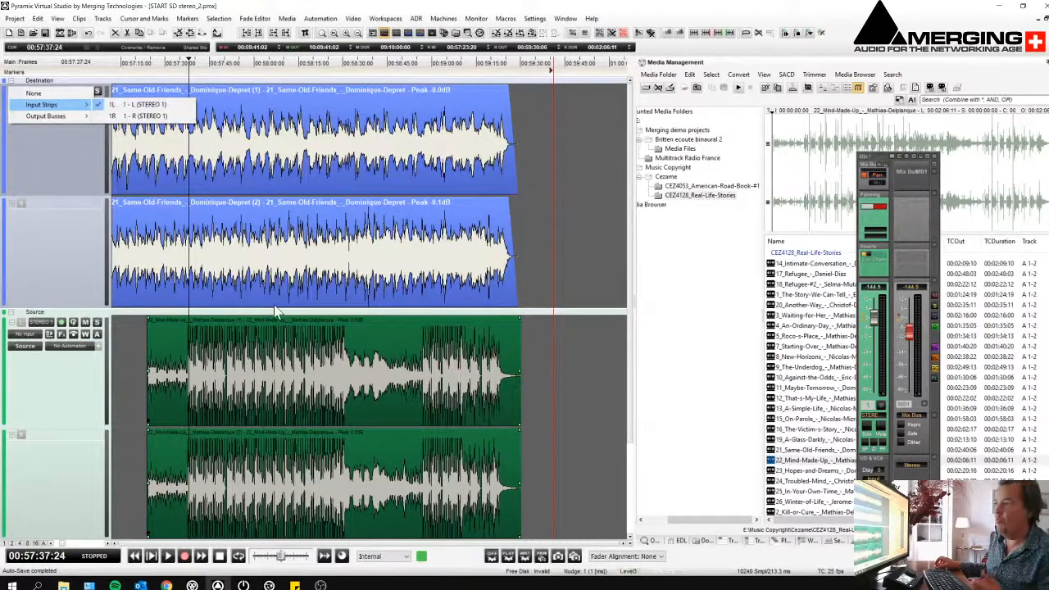
pyautogui.click(141, 106)
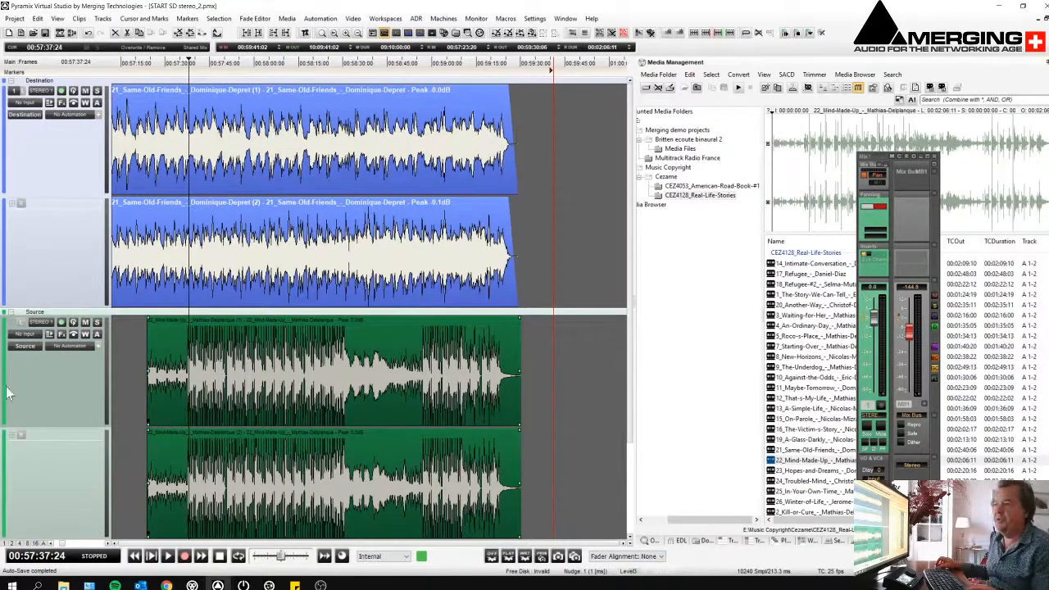
pyautogui.click(24, 334)
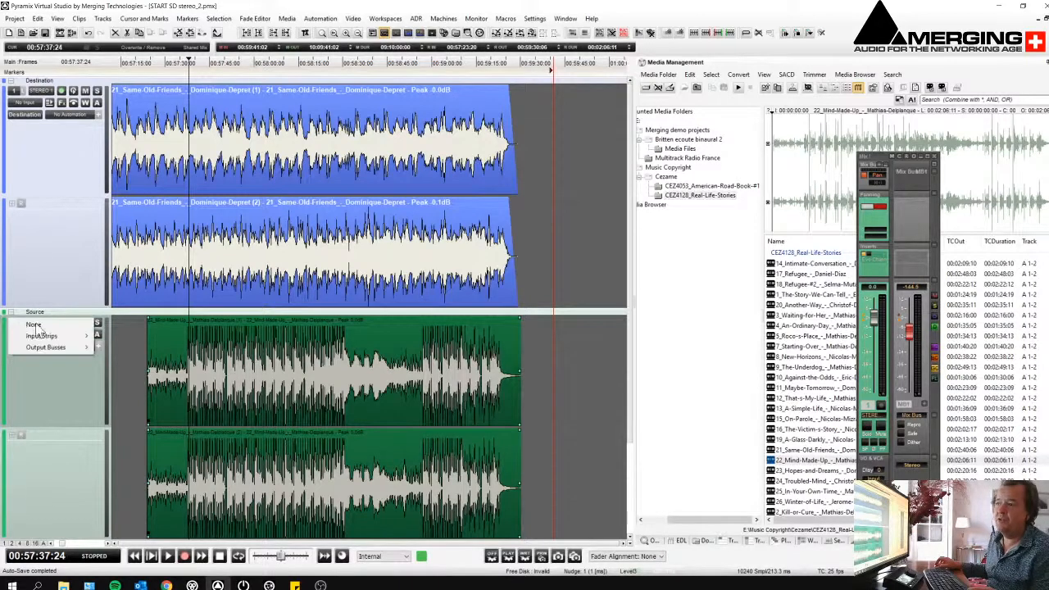
pyautogui.moveTo(41, 336)
pyautogui.click(146, 338)
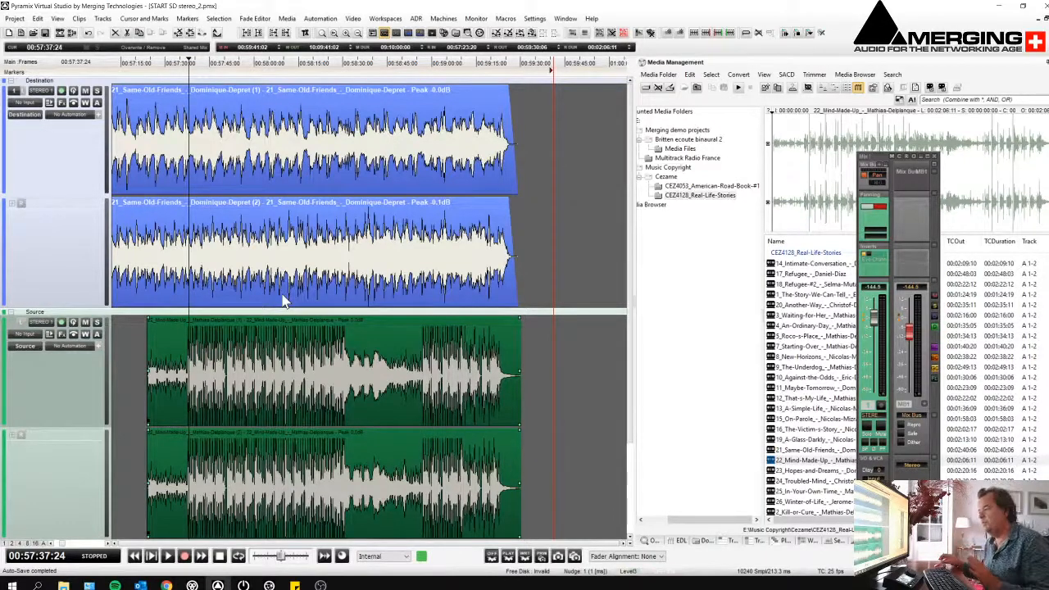
# Display the Track Groups list with the mixer moved clear of its option columns, and play both groups together
pyautogui.click(759, 543)
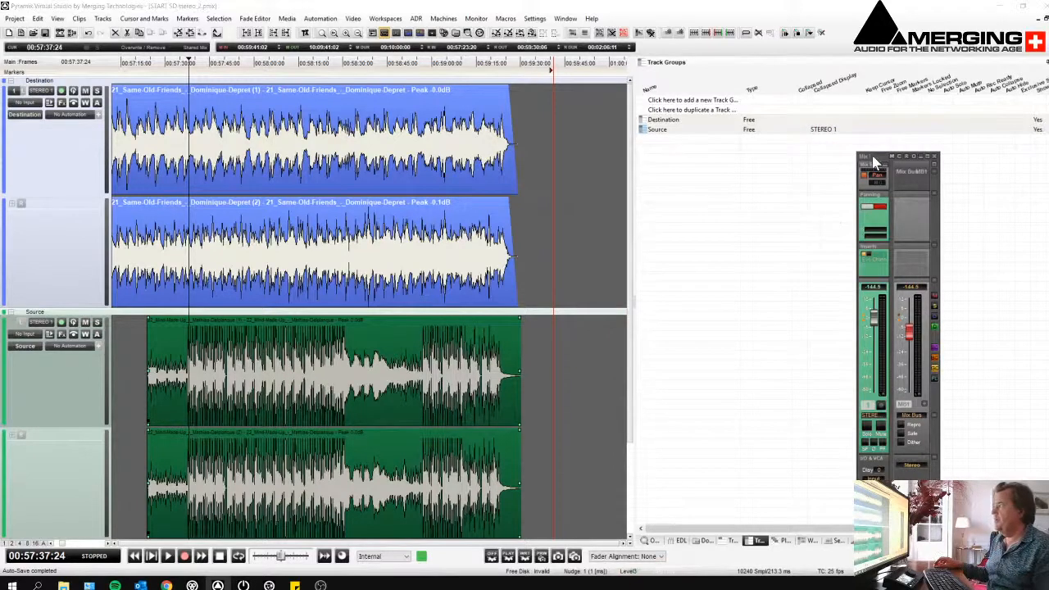
pyautogui.moveTo(875, 156); pyautogui.dragTo(795, 178)
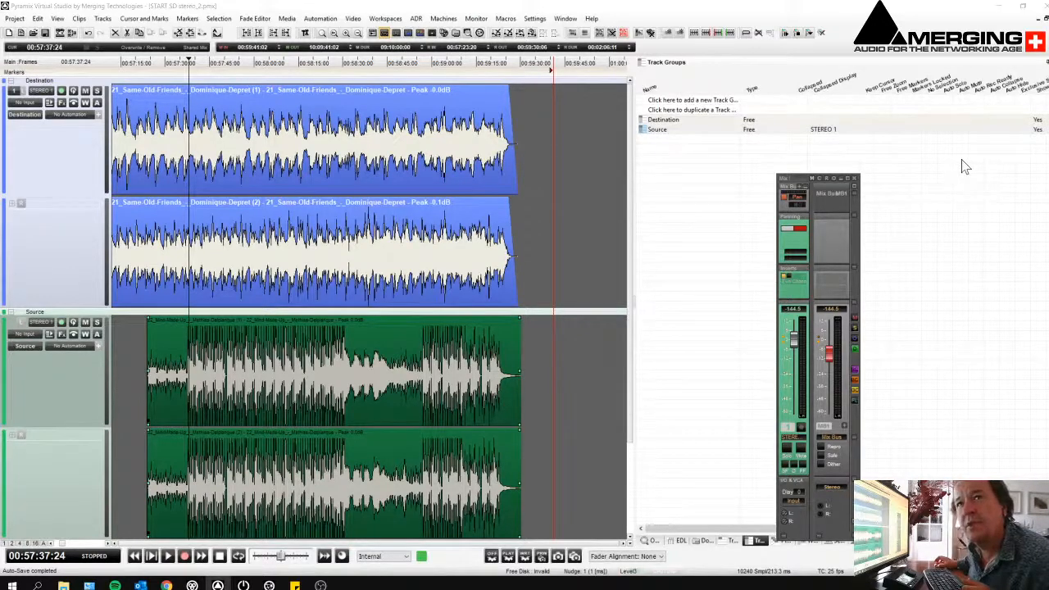
pyautogui.click(203, 80)
pyautogui.press('space')
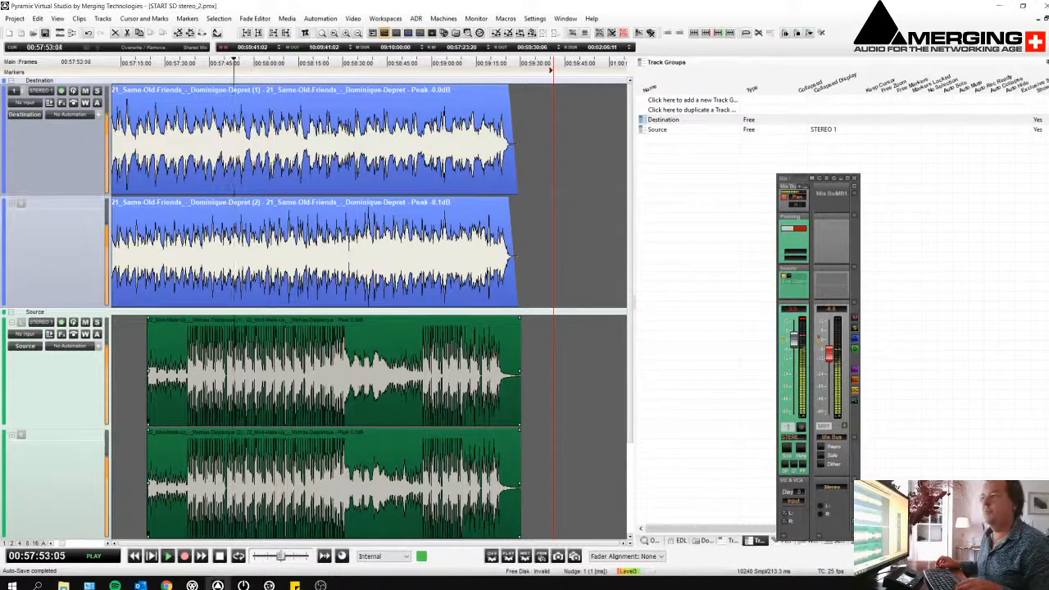
pyautogui.click(417, 287)
pyautogui.press('space')
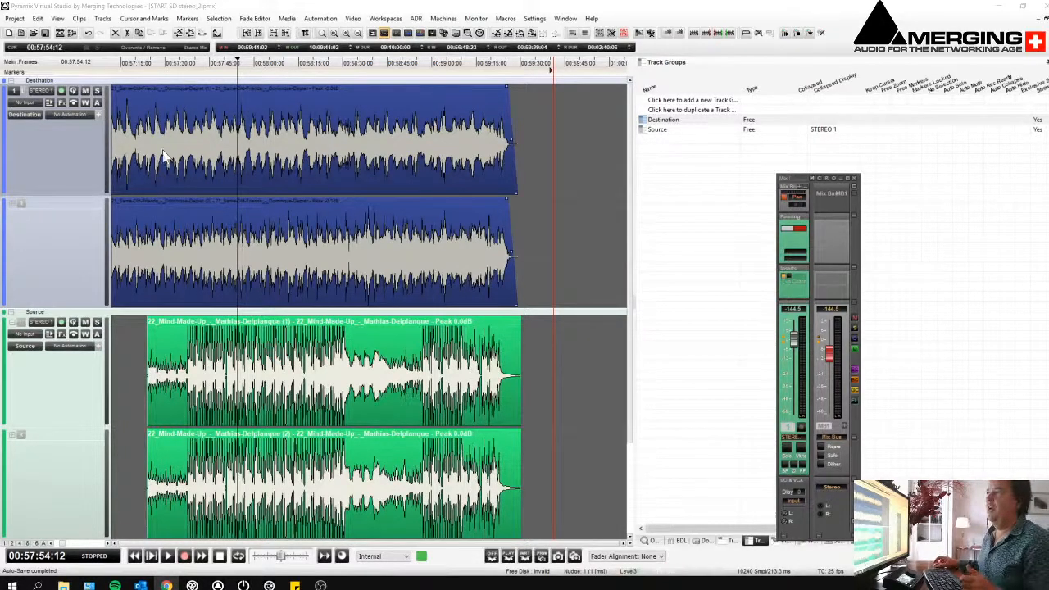
# Check the output level in the Monitor window and play the overlapping clips of both groups again
pyautogui.click(397, 33)
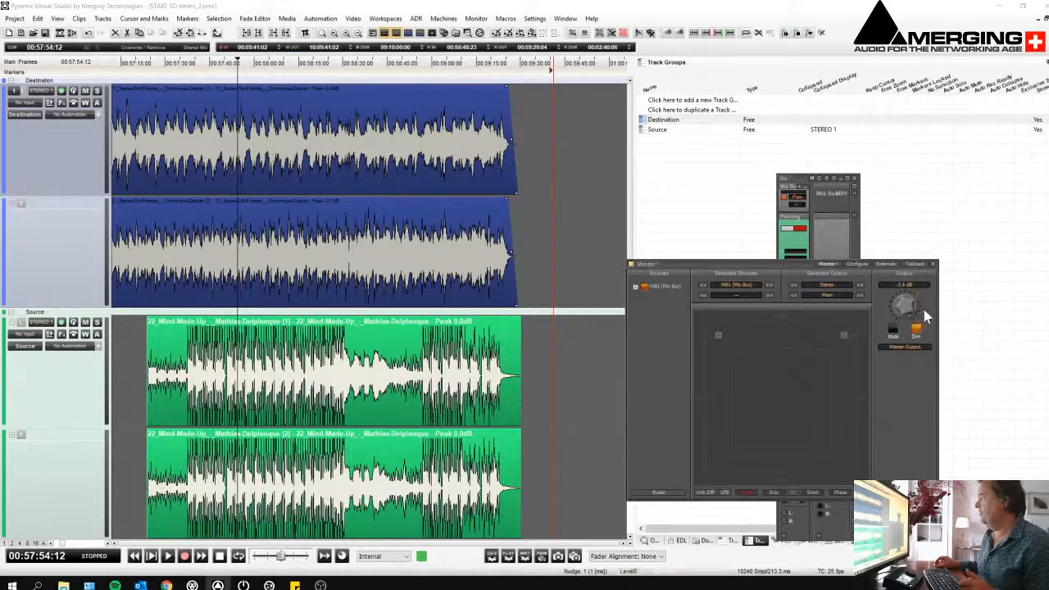
pyautogui.click(933, 264)
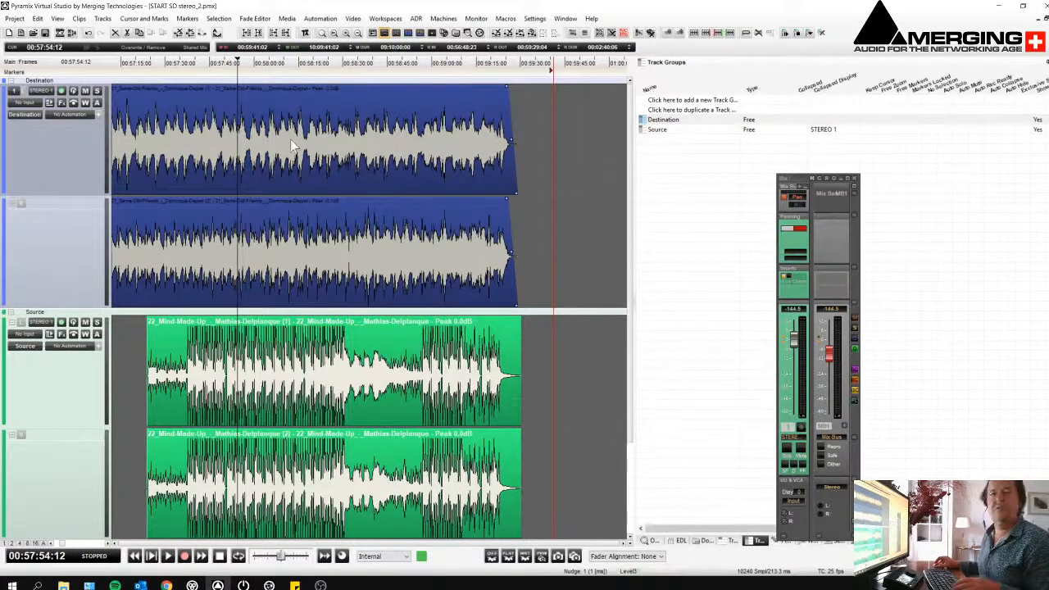
pyautogui.press('space')
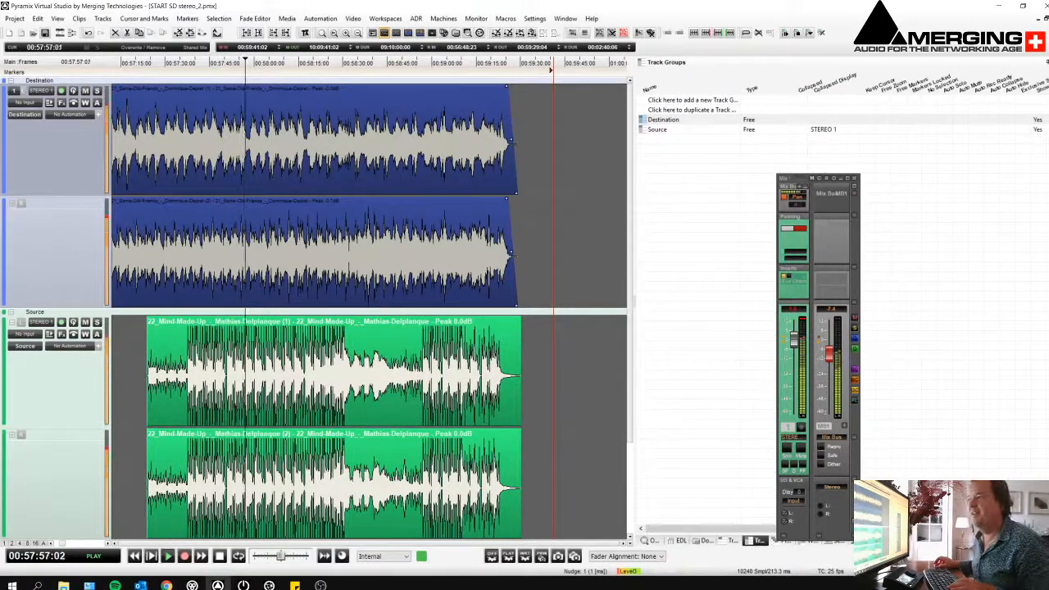
pyautogui.press('space')
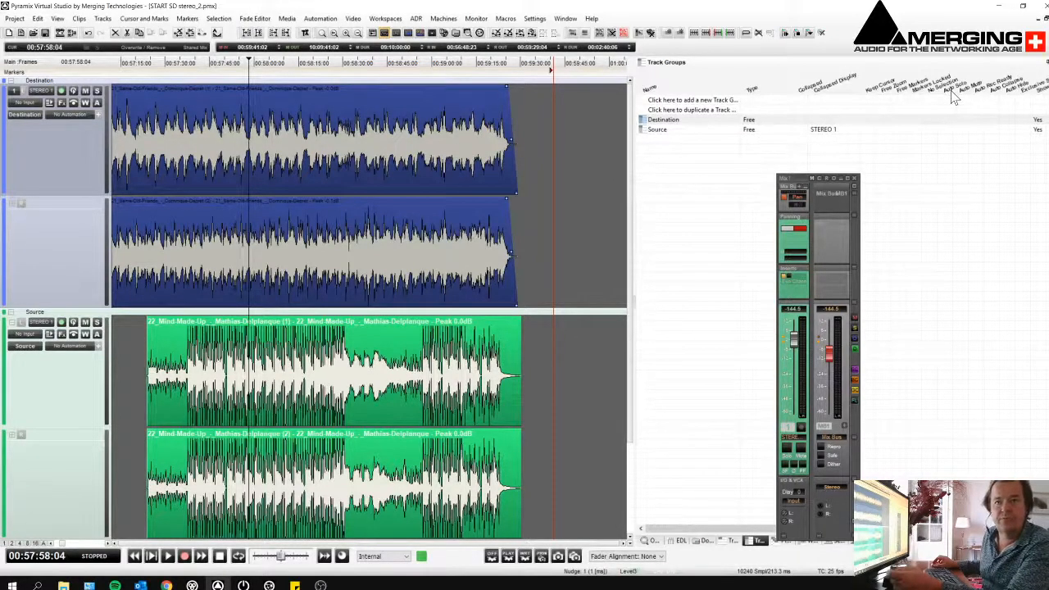
# Enable Auto Solo for both the Destination and Source track groups
pyautogui.click(652, 120)
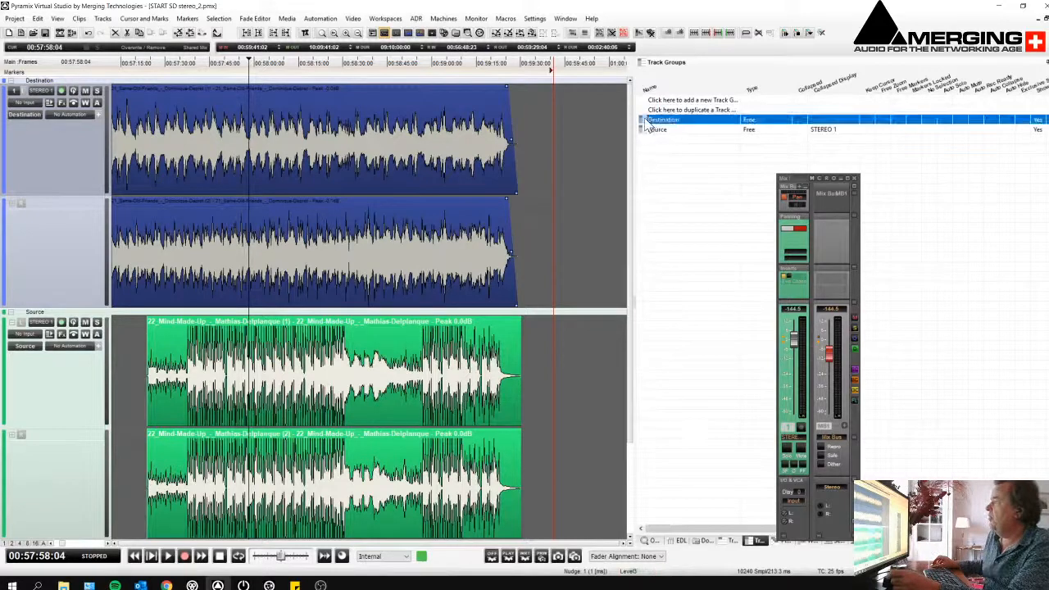
pyautogui.click(649, 129)
pyautogui.click(650, 121)
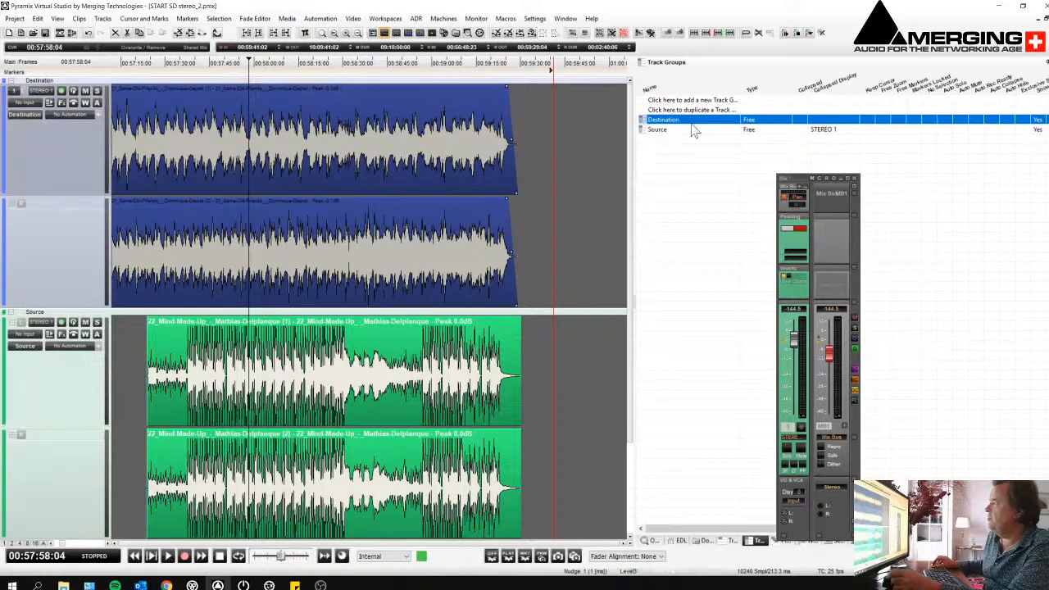
pyautogui.click(948, 131)
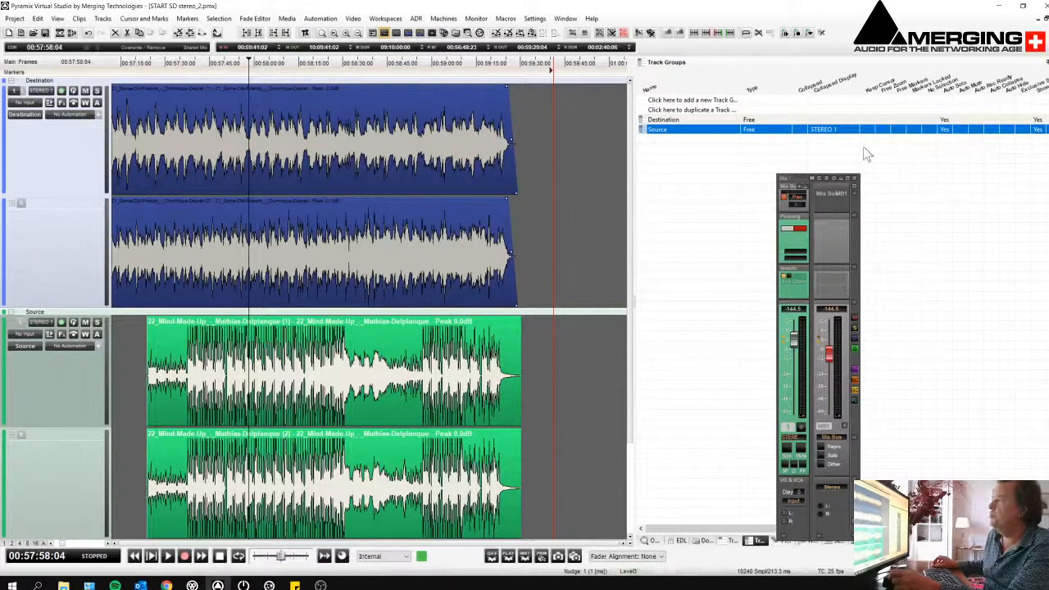
# Test Auto Solo by selecting the Destination and Source clips and alternating repeatedly between the two groups
pyautogui.click(211, 146)
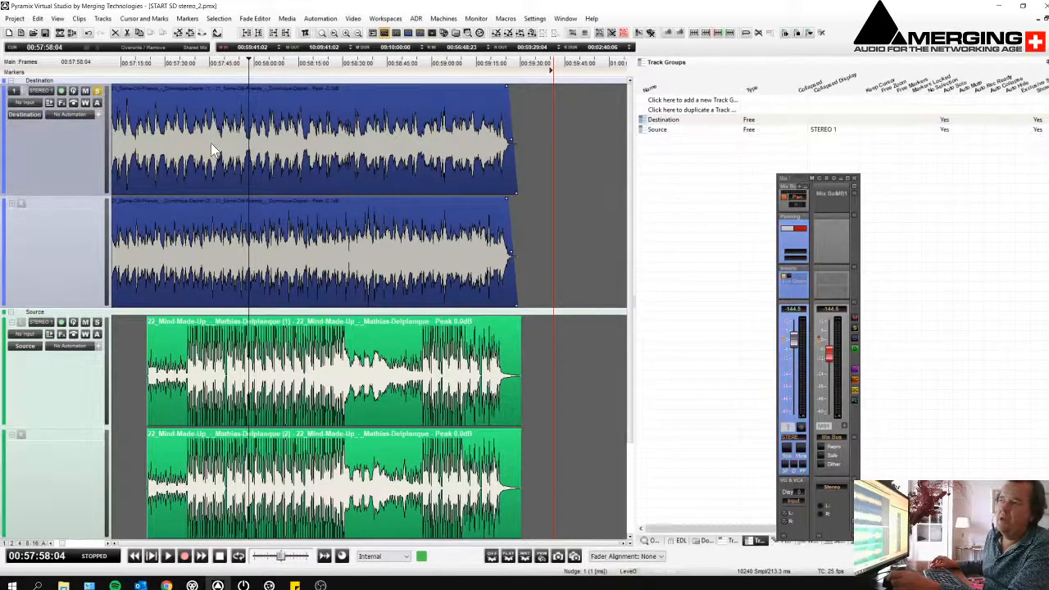
pyautogui.click(193, 90)
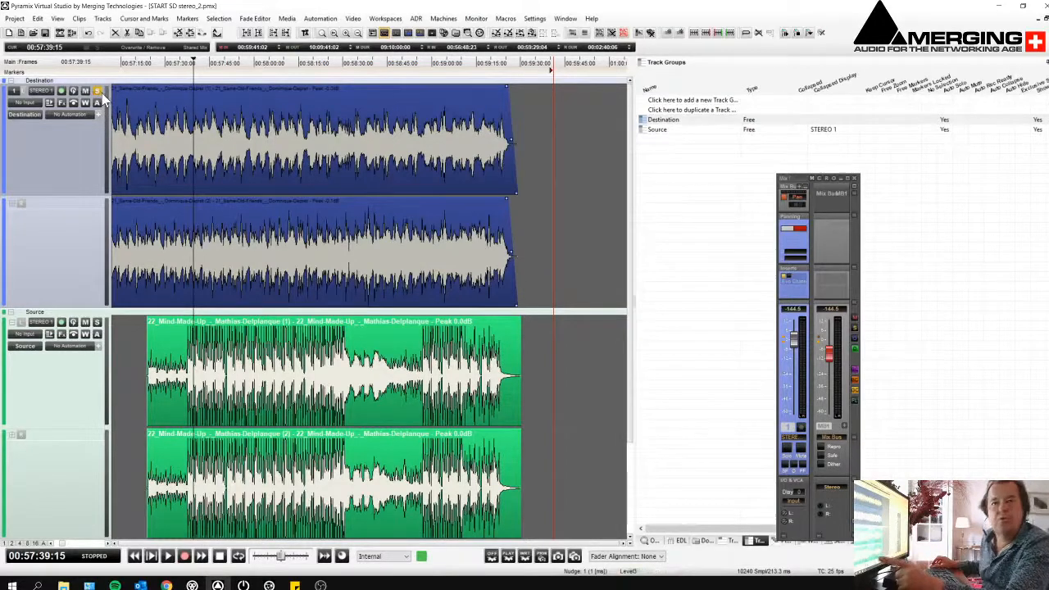
pyautogui.click(232, 382)
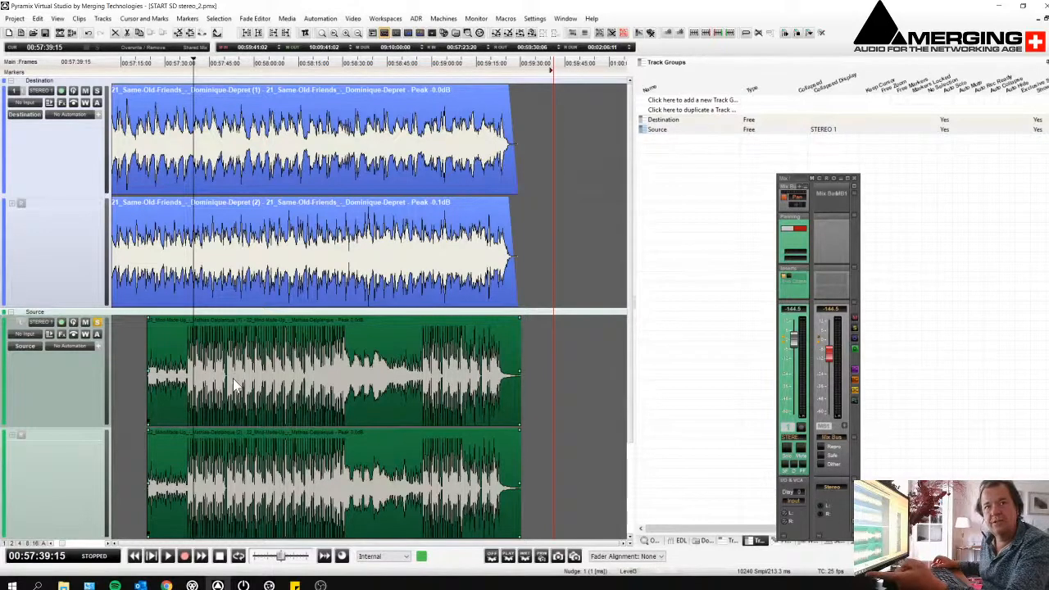
pyautogui.press('Up')
pyautogui.press('Down')
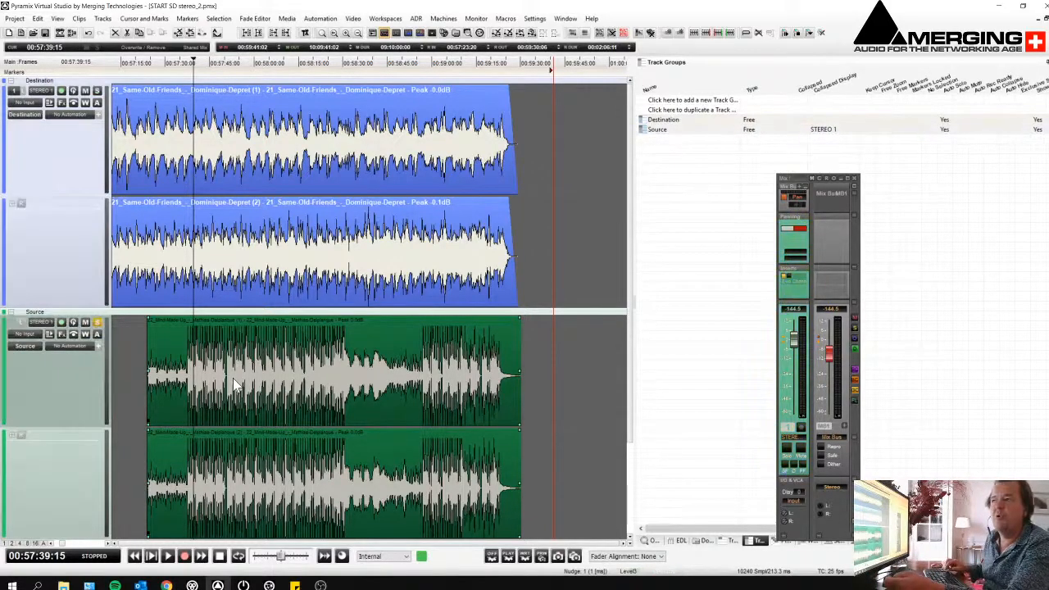
pyautogui.press('Up')
pyautogui.press('Down')
pyautogui.press('Up')
pyautogui.press('Down')
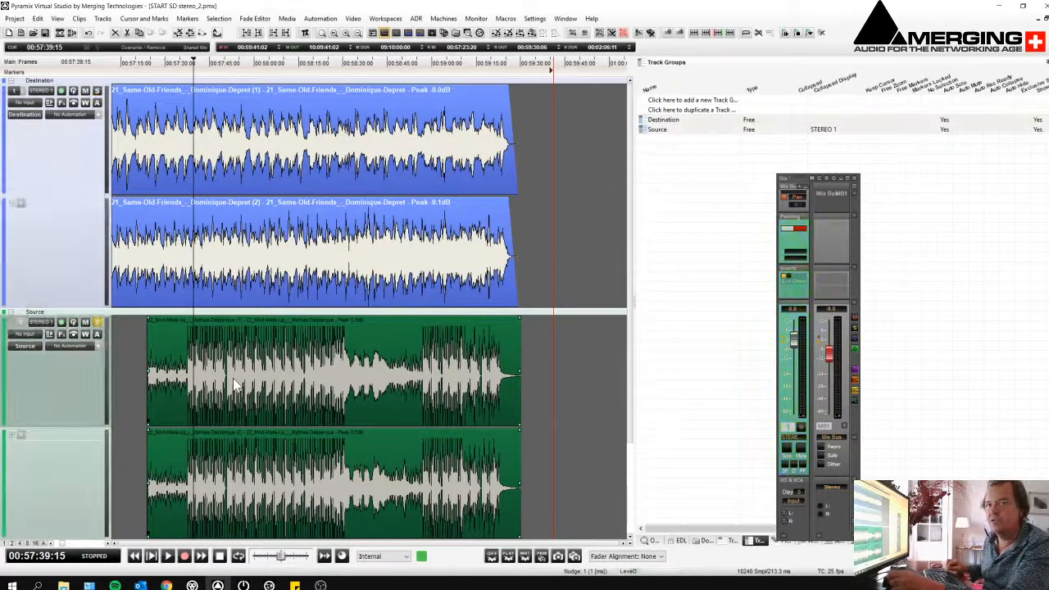
# Play the overlapping clips and alternate between the Destination and Source groups during playback to test Auto Solo
pyautogui.press('Up')
pyautogui.press('Down')
pyautogui.press('Up')
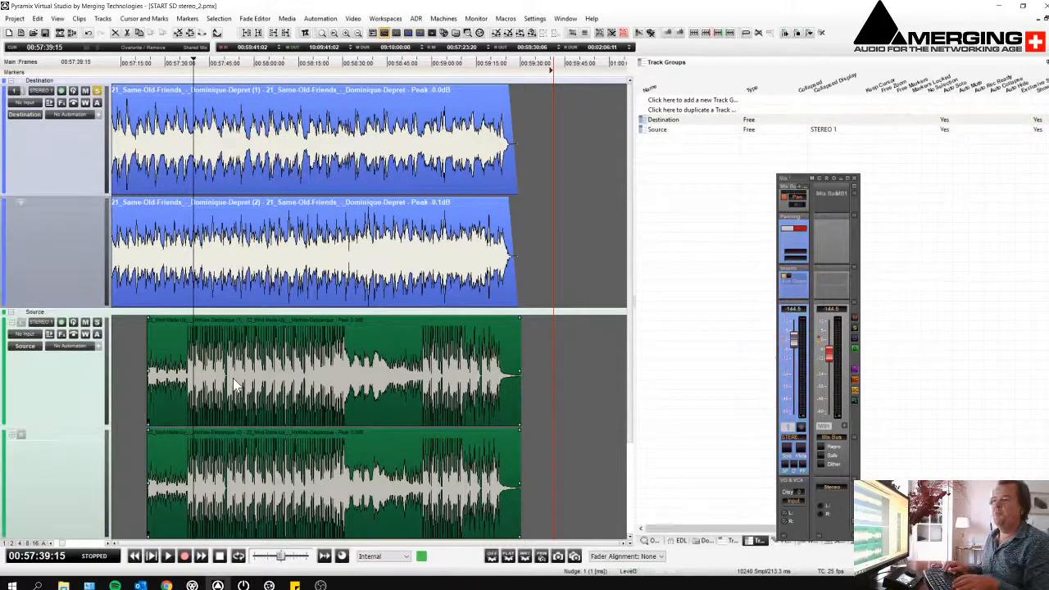
pyautogui.press('space')
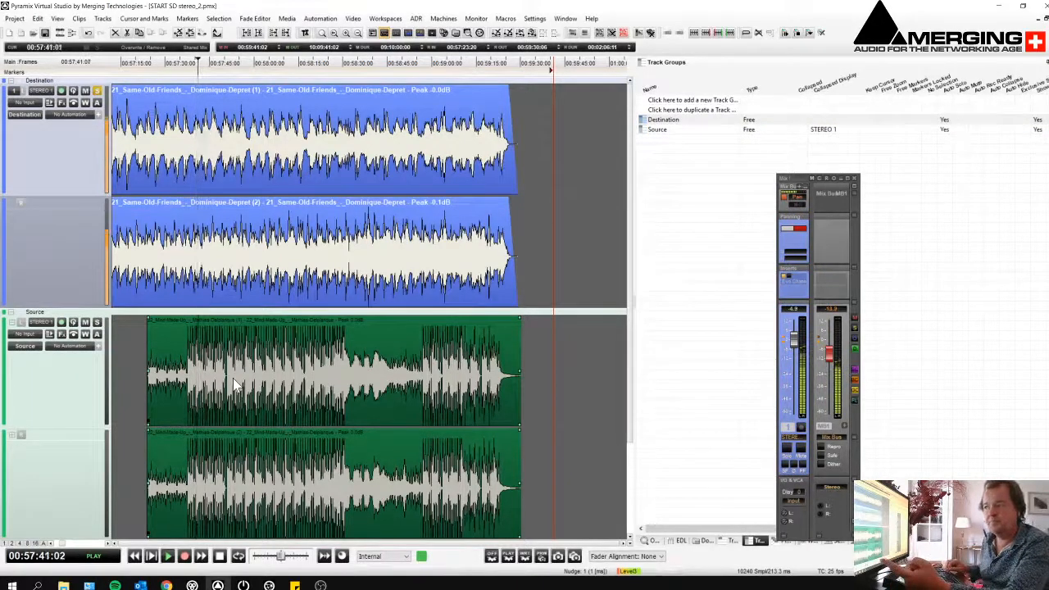
pyautogui.press('Down')
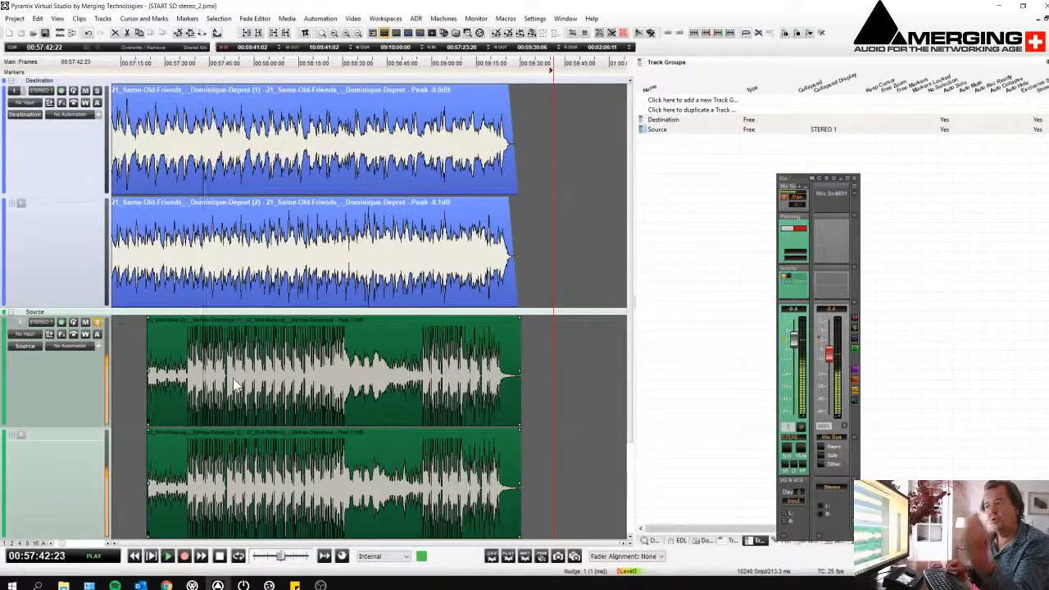
pyautogui.press('Up')
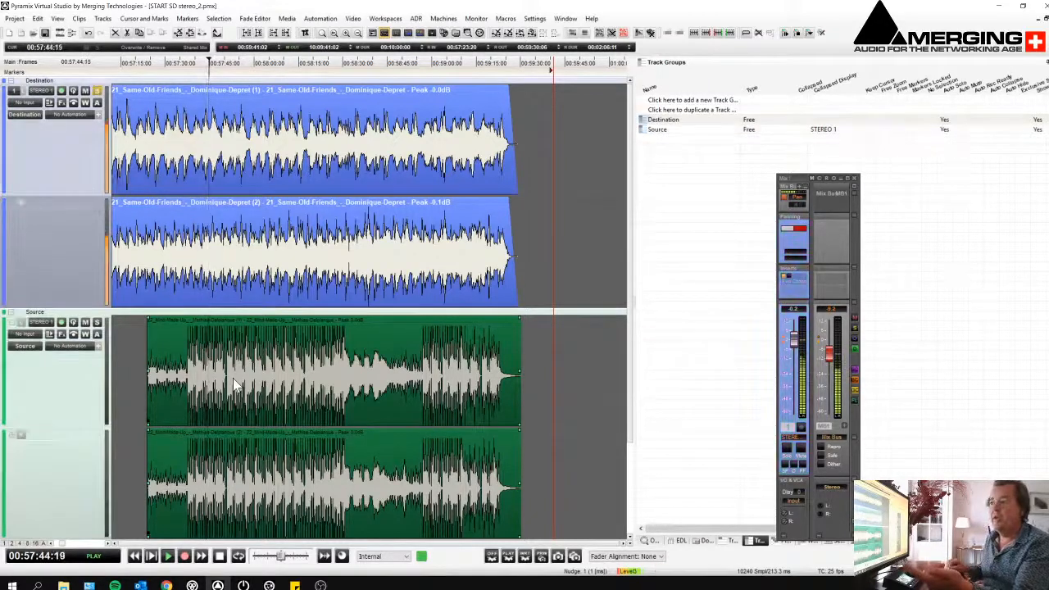
pyautogui.press('space')
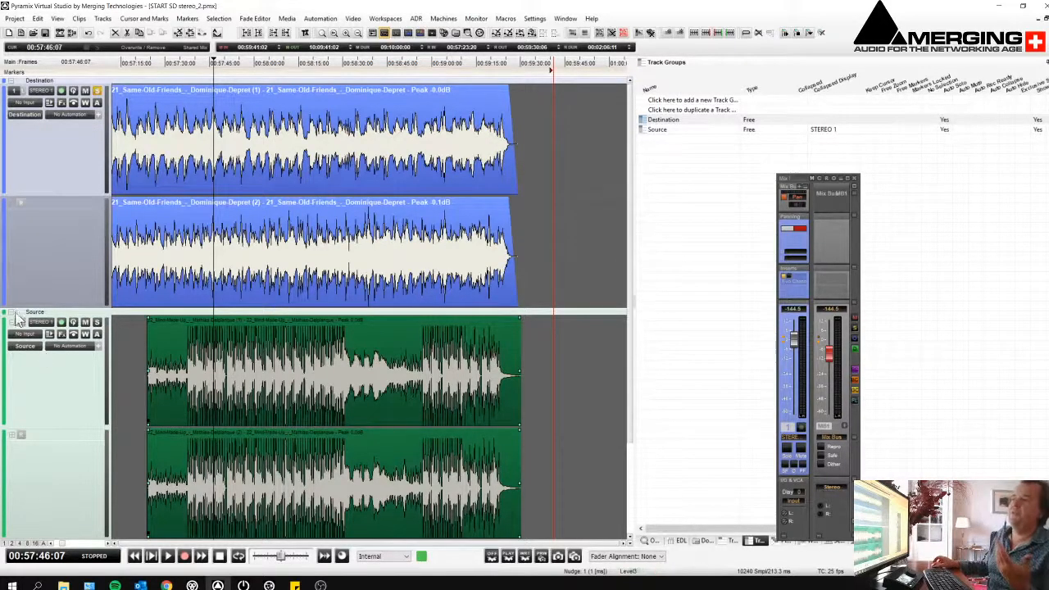
# Move the mixer clear of the track group options and enable Keep Cursor for both the Destination and Source groups
pyautogui.rightClick(853, 211)
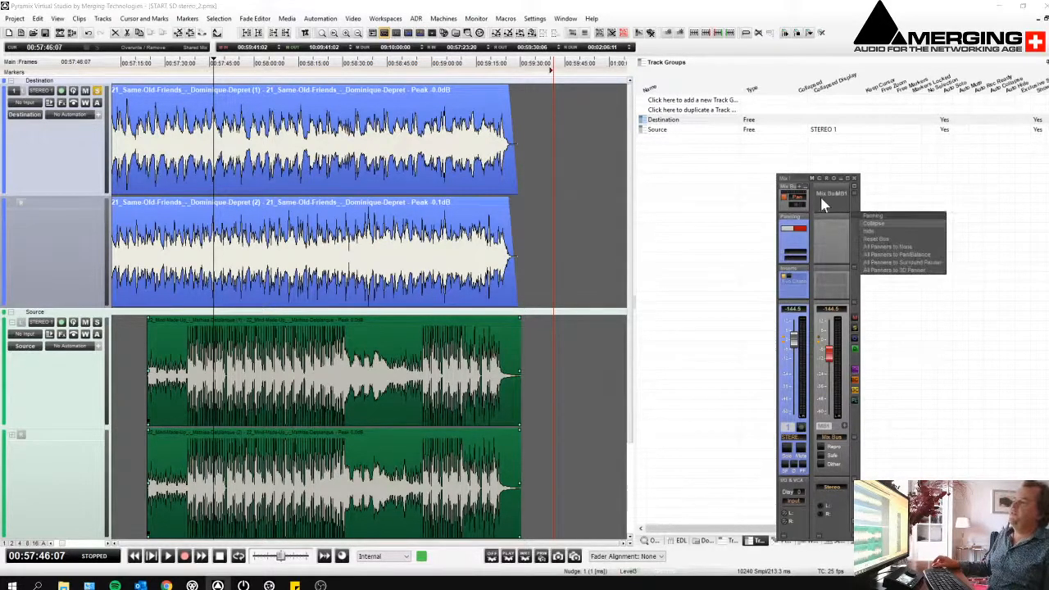
pyautogui.click(761, 196)
pyautogui.moveTo(839, 178); pyautogui.dragTo(888, 162)
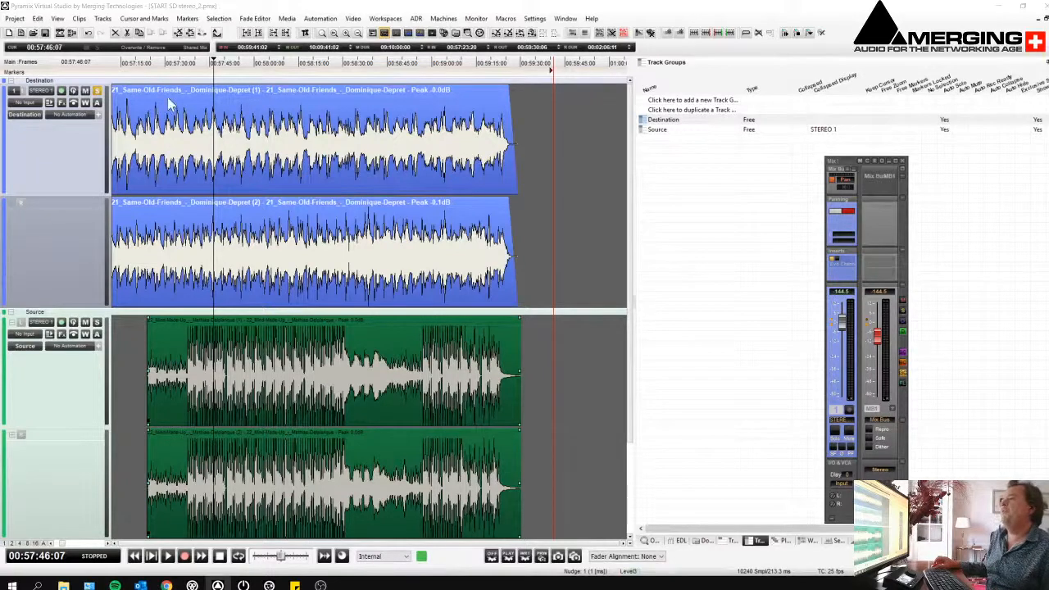
pyautogui.click(143, 91)
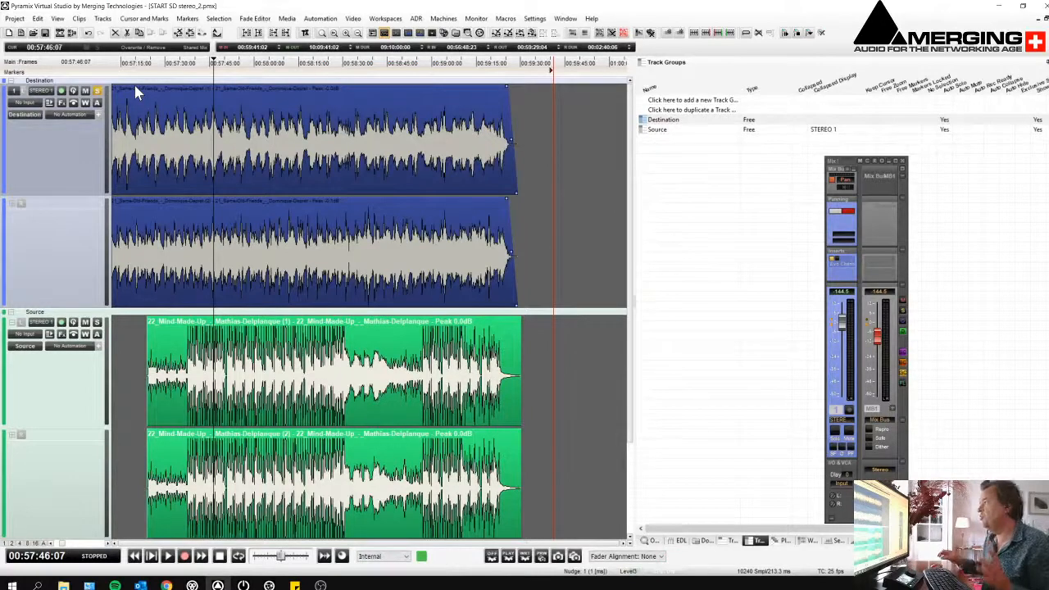
pyautogui.click(863, 121)
pyautogui.click(865, 129)
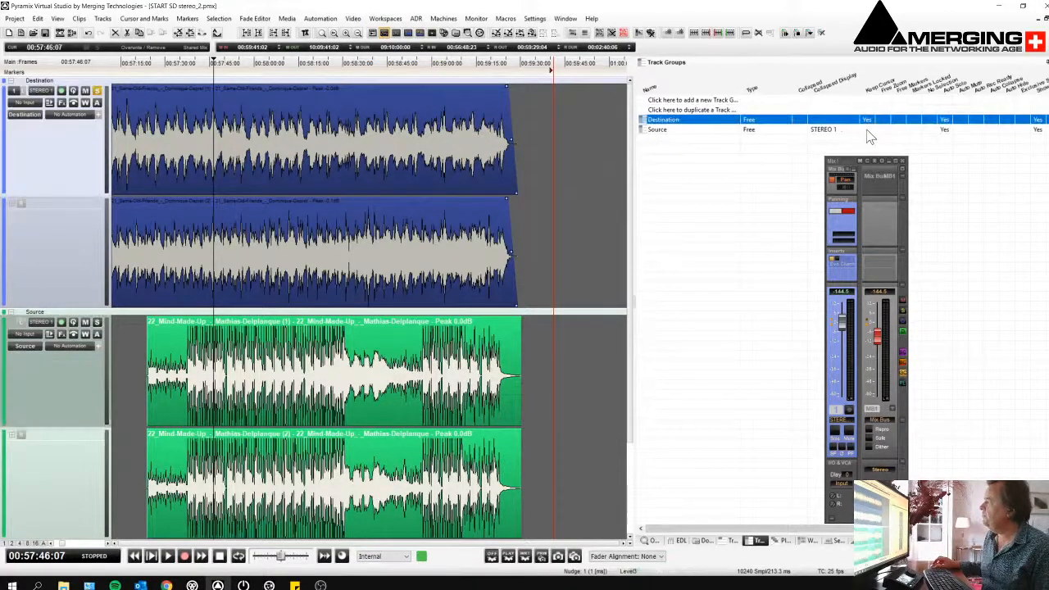
# Test Keep Cursor by playing near the start of the Destination clip and near the end of the Source clip, switching between groups
pyautogui.click(263, 166)
pyautogui.hscroll(-2, 164, 122)
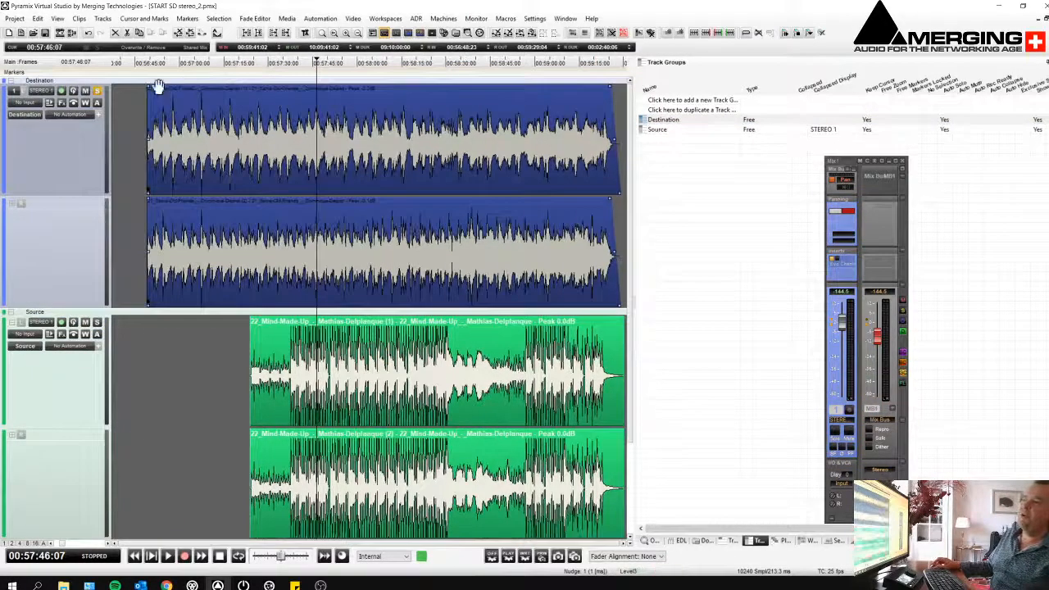
pyautogui.click(157, 84)
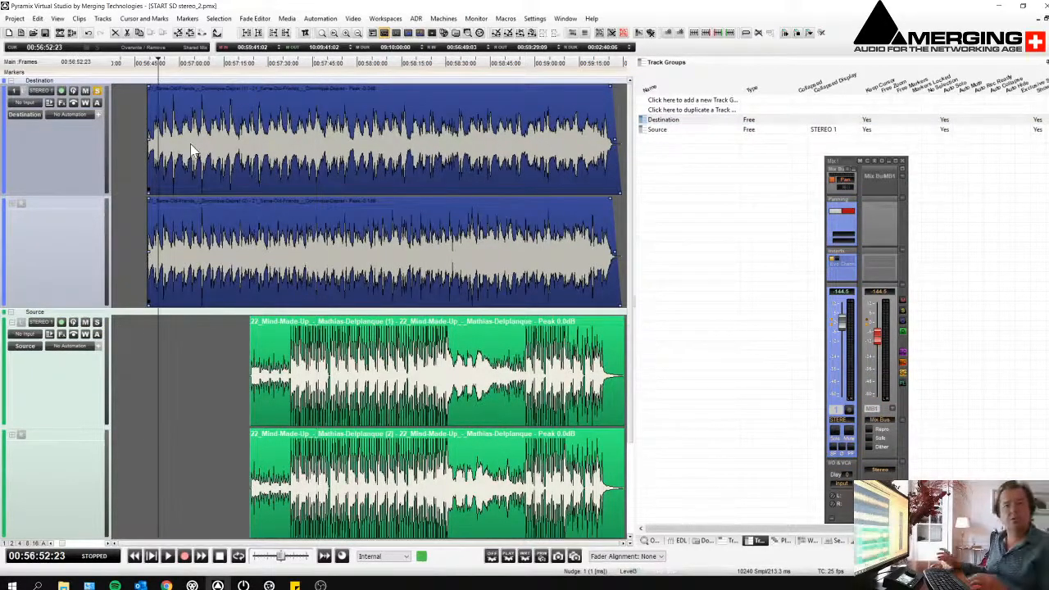
pyautogui.press('space')
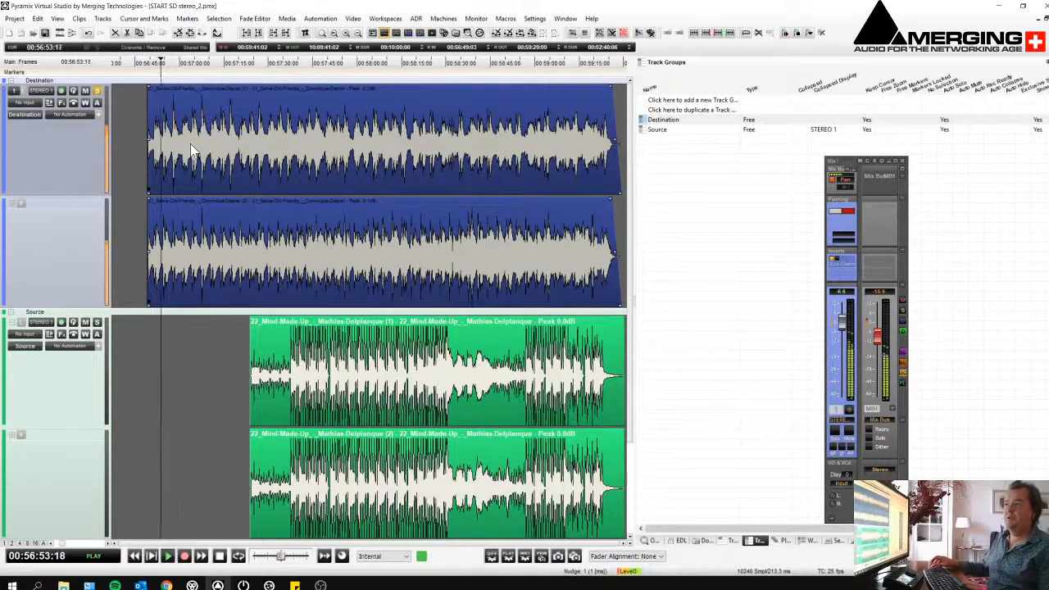
pyautogui.press('space')
pyautogui.moveTo(532, 310); pyautogui.dragTo(591, 310)
pyautogui.press('space')
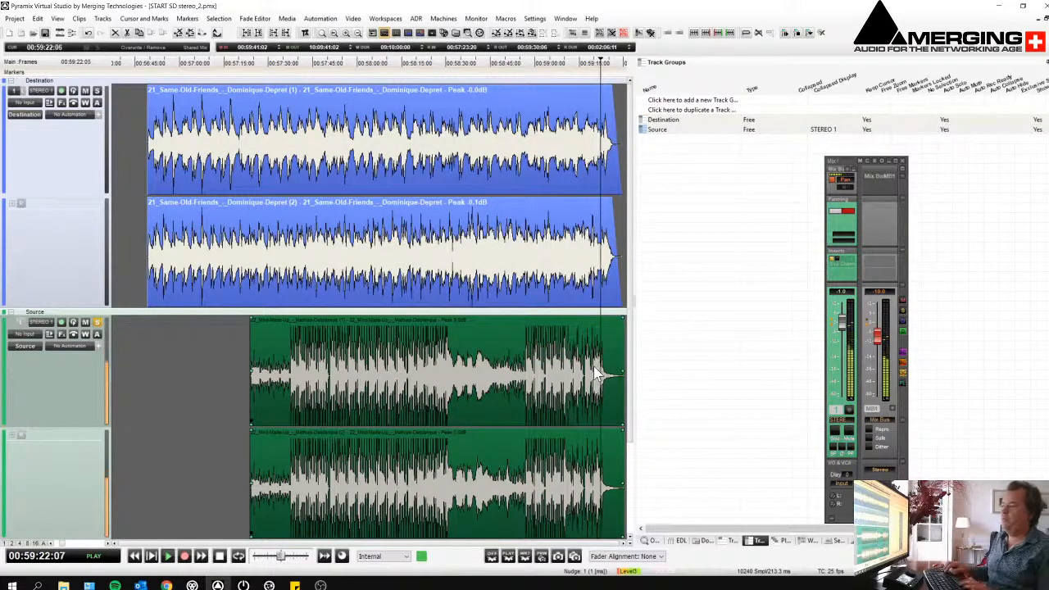
pyautogui.press('space')
pyautogui.press('space')
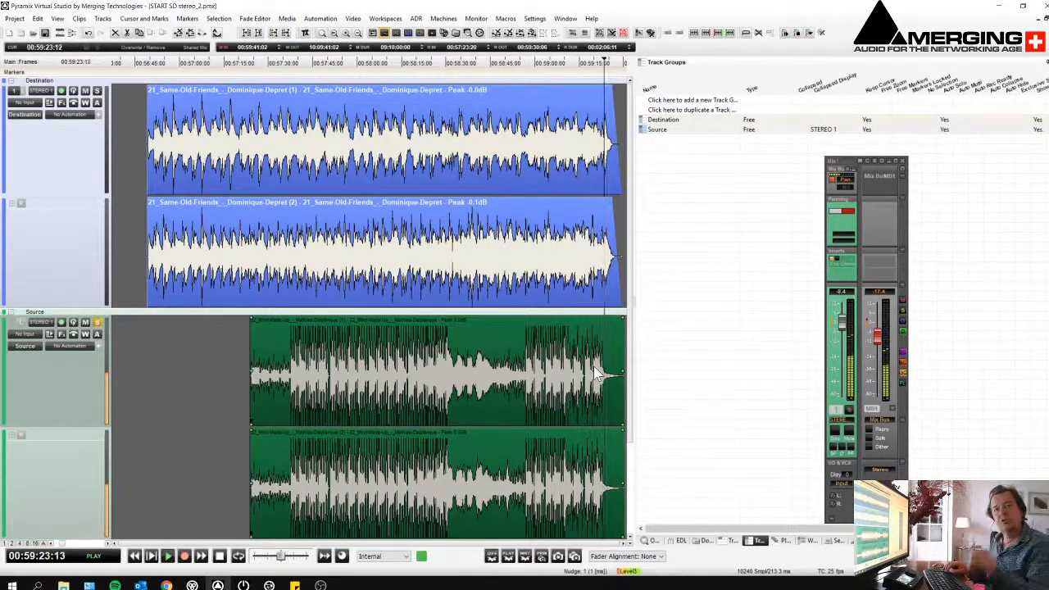
pyautogui.press('space')
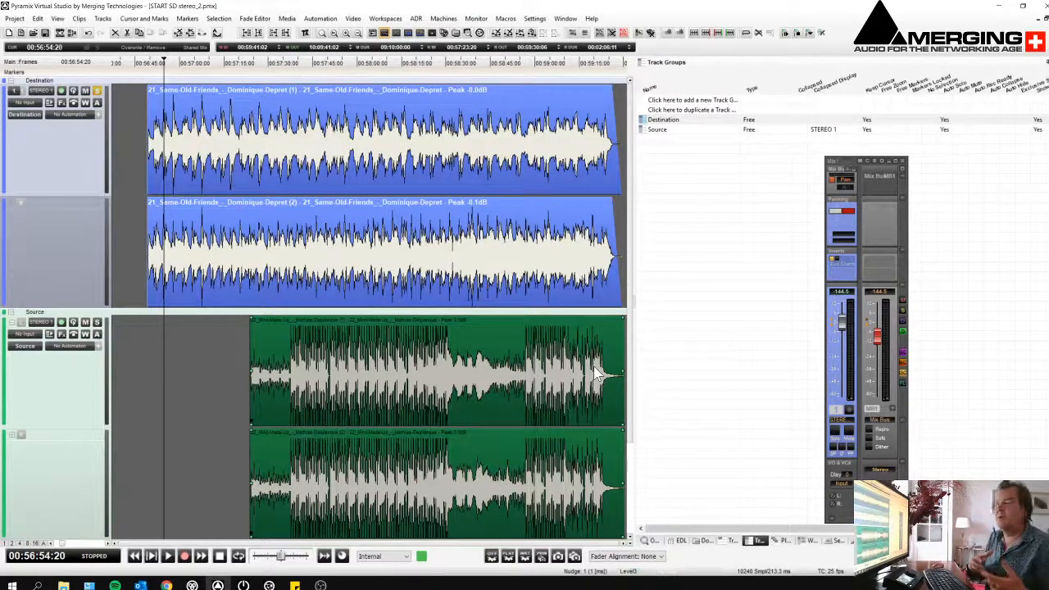
# Select a range of about five frames around the late peak in the Source clip and enable Free Zoom for the Source group
pyautogui.rightClick(905, 276)
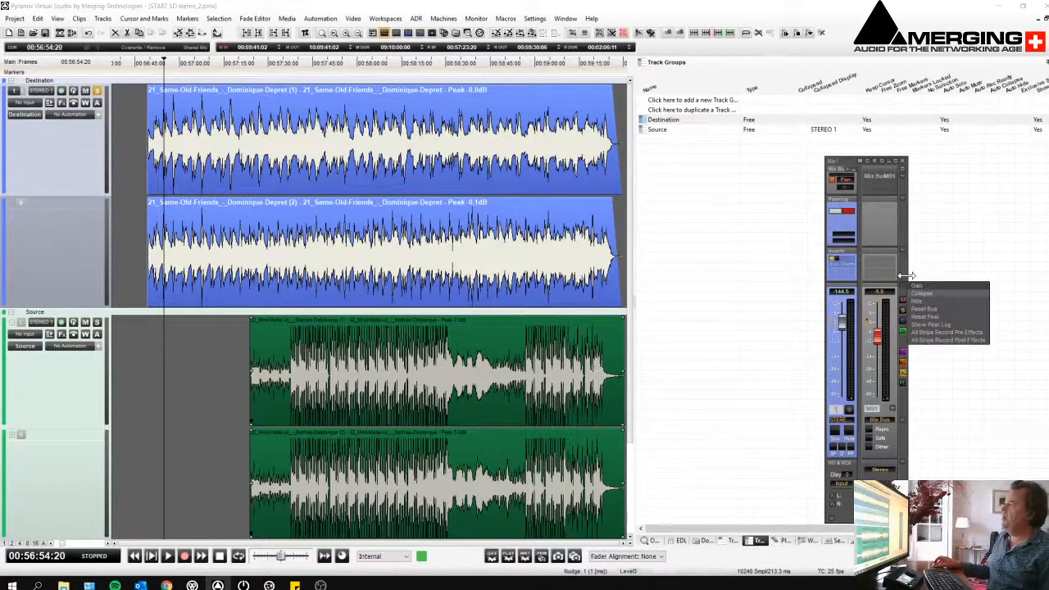
pyautogui.click(910, 238)
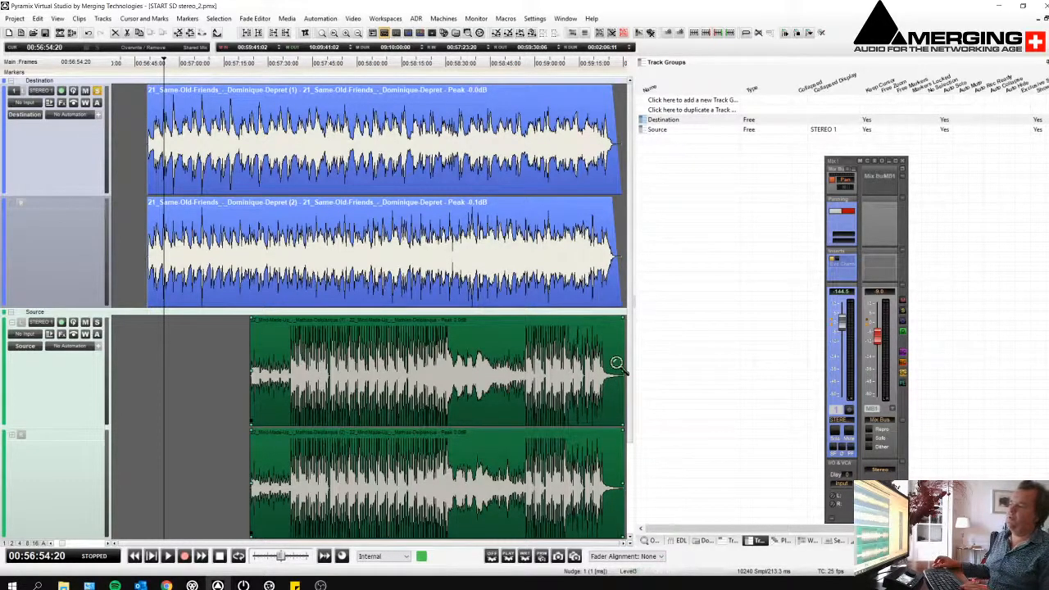
pyautogui.click(604, 342)
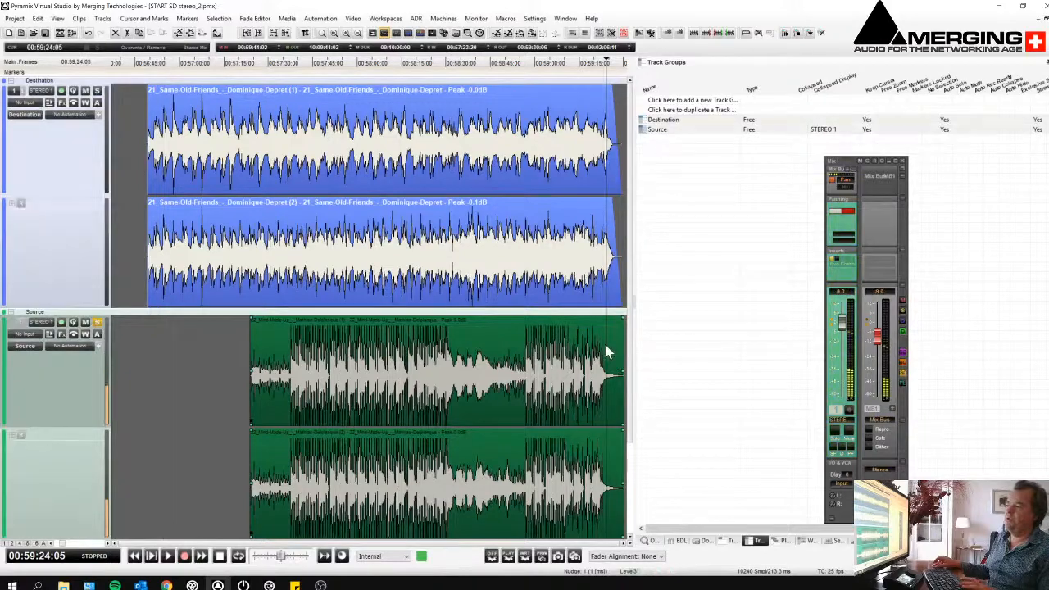
pyautogui.scroll(6, 603, 345)
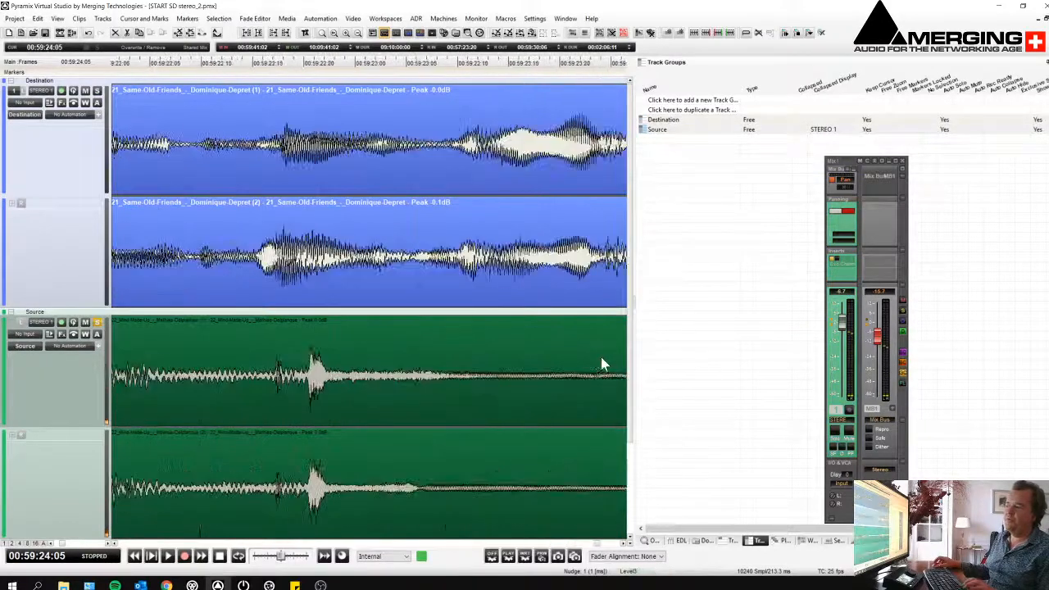
pyautogui.scroll(2, 328, 360)
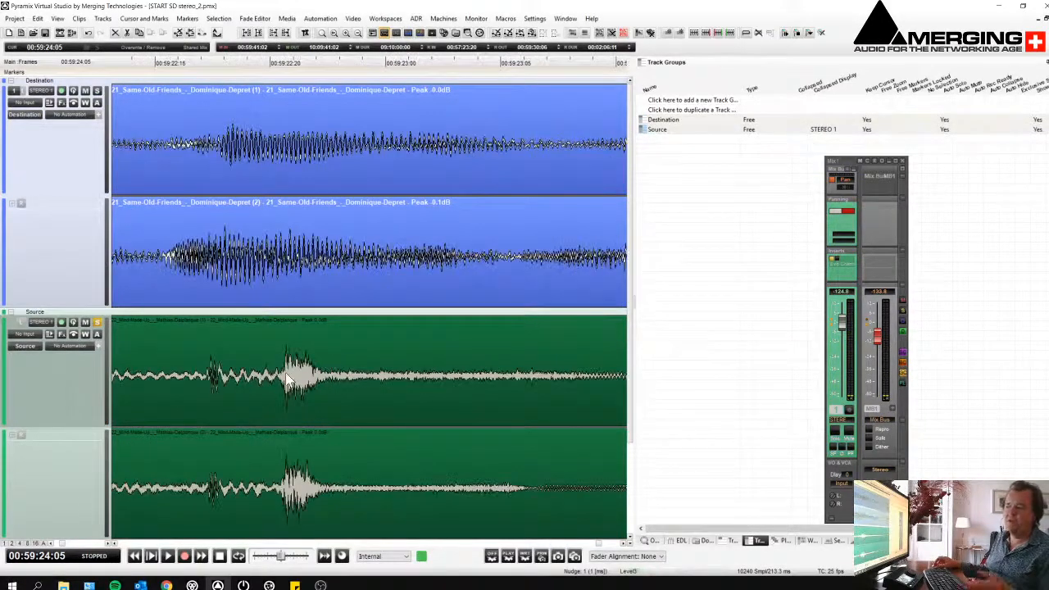
pyautogui.click(257, 387)
pyautogui.moveTo(202, 377); pyautogui.dragTo(341, 374)
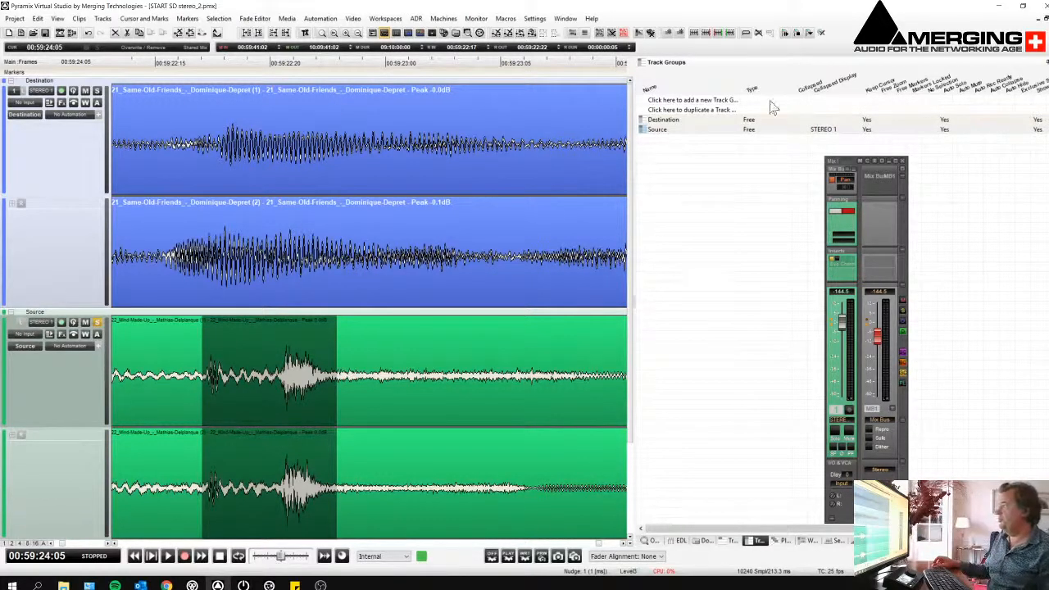
pyautogui.click(883, 132)
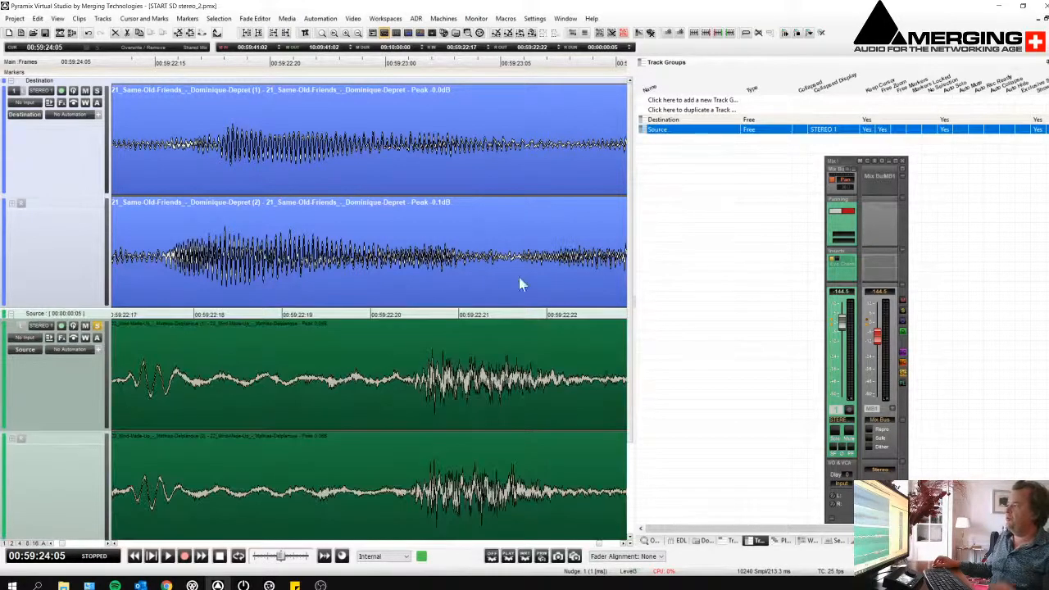
# Test the Source group's Free Zoom by zooming both groups out separately, then play the Destination clip and switch to Source
pyautogui.scroll(-8, 377, 358)
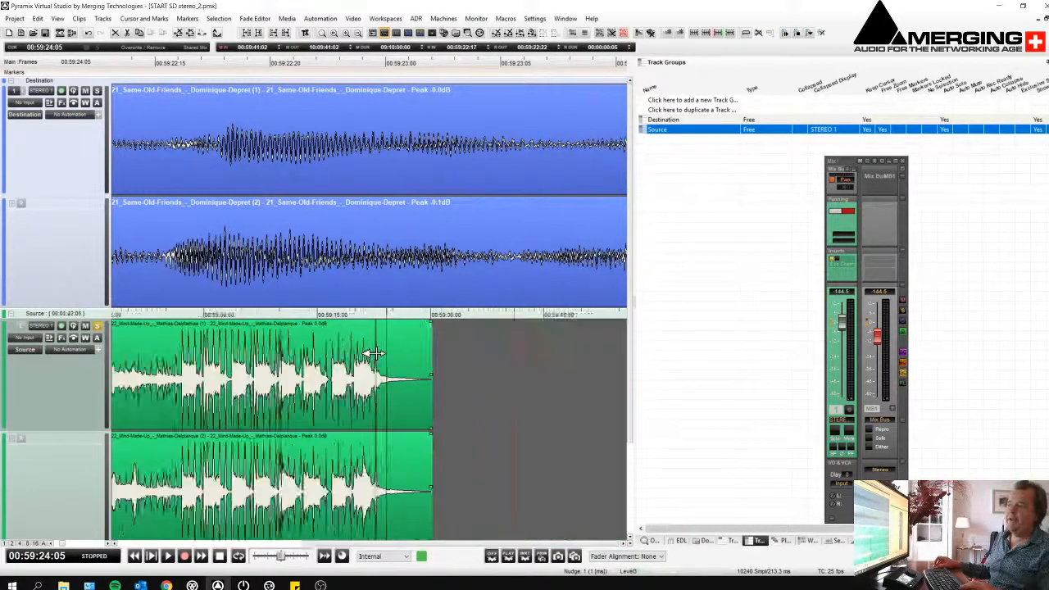
pyautogui.click(389, 222)
pyautogui.scroll(-5, 386, 221)
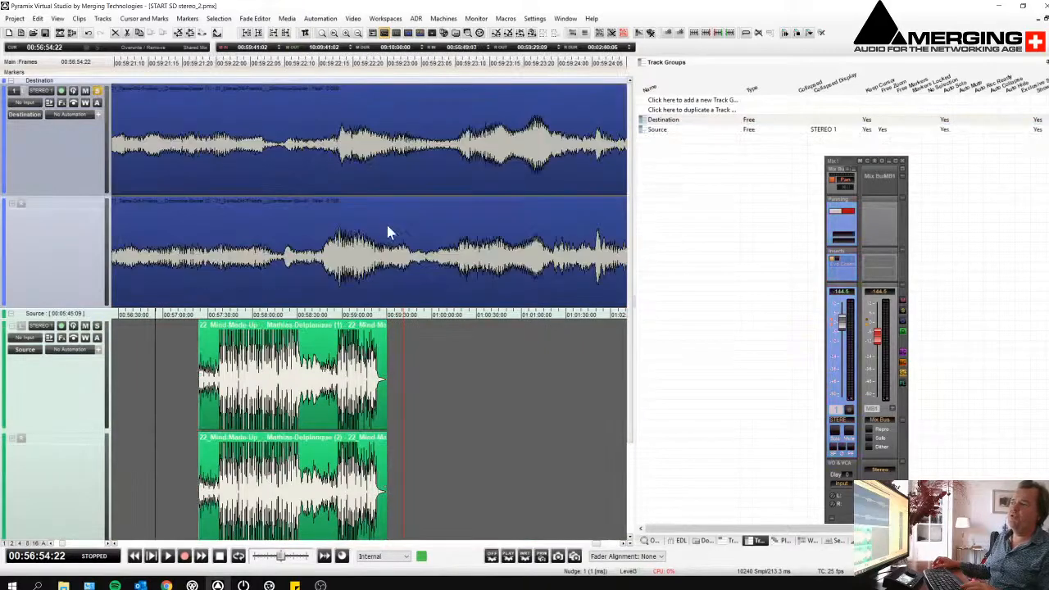
pyautogui.scroll(-5, 386, 222)
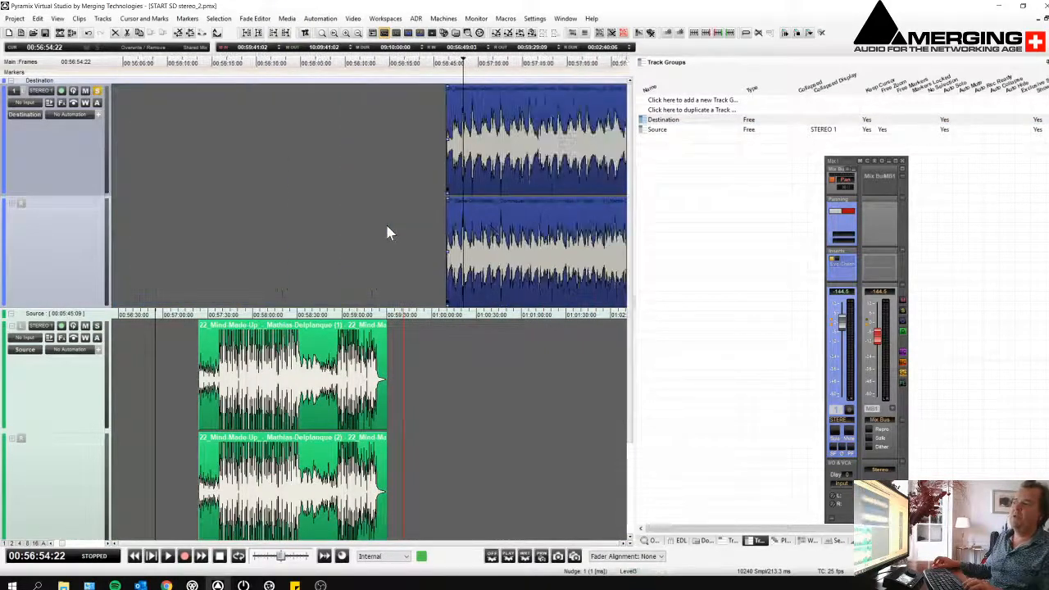
pyautogui.hscroll(3, 473, 172)
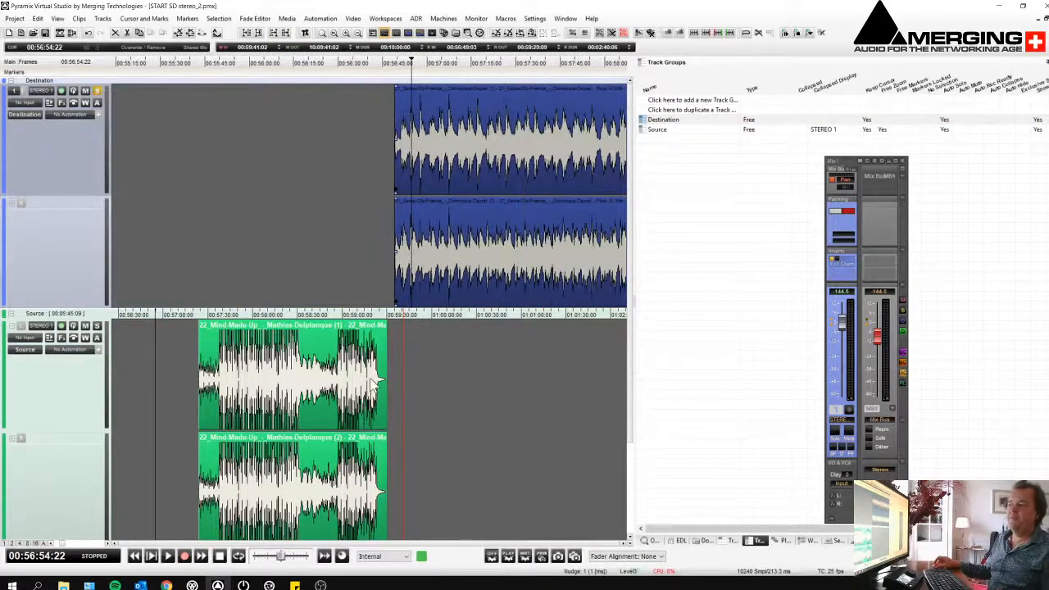
pyautogui.press('space')
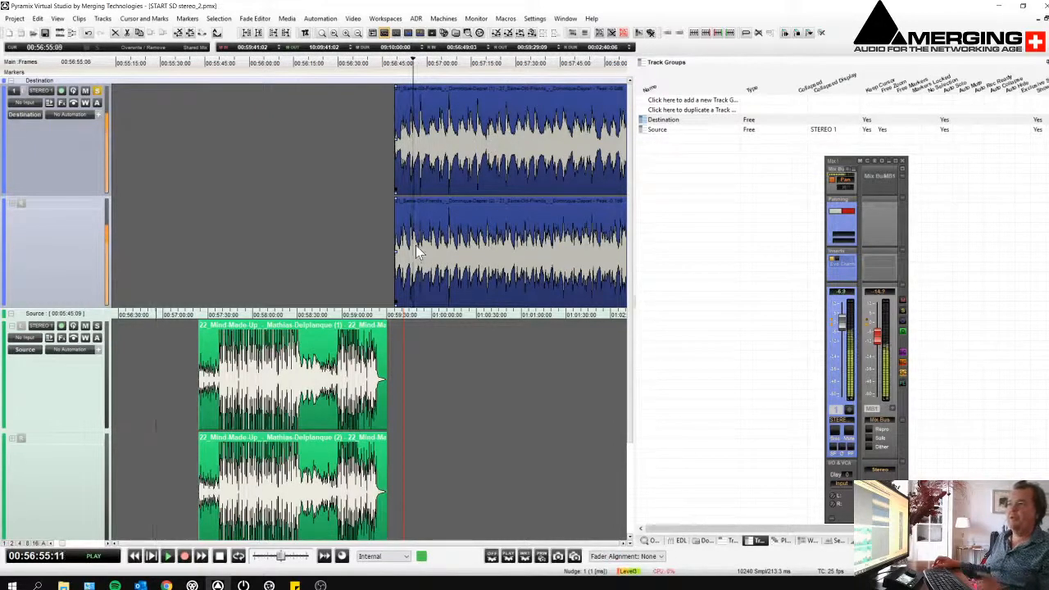
pyautogui.click(372, 353)
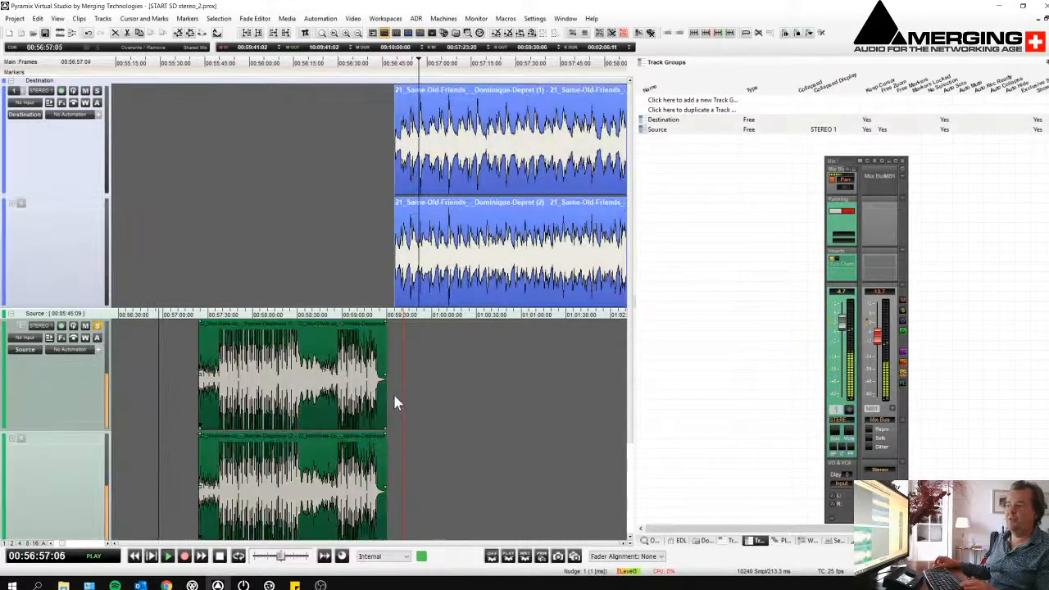
pyautogui.press('space')
# Play the ending of the Source clip from different cursor positions and magnify only the Source group's waveform
pyautogui.click(378, 316)
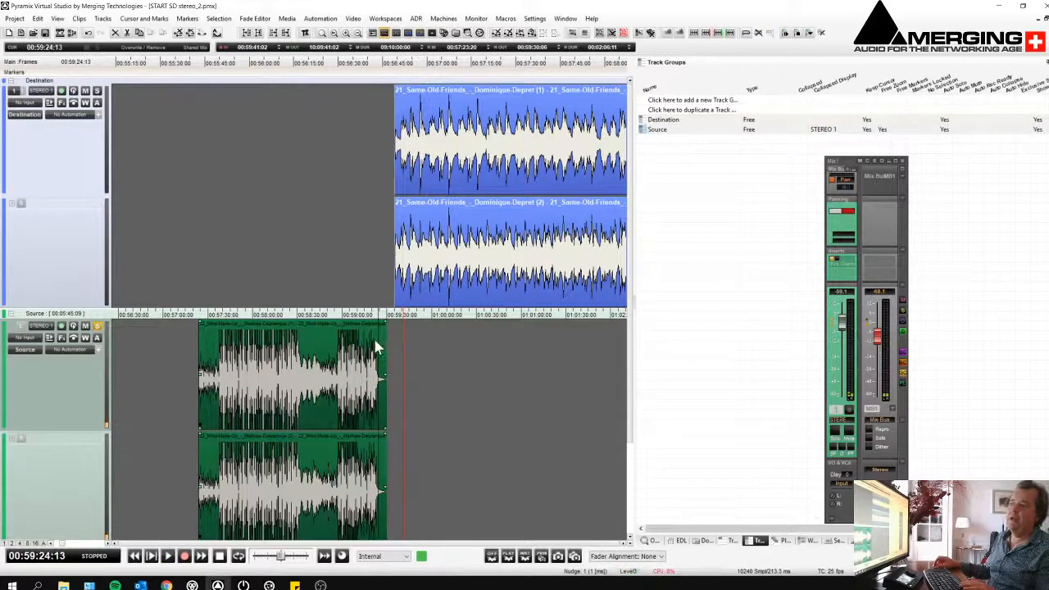
pyautogui.press('space')
pyautogui.moveTo(366, 354); pyautogui.dragTo(397, 363)
pyautogui.press('space')
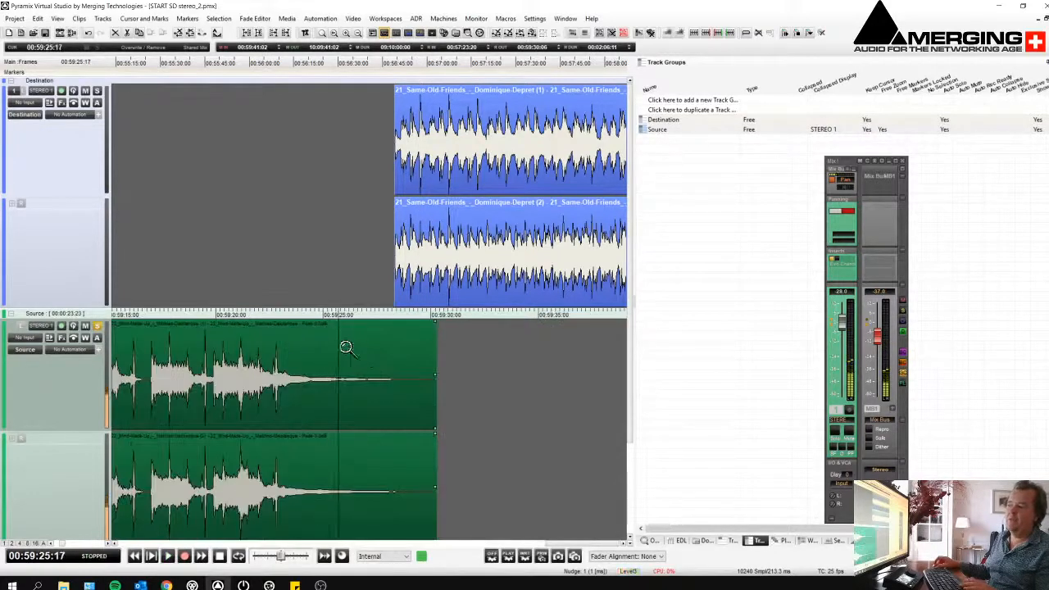
pyautogui.click(156, 315)
pyautogui.press('space')
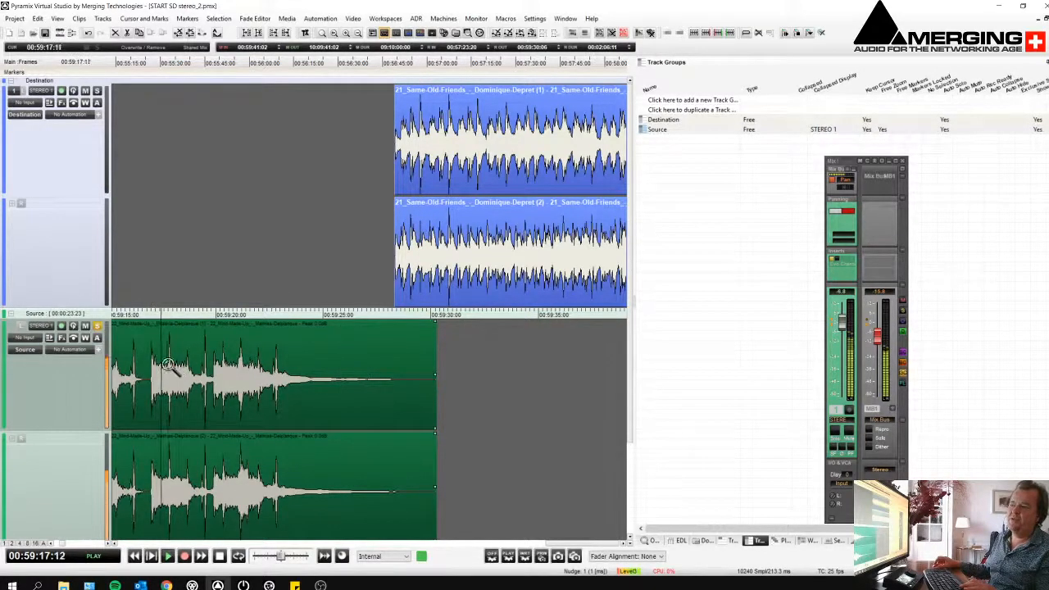
pyautogui.scroll(3, 187, 375)
pyautogui.scroll(6, 187, 375)
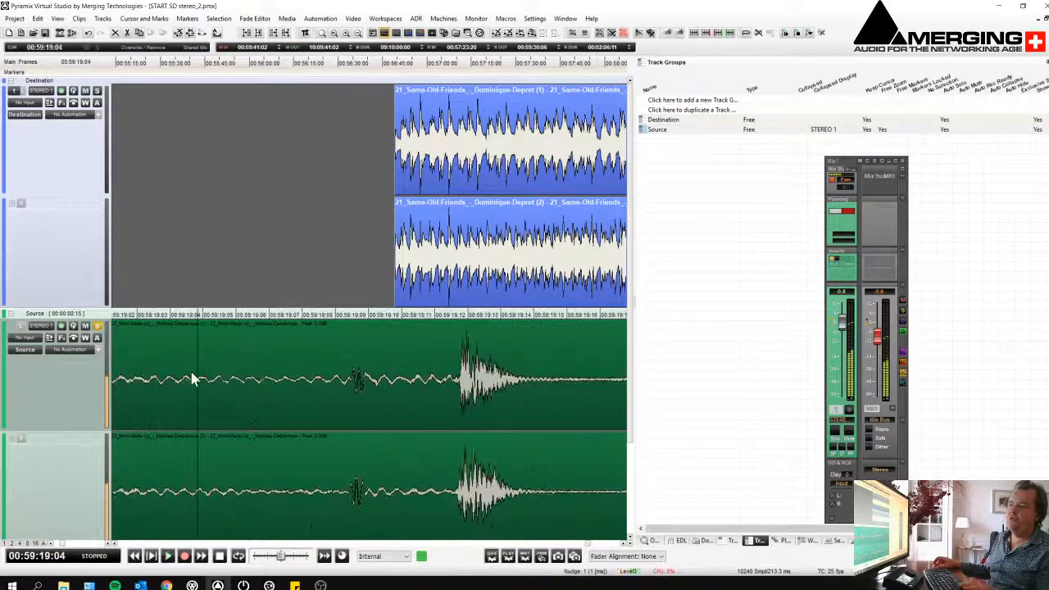
# Play the Destination clip from its own cursor position, then enable Free Zoom for the Destination group
pyautogui.click(437, 247)
pyautogui.press('space')
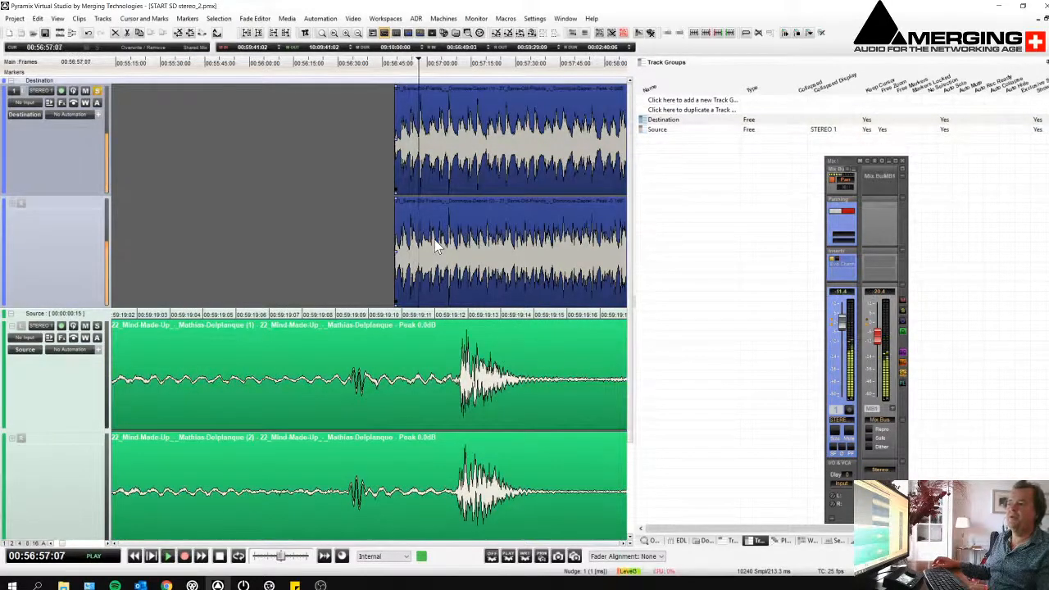
pyautogui.press('space')
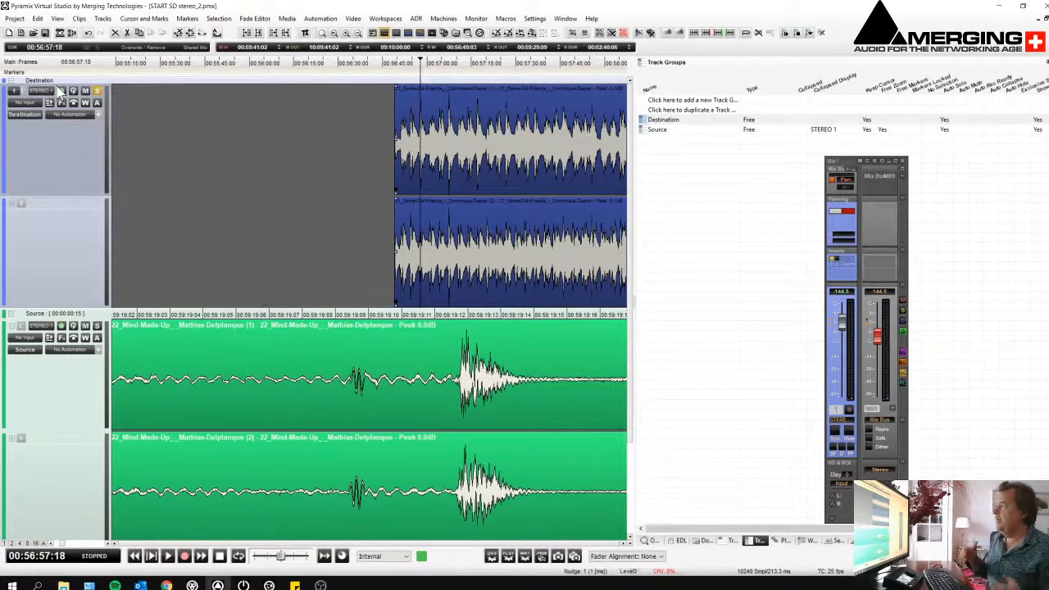
pyautogui.click(885, 127)
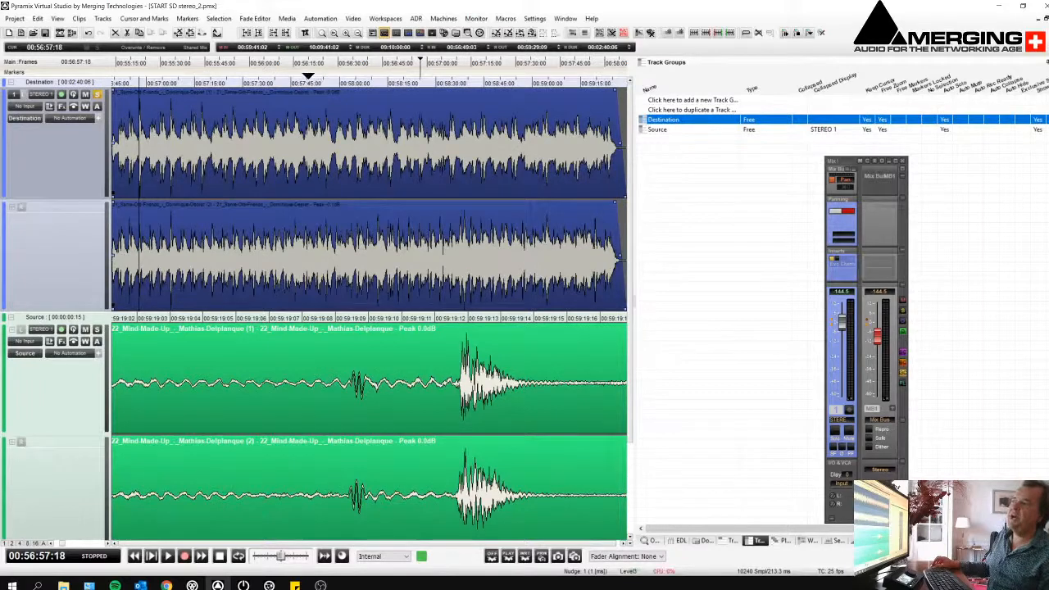
# Zoom the Destination group's timeline out and back in on its own, then disable Free Zoom for the Destination group
pyautogui.moveTo(318, 80); pyautogui.dragTo(328, 105)
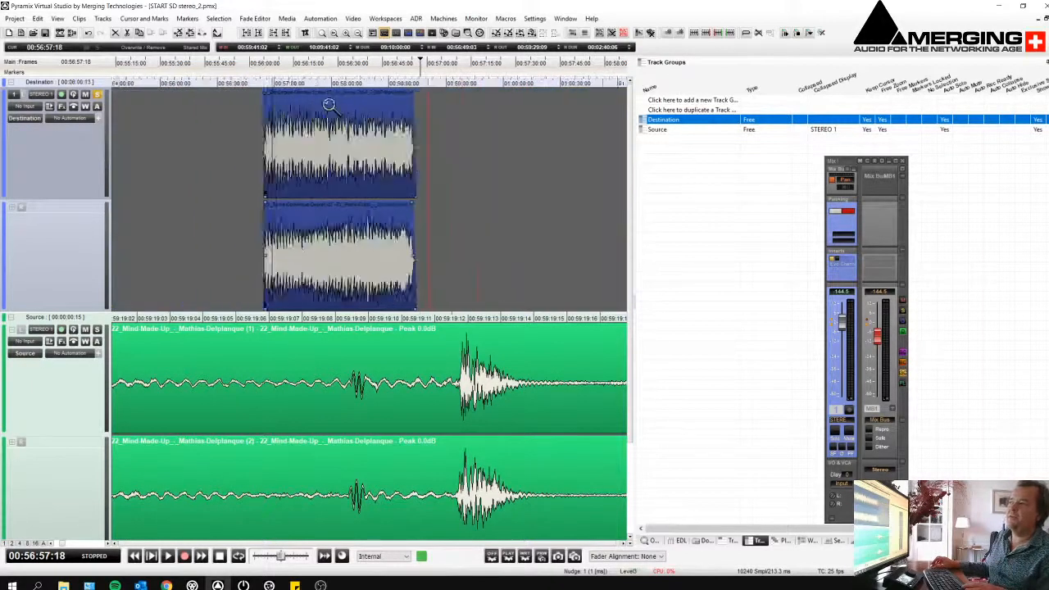
pyautogui.scroll(-2, 328, 104)
pyautogui.scroll(8, 329, 104)
pyautogui.middleClick(344, 110)
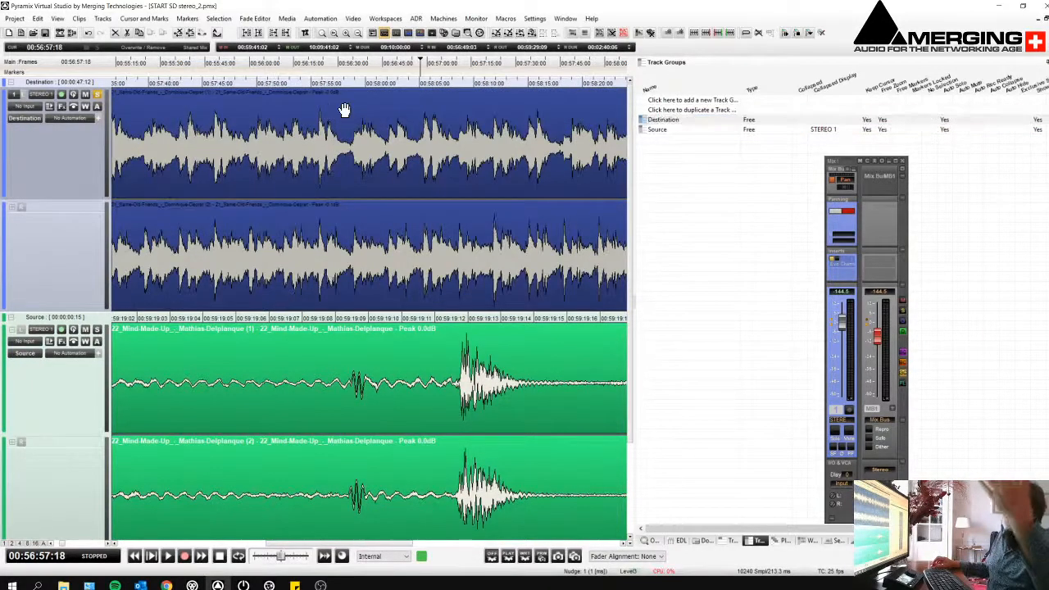
pyautogui.click(884, 121)
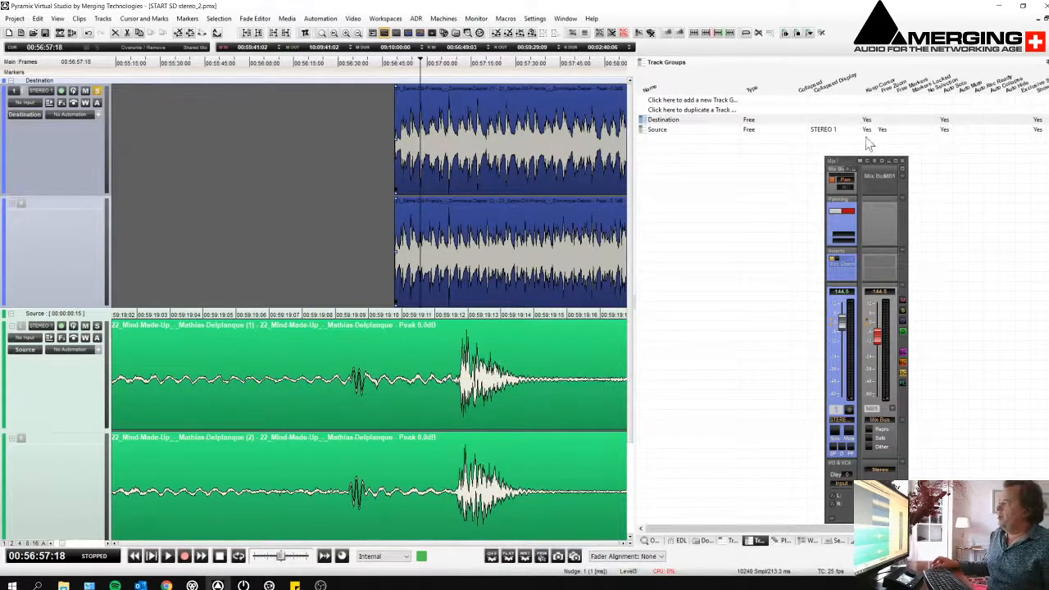
# Enable Free Markers for the Source group and fit all tracks into the timeline's height
pyautogui.click(899, 130)
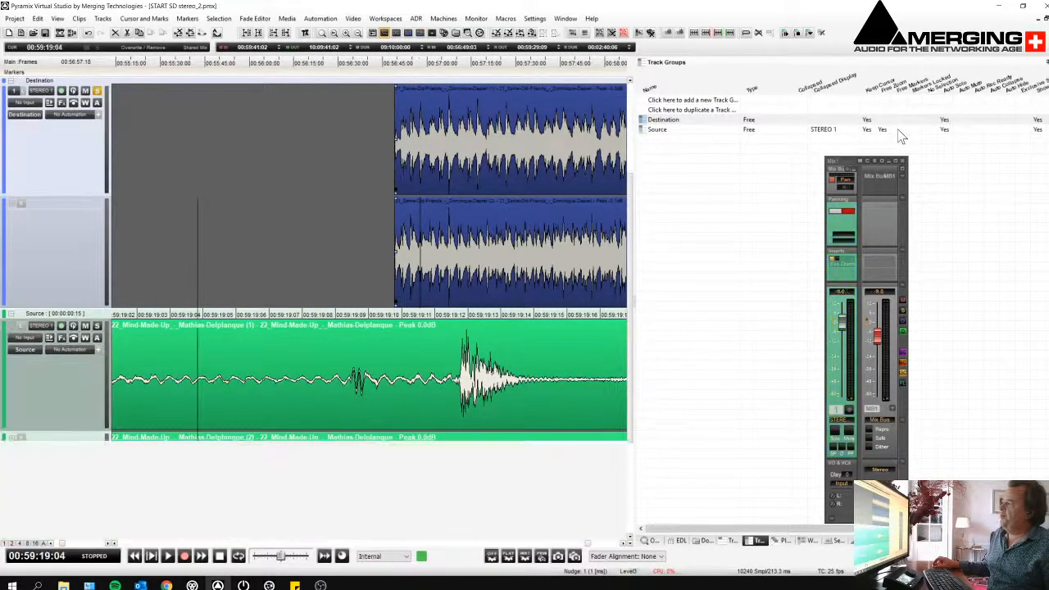
pyautogui.click(332, 252)
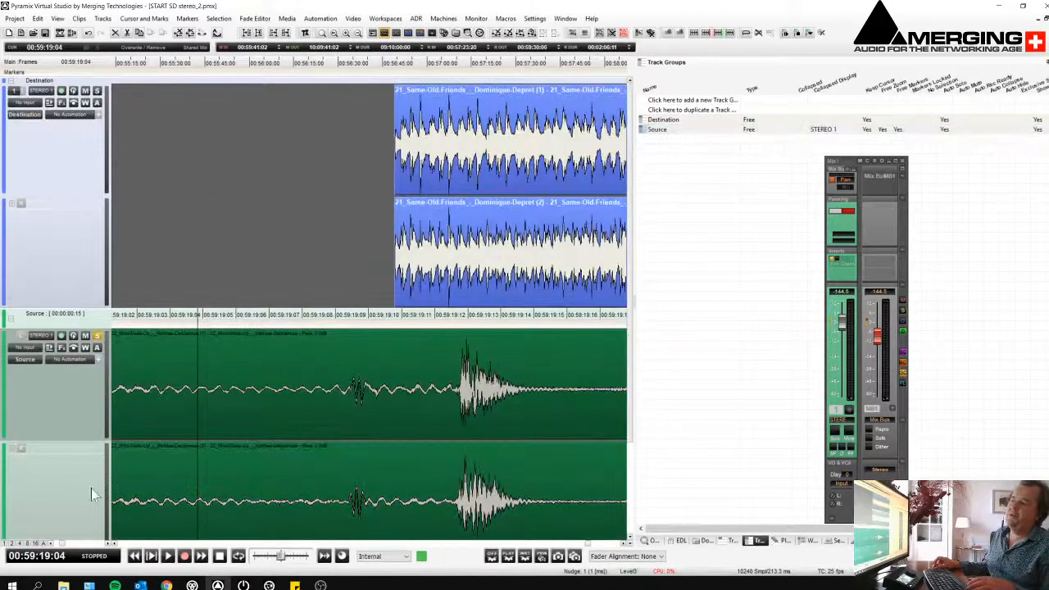
pyautogui.click(45, 544)
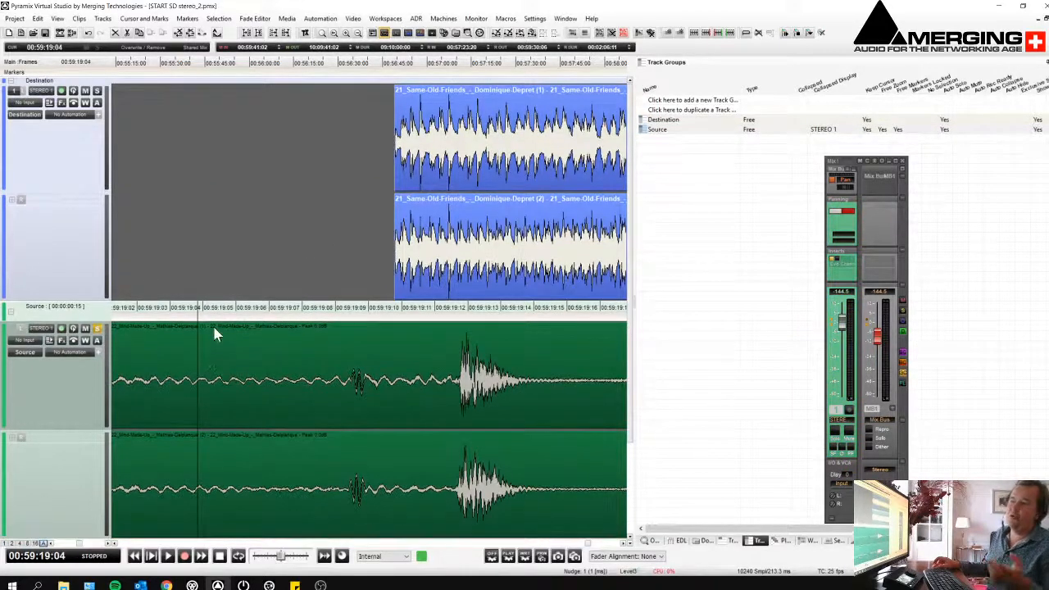
# Add five markers on the Source group's own timeline, spread over the last part of its clip
pyautogui.scroll(-6, 236, 344)
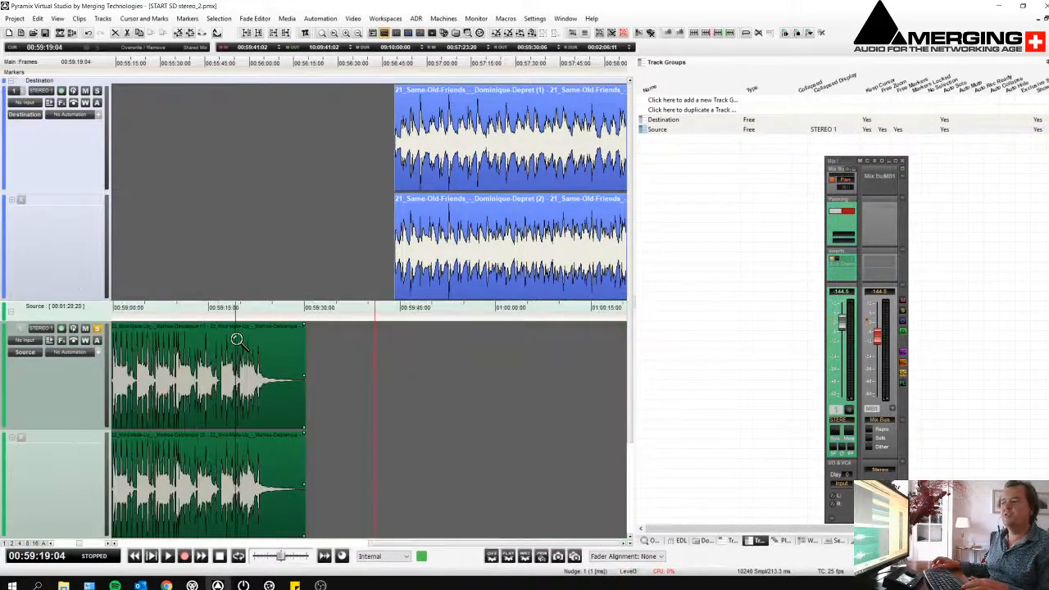
pyautogui.hscroll(-3, 236, 339)
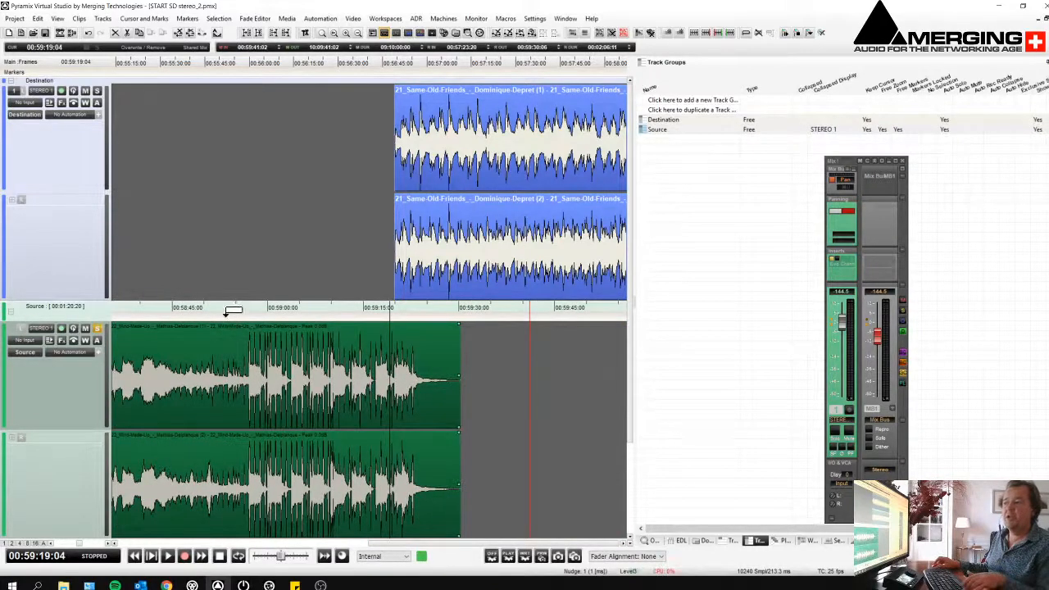
pyautogui.click(228, 315)
pyautogui.click(262, 310)
pyautogui.click(298, 310)
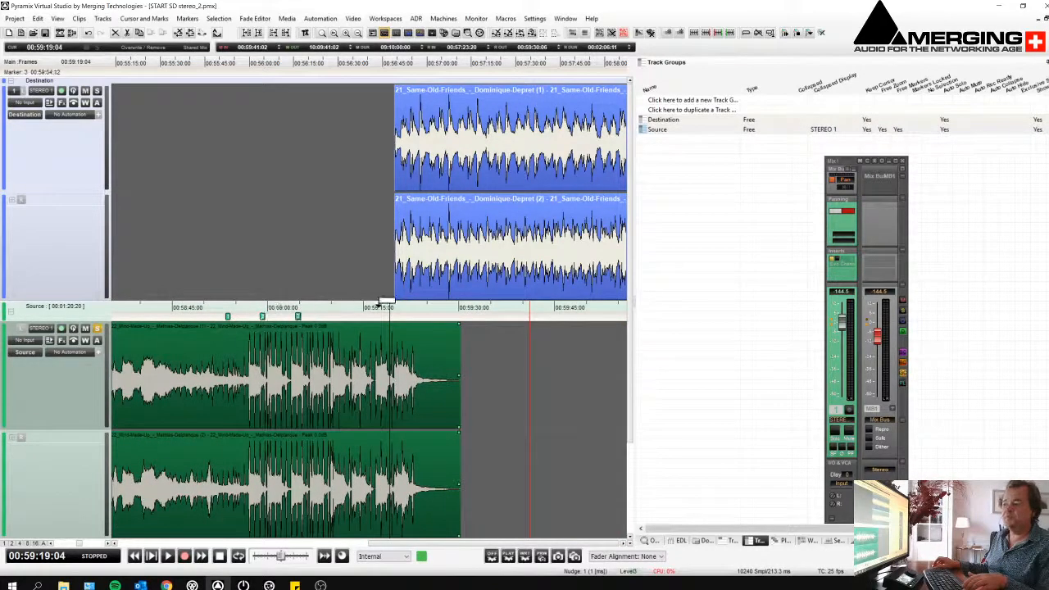
pyautogui.click(380, 309)
pyautogui.click(421, 310)
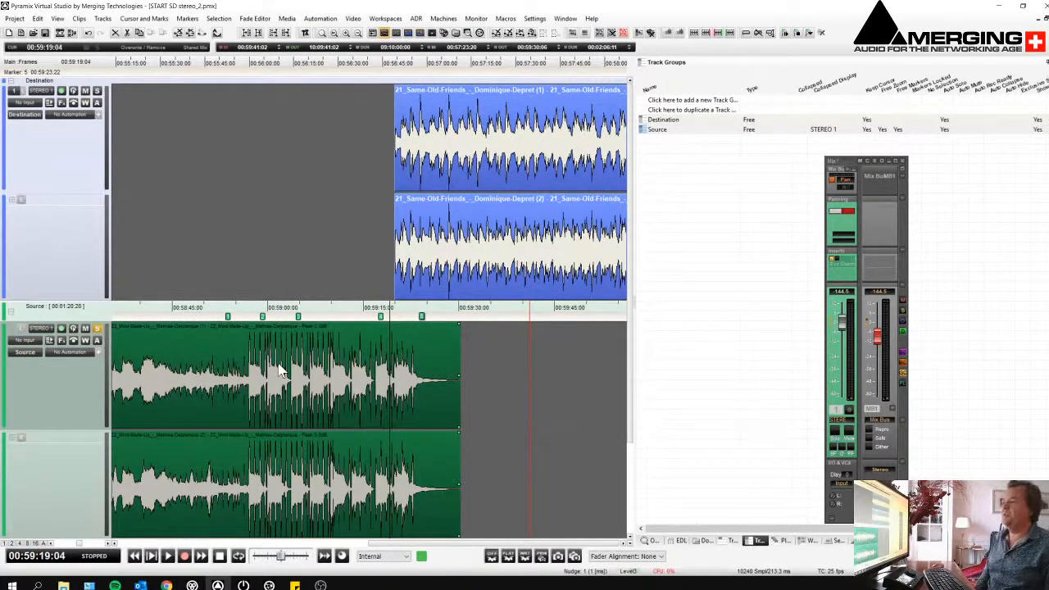
# Jump the cursor to marker 3 and back to marker 2 using the Source group's own marker list
pyautogui.click(53, 321)
pyautogui.click(53, 337)
pyautogui.click(56, 316)
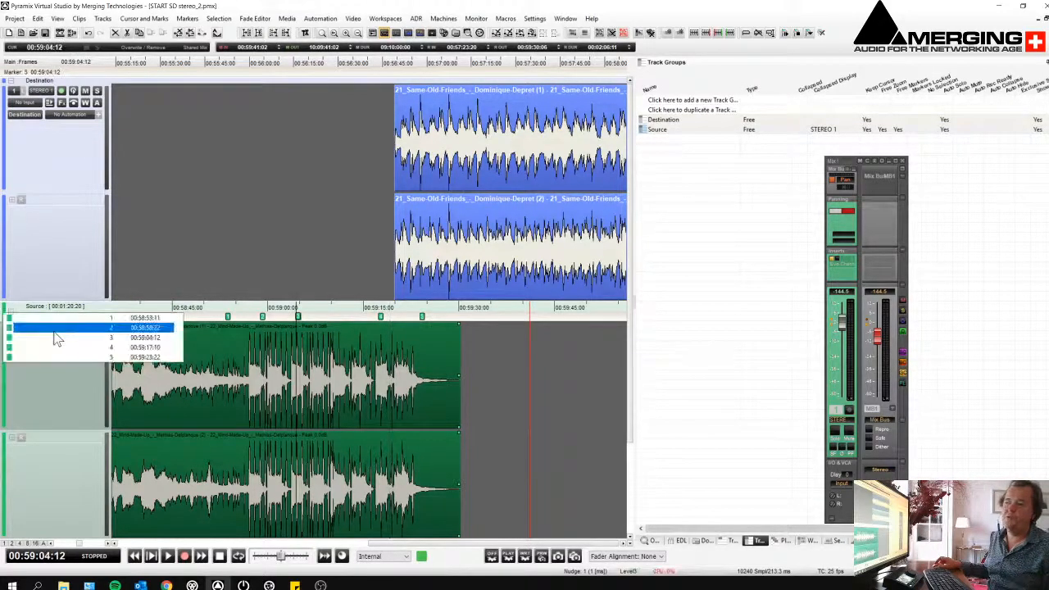
pyautogui.click(55, 330)
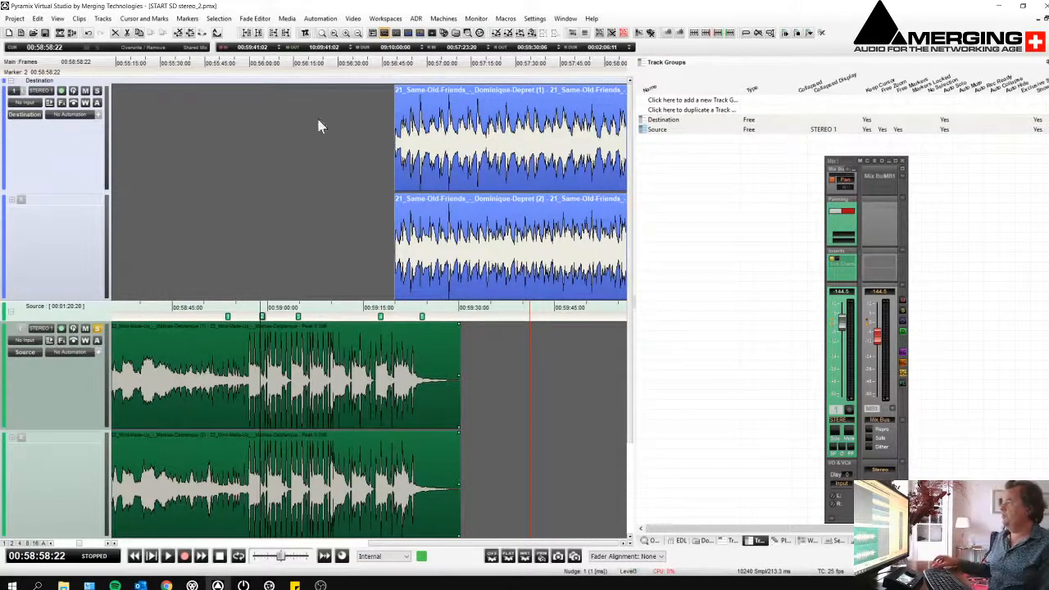
# Move the mixer clear of the track group settings and rename the Source track group to Takes
pyautogui.moveTo(841, 167); pyautogui.dragTo(958, 159)
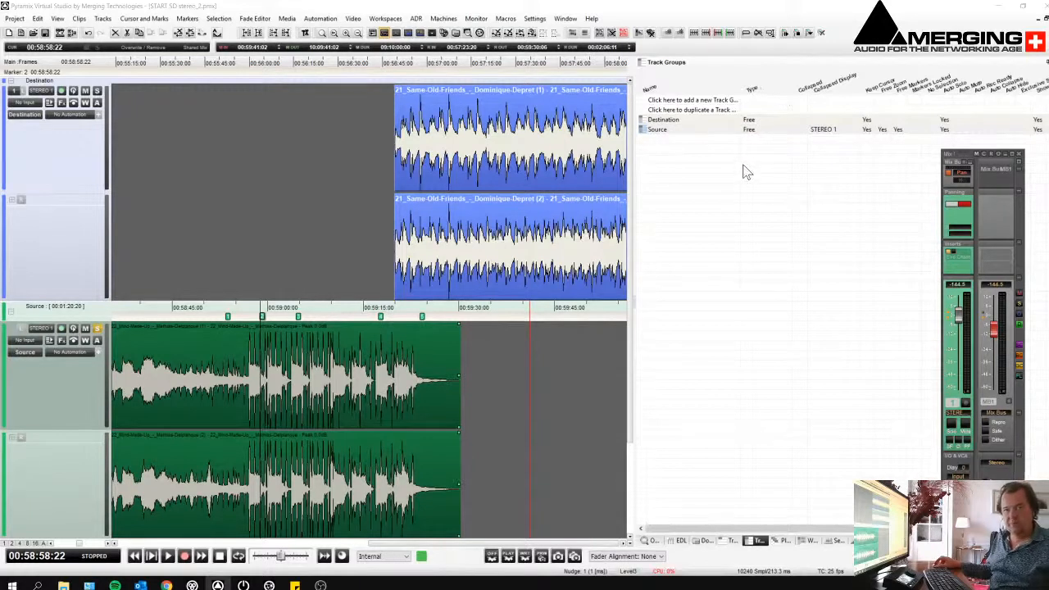
pyautogui.doubleClick(647, 129)
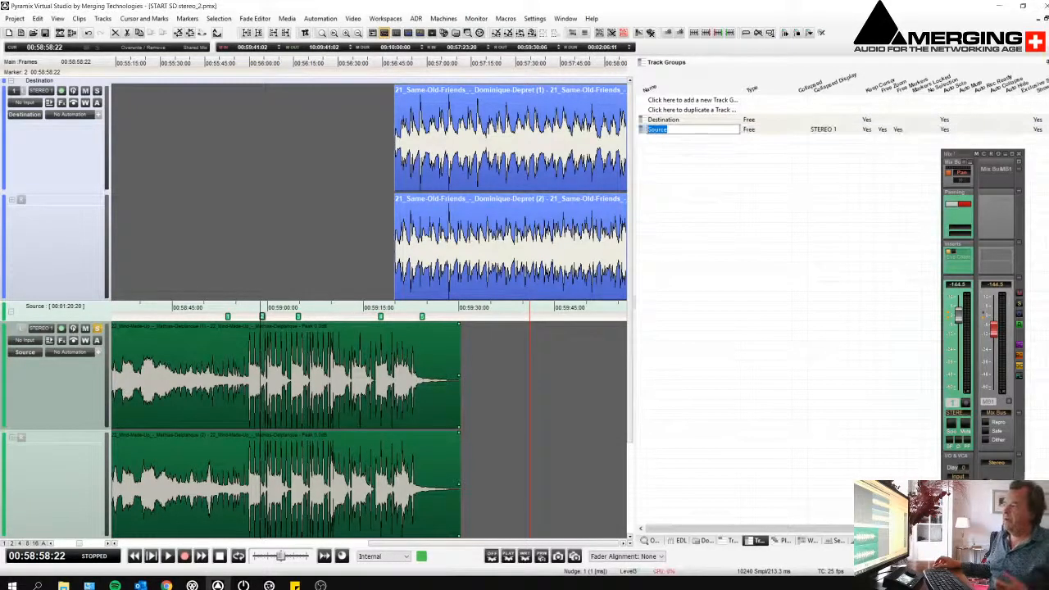
pyautogui.write('Takes')
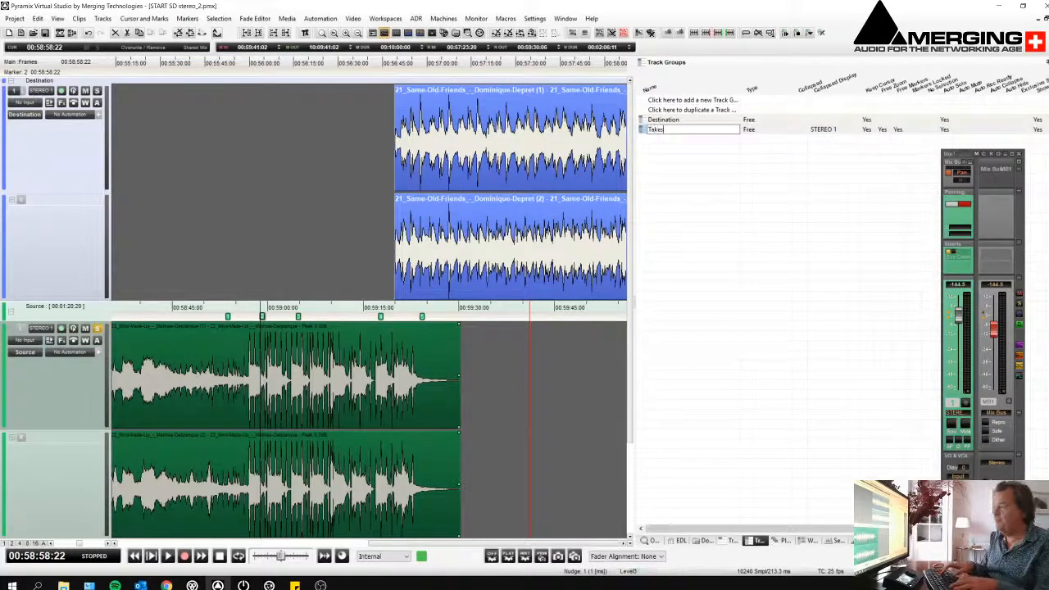
pyautogui.press('Return')
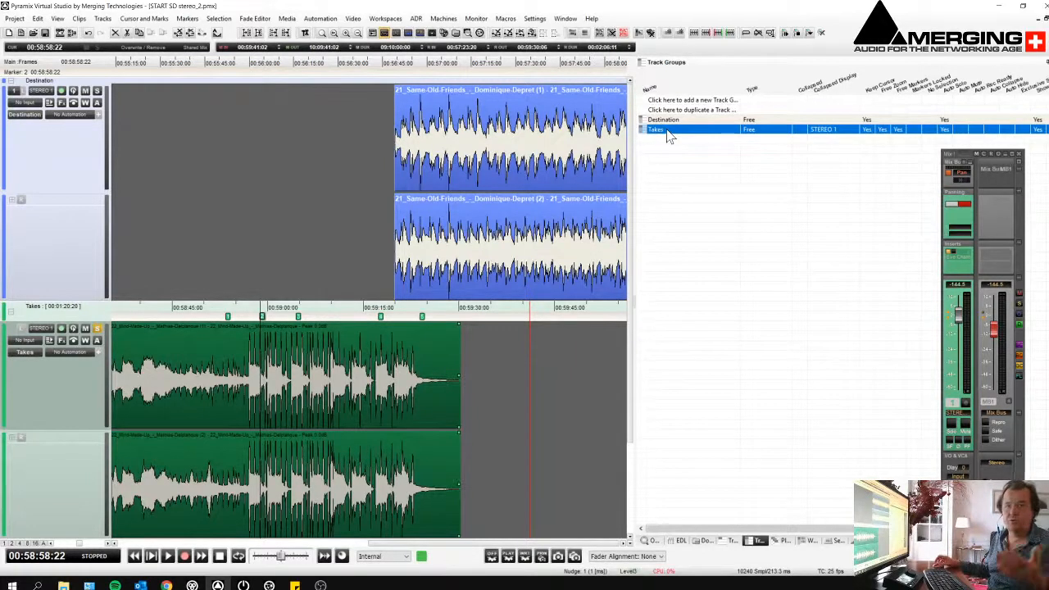
# Rename the Destination track group to Master
pyautogui.doubleClick(684, 120)
pyautogui.write('Master')
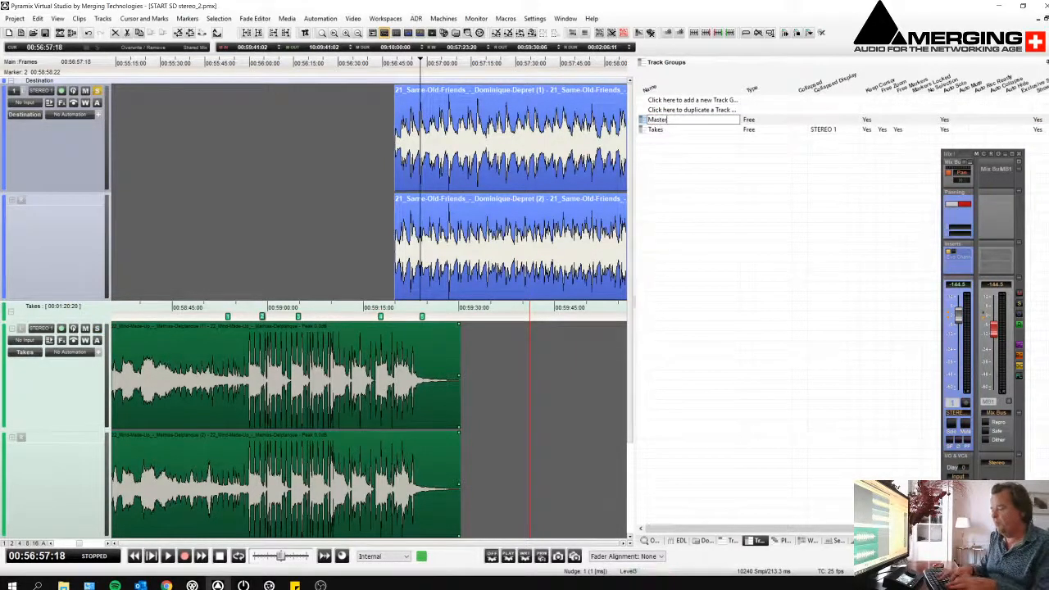
pyautogui.press('Return')
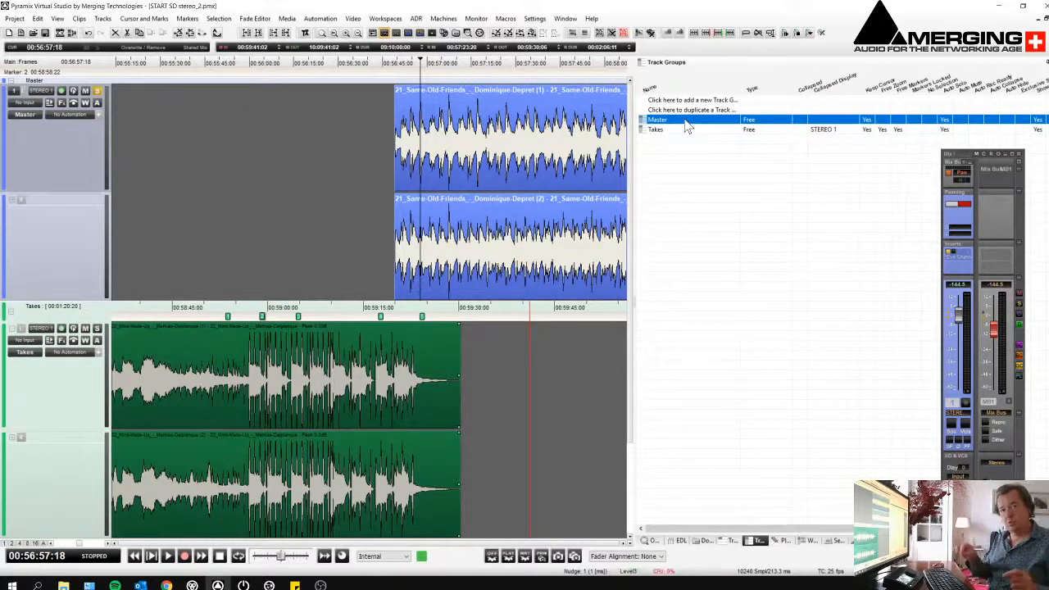
# Set the Takes group's type to Source and the Master group's type to Destination
pyautogui.click(644, 131)
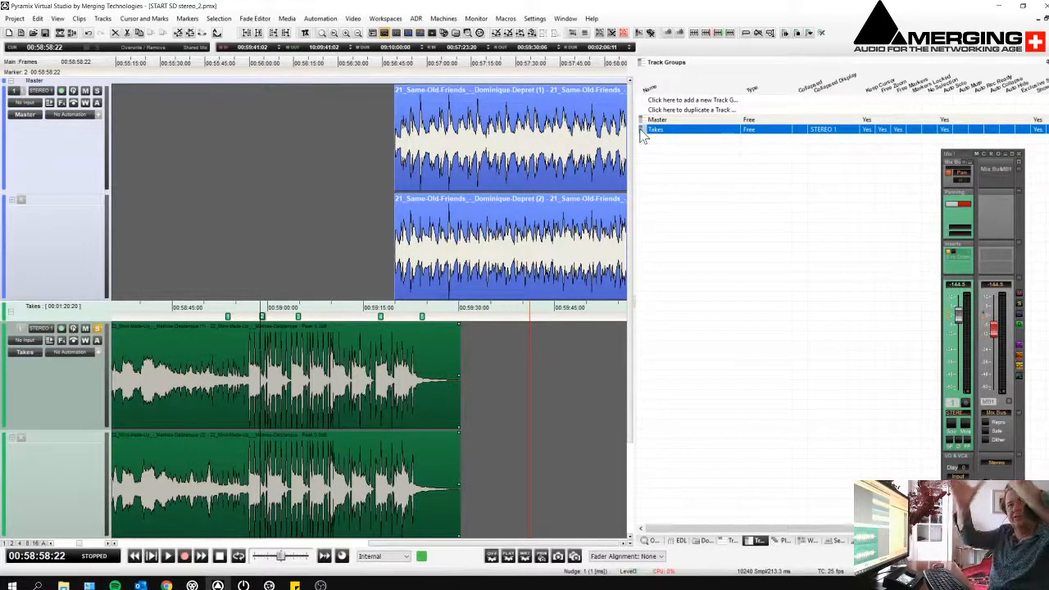
pyautogui.click(782, 133)
pyautogui.click(782, 149)
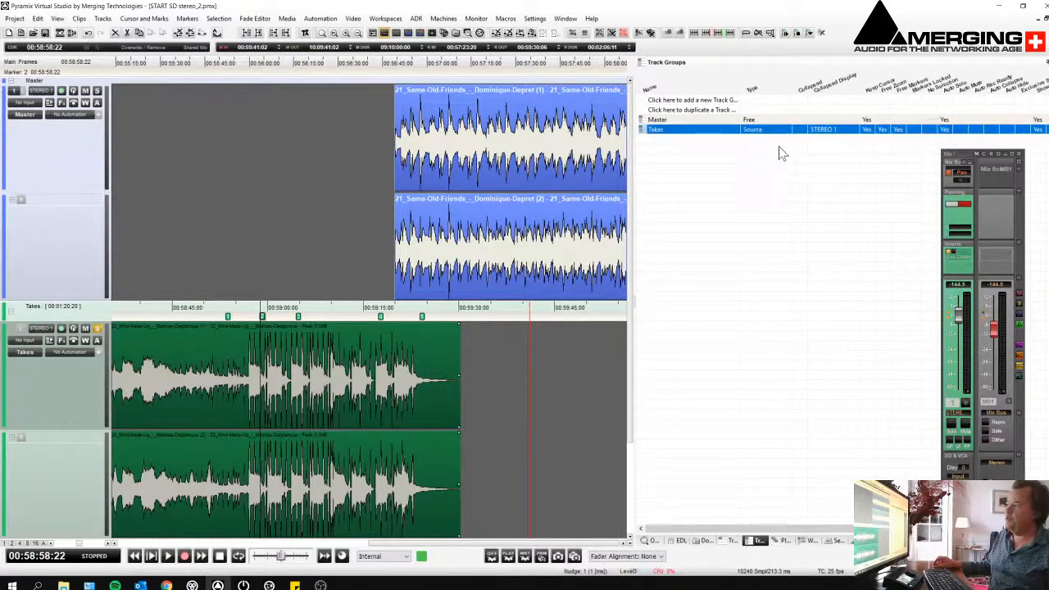
pyautogui.click(737, 121)
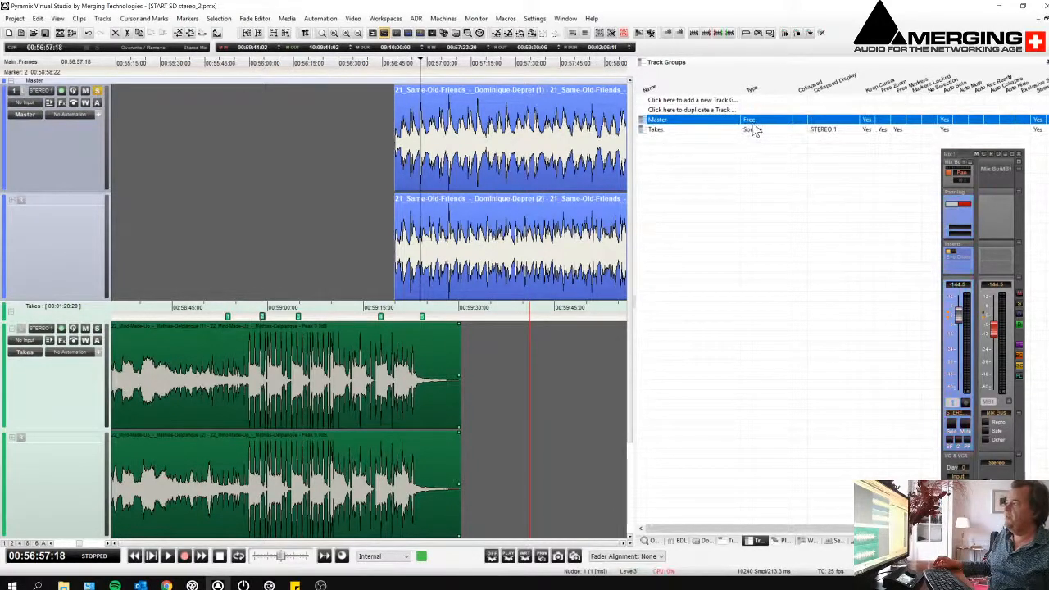
pyautogui.click(762, 121)
pyautogui.click(761, 147)
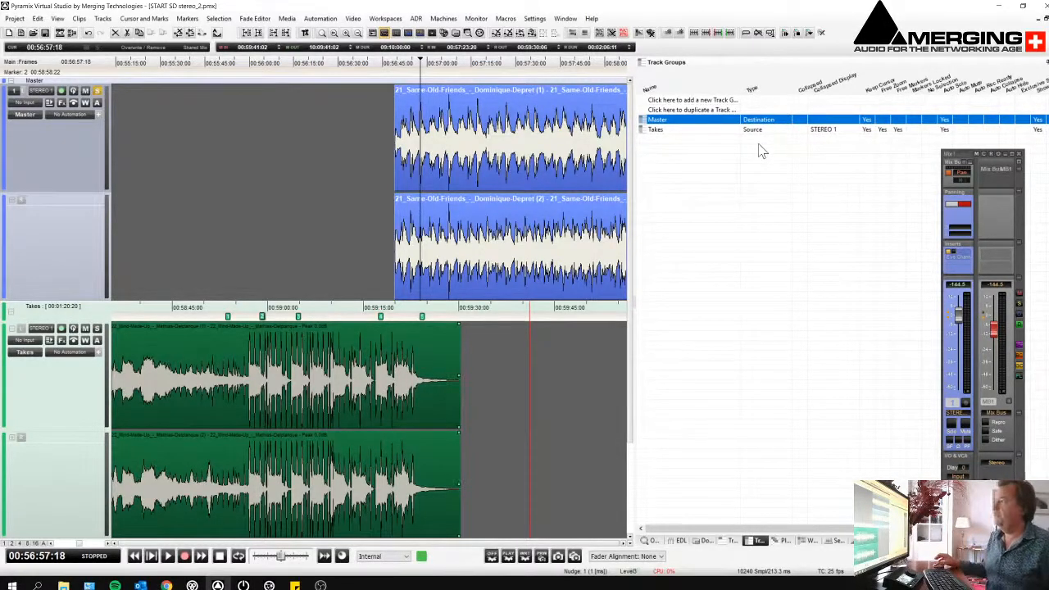
# Set the Master group's Collapsed Display to STEREO 1
pyautogui.click(824, 112)
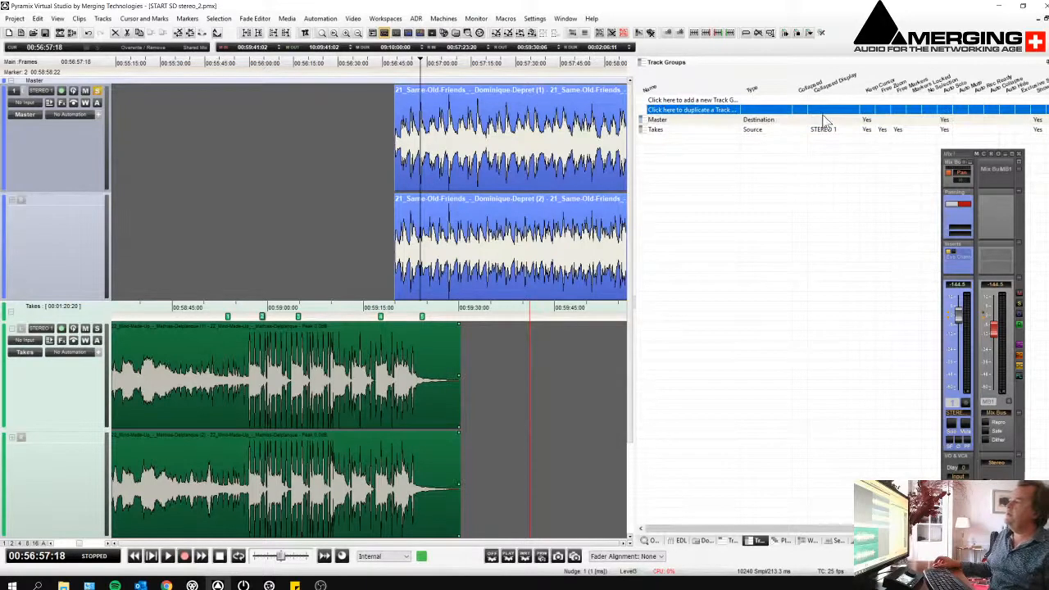
pyautogui.click(824, 119)
pyautogui.click(823, 130)
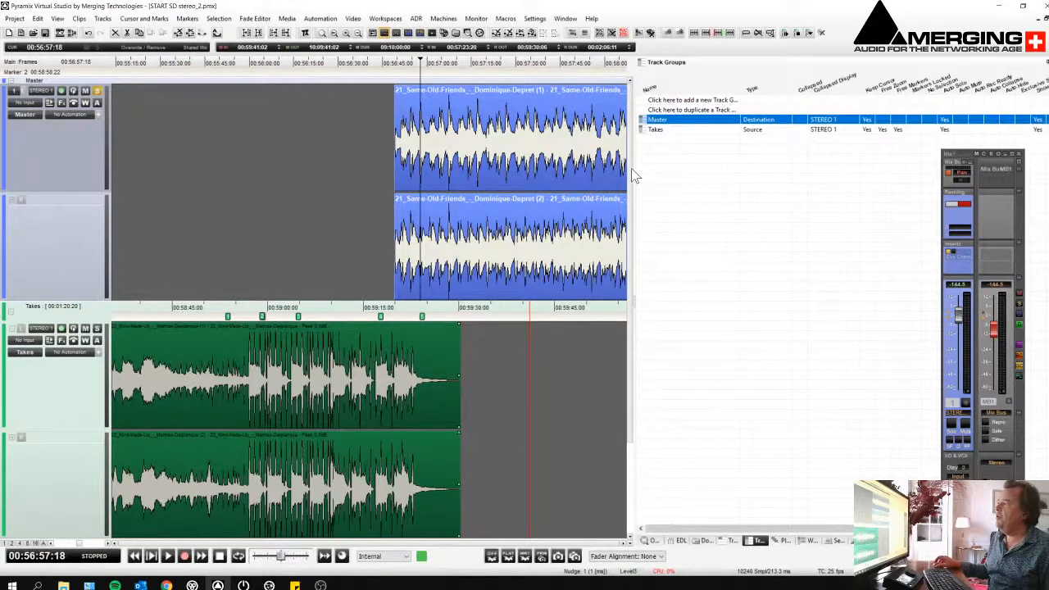
pyautogui.click(420, 168)
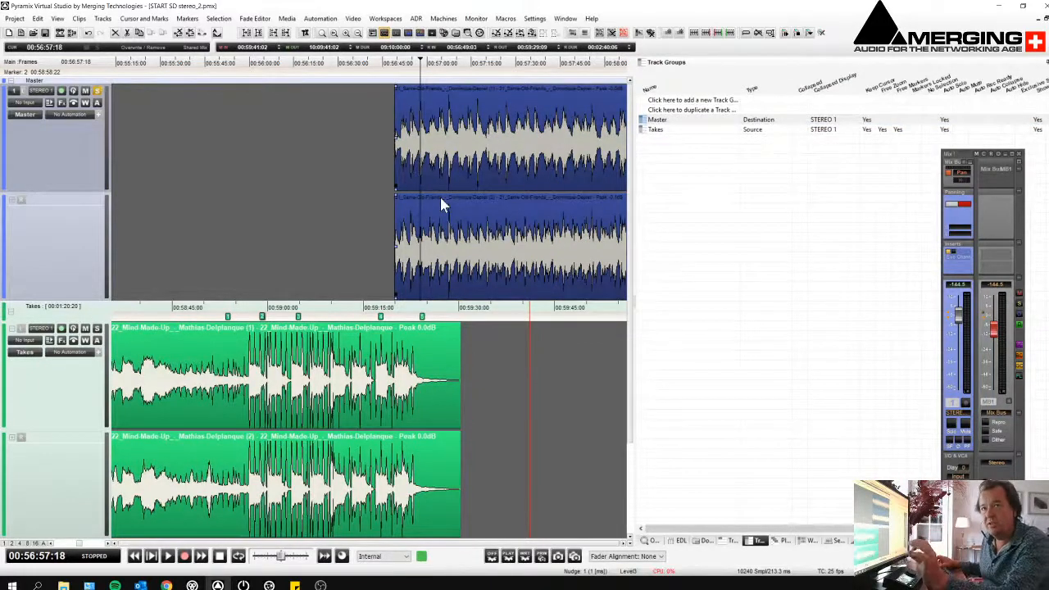
pyautogui.click(57, 18)
pyautogui.moveTo(85, 172)
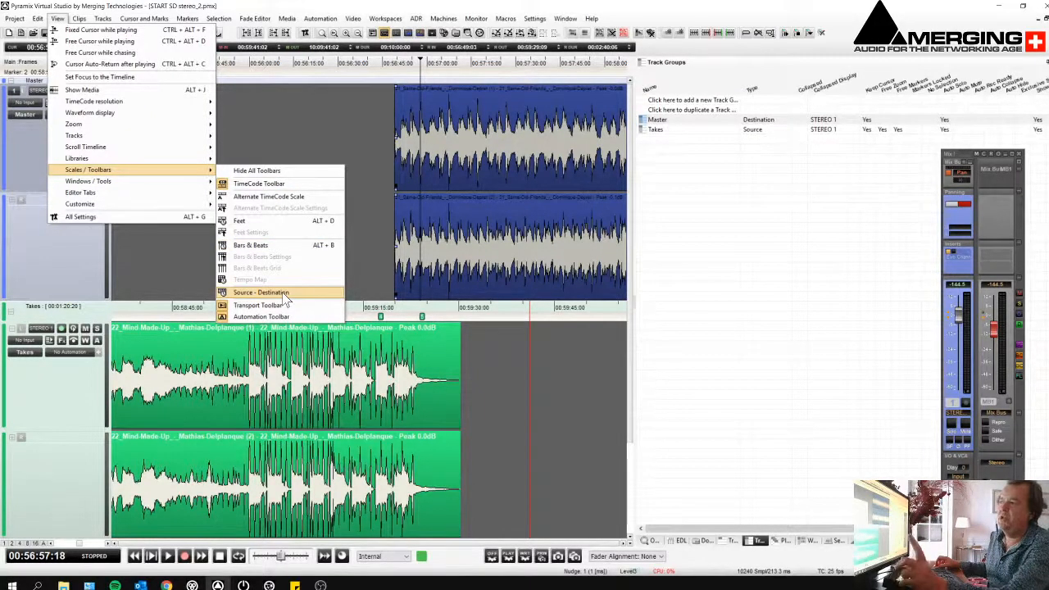
pyautogui.click(310, 148)
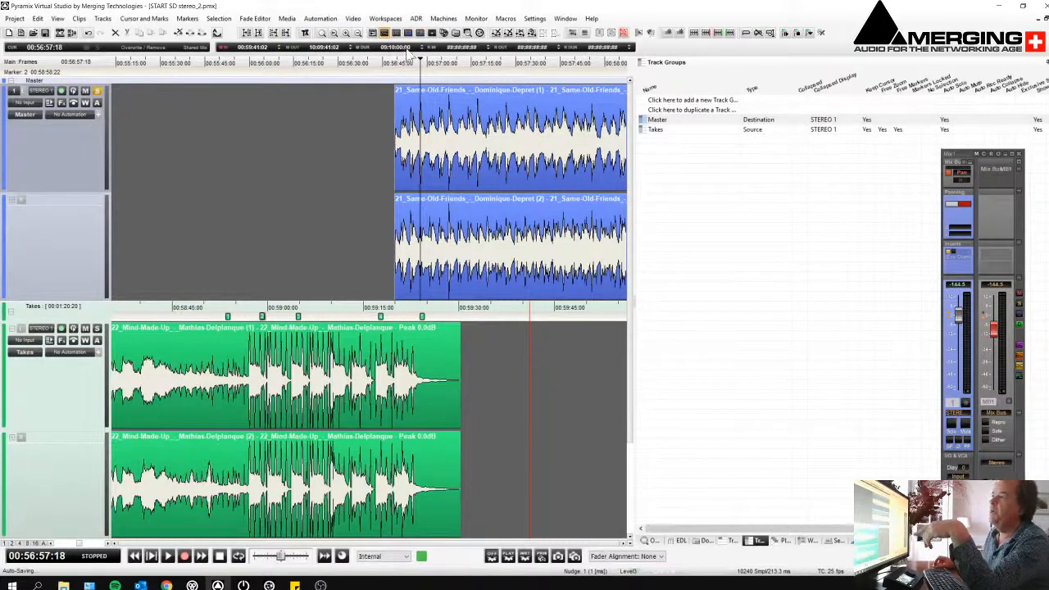
# Select a range of about 18 seconds near the start of the Master clip and show the Source - Destination toolbar
pyautogui.moveTo(441, 124); pyautogui.dragTo(492, 128)
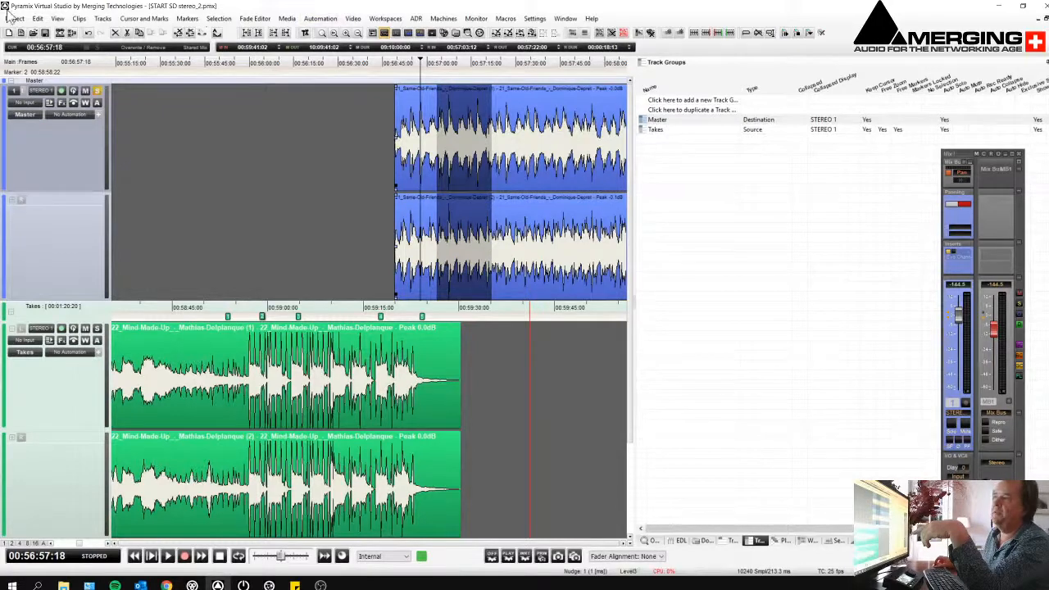
pyautogui.click(58, 20)
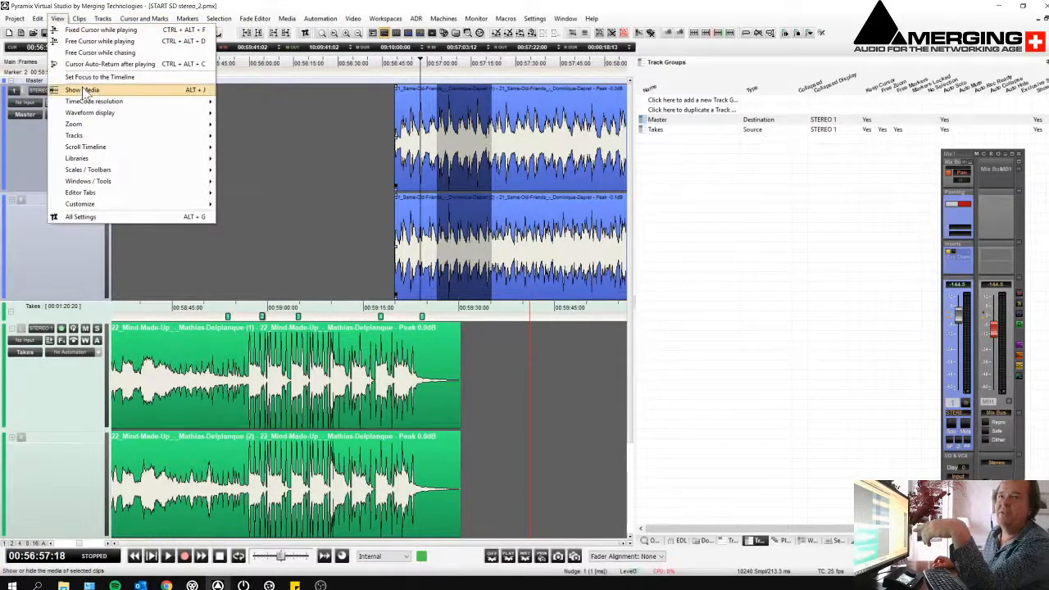
pyautogui.moveTo(144, 171)
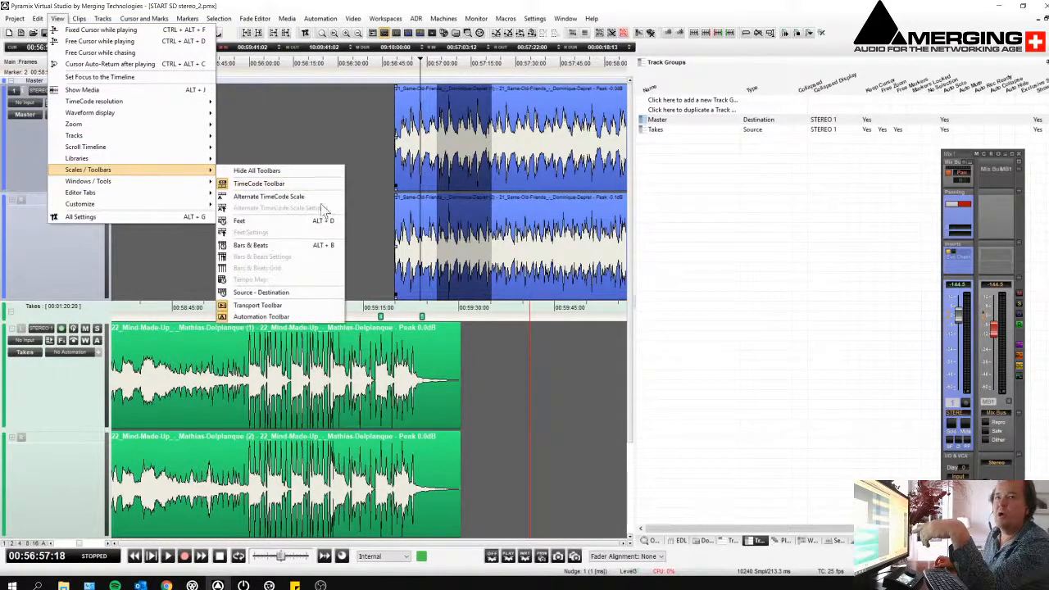
pyautogui.click(317, 292)
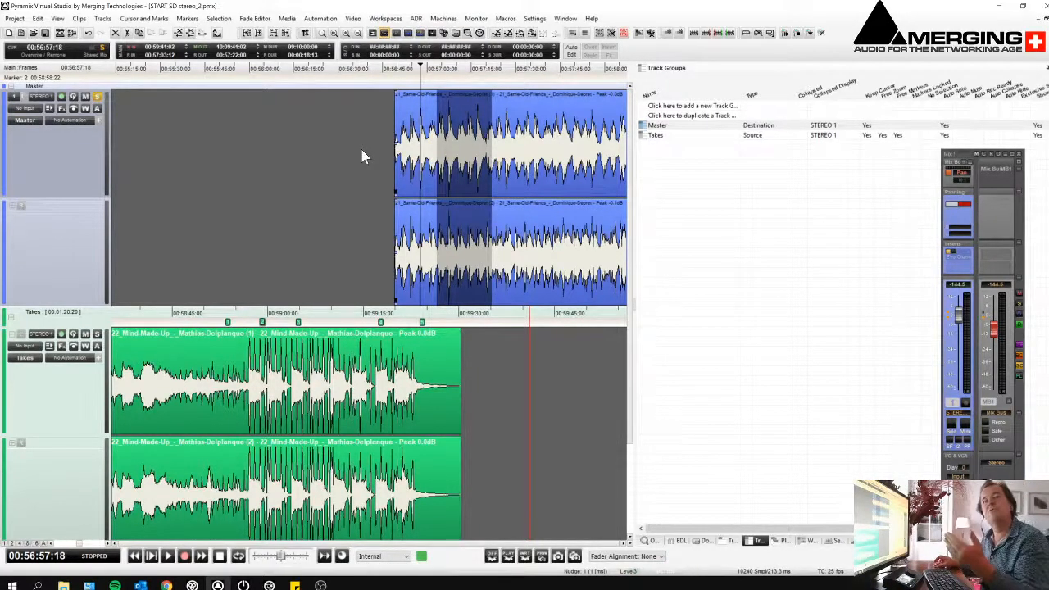
# Select the Takes clip, place the Takes cursor at 00:58:47:06, and move it to the start of the clip
pyautogui.click(148, 19)
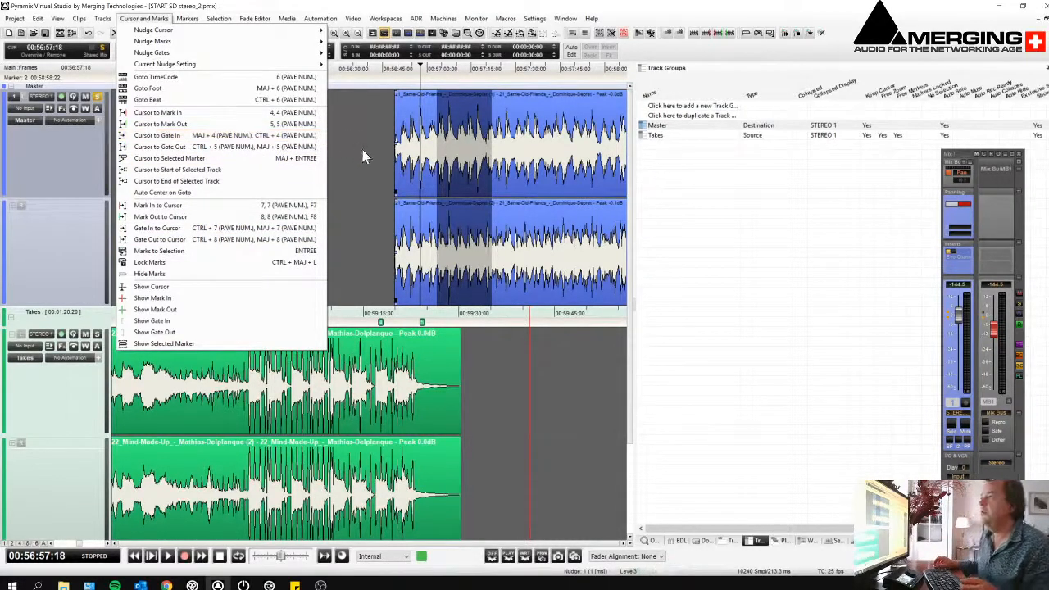
pyautogui.click(385, 141)
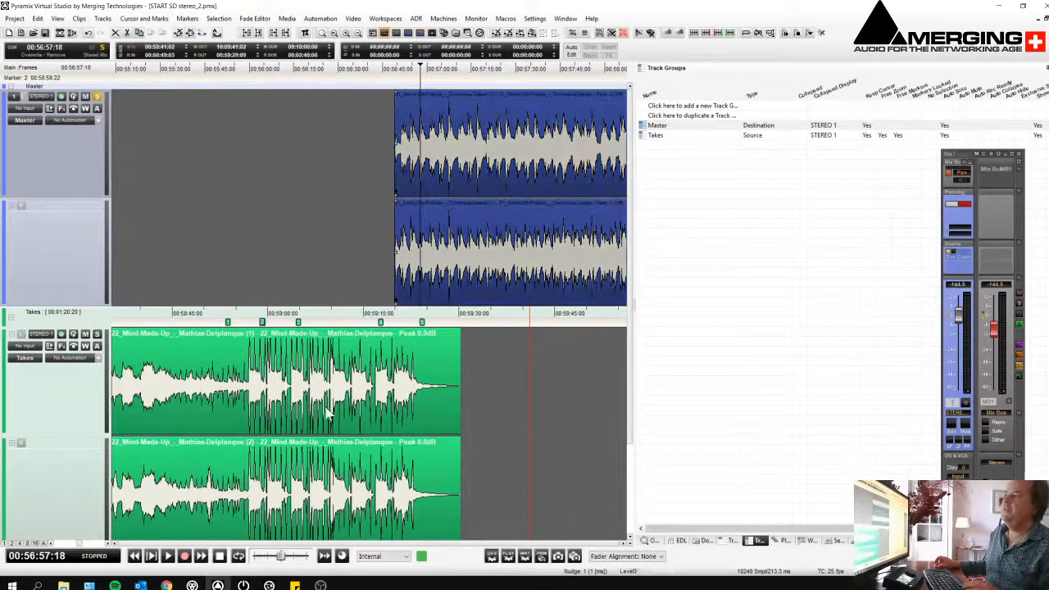
pyautogui.click(316, 426)
pyautogui.click(188, 319)
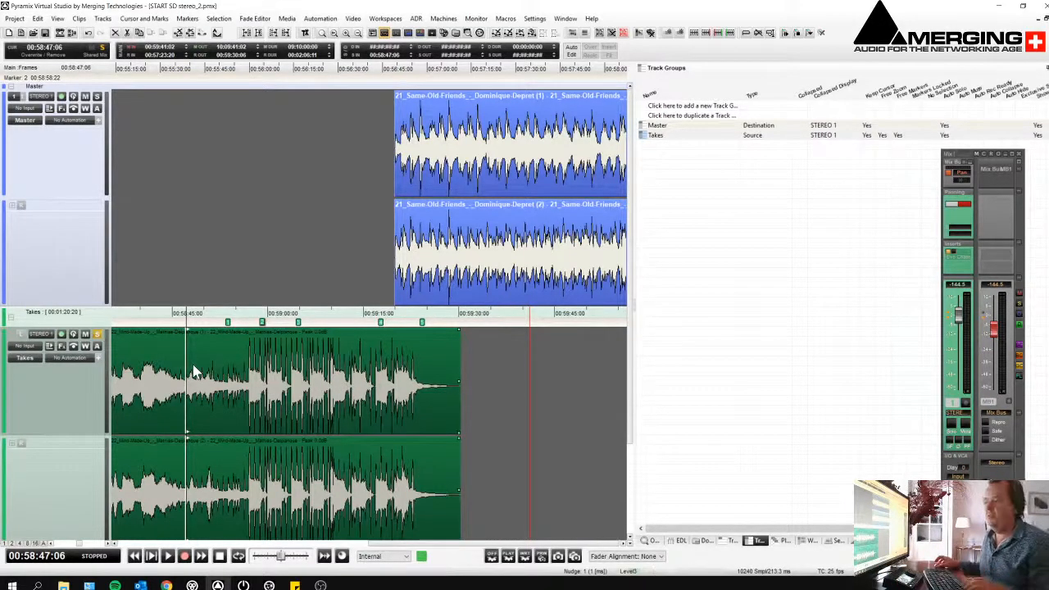
pyautogui.press('Home')
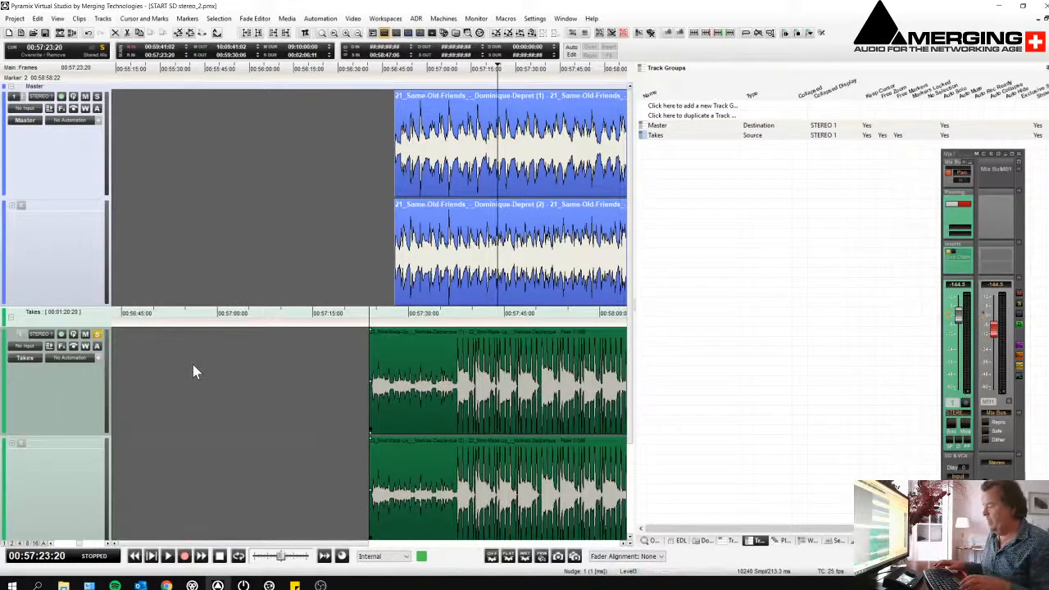
# Delete the clip on the Master tracks and copy the Takes clip twice further along the Takes tracks
pyautogui.click(450, 159)
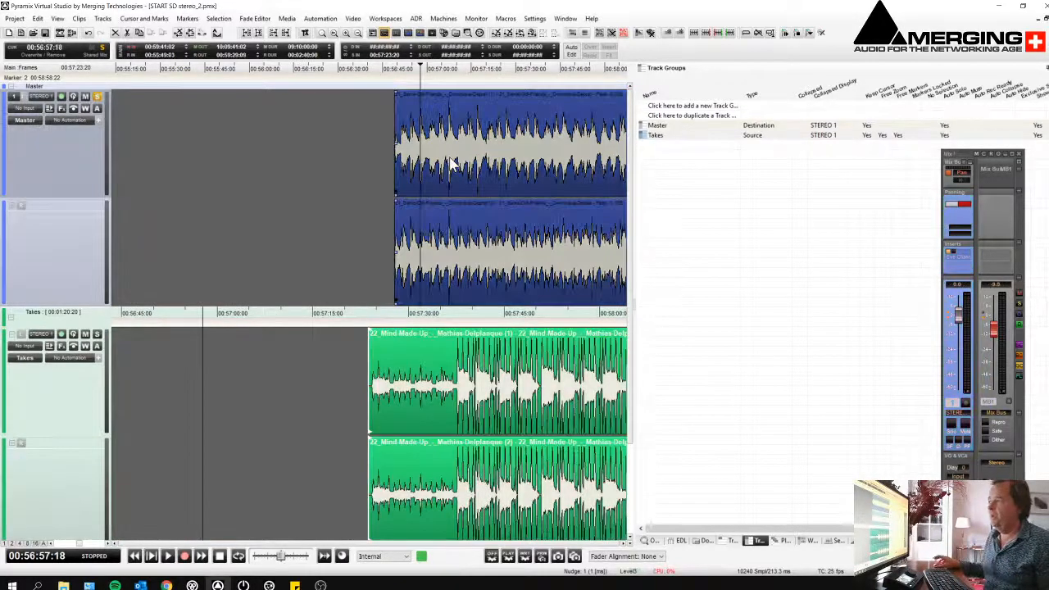
pyautogui.press('Delete')
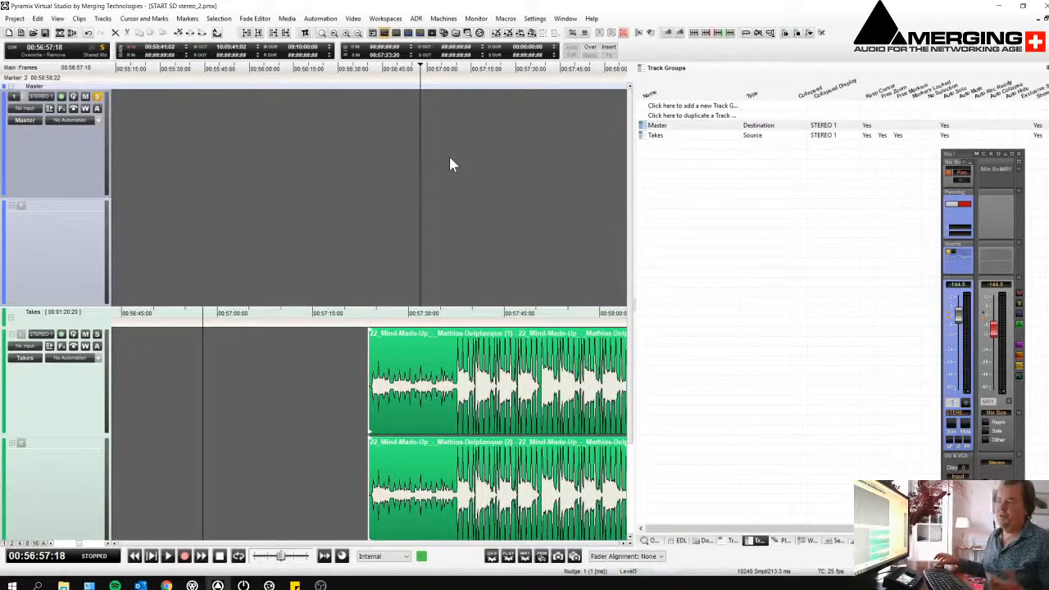
pyautogui.click(446, 358)
pyautogui.scroll(-6, 447, 358)
pyautogui.hscroll(3, 446, 359)
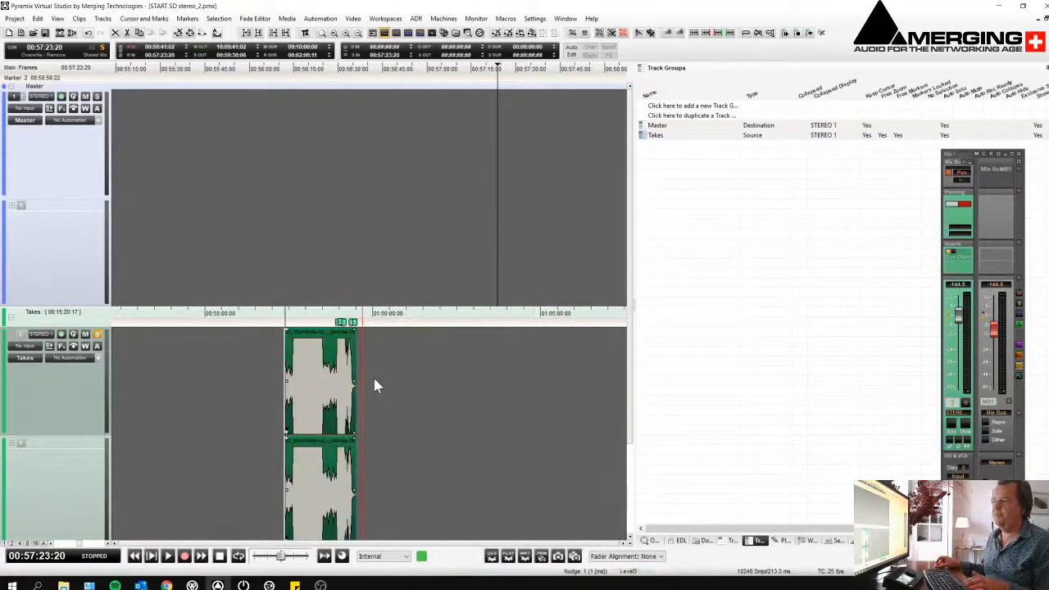
pyautogui.moveTo(315, 387); pyautogui.dragTo(527, 406)
# Add markers at the starts of the three Takes clips, at 00:57:21:06, 01:00:42:01 and 01:03:44:08
pyautogui.press('Left')
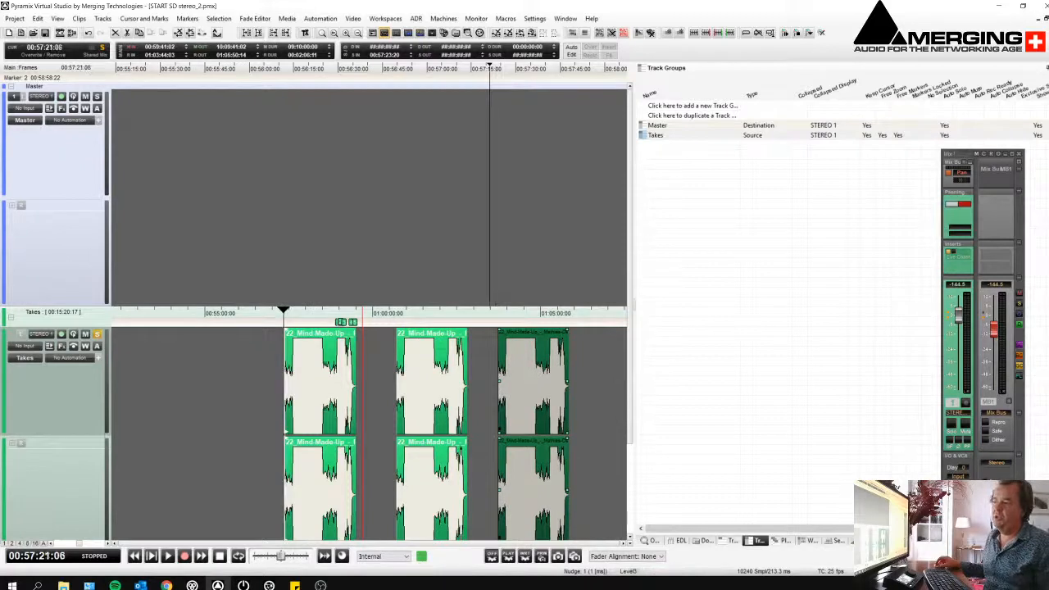
pyautogui.press('m')
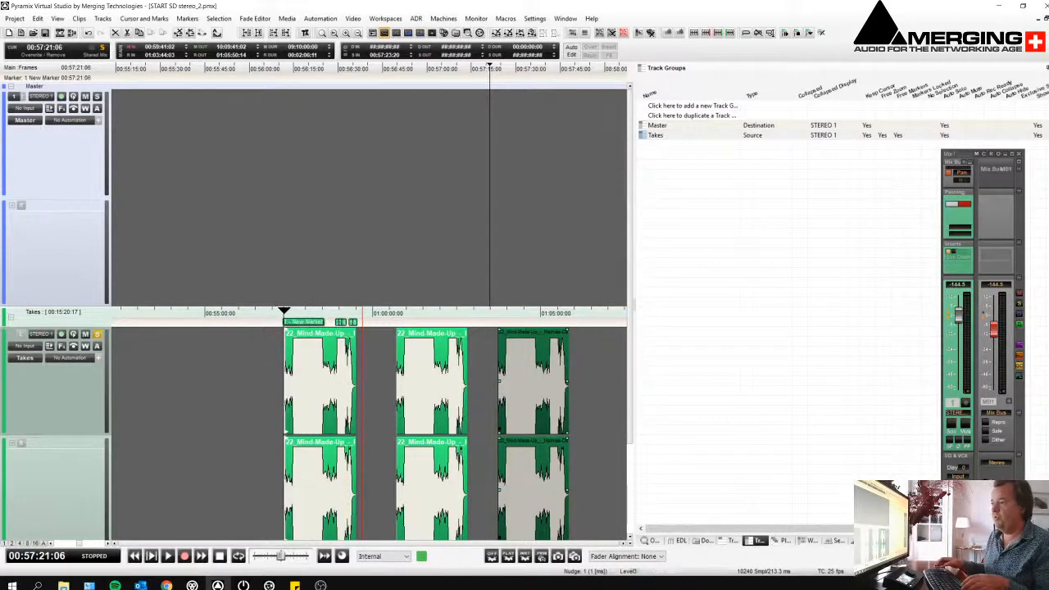
pyautogui.click(397, 314)
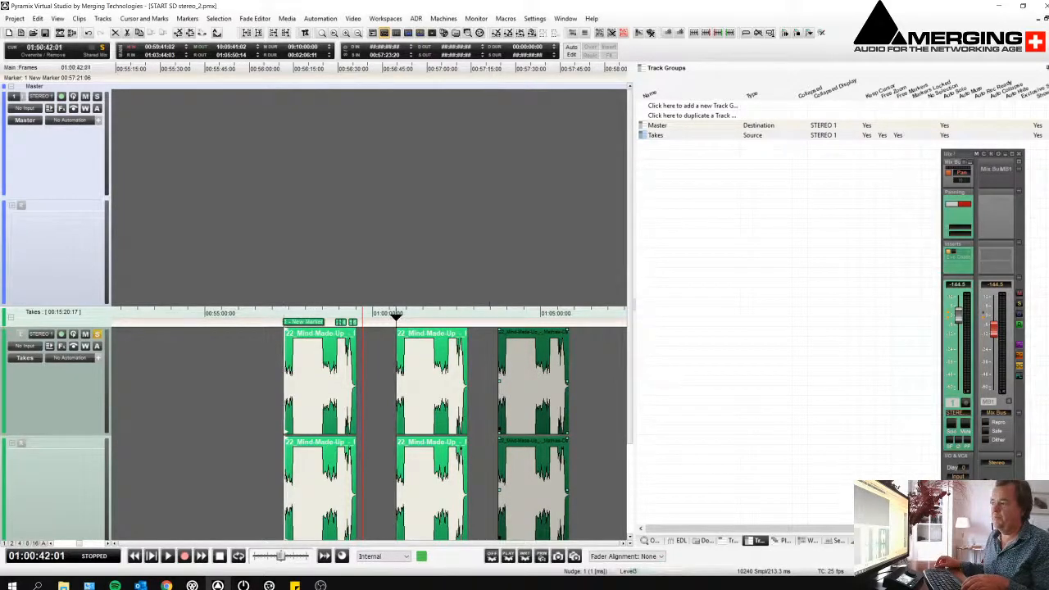
pyautogui.press('m')
pyautogui.click(498, 314)
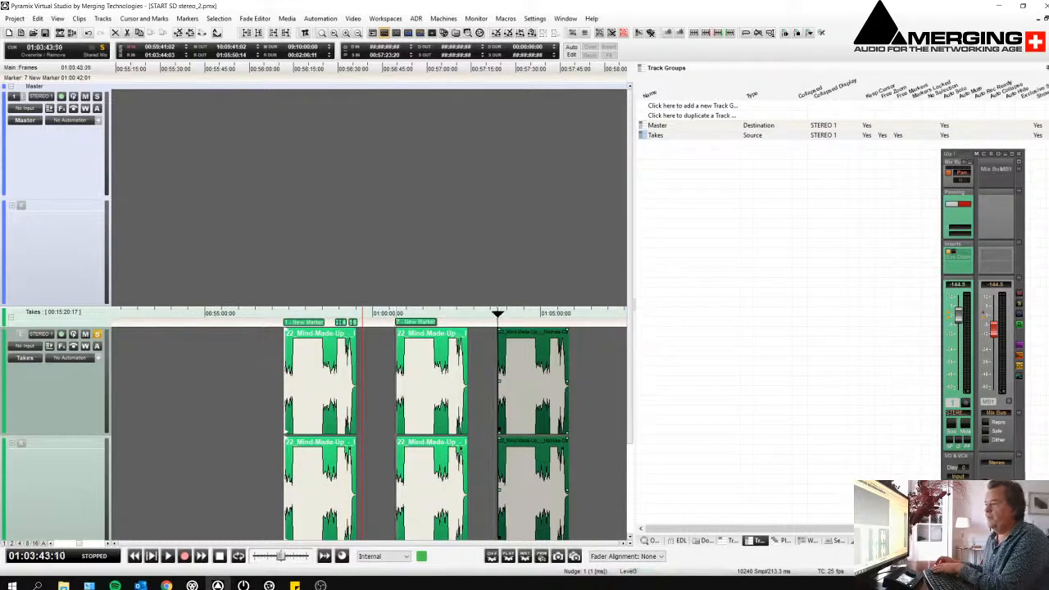
pyautogui.press('m')
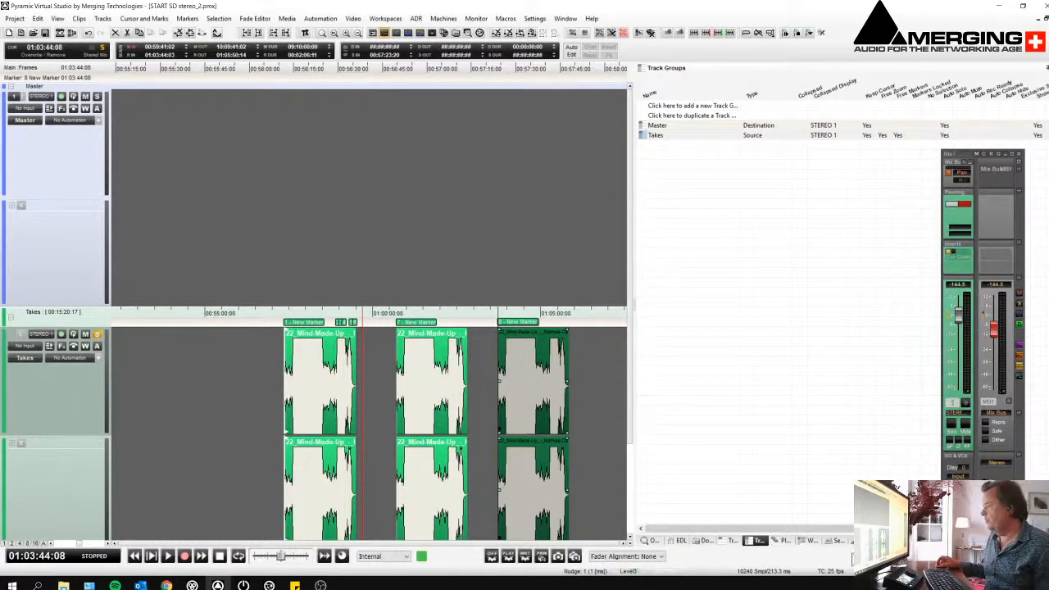
# Rename the marker at 00:57:21:06 as Take 1 and colour it brown
pyautogui.click(860, 541)
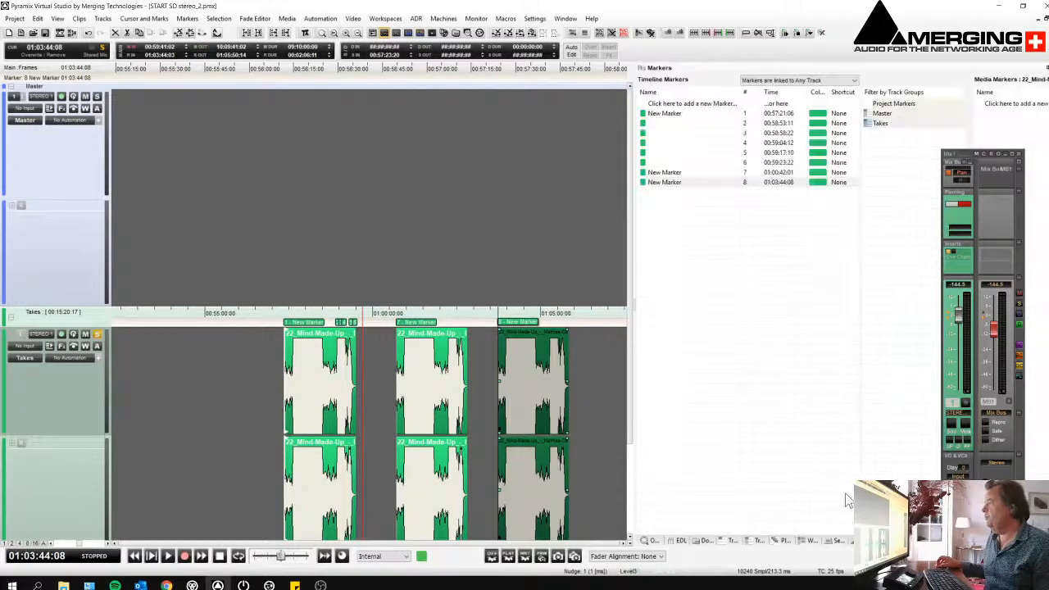
pyautogui.doubleClick(668, 115)
pyautogui.write('Ta')
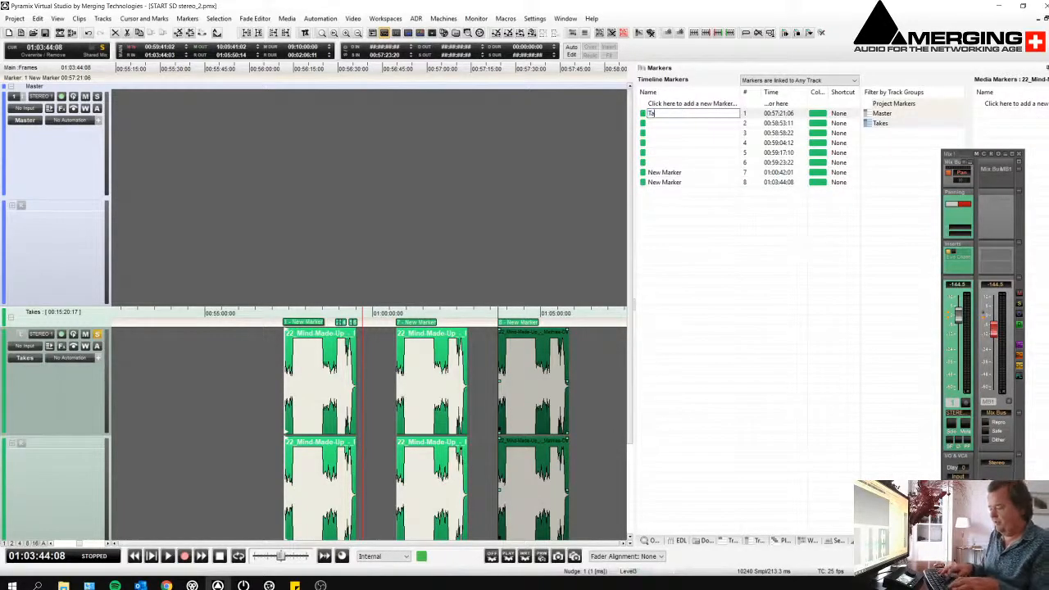
pyautogui.write('ke 1')
pyautogui.press('Return')
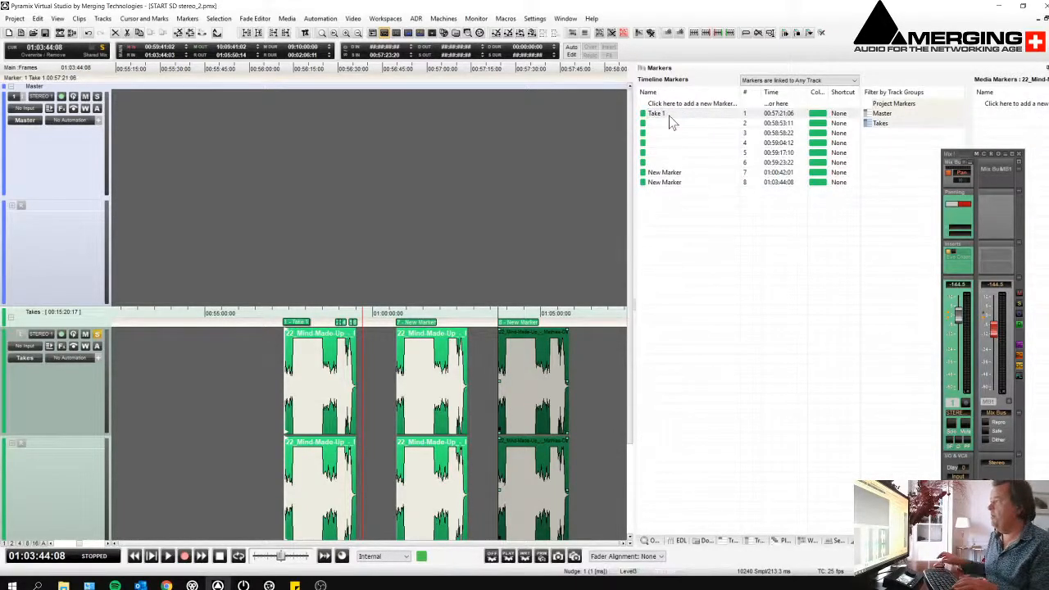
pyautogui.click(820, 115)
pyautogui.click(835, 150)
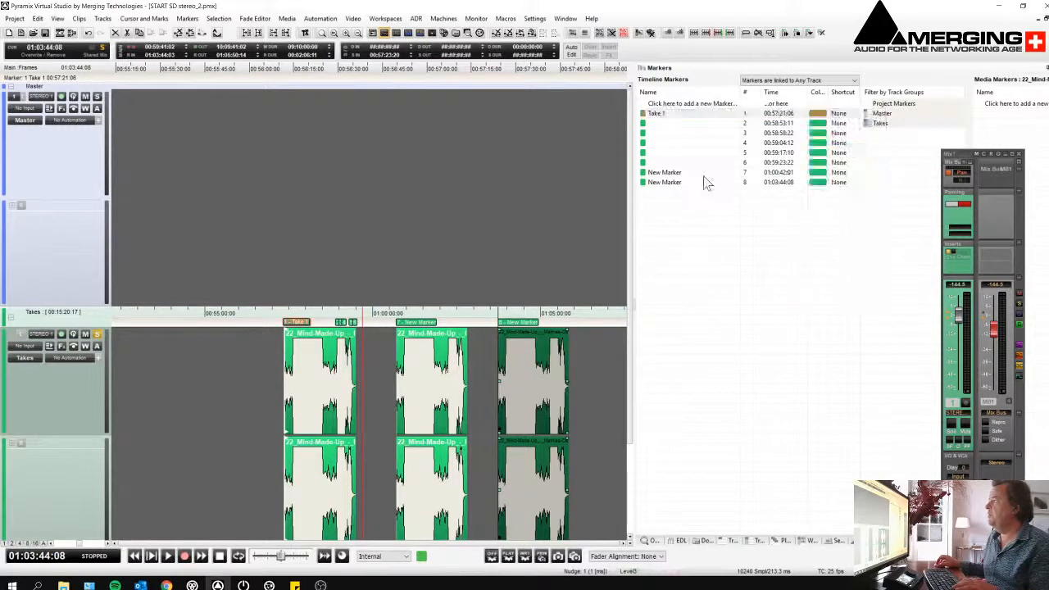
# Rename the marker at 01:00:42:01 as Take 2 and colour it grey
pyautogui.doubleClick(663, 174)
pyautogui.write('Take 2')
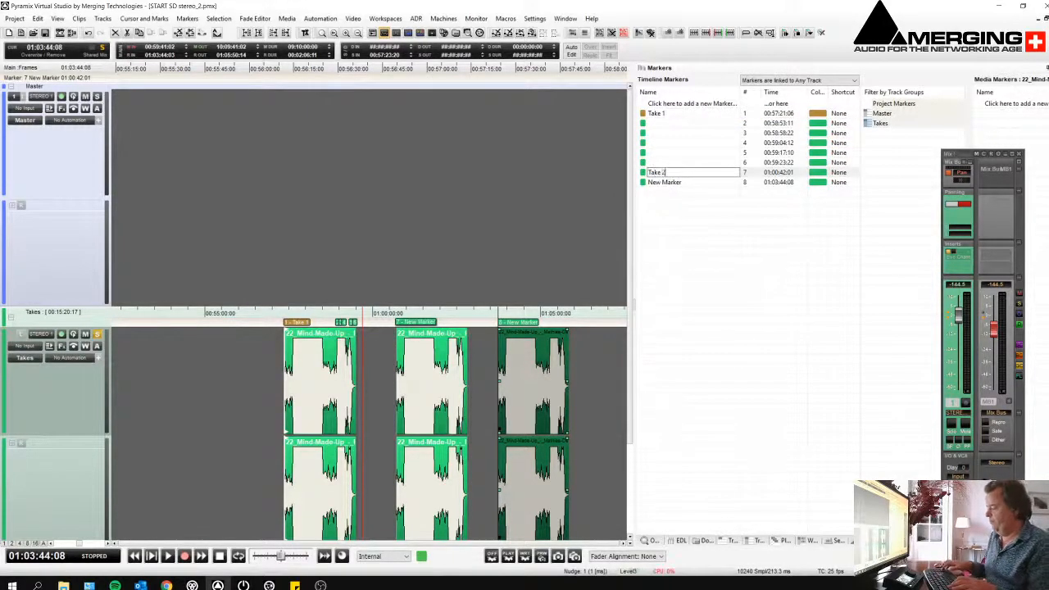
pyautogui.press('Return')
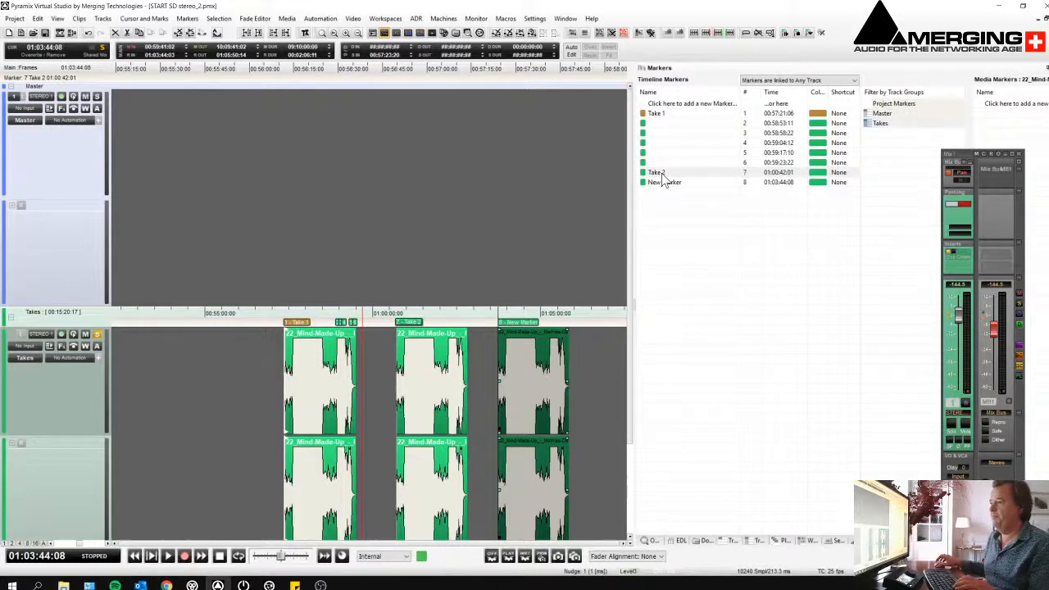
pyautogui.click(817, 172)
pyautogui.click(839, 255)
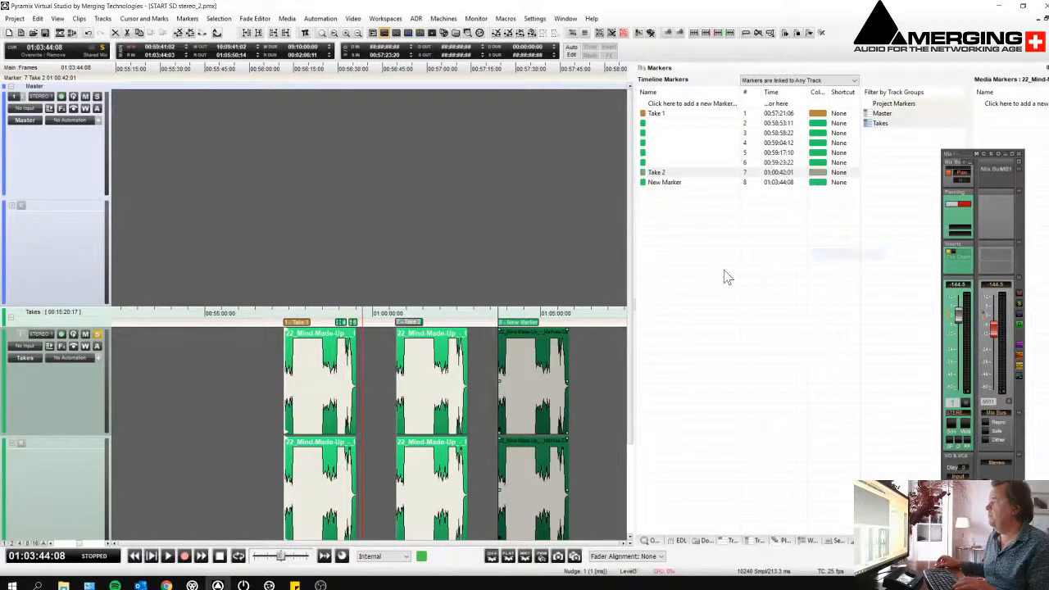
# Rename the marker at 01:03:44:08 as Take 3 and colour it orange
pyautogui.doubleClick(676, 182)
pyautogui.write('Take 3')
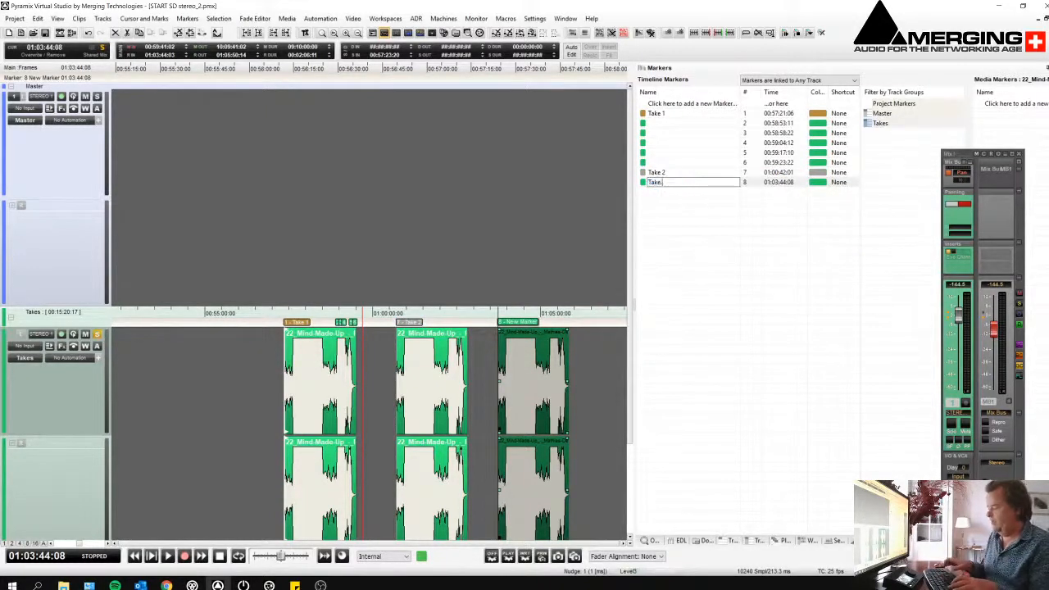
pyautogui.press('Return')
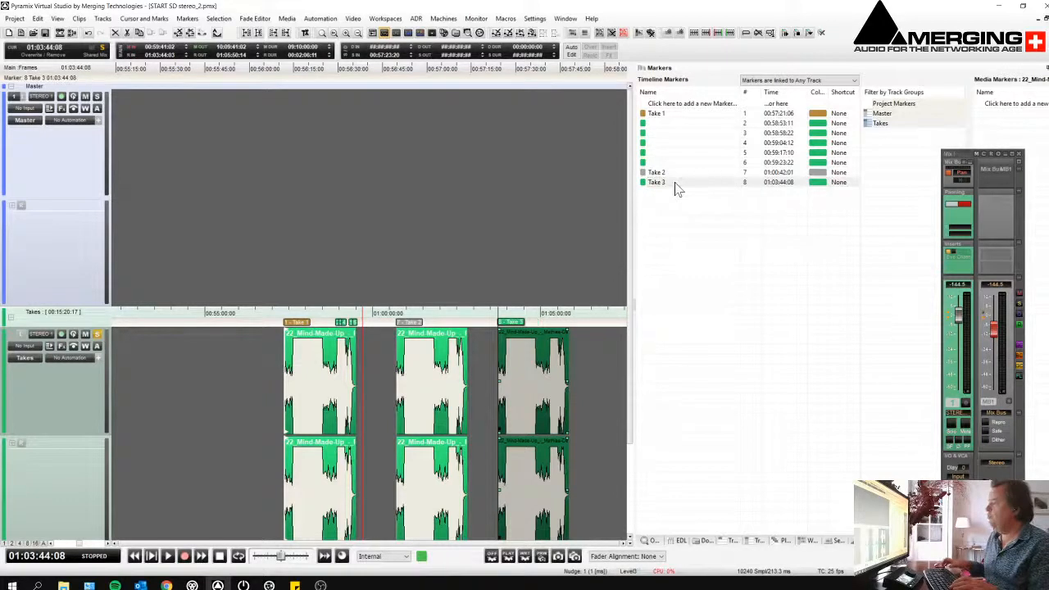
pyautogui.click(817, 182)
pyautogui.click(836, 208)
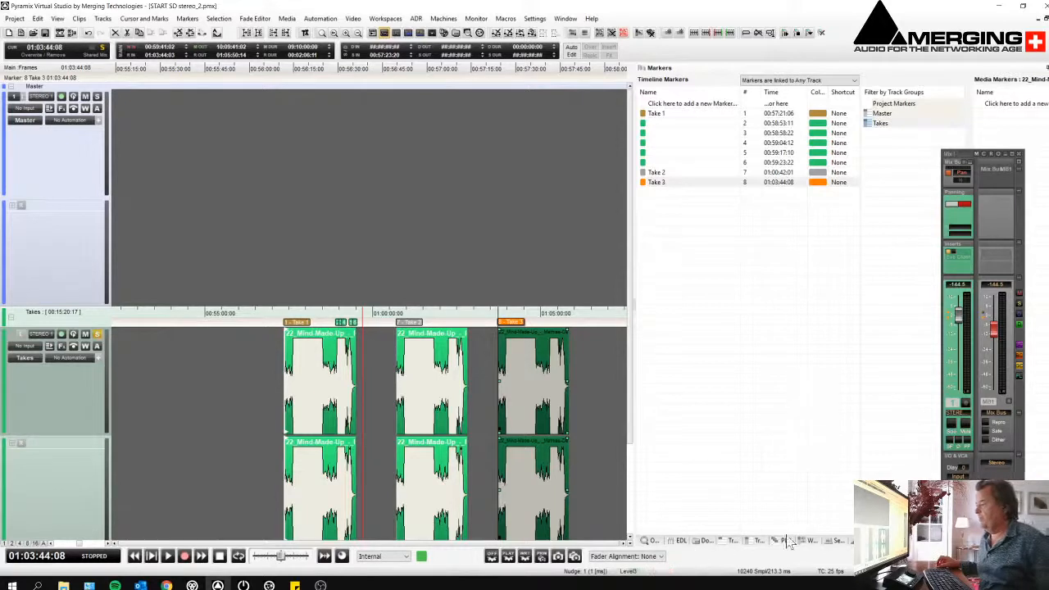
# Show the track groups list, jump the Takes cursor to the Take 2 marker, and inspect the start of the first Takes clip
pyautogui.click(754, 542)
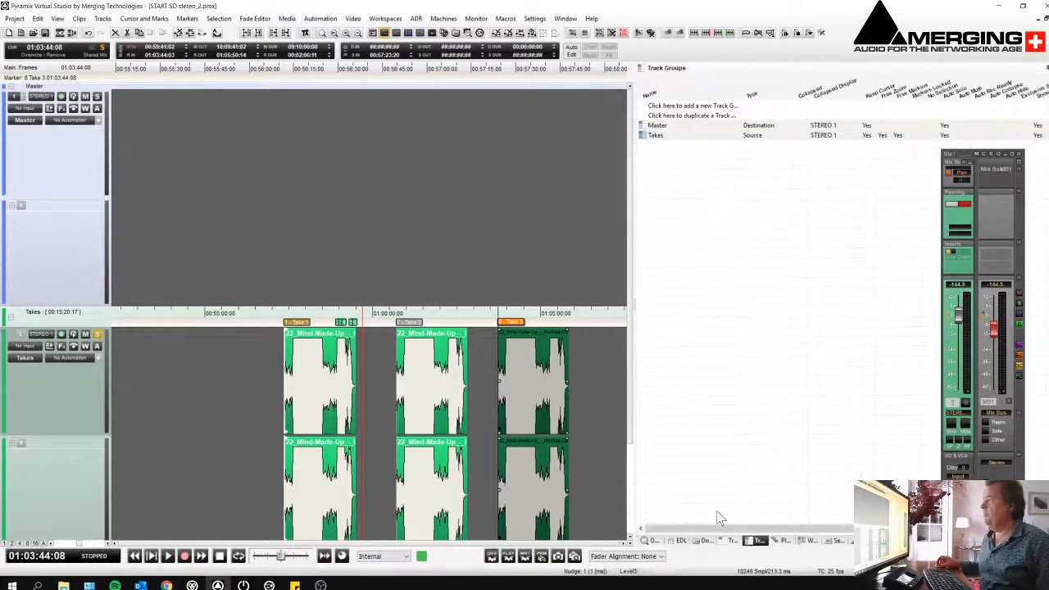
pyautogui.click(65, 323)
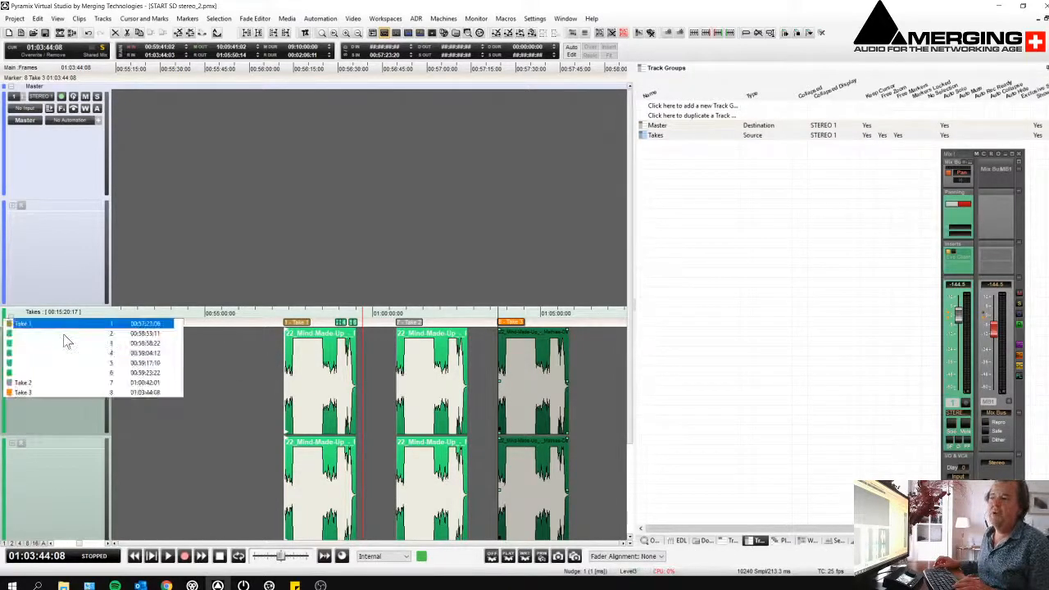
pyautogui.click(60, 385)
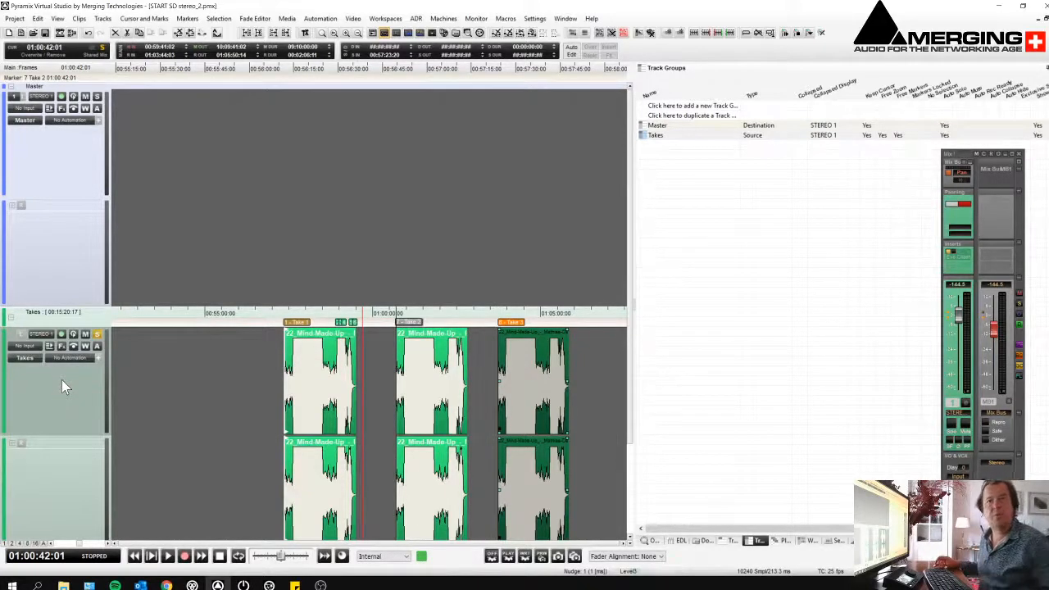
pyautogui.moveTo(220, 377); pyautogui.dragTo(383, 417)
pyautogui.click(347, 389)
pyautogui.moveTo(296, 372); pyautogui.dragTo(349, 374)
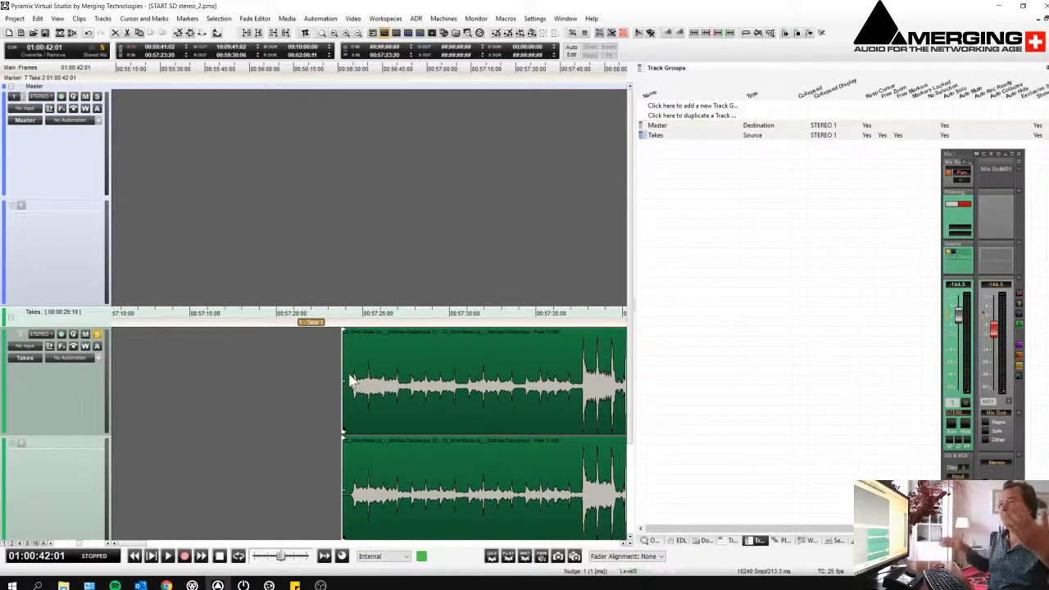
# Move the Master group's cursor to timecode 00:00:00:00 and set the destination In gate there
pyautogui.click(324, 152)
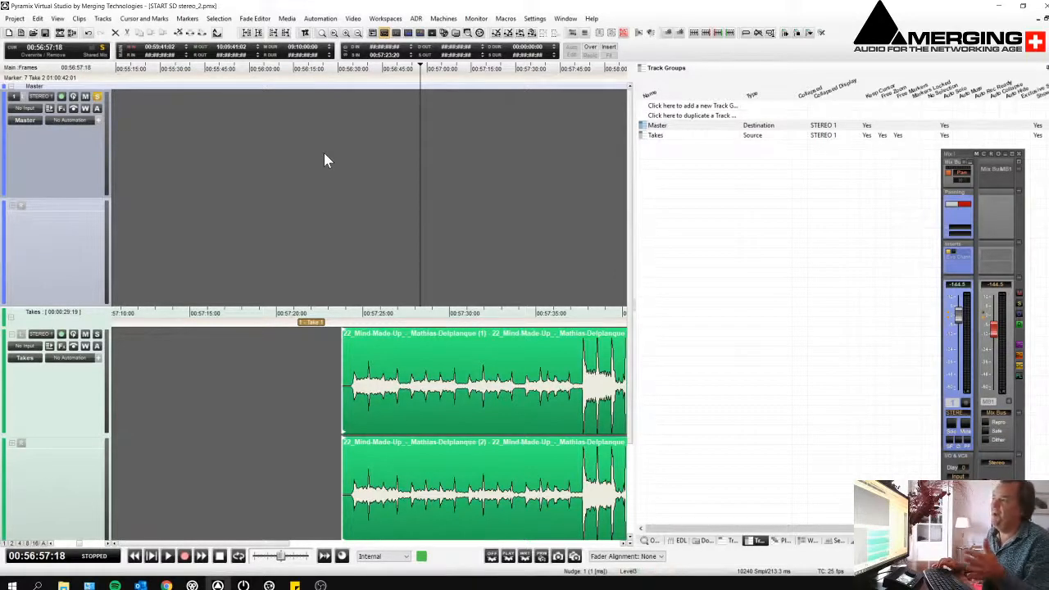
pyautogui.hotkey('ctrl', 'g')
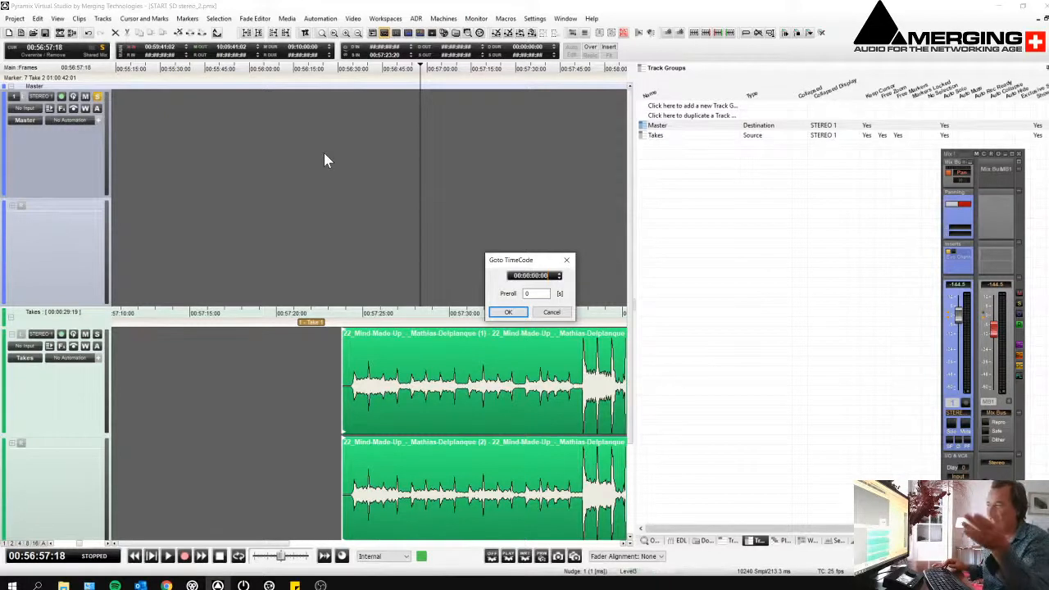
pyautogui.press('Return')
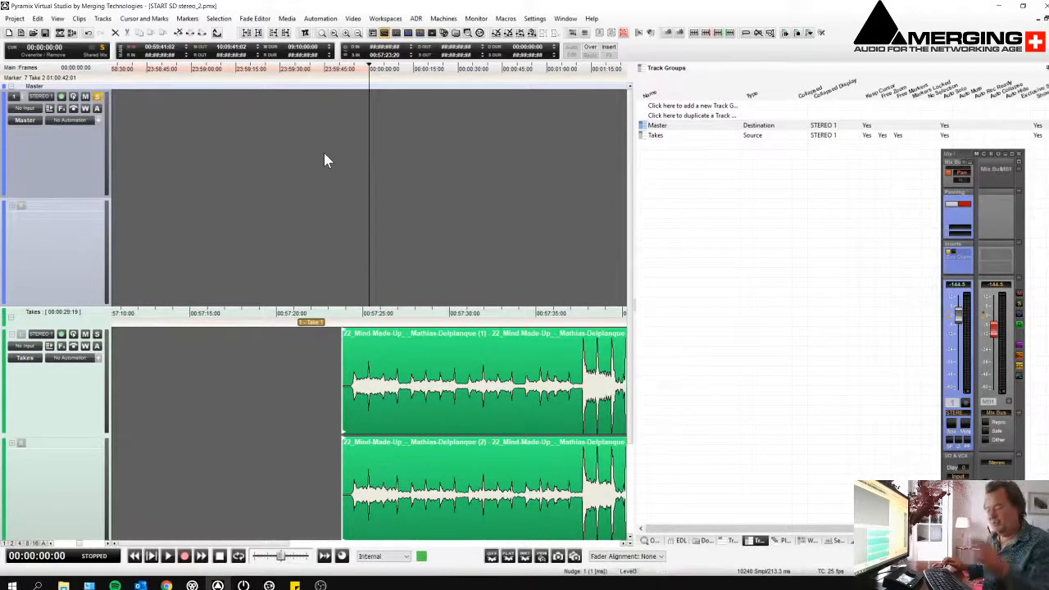
pyautogui.press('i')
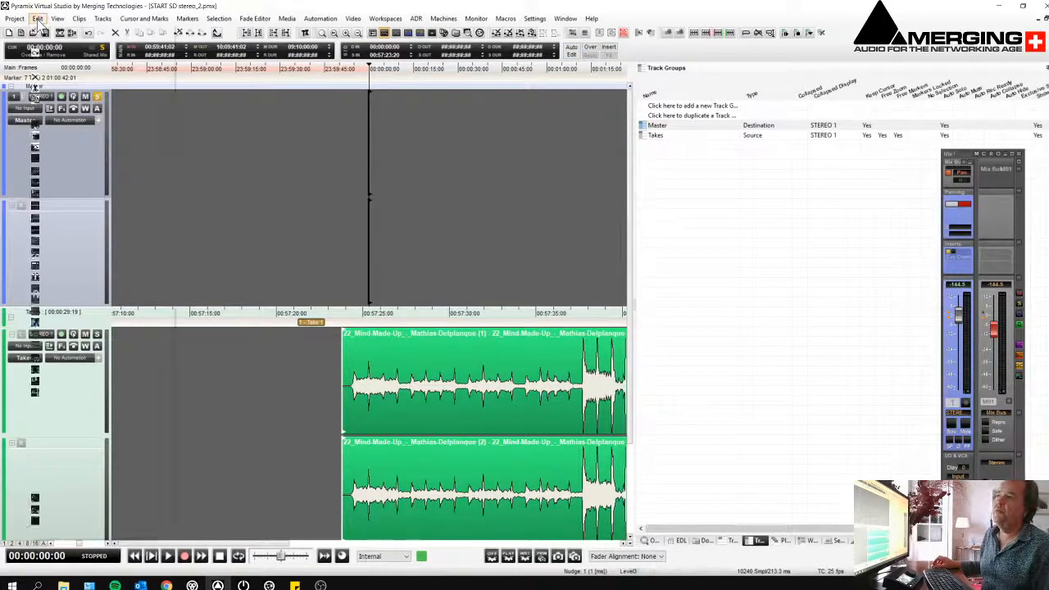
# Try an Auto-Edit Source to Destination from the Takes group into the Master group, and undo it
pyautogui.click(37, 20)
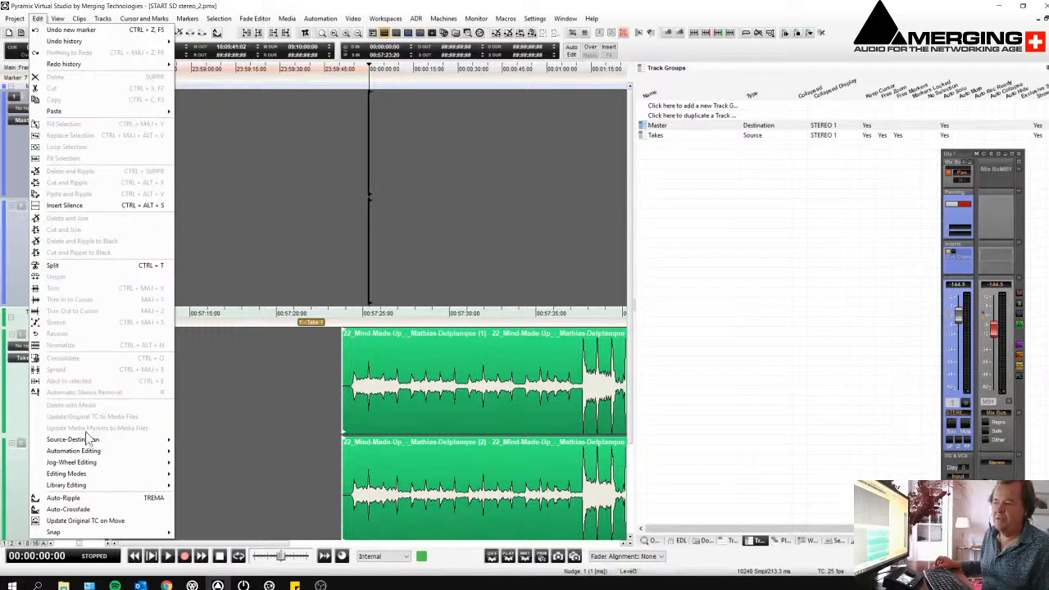
pyautogui.moveTo(90, 451)
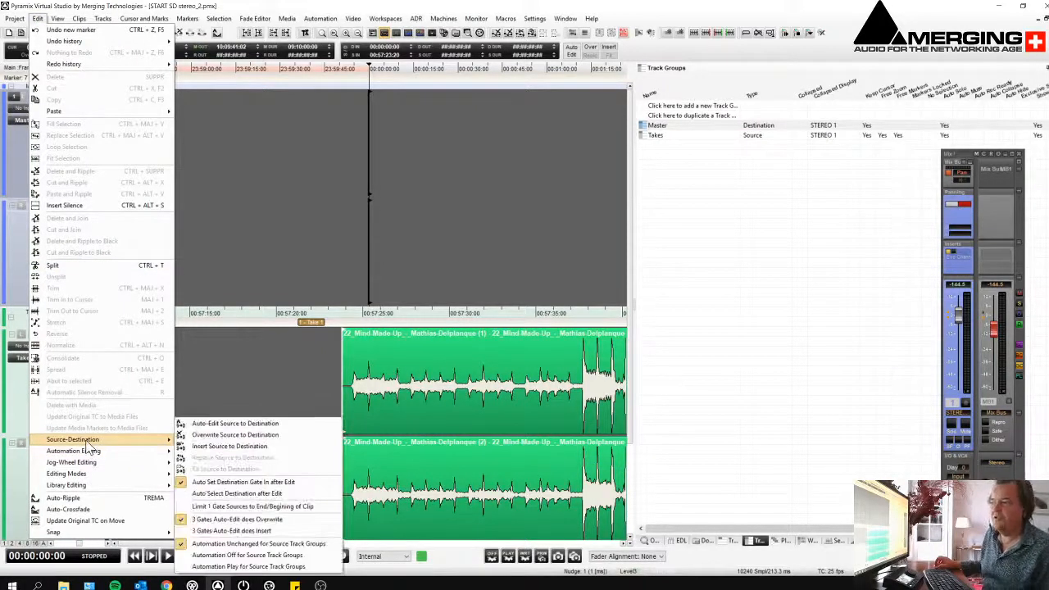
pyautogui.click(213, 426)
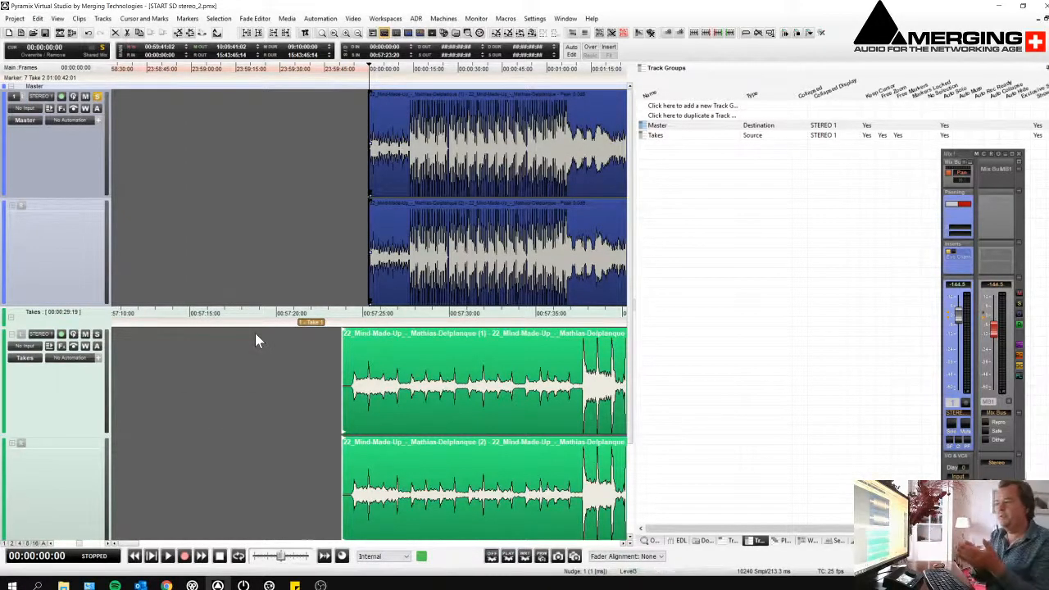
pyautogui.hotkey('ctrl', 'z')
# Move the source In gate to 00:57:24:05, just before the first take's sound begins, and auto-edit the source into the Master group
pyautogui.moveTo(257, 334); pyautogui.dragTo(512, 375)
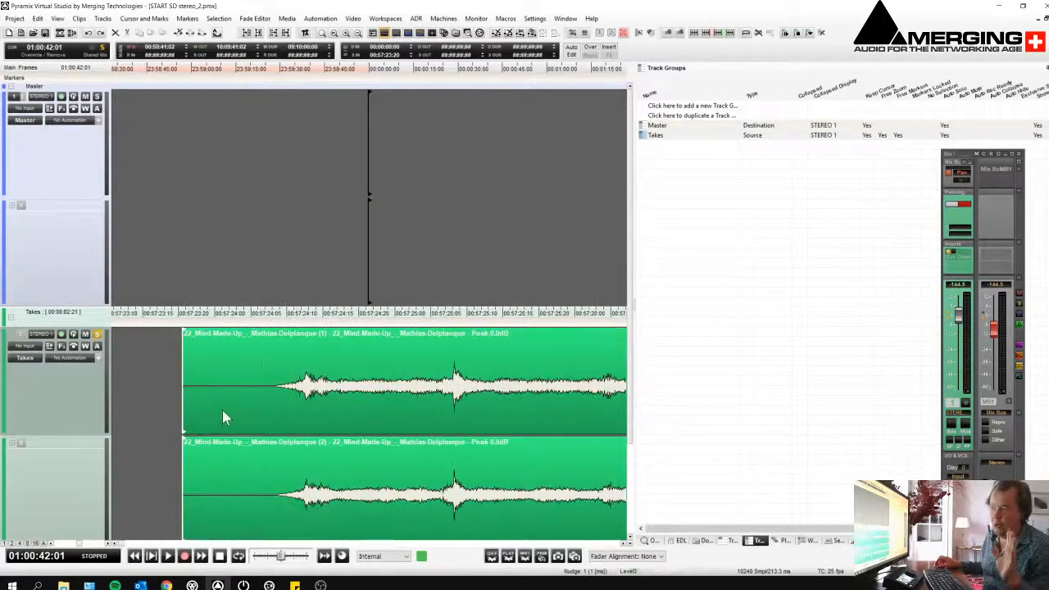
pyautogui.moveTo(179, 400); pyautogui.dragTo(251, 401)
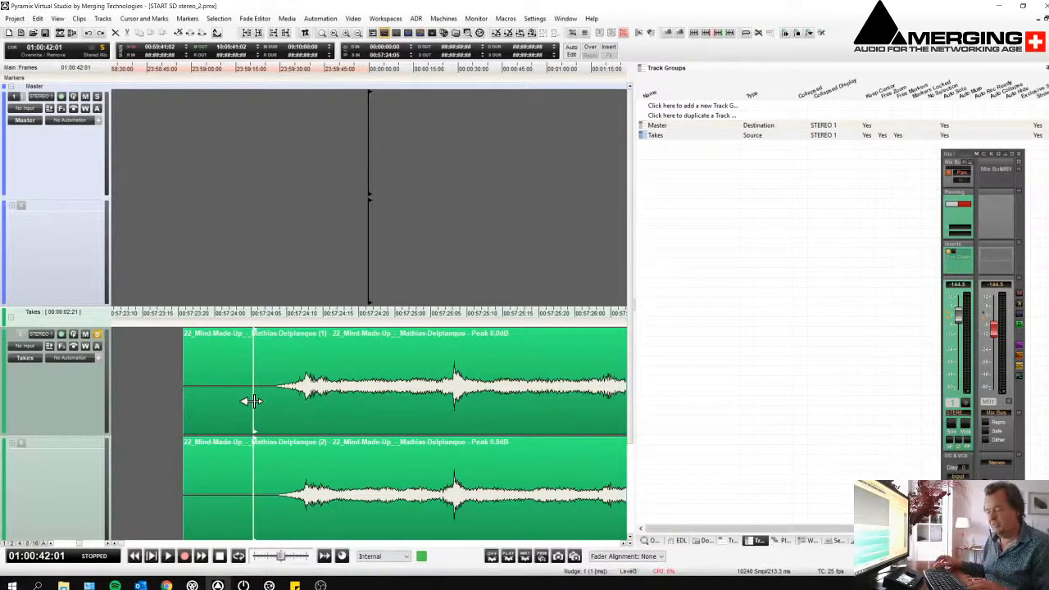
pyautogui.click(571, 47)
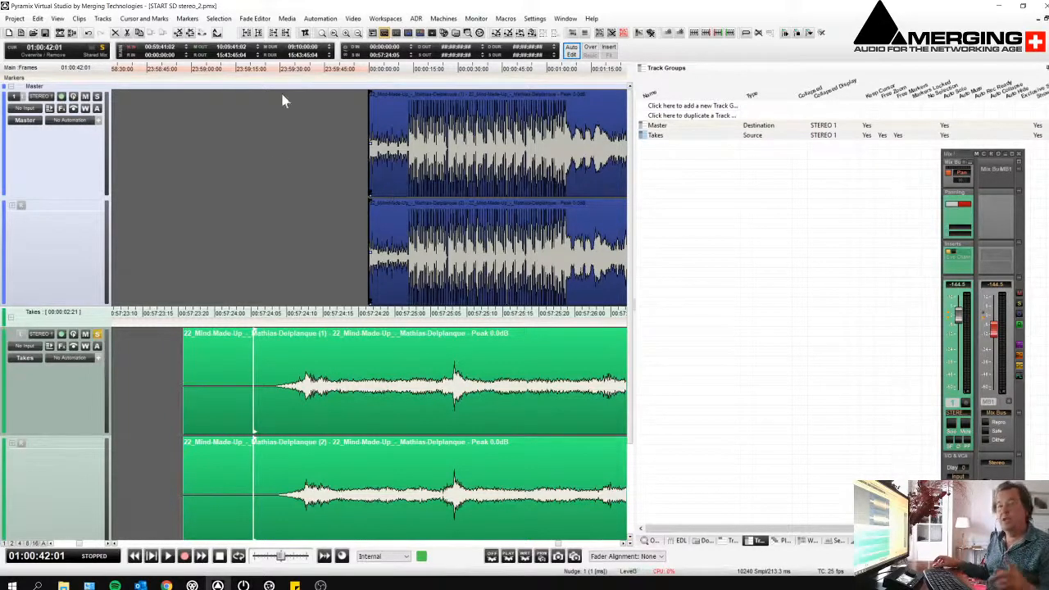
# Delete the second and third clips from the Master tracks, keeping only the first take
pyautogui.click(309, 155)
pyautogui.scroll(-4, 301, 154)
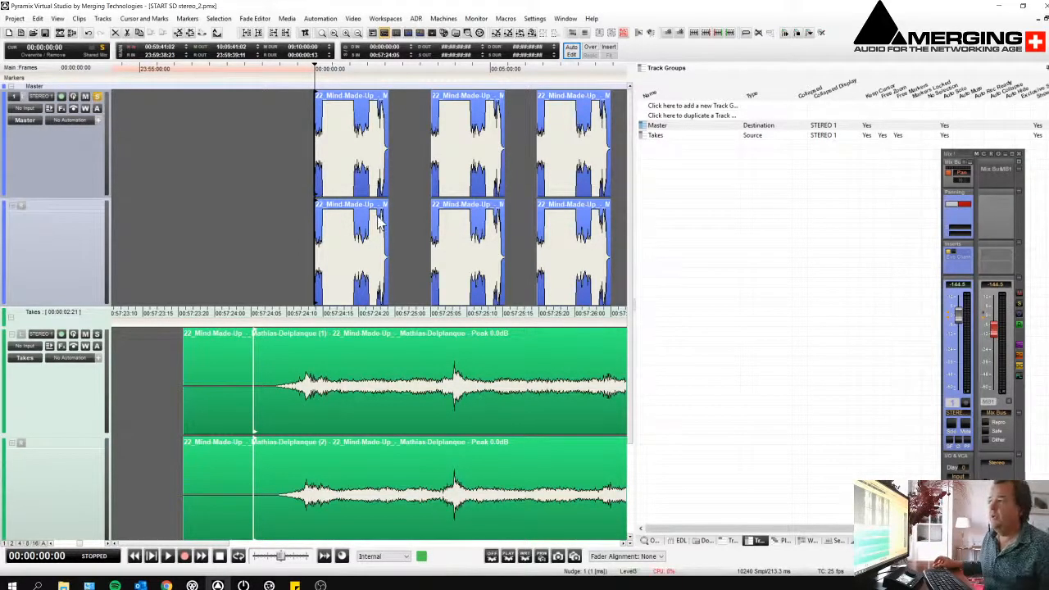
pyautogui.moveTo(410, 175); pyautogui.dragTo(556, 228)
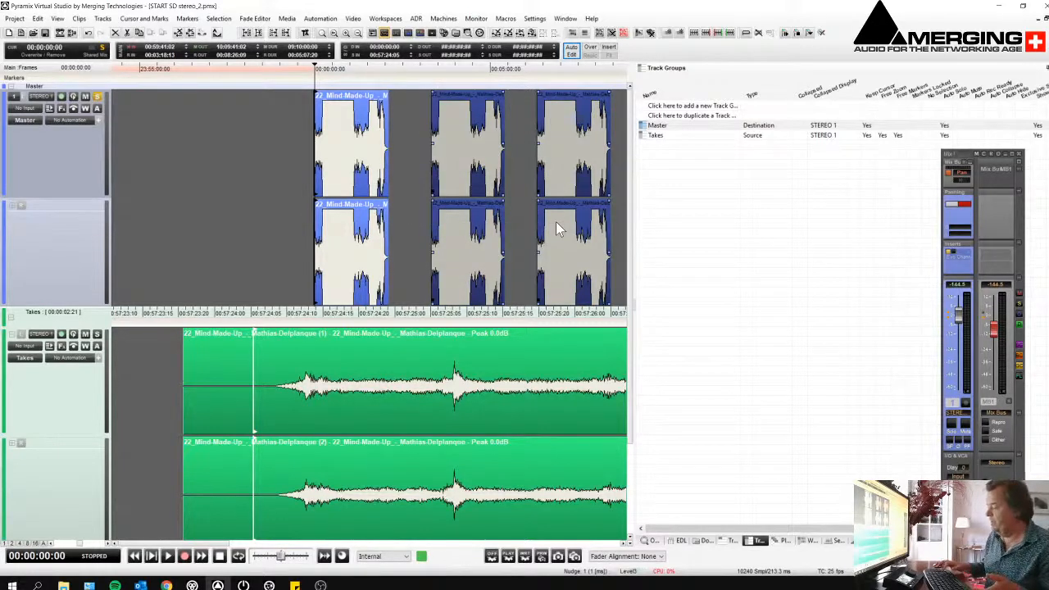
pyautogui.press('Delete')
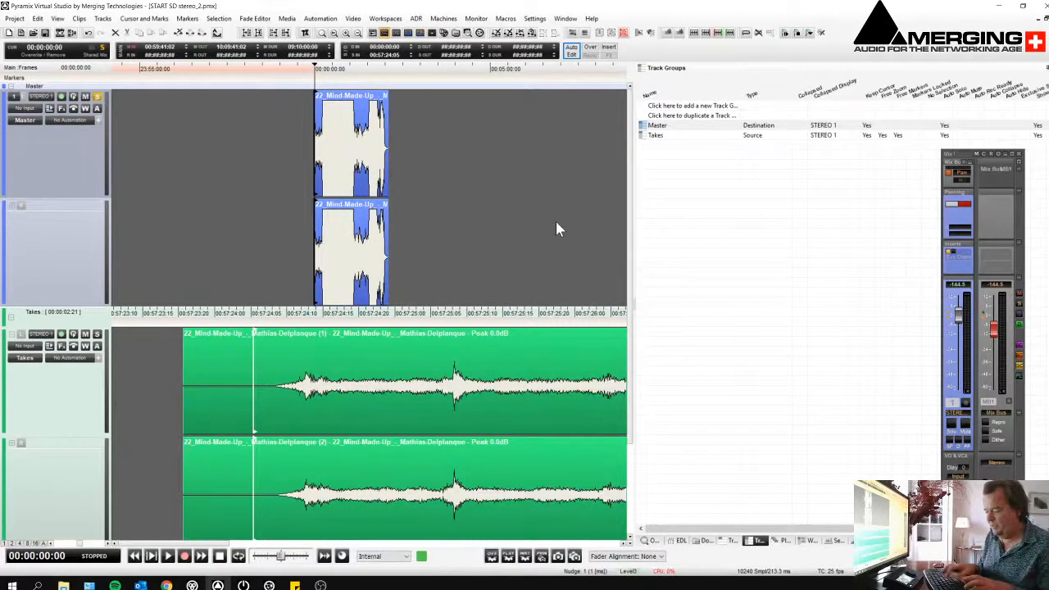
# Undo the clip deletion and the auto-edit, and enable Limit 1 Gate Sources to End/Beginning of Clip
pyautogui.hotkey('ctrl', 'z')
pyautogui.hotkey('ctrl', 'z')
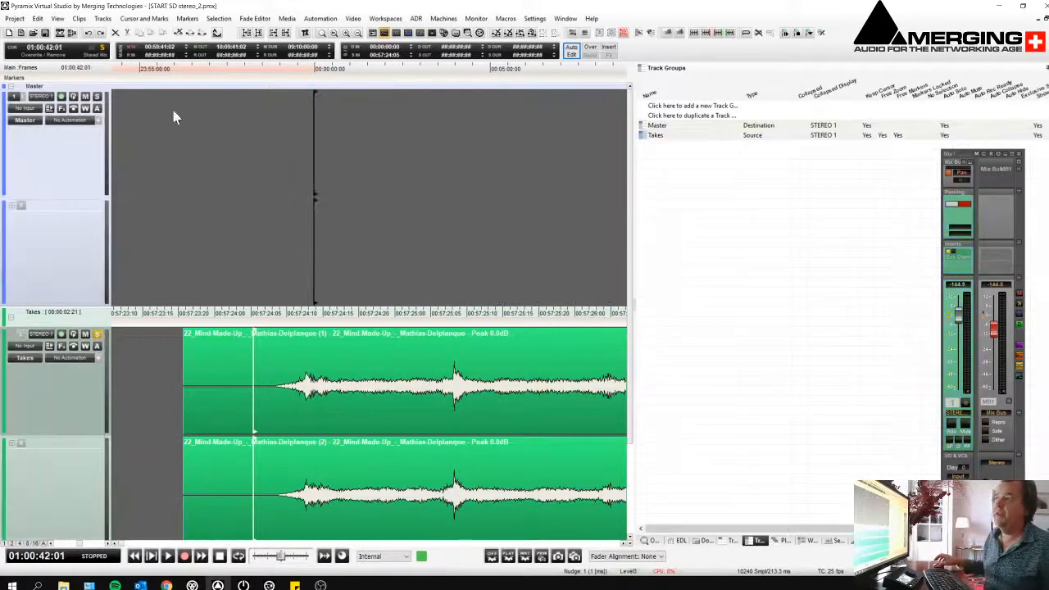
pyautogui.click(37, 19)
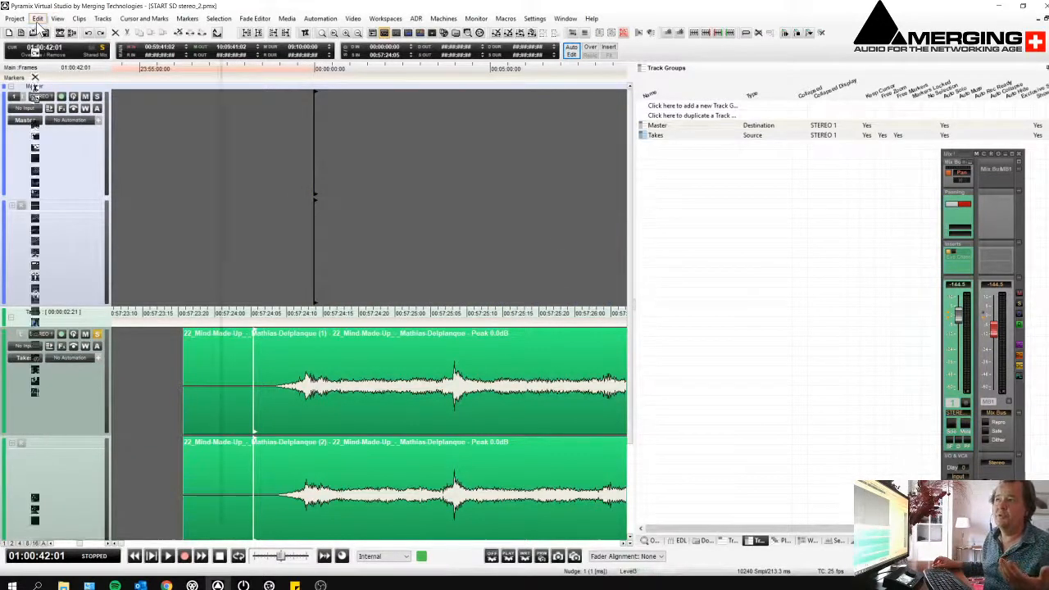
pyautogui.moveTo(89, 441)
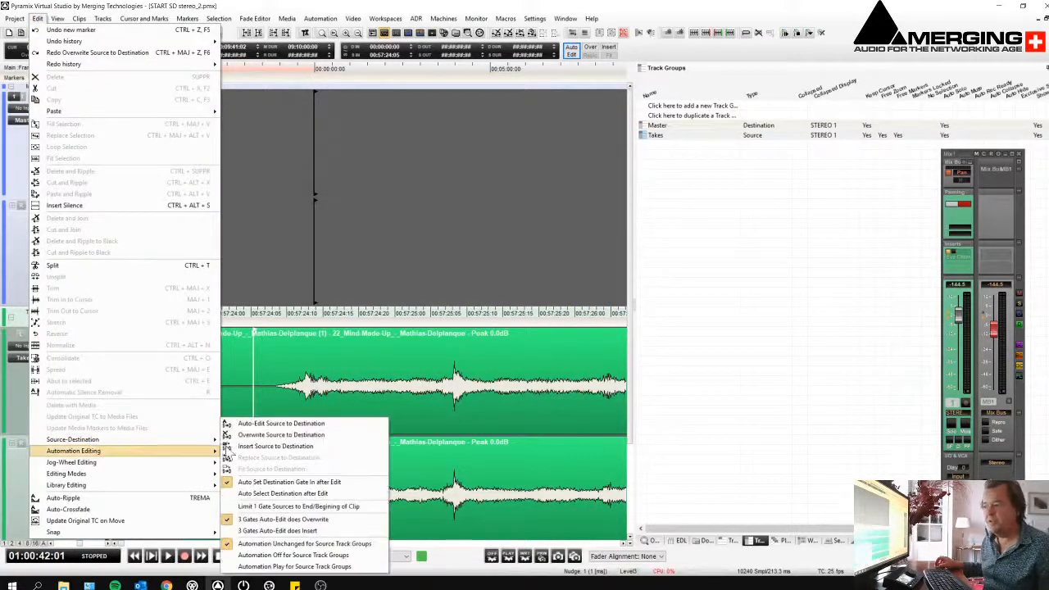
pyautogui.click(272, 508)
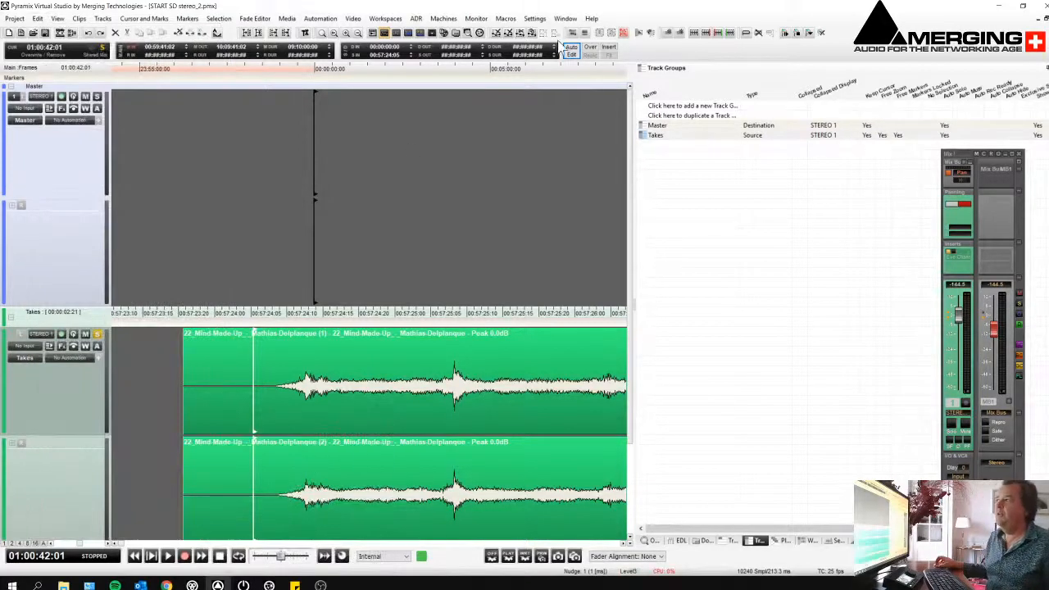
# Auto-edit the source take into the Master group and inspect the end of the placed clip
pyautogui.click(573, 53)
pyautogui.click(365, 172)
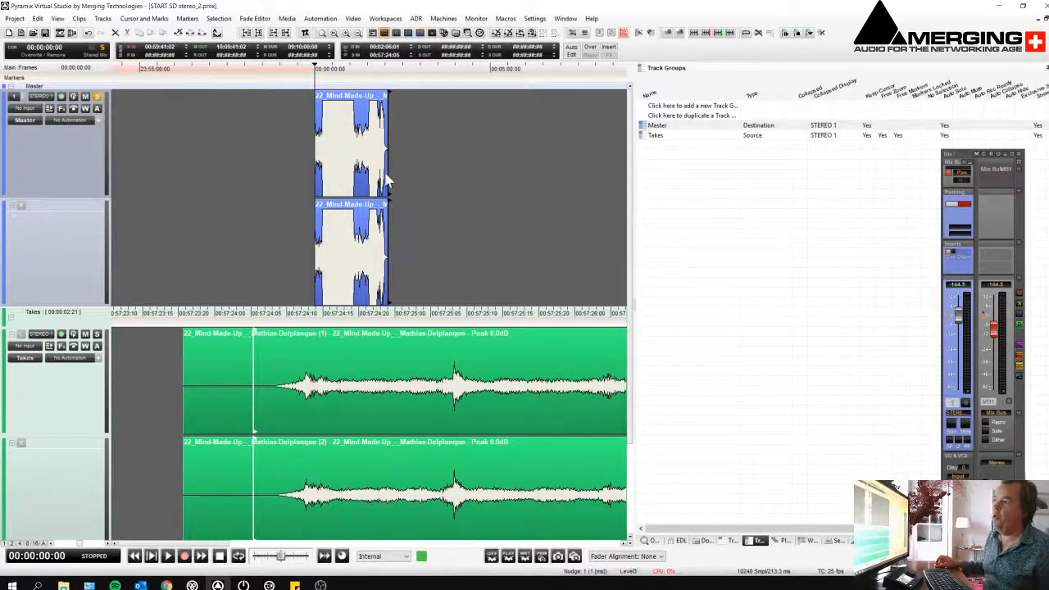
pyautogui.press('z')
pyautogui.moveTo(301, 148); pyautogui.dragTo(412, 158)
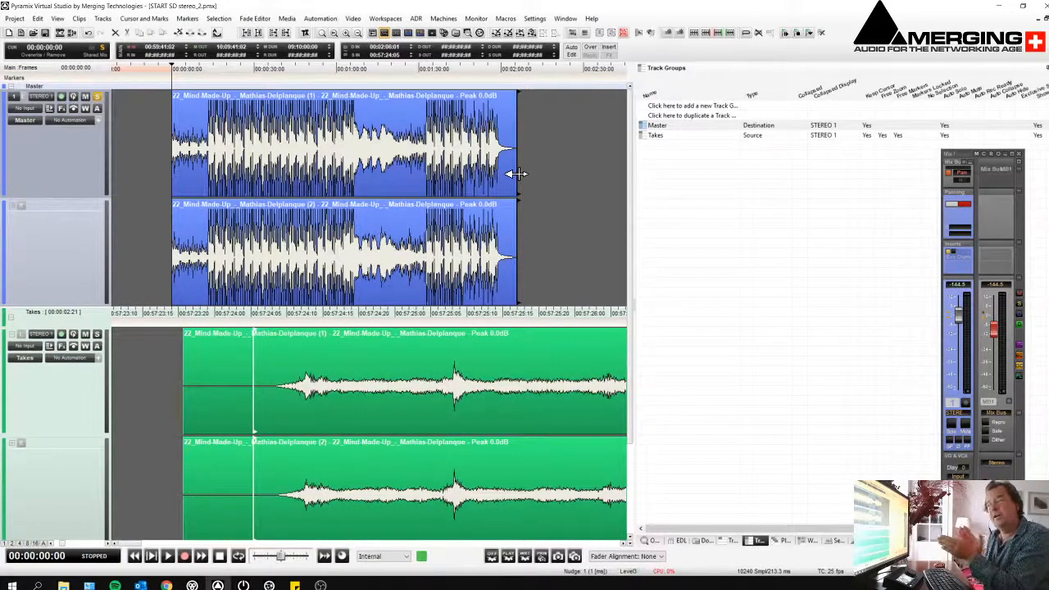
pyautogui.click(528, 150)
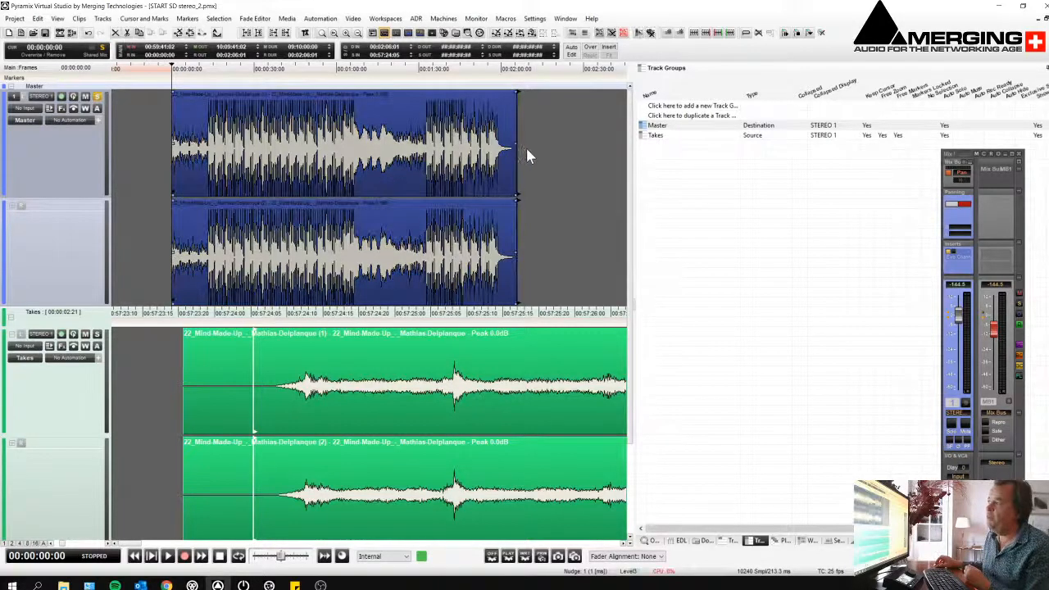
pyautogui.click(527, 150)
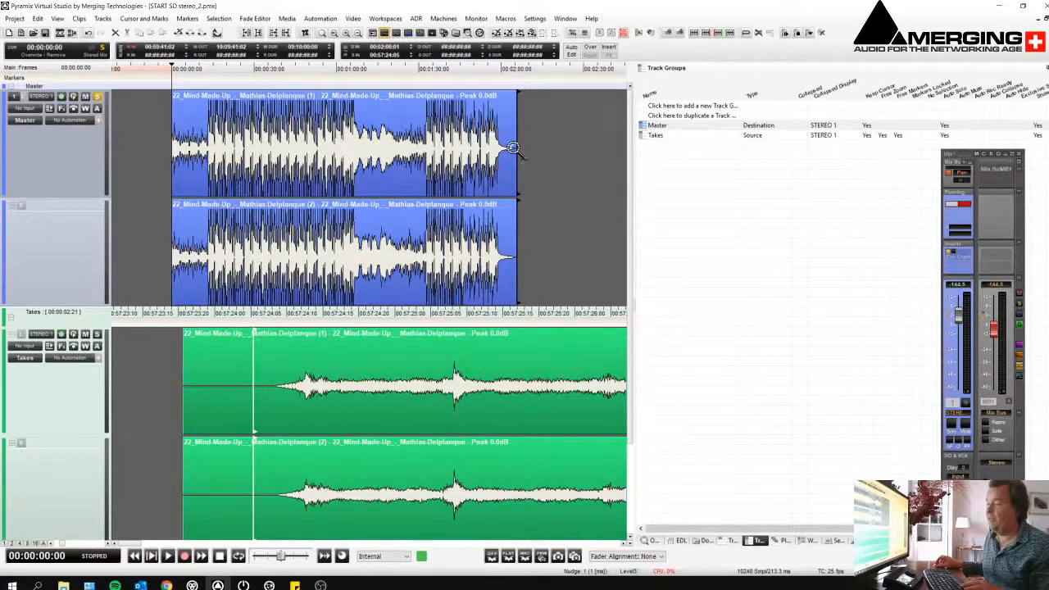
pyautogui.scroll(5, 522, 150)
pyautogui.scroll(-3, 365, 148)
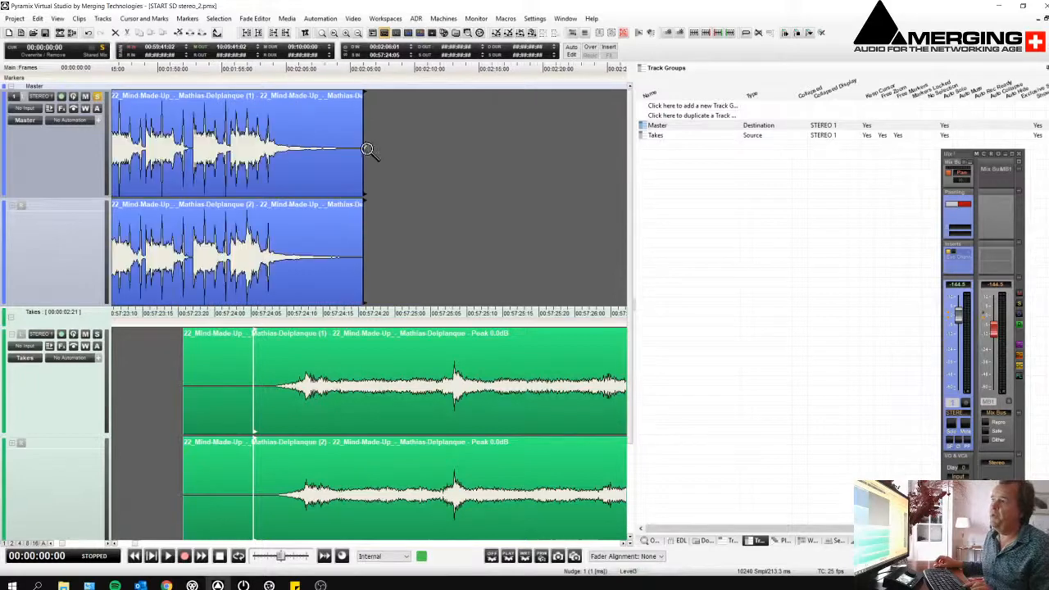
pyautogui.scroll(-5, 367, 150)
# Locate the Take 2 marker in the Takes group and play the take from shortly after its start
pyautogui.click(345, 422)
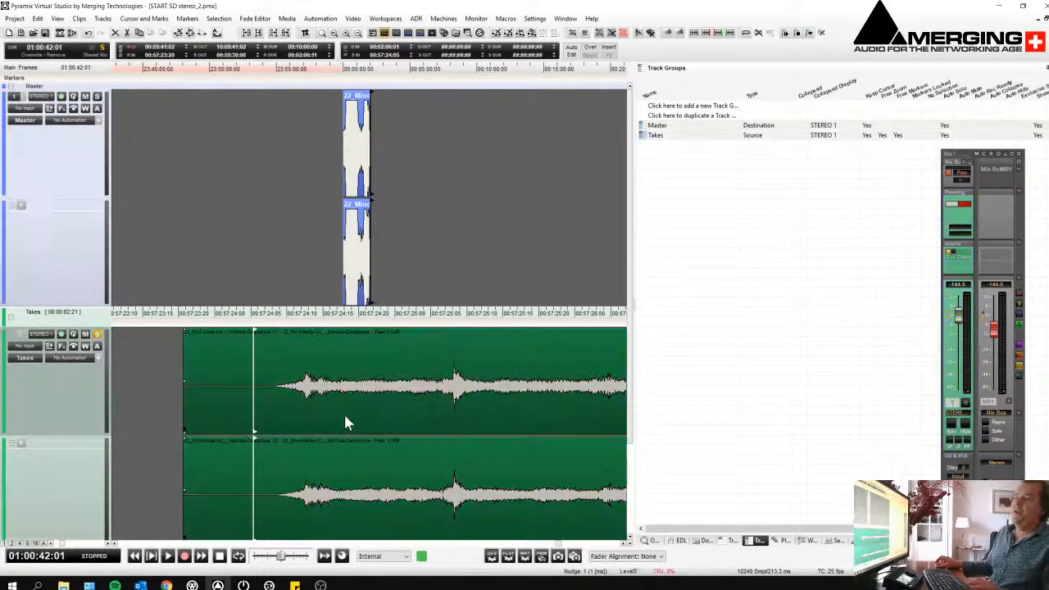
pyautogui.scroll(-3, 340, 416)
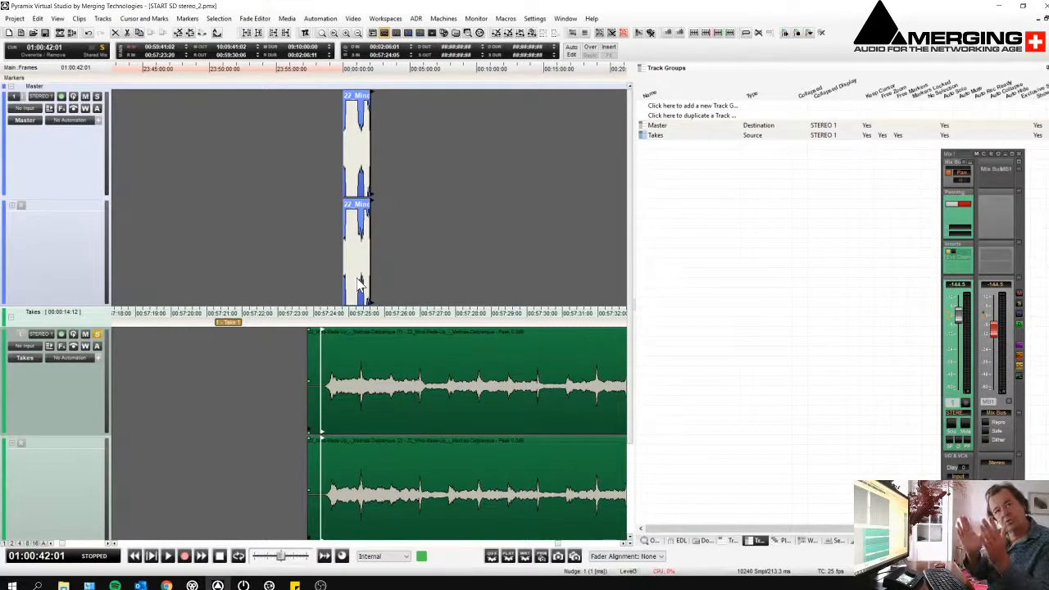
pyautogui.click(41, 327)
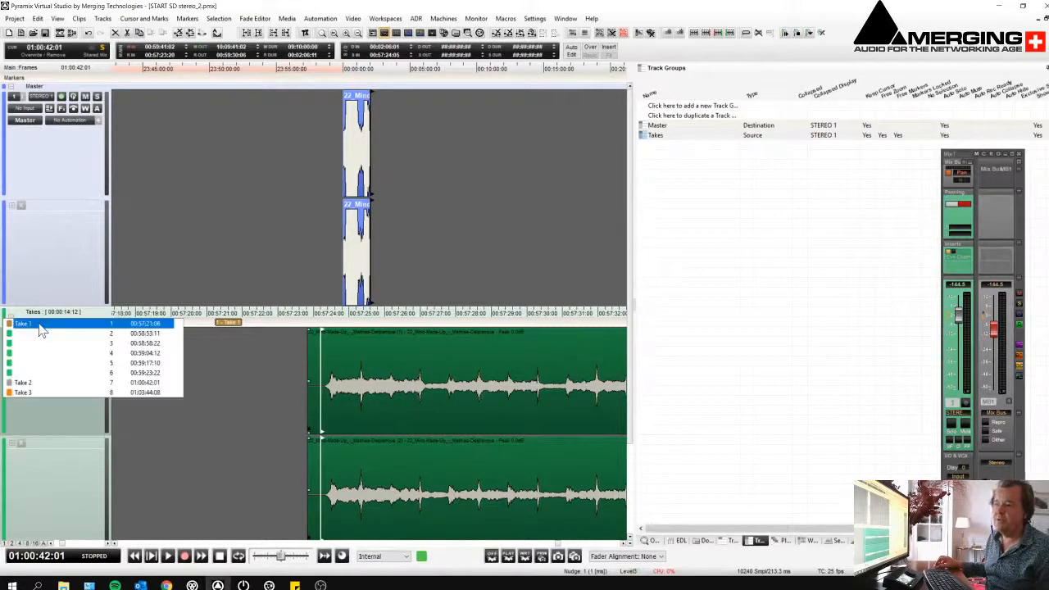
pyautogui.click(24, 383)
pyautogui.click(436, 377)
pyautogui.scroll(-1, 436, 377)
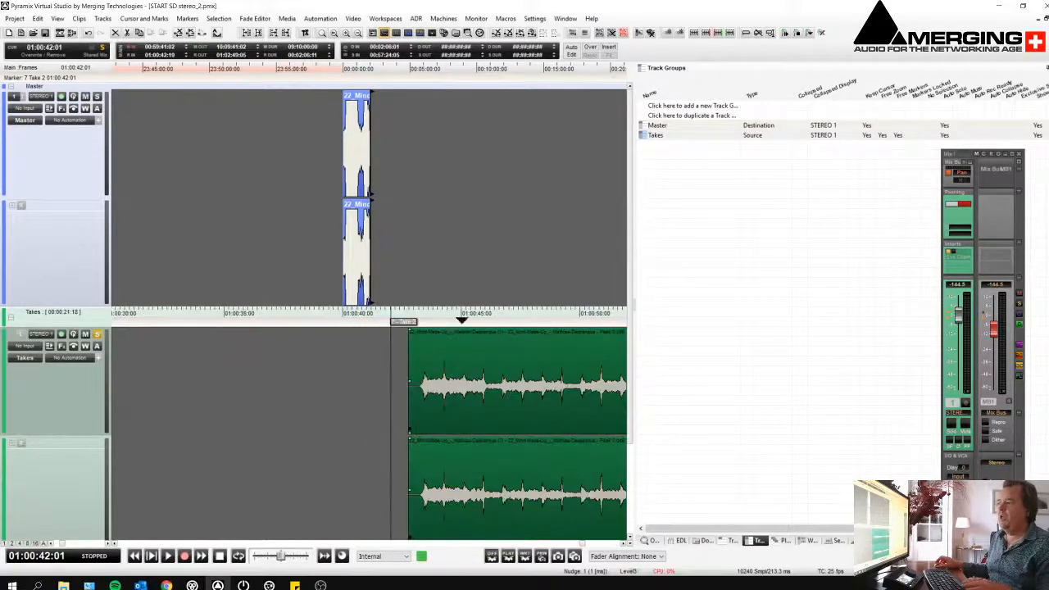
pyautogui.click(472, 322)
pyautogui.press('space')
pyautogui.hscroll(3, 481, 346)
pyautogui.scroll(-3, 480, 347)
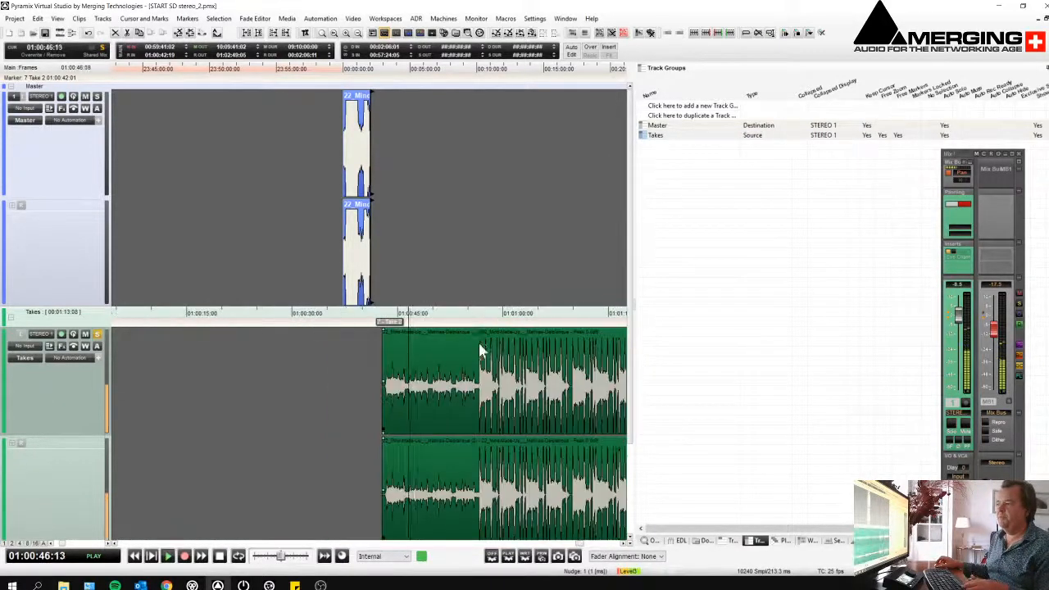
# Play Take 2 from around its first loud section and set the source In gate at 01:00:56:15
pyautogui.click(477, 319)
pyautogui.scroll(3, 532, 393)
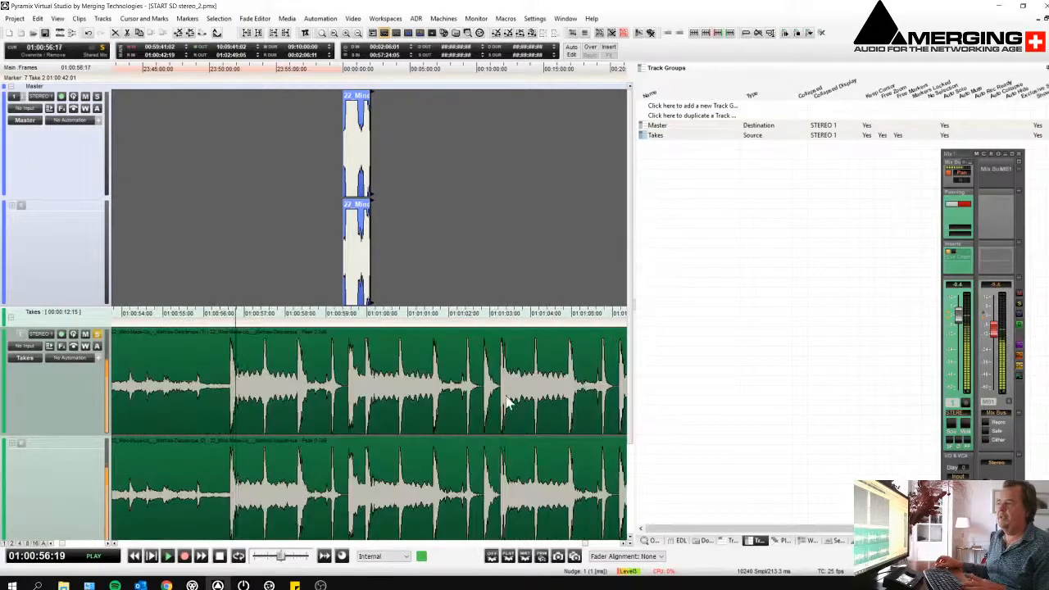
pyautogui.press('space')
pyautogui.moveTo(229, 322); pyautogui.dragTo(230, 322)
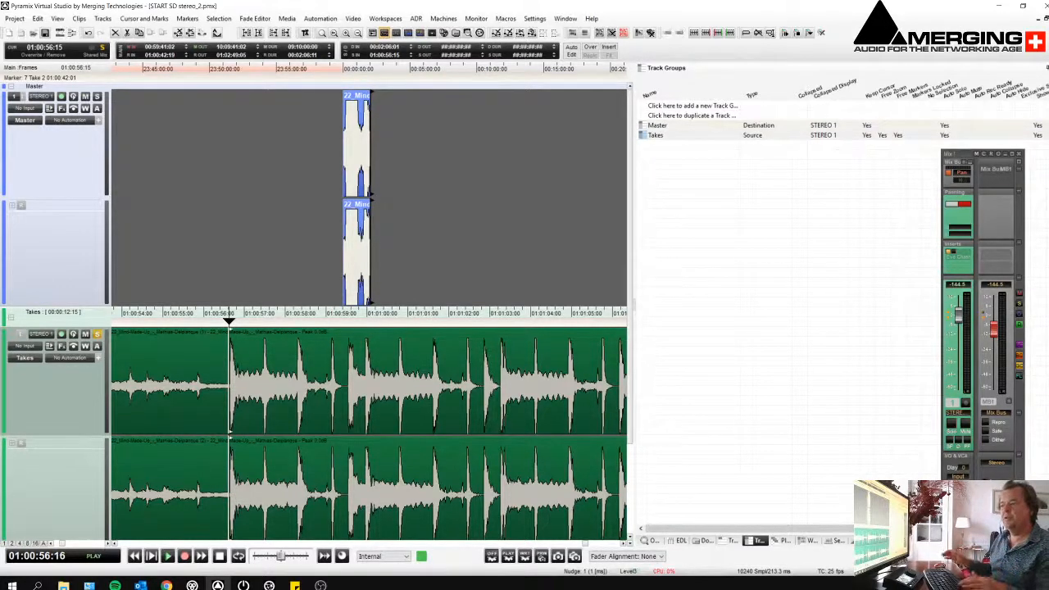
# Try source Out gates in Take 2 at 01:01:00:00 during playback and at 01:01:01:04 with playback stopped
pyautogui.press('space')
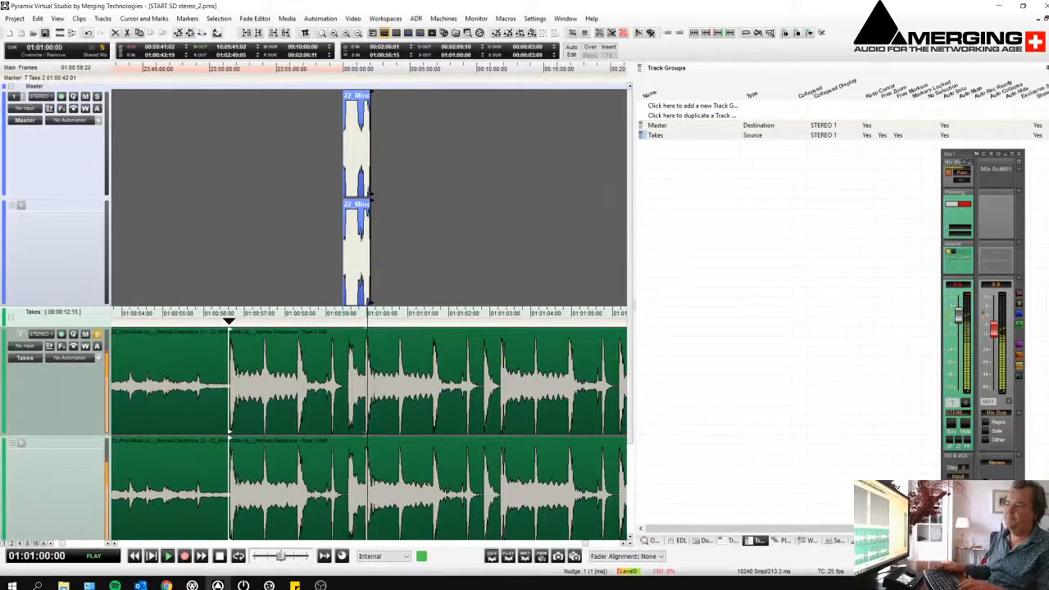
pyautogui.press('space')
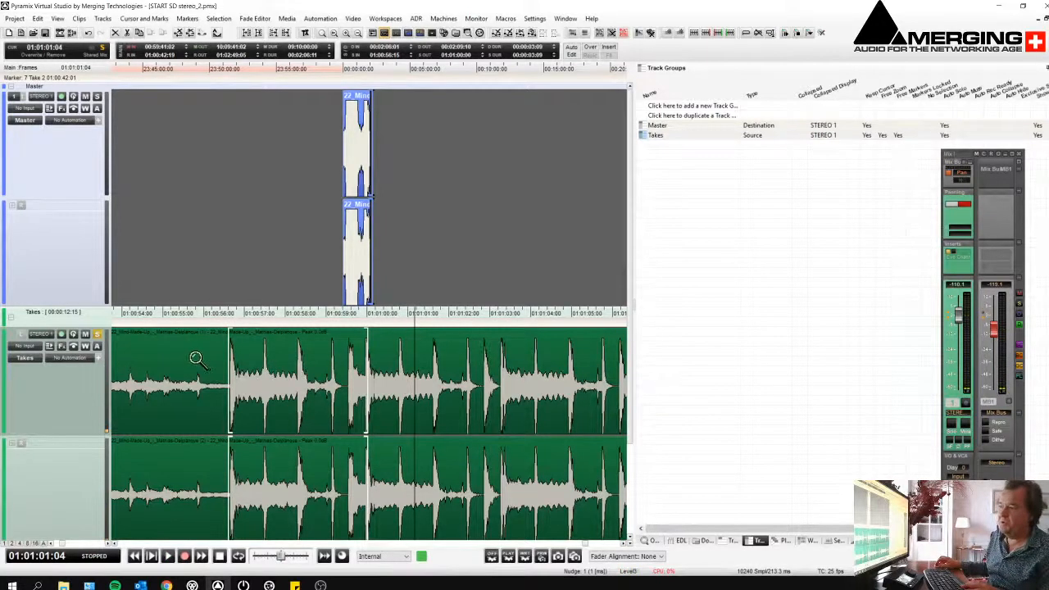
pyautogui.moveTo(202, 358); pyautogui.dragTo(474, 414)
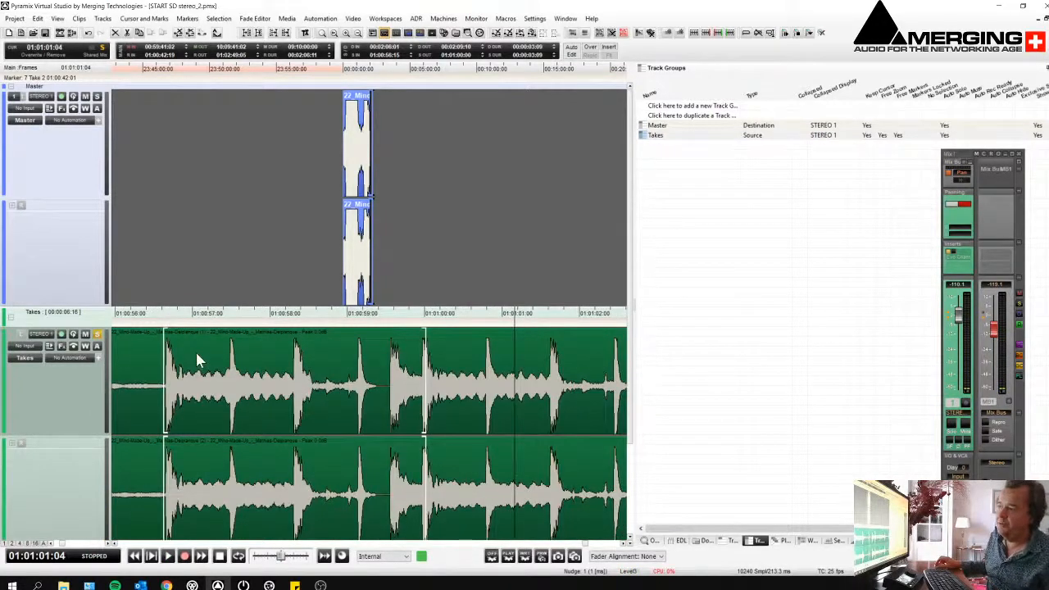
pyautogui.press('o')
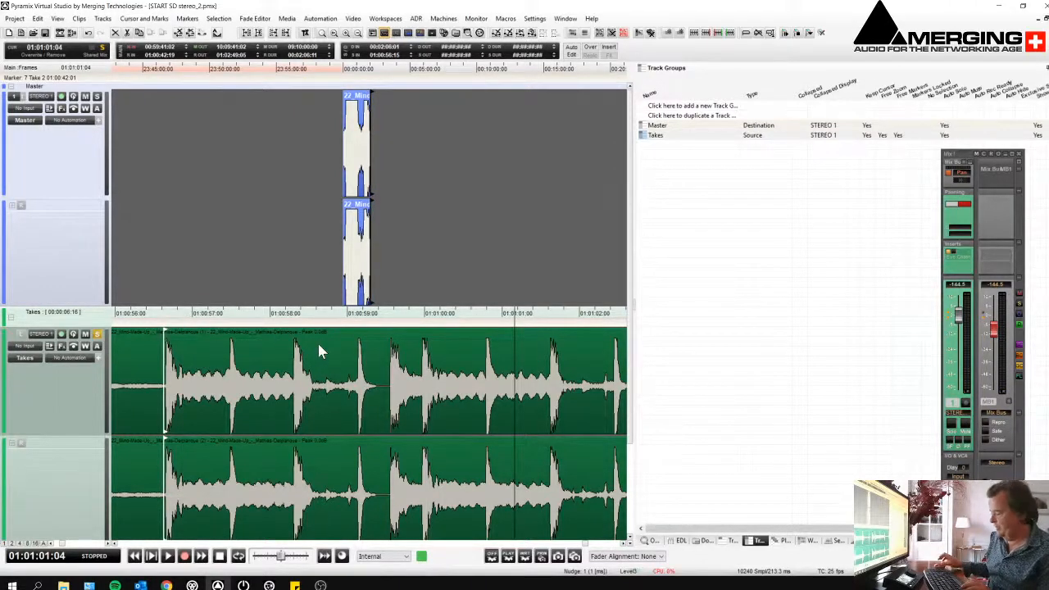
pyautogui.press('o')
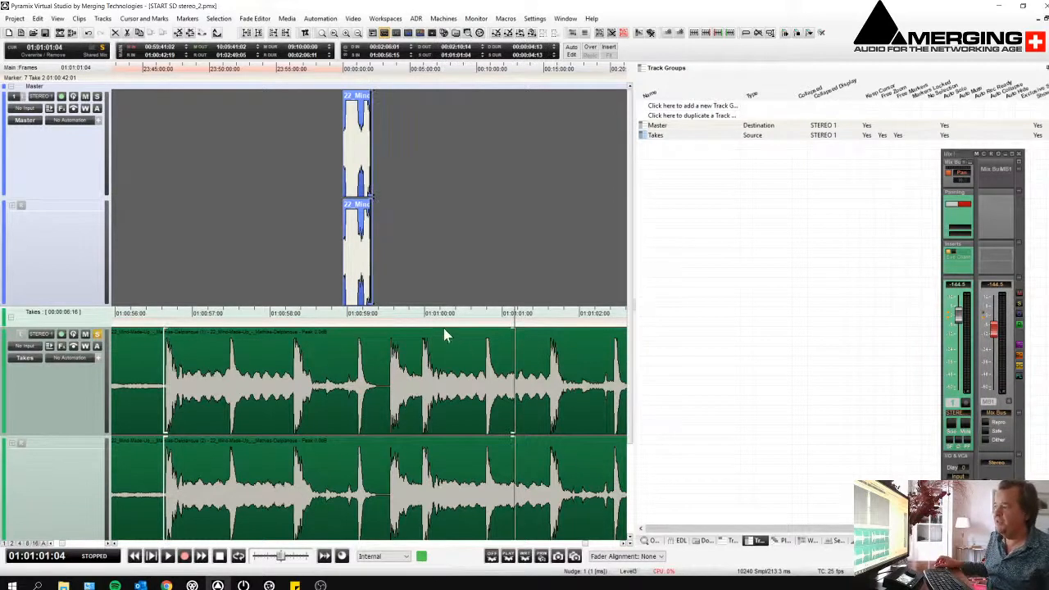
# Move the source Out gate in Take 2 to 01:00:59:13, just before the next loud attack
pyautogui.click(388, 317)
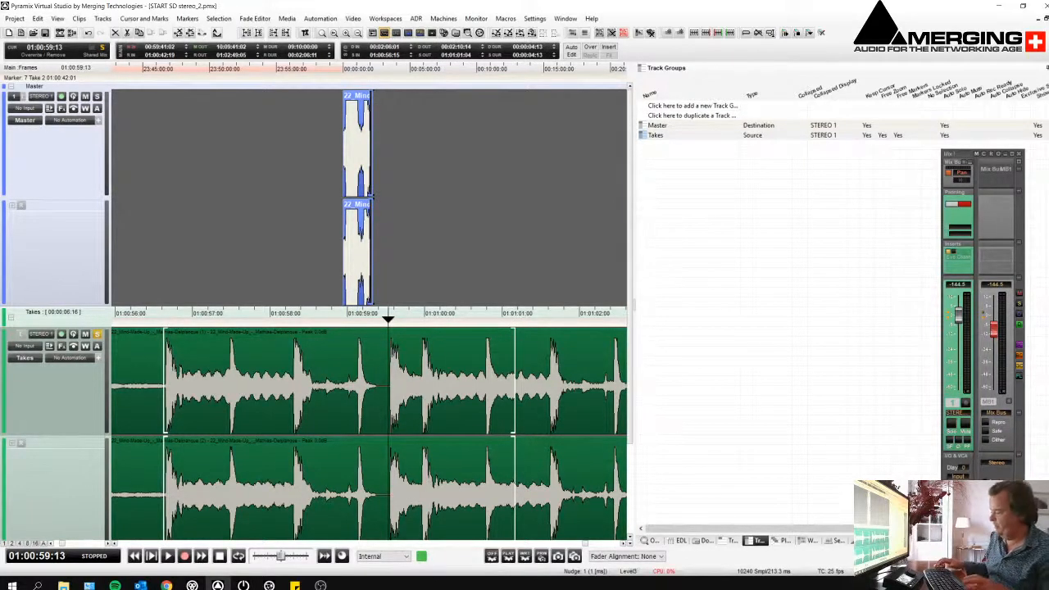
pyautogui.press('o')
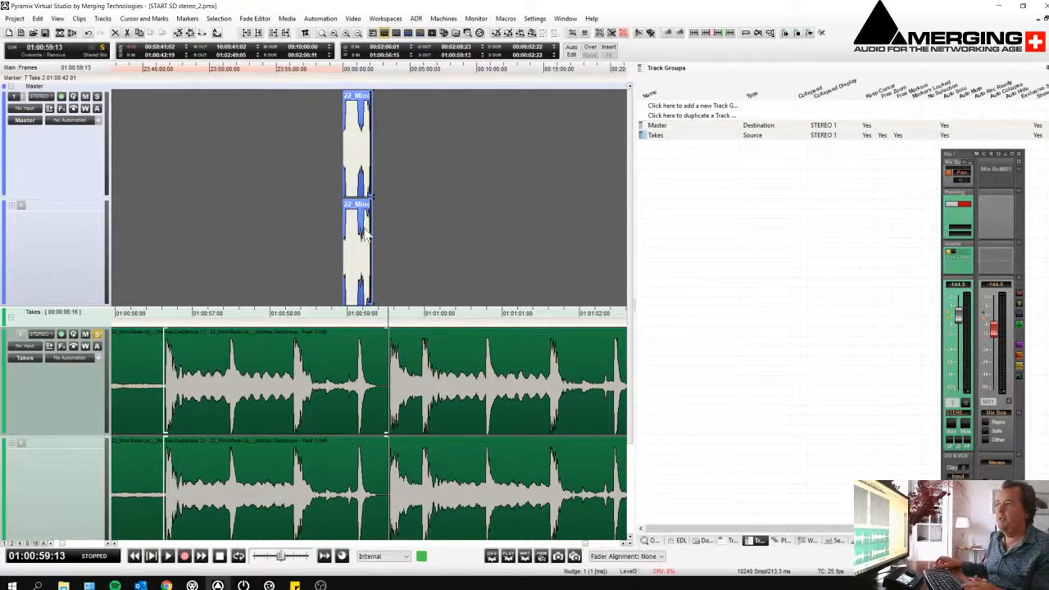
# Place the Master group's cursor at 00:00:06:20, within the quiet opening section of the clip
pyautogui.moveTo(328, 150)
pyautogui.mouseDown()
pyautogui.moveTo(358, 171)
pyautogui.moveTo(459, 155)
pyautogui.mouseUp()
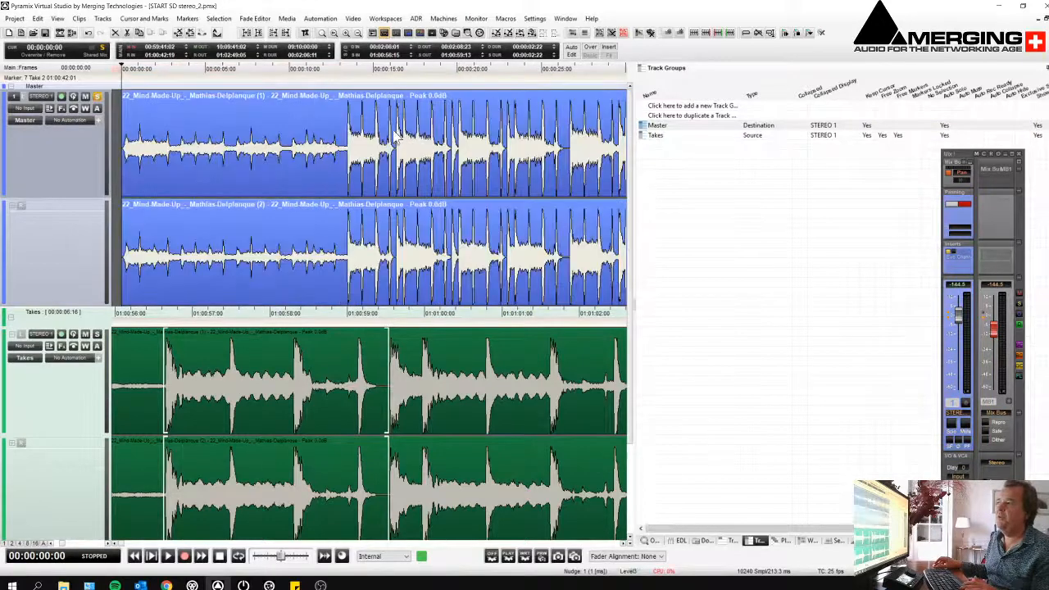
pyautogui.click(236, 109)
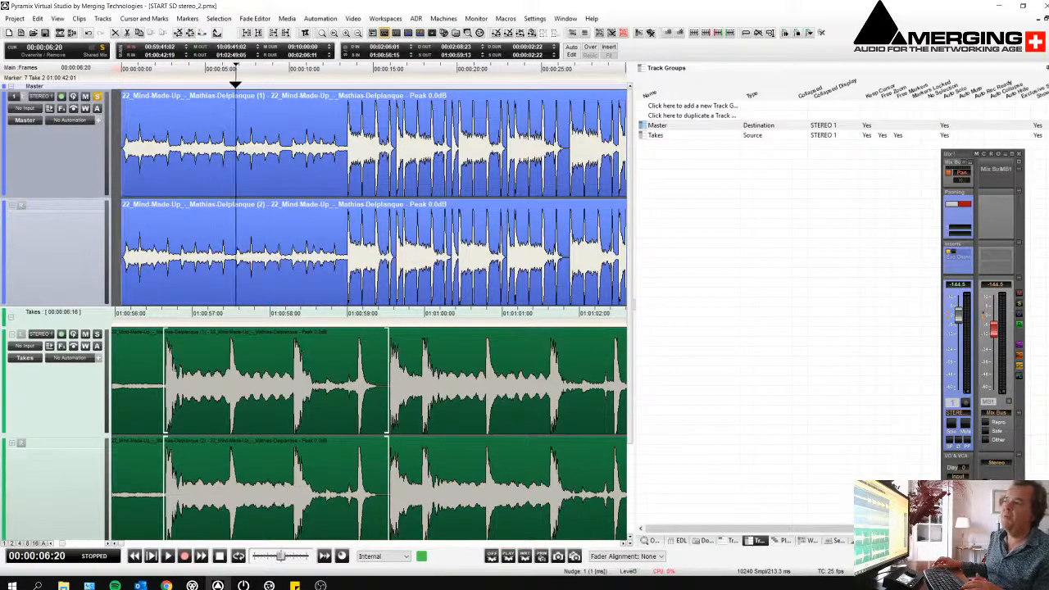
# Set the Master track's edit-in point at 00:00:06:20 and move the play cursor to 00:00:05:24
pyautogui.press('Insert')
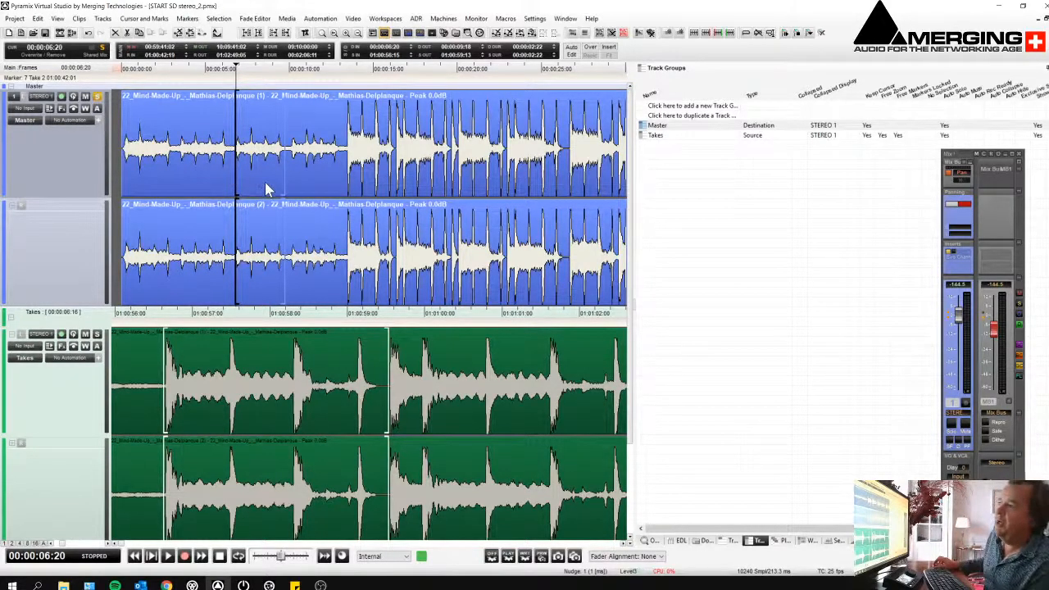
pyautogui.click(221, 71)
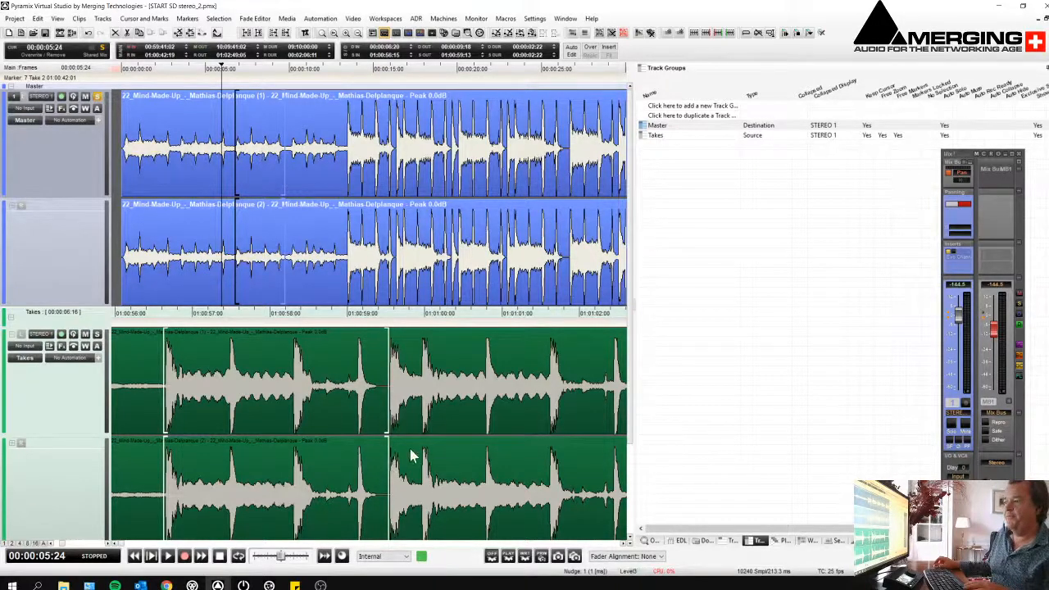
# Try an overwrite edit of the marked Takes section into Master at the edit-in point, and undo it
pyautogui.click(282, 242)
pyautogui.scroll(-8, 283, 243)
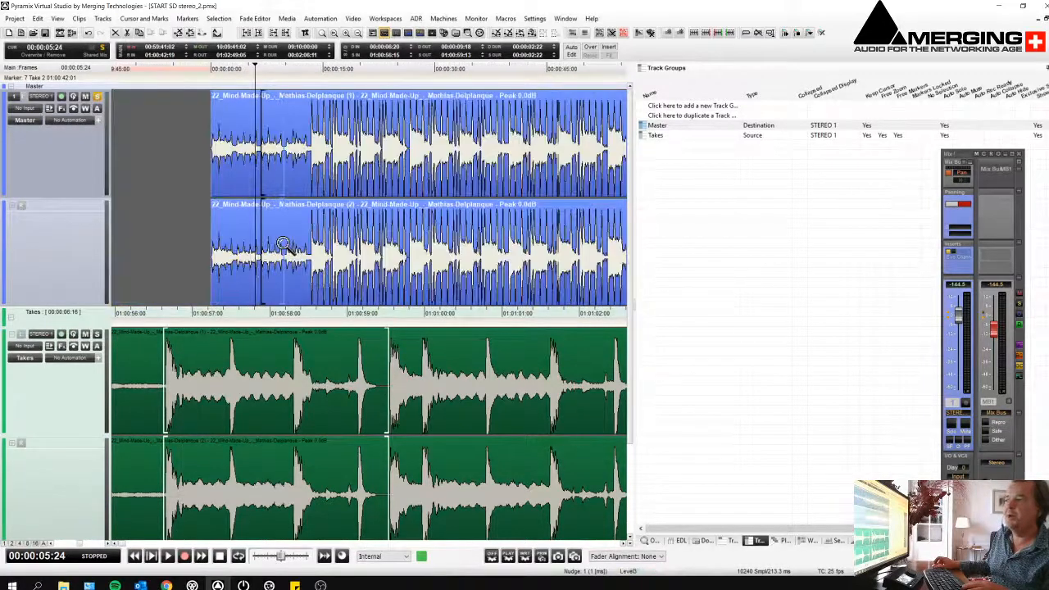
pyautogui.scroll(2, 284, 244)
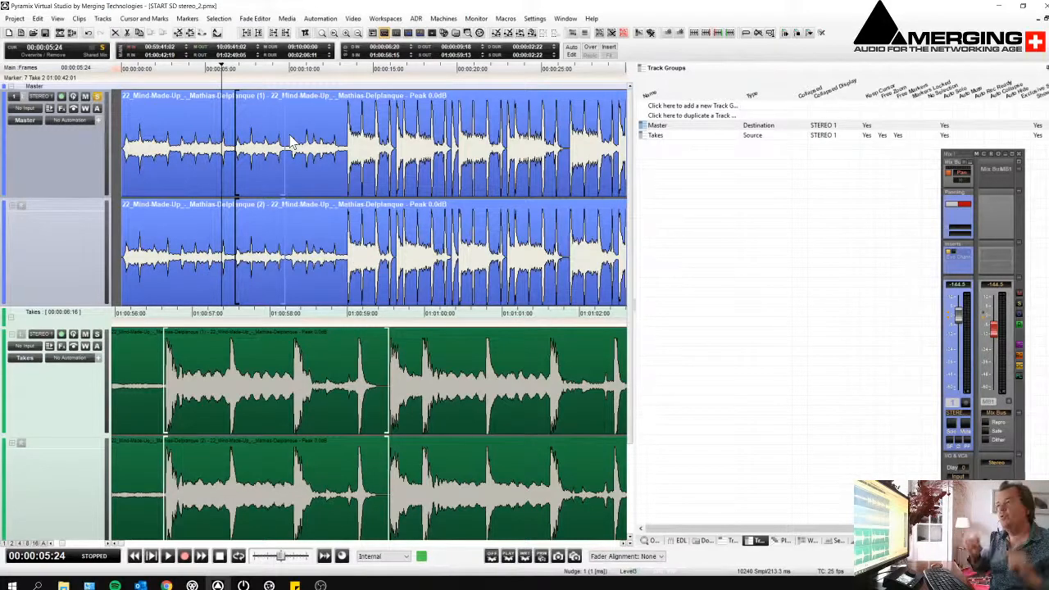
pyautogui.click(593, 51)
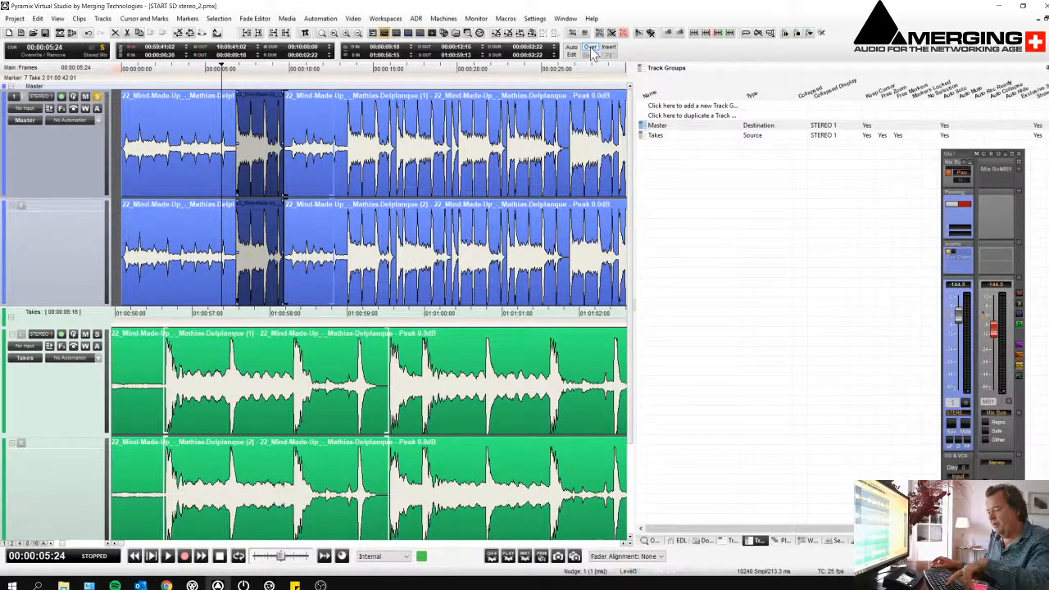
pyautogui.hotkey('ctrl', 'z')
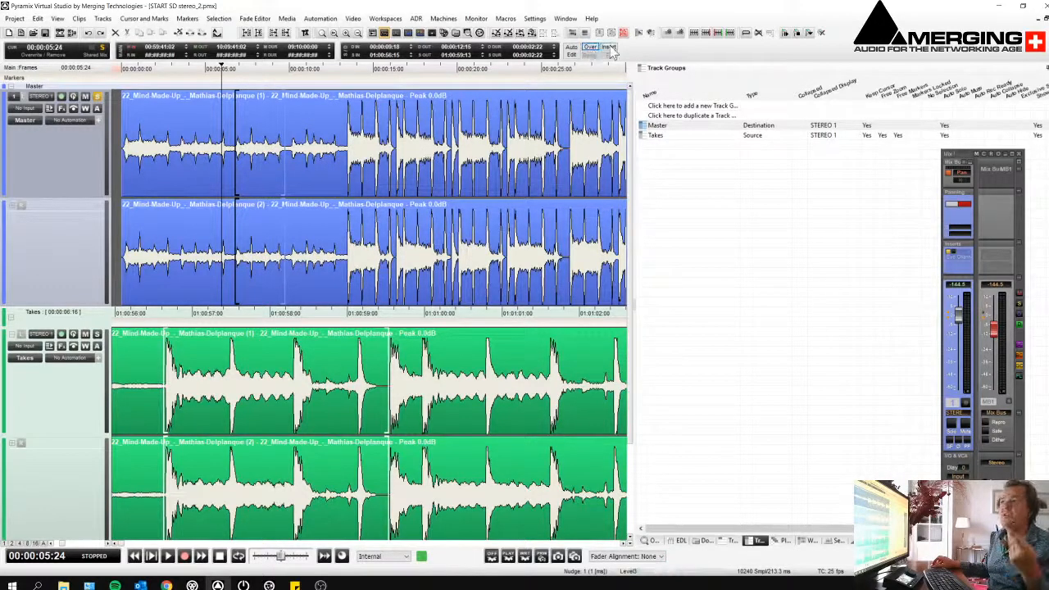
# Try an insert edit of the marked Takes section into Master at 00:00:06:20, and undo it
pyautogui.click(611, 49)
pyautogui.click(611, 49)
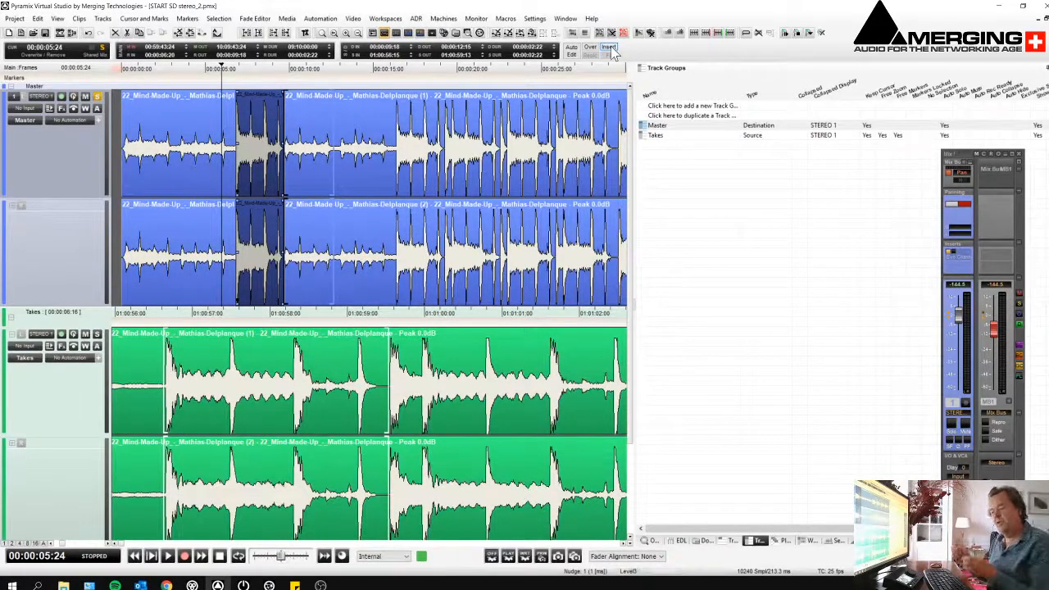
pyautogui.press('Delete')
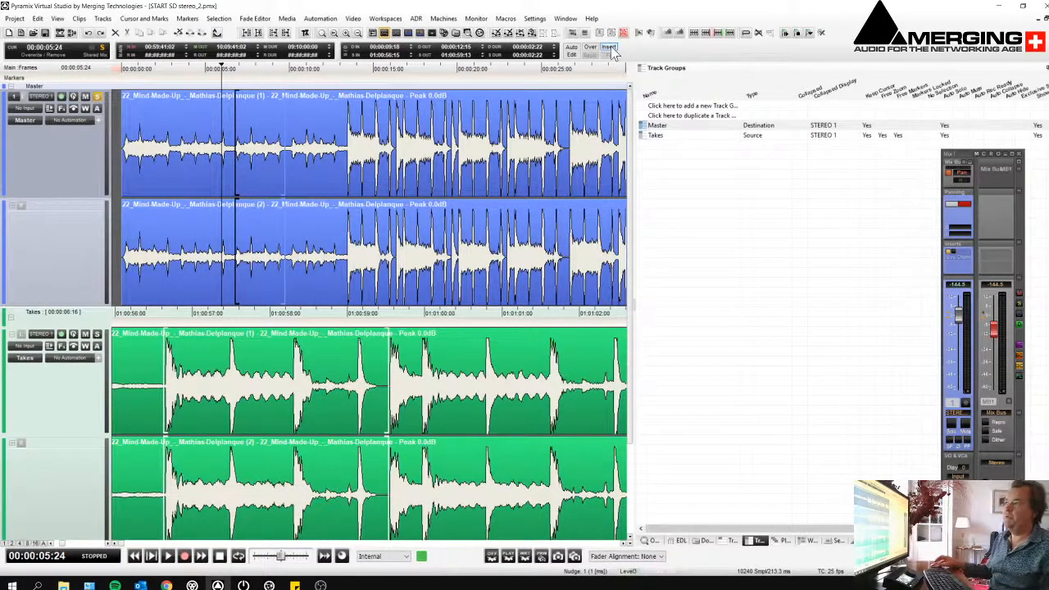
# Set the Master track's edit-out point at 00:00:09:20, just after the phrase that starts at the edit-in point
pyautogui.click(369, 128)
pyautogui.moveTo(231, 144); pyautogui.dragTo(328, 146)
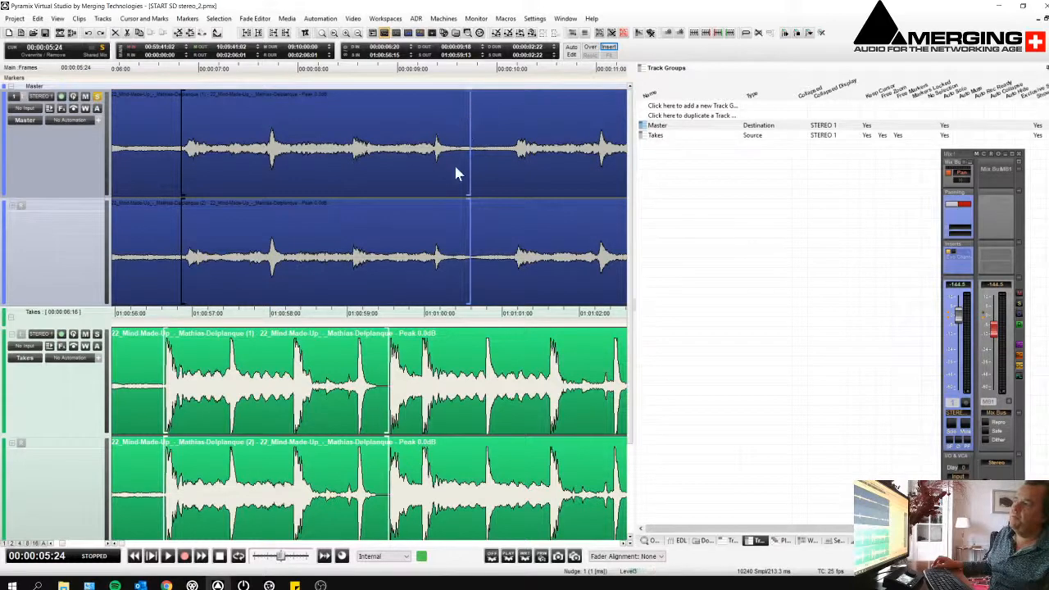
pyautogui.click(274, 420)
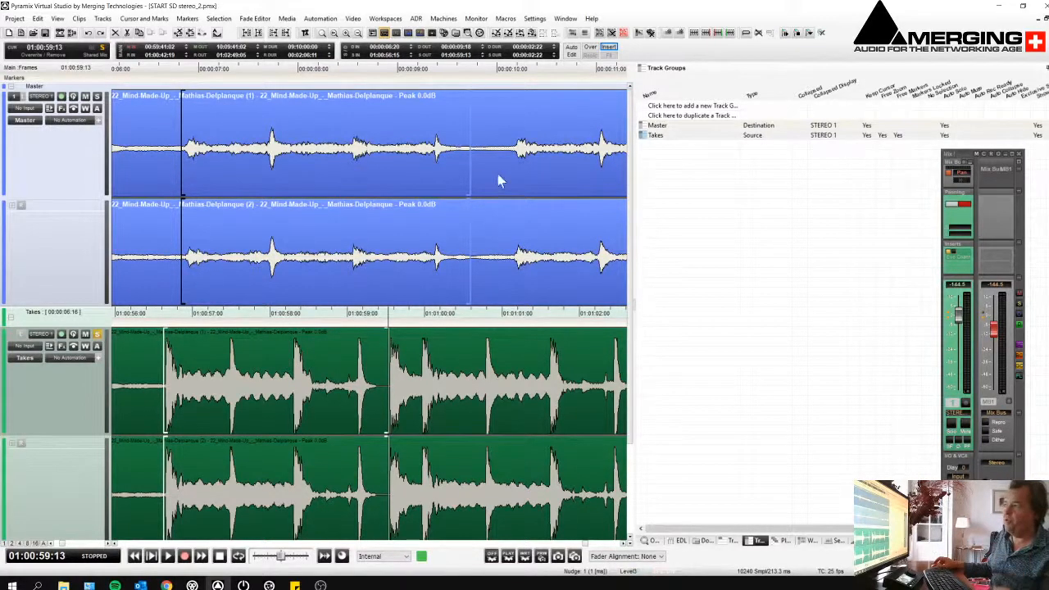
pyautogui.click(496, 138)
pyautogui.click(472, 96)
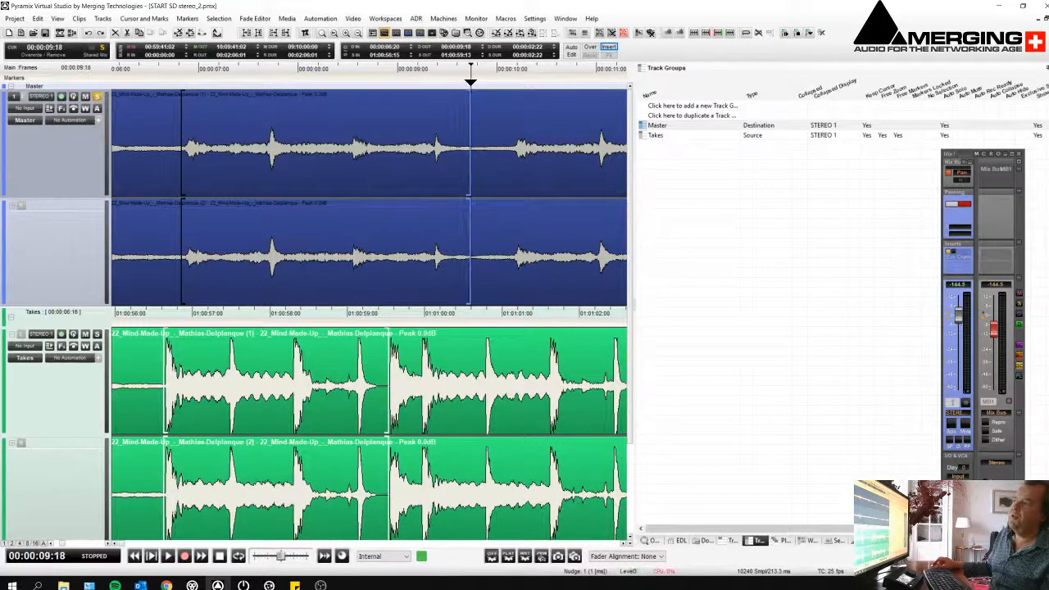
pyautogui.moveTo(471, 82); pyautogui.dragTo(480, 87)
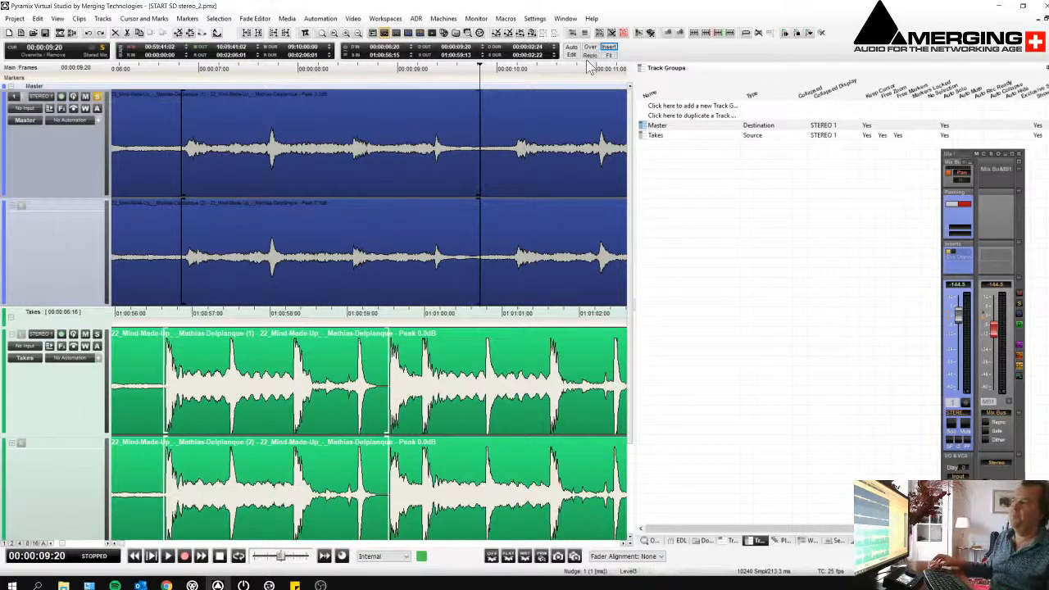
# Try a replace edit of the marked Master range with the marked Takes section, and undo it
pyautogui.click(510, 187)
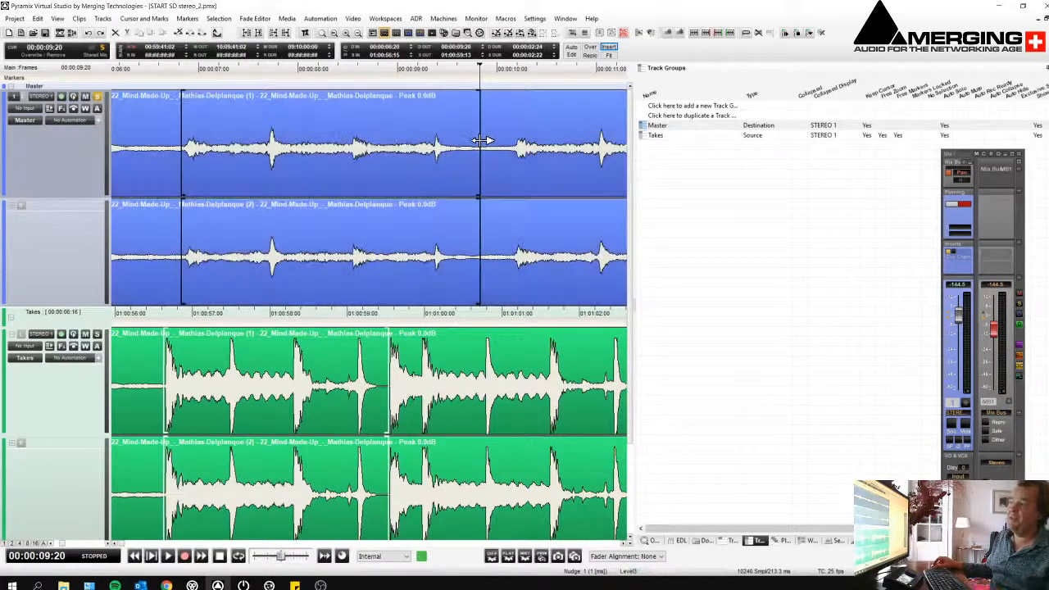
pyautogui.click(590, 55)
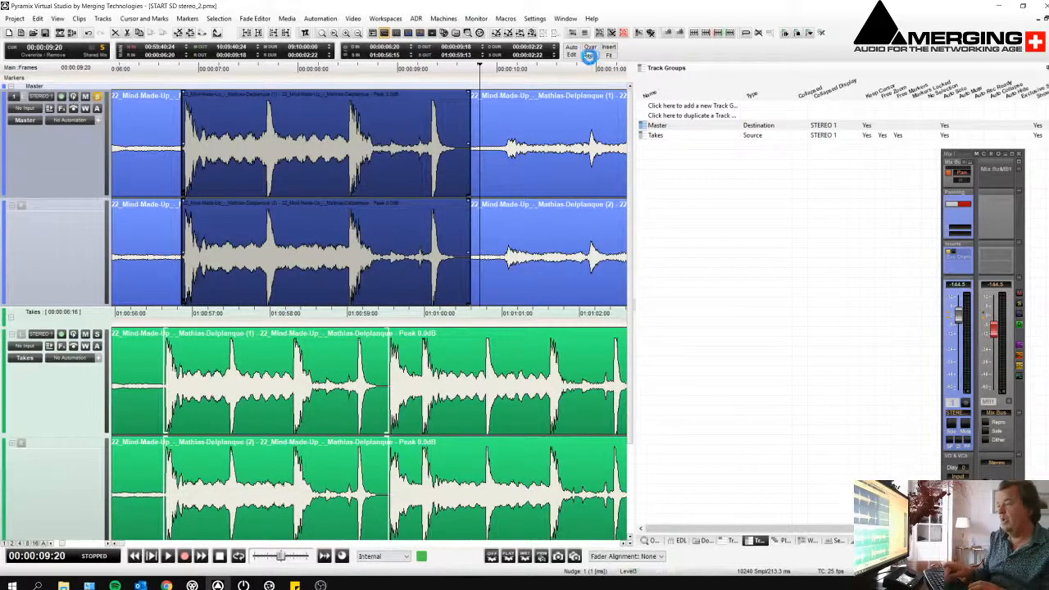
pyautogui.hotkey('ctrl', 'z')
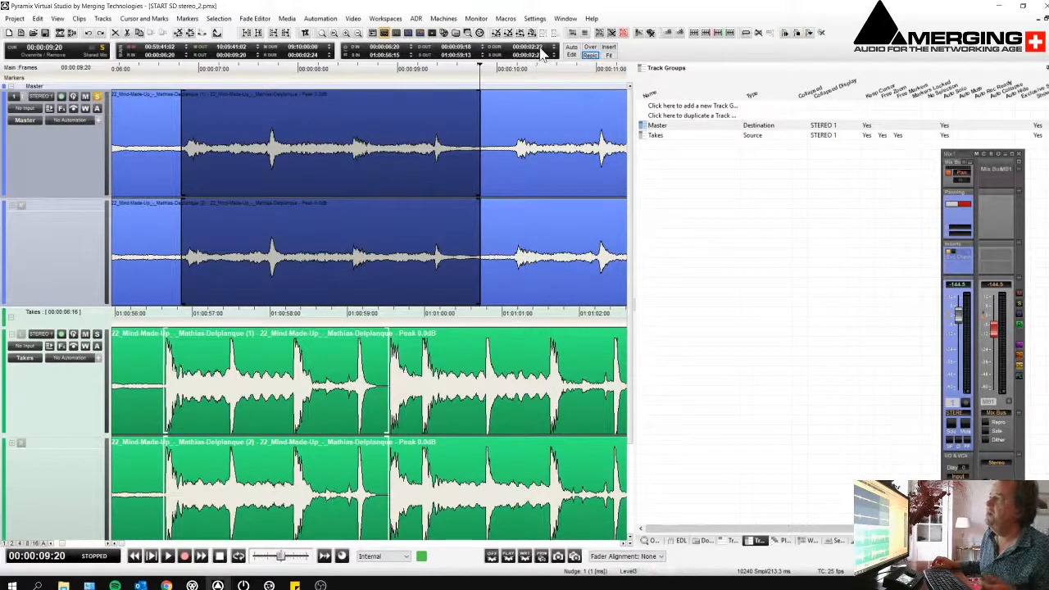
# Extend the Master track's edit-out point to 00:00:10:05 and place the mark in and mark out near 00:00:06:00
pyautogui.click(487, 69)
pyautogui.press('Right')
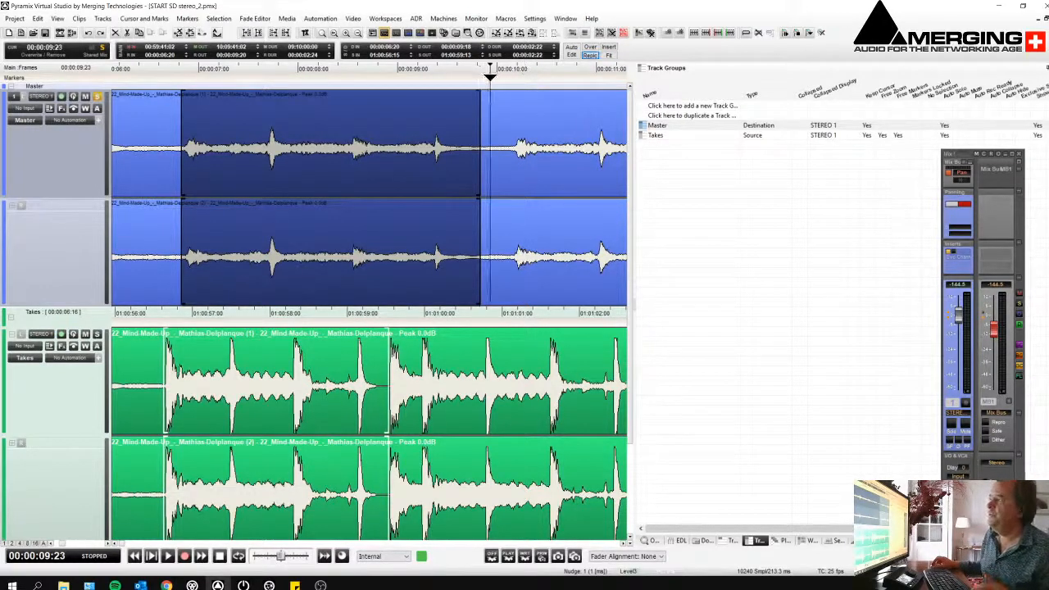
pyautogui.press('i')
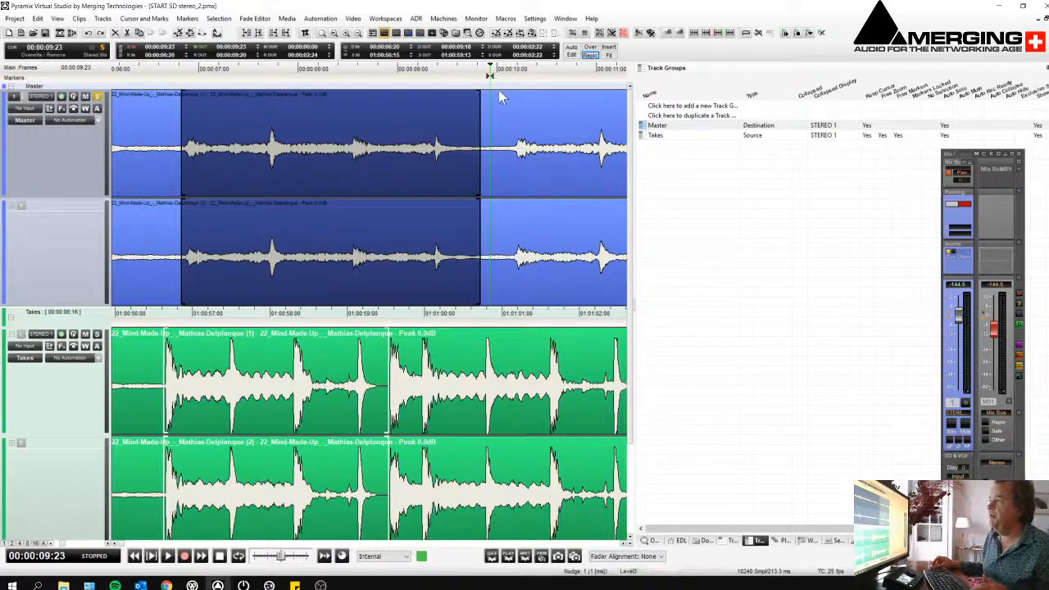
pyautogui.click(123, 78)
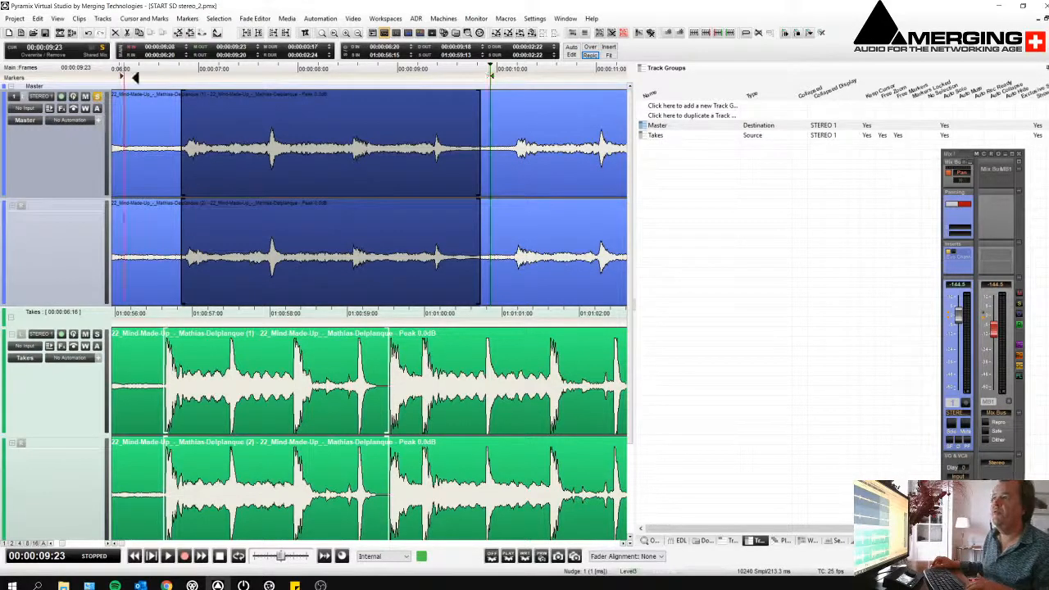
pyautogui.rightClick(132, 79)
pyautogui.moveTo(510, 75); pyautogui.dragTo(518, 81)
pyautogui.click(529, 114)
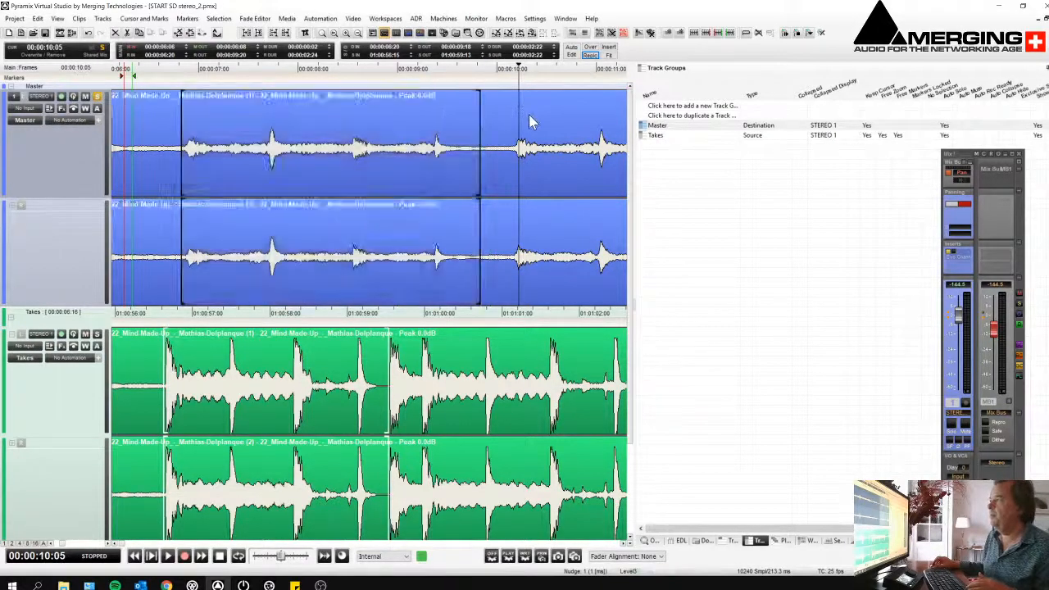
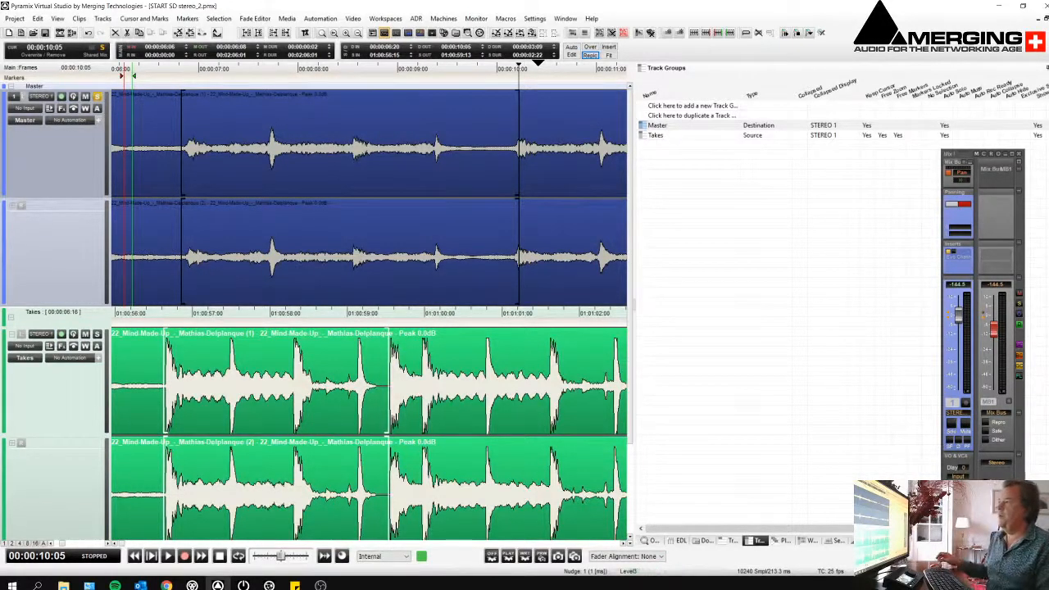
# Switch to the already open project Mastering SD_1 5.1.pmx
pyautogui.scroll(-3, 410, 180)
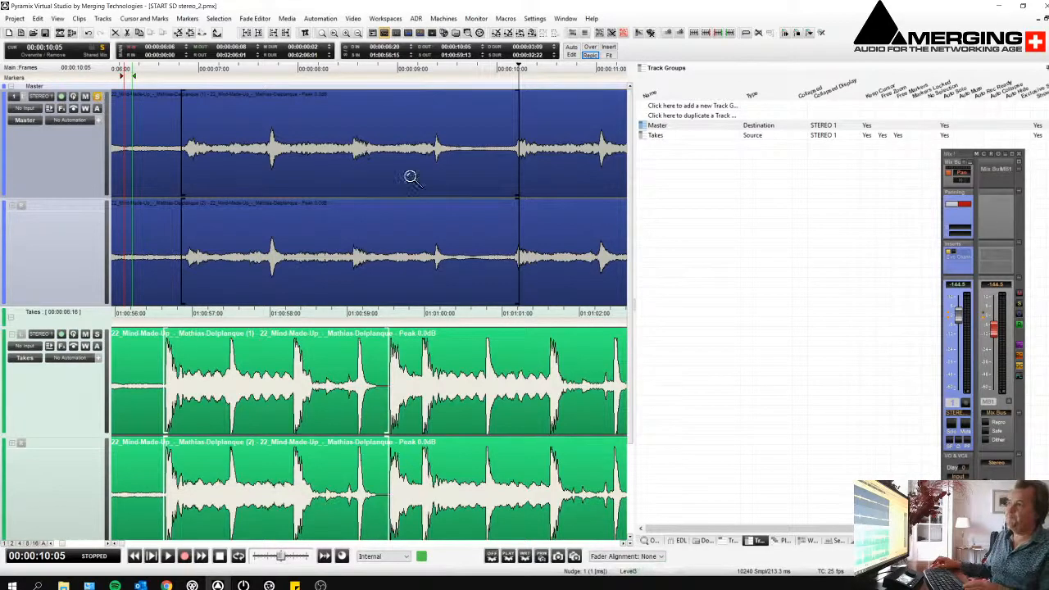
pyautogui.scroll(-3, 409, 182)
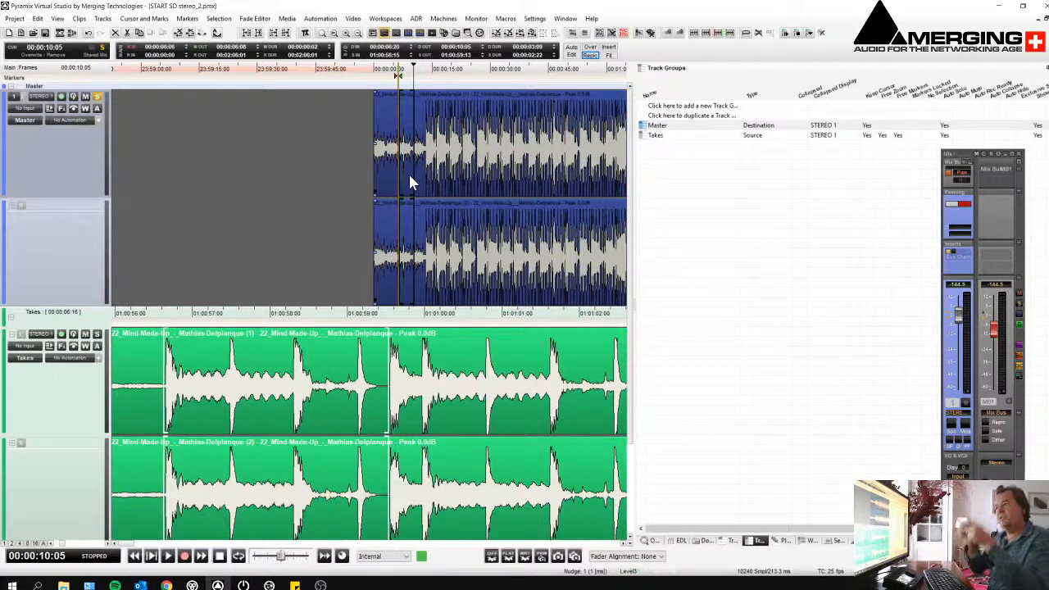
pyautogui.scroll(-4, 412, 174)
pyautogui.moveTo(533, 160); pyautogui.dragTo(433, 159)
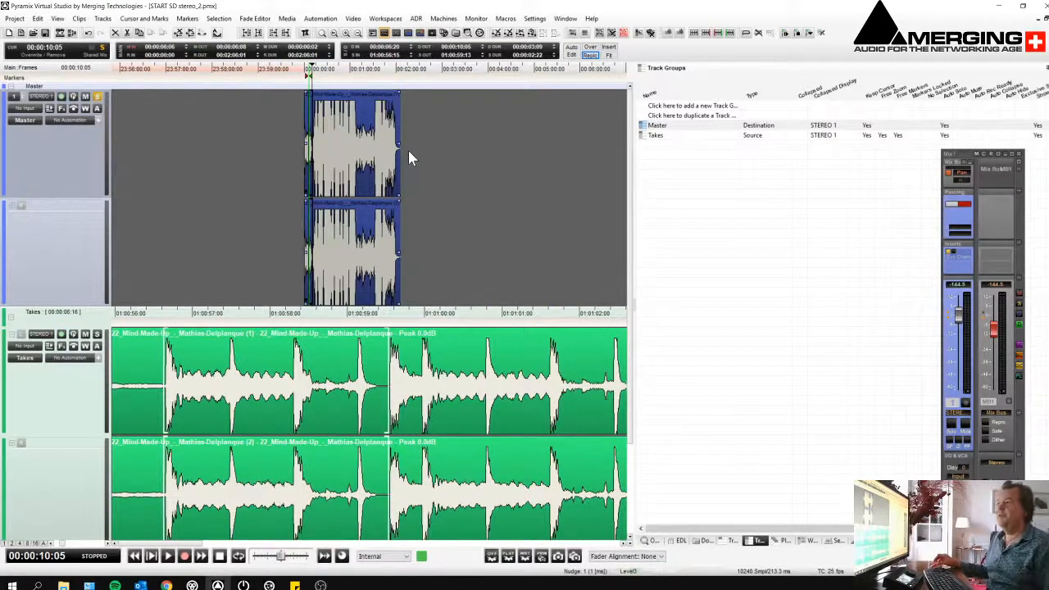
pyautogui.click(565, 19)
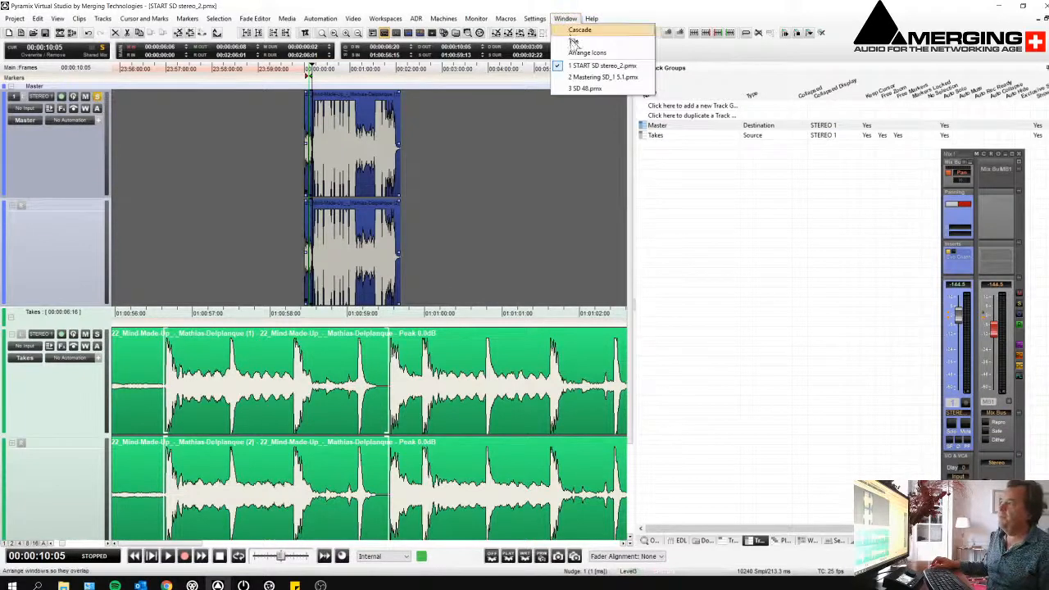
pyautogui.click(580, 78)
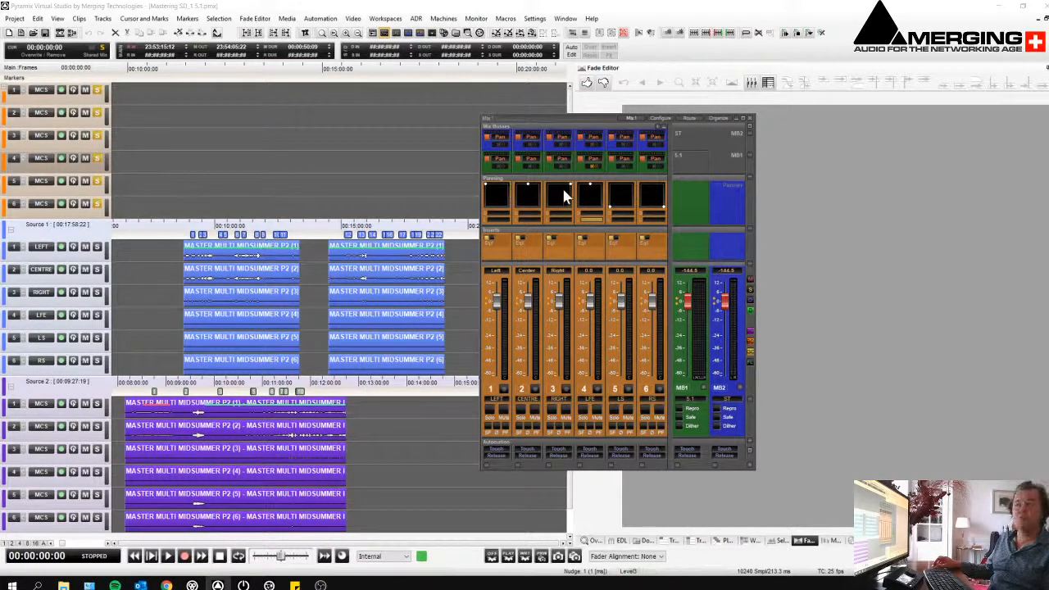
# Delete the second six-channel MASTER MULTI MIDSUMMER P2 clip from the Source 1 tracks
pyautogui.click(218, 312)
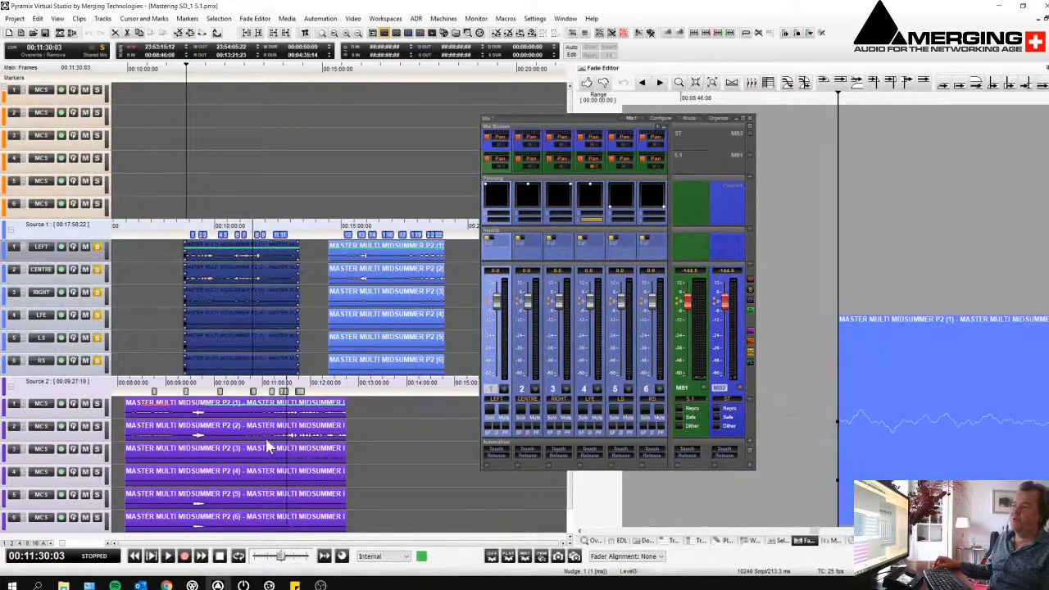
pyautogui.click(266, 432)
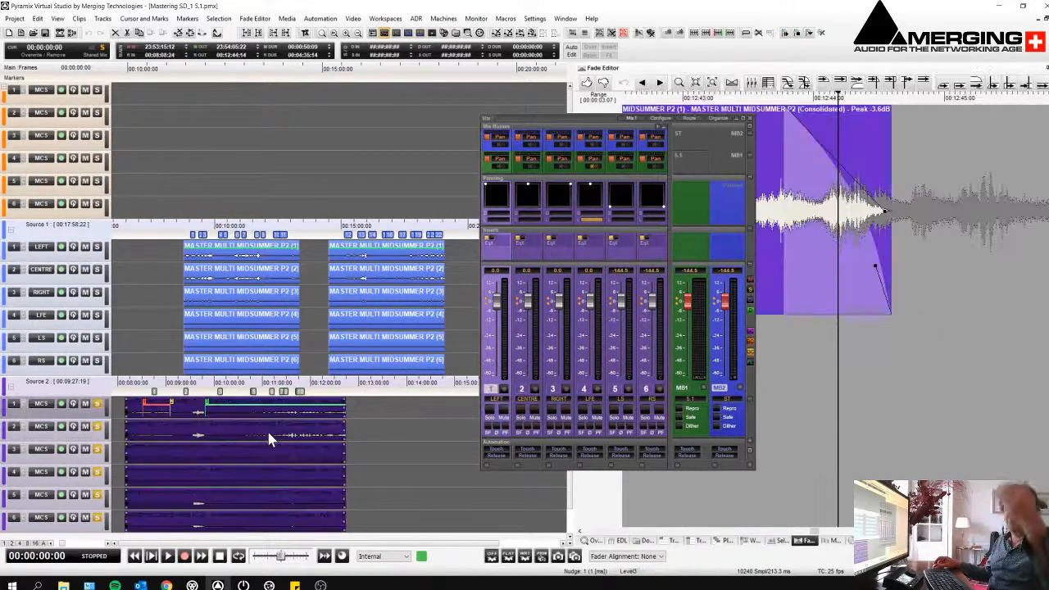
pyautogui.click(410, 277)
pyautogui.press('Delete')
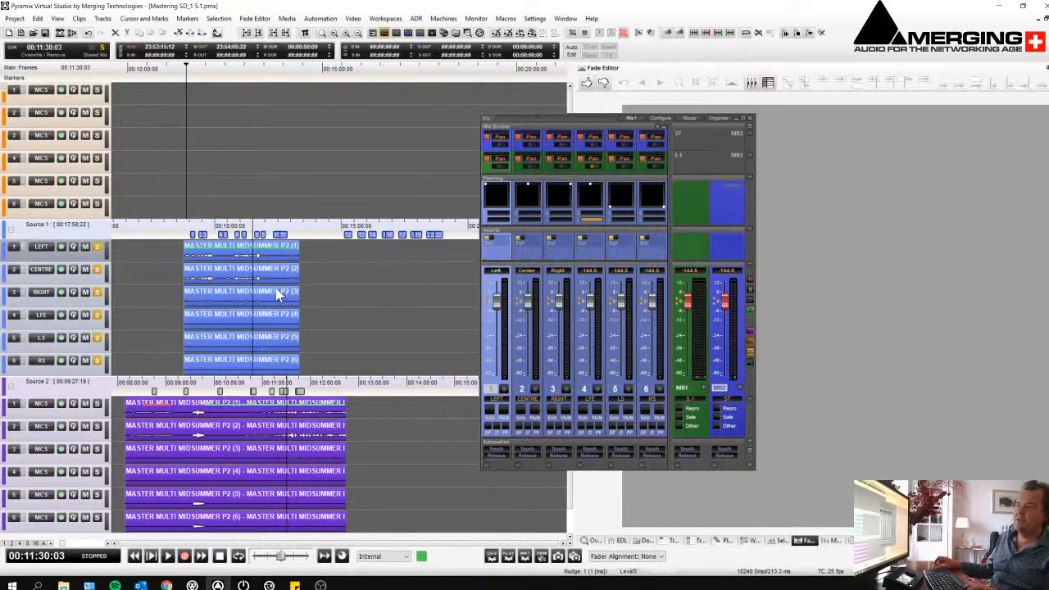
# Examine the six-channel clips of the Source 1 and Source 2 track groups and their markers, selecting each group alternately
pyautogui.scroll(4, 277, 291)
pyautogui.scroll(3, 277, 295)
pyautogui.scroll(-3, 277, 295)
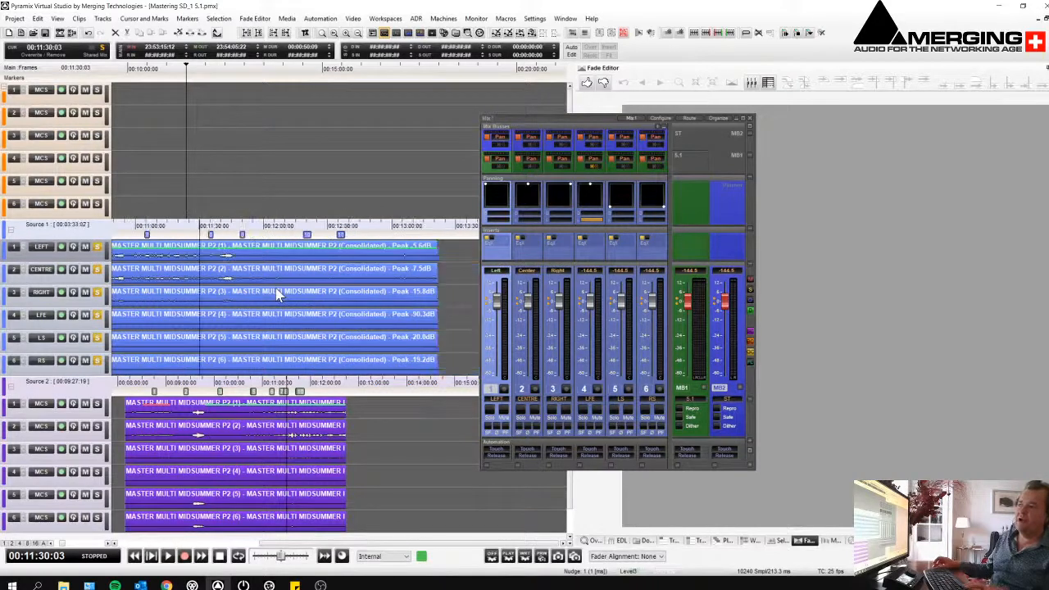
pyautogui.click(250, 273)
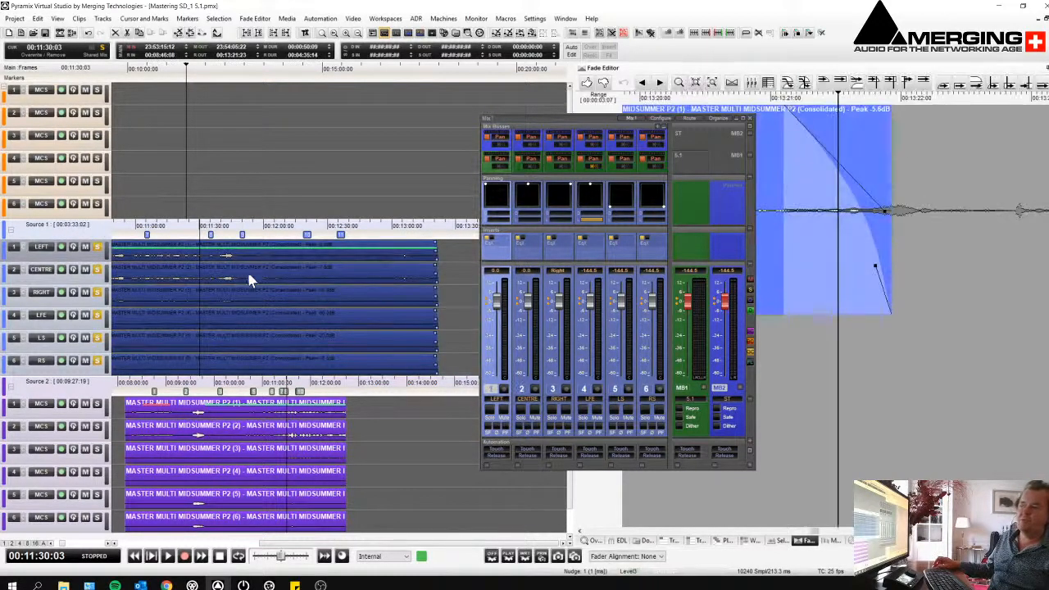
pyautogui.click(259, 424)
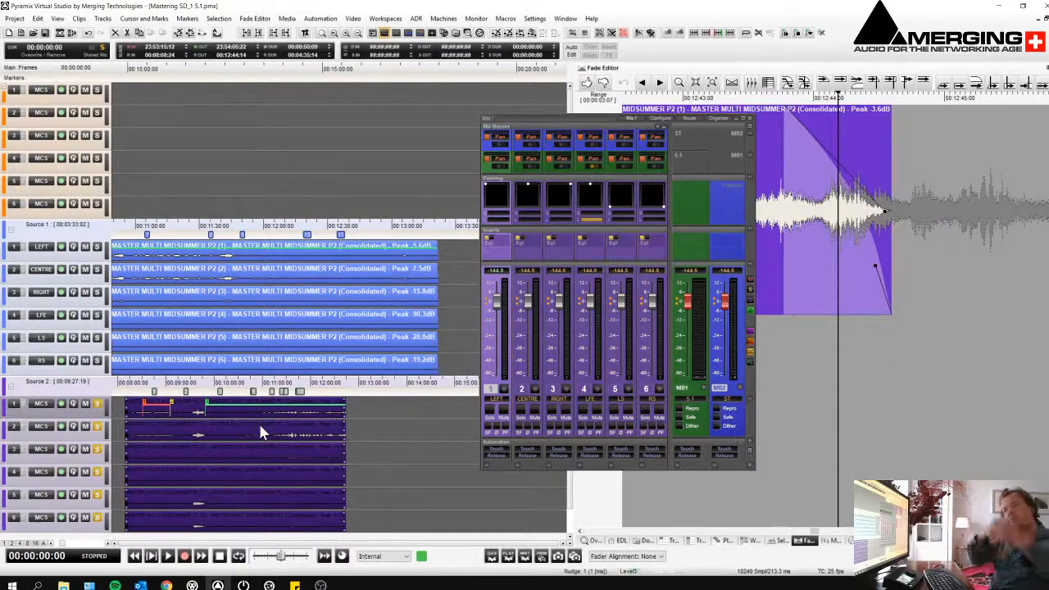
pyautogui.hscroll(-3, 262, 377)
pyautogui.hscroll(1, 281, 363)
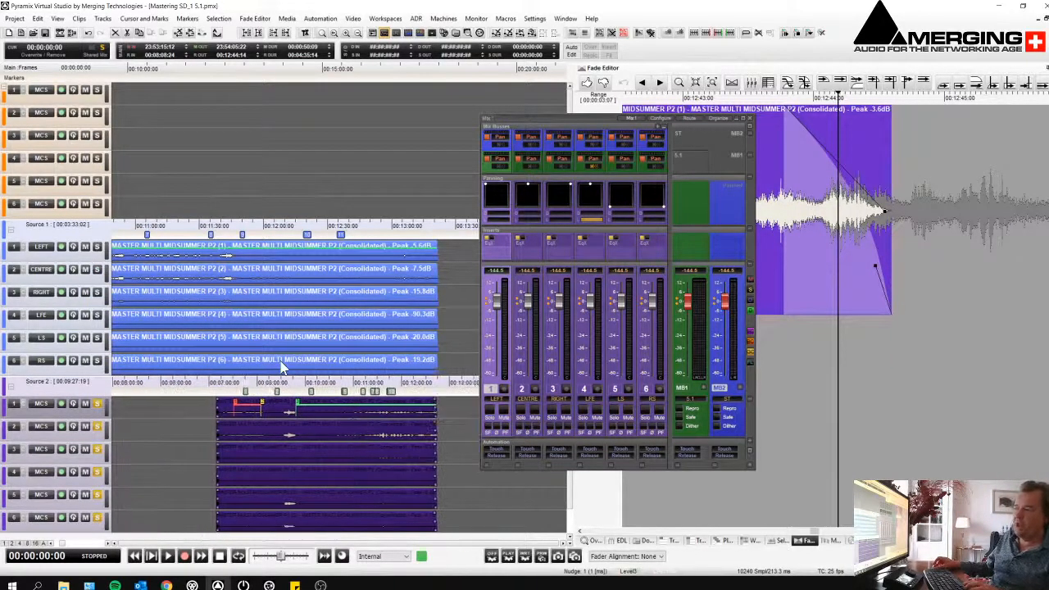
pyautogui.hscroll(3, 281, 366)
pyautogui.click(270, 311)
pyautogui.hscroll(-1, 269, 311)
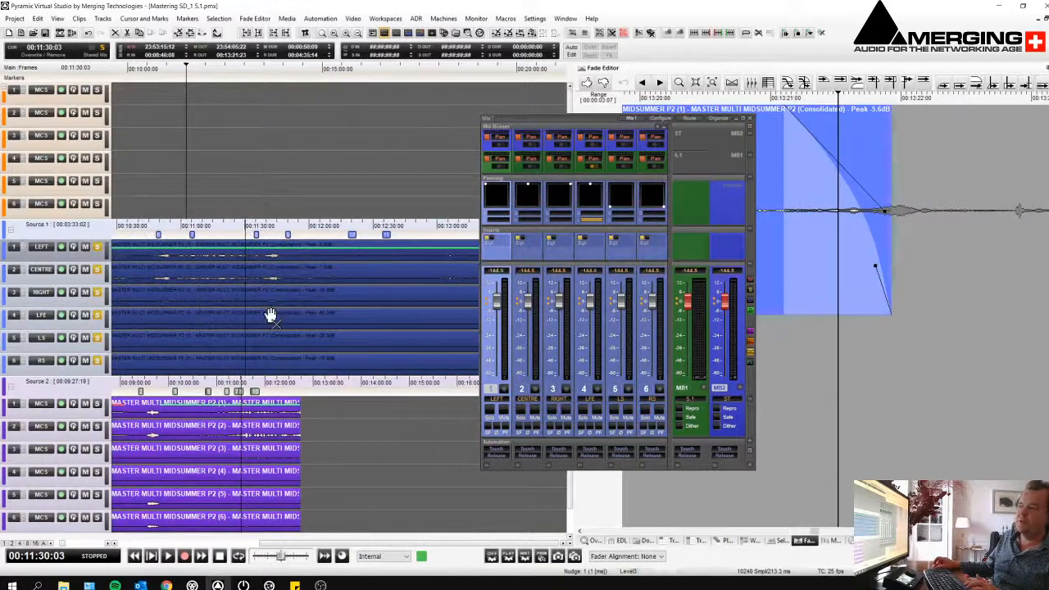
pyautogui.scroll(-1, 234, 287)
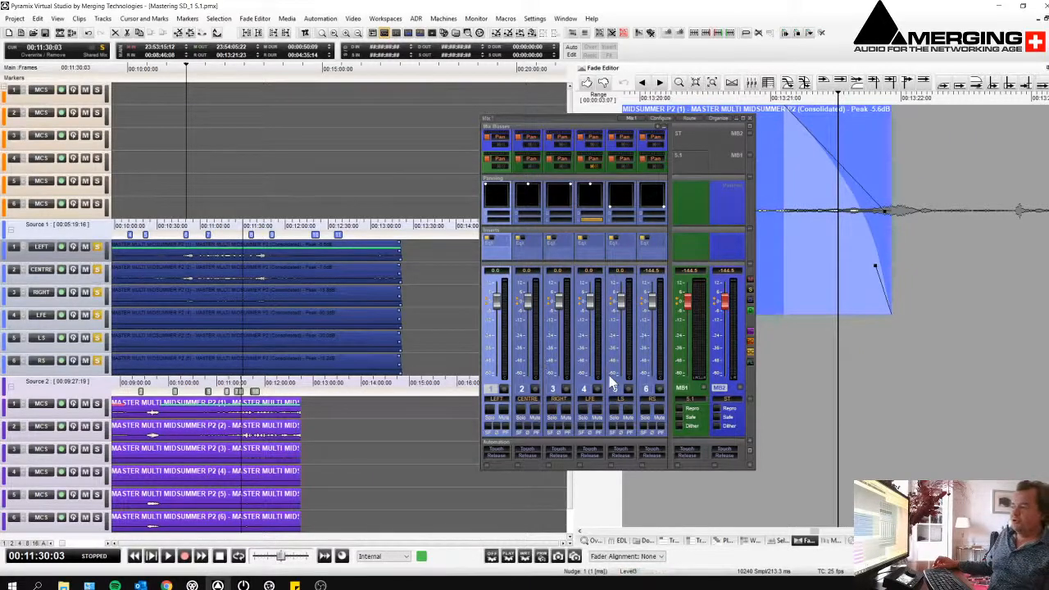
pyautogui.click(427, 305)
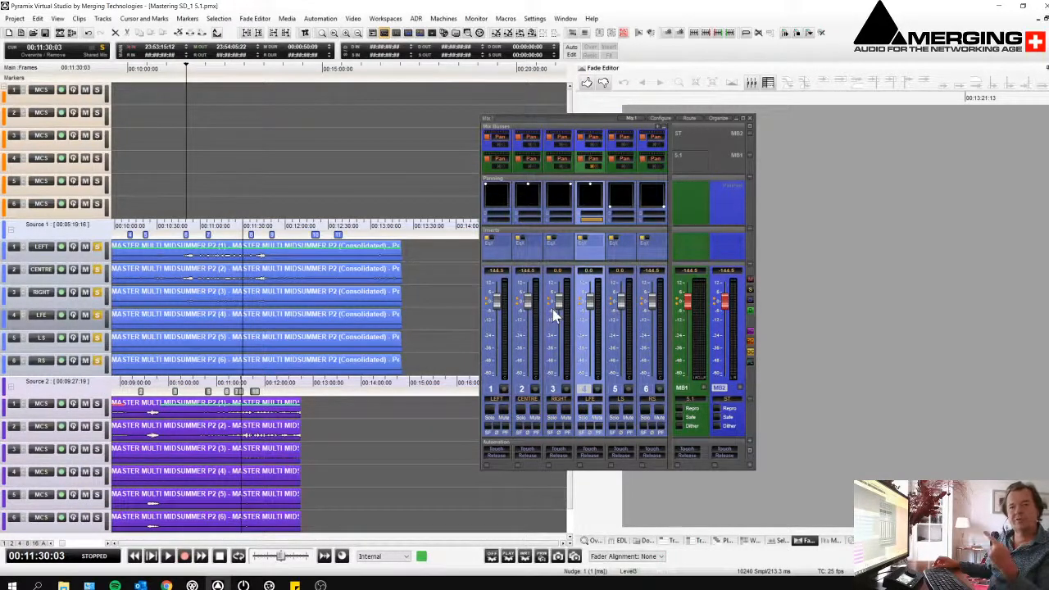
# Compare the mixer strip colours and solo states of the Destination, Source 1 and Source 2 track groups, selecting each group in turn
pyautogui.click(423, 420)
pyautogui.click(411, 145)
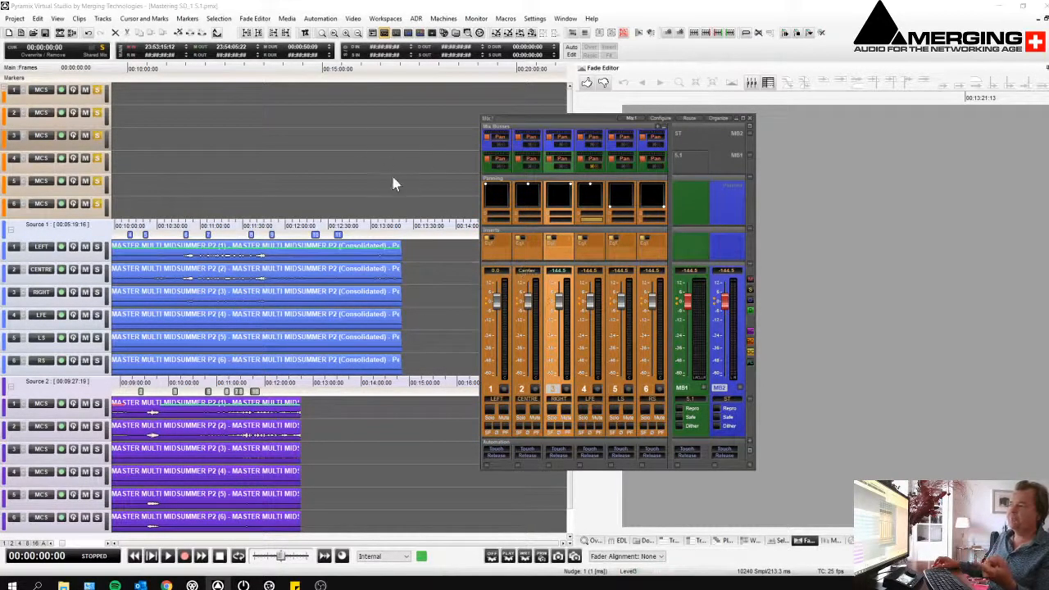
pyautogui.click(414, 283)
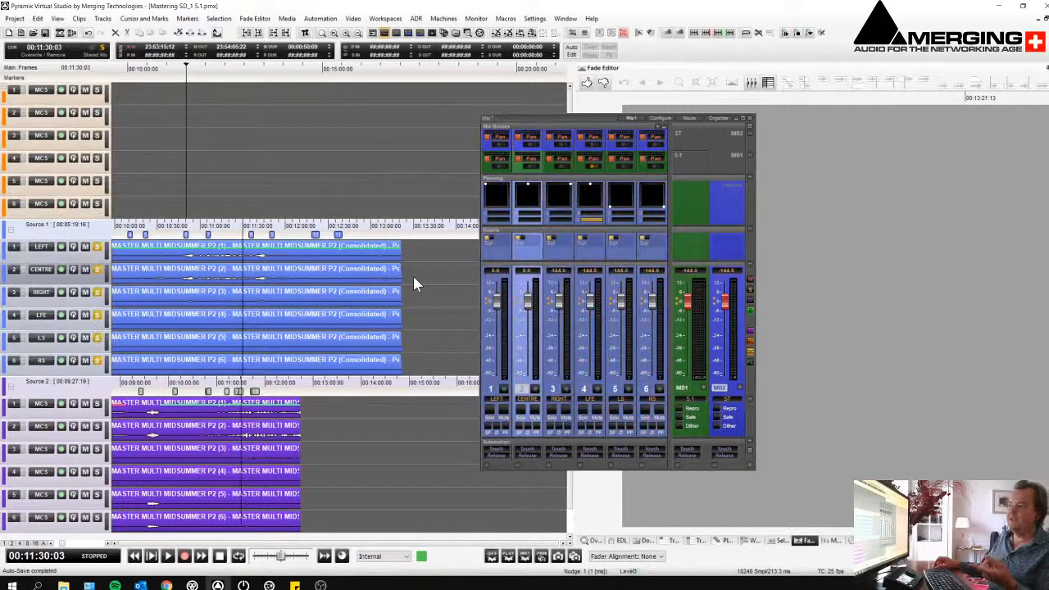
pyautogui.click(391, 452)
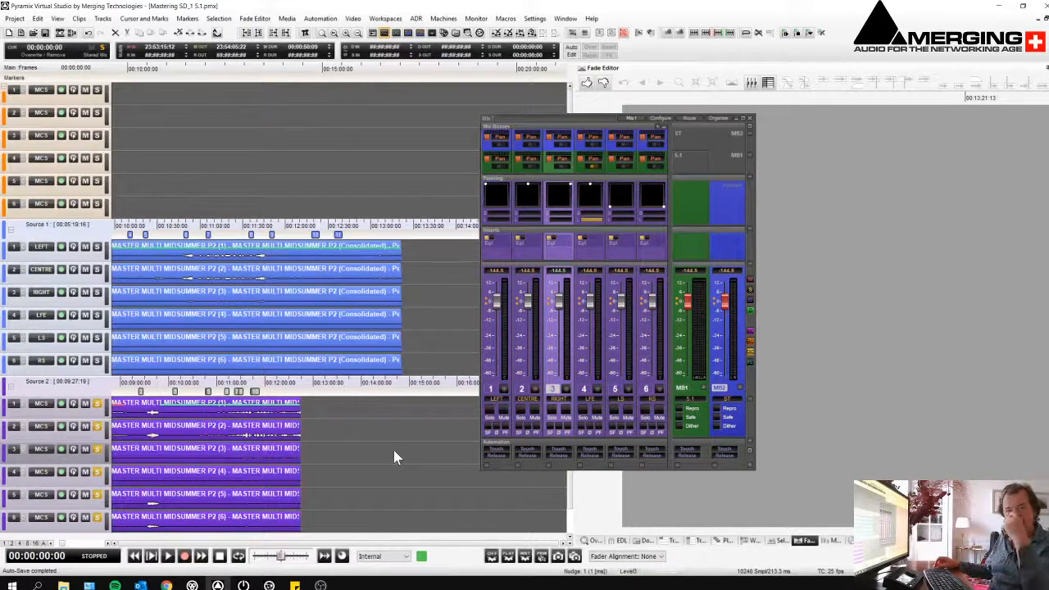
# Close the mixer and set the Destination track group's Collapsed Display to its first MCS track
pyautogui.click(748, 119)
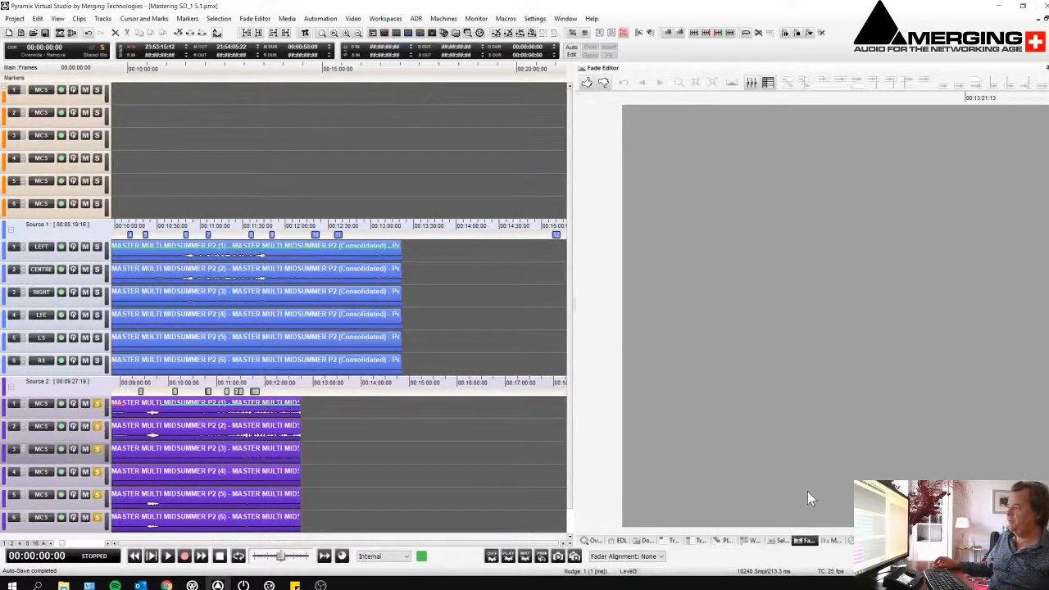
pyautogui.click(697, 541)
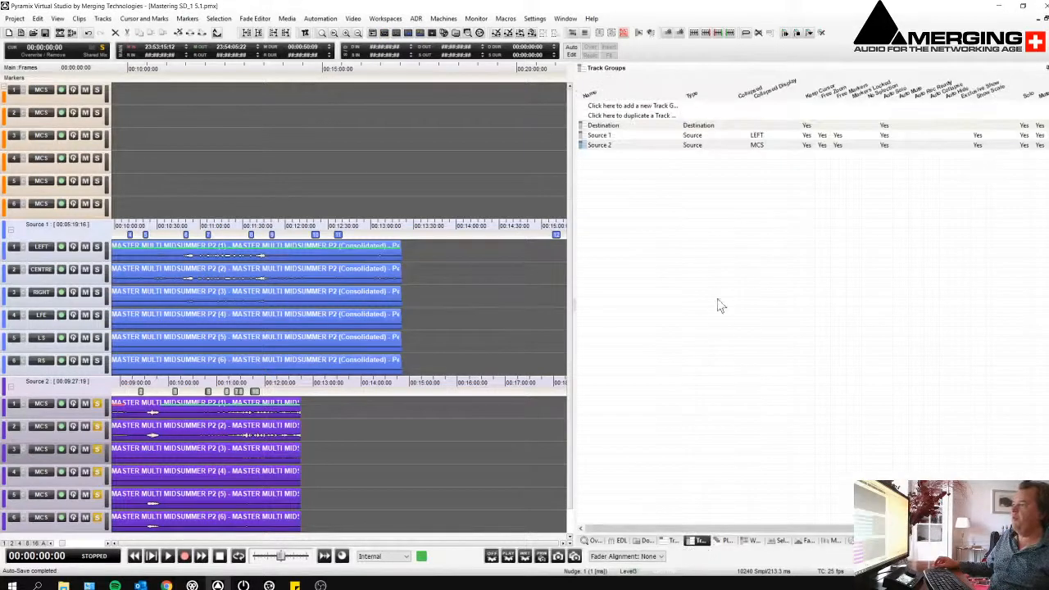
pyautogui.click(770, 126)
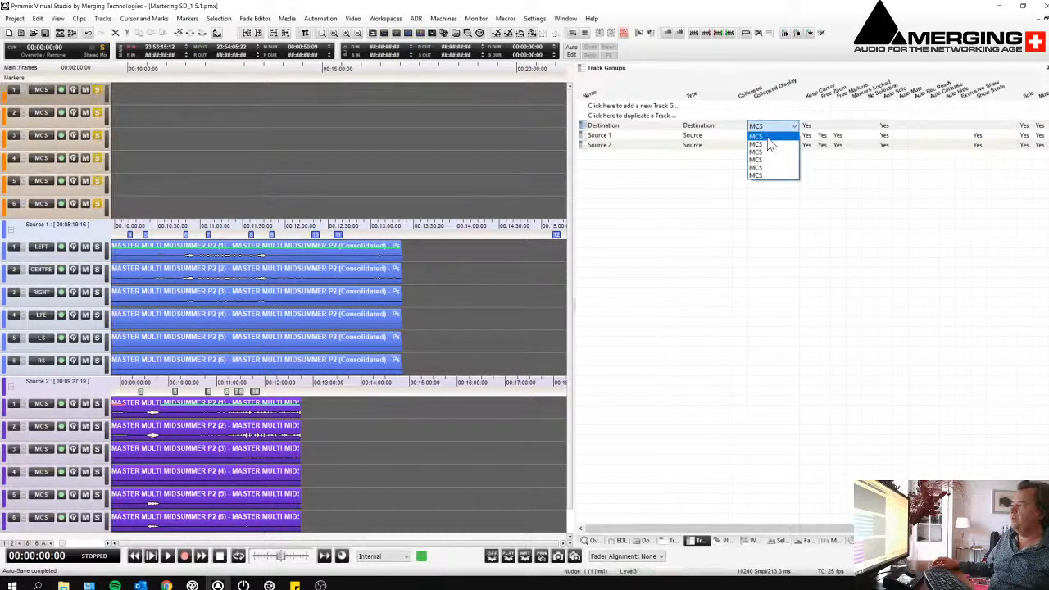
pyautogui.click(769, 137)
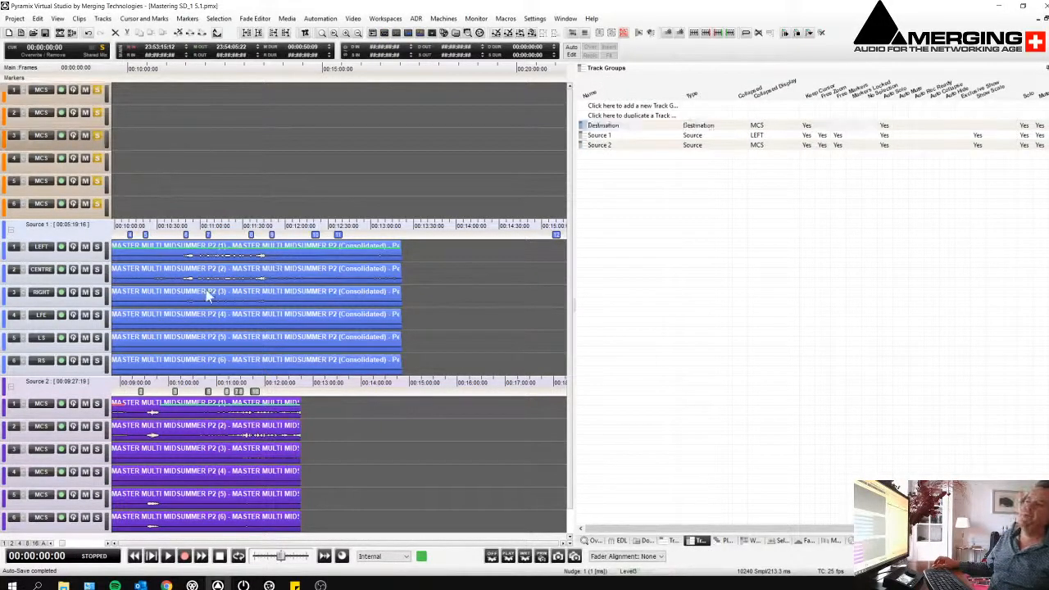
# Enable Auto Collapse for the Destination, Source 1 and Source 2 track groups and enlarge the tracks to fill the timeline height
pyautogui.click(208, 297)
pyautogui.click(179, 453)
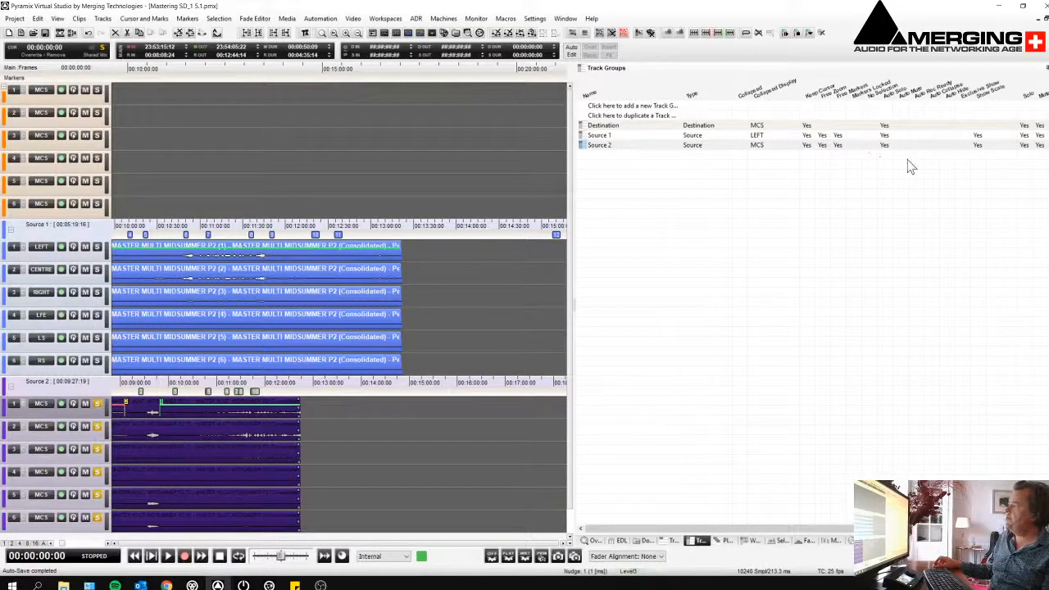
pyautogui.click(932, 126)
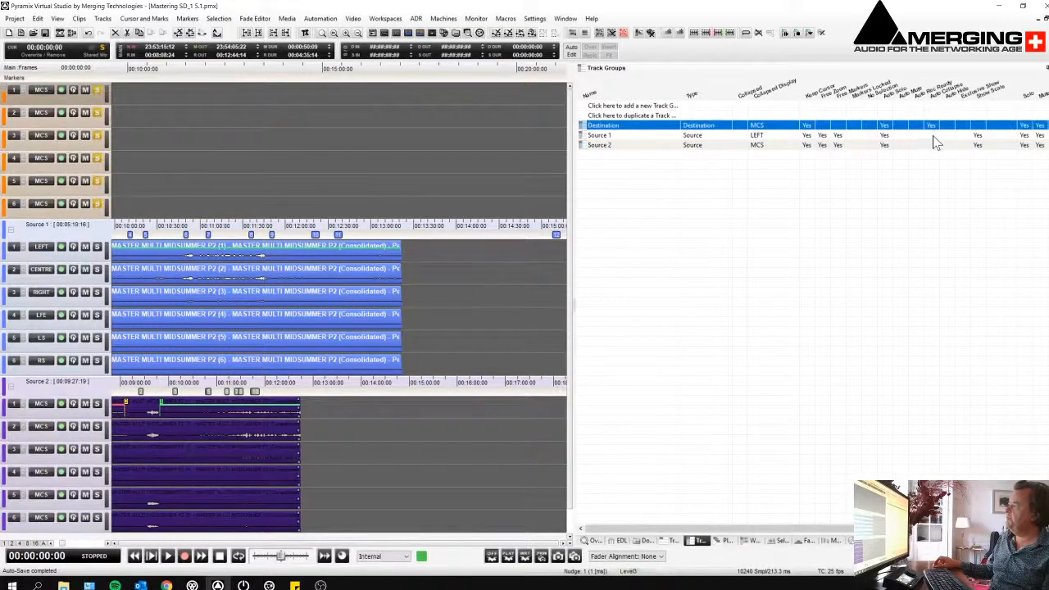
pyautogui.click(932, 135)
pyautogui.click(929, 146)
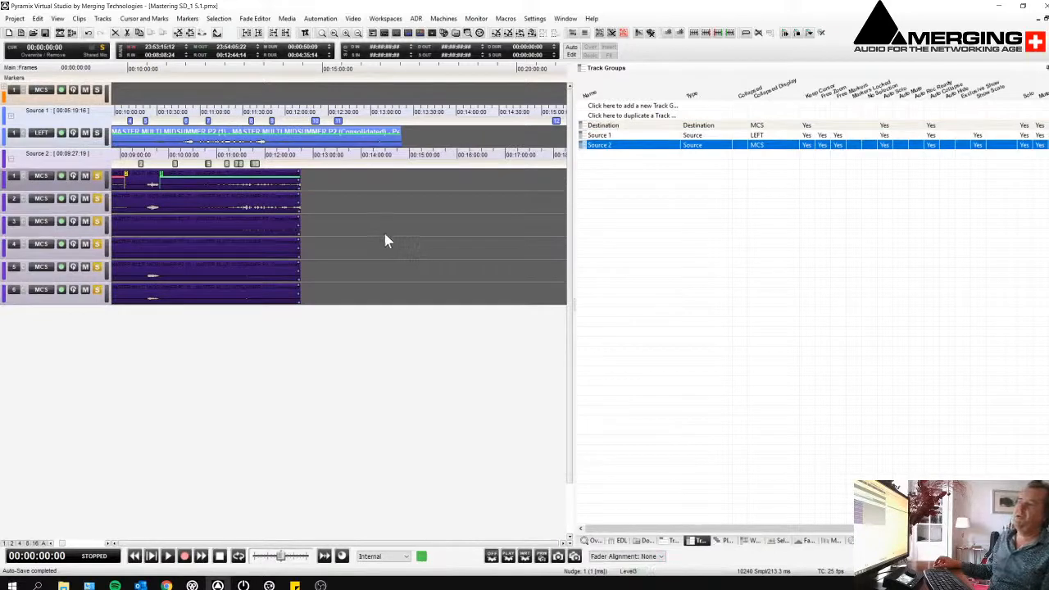
pyautogui.click(44, 543)
pyautogui.click(423, 321)
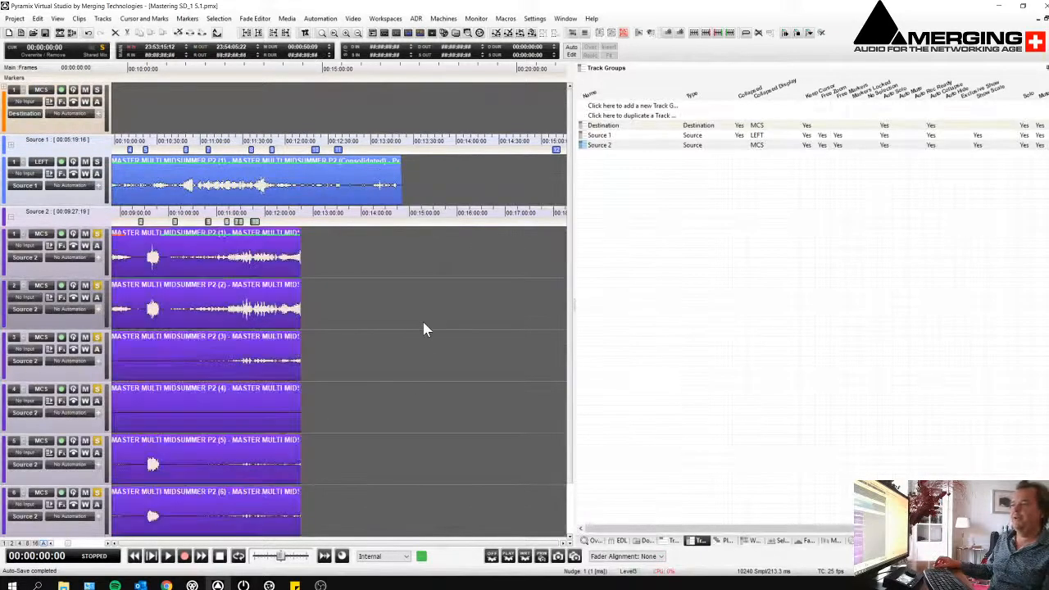
# Audition Source 2 from about 00:09:45:18 and Source 1 from 00:11:30:03, then select the Destination group to check automatic collapsing and soloing
pyautogui.click(186, 273)
pyautogui.click(156, 214)
pyautogui.press('space')
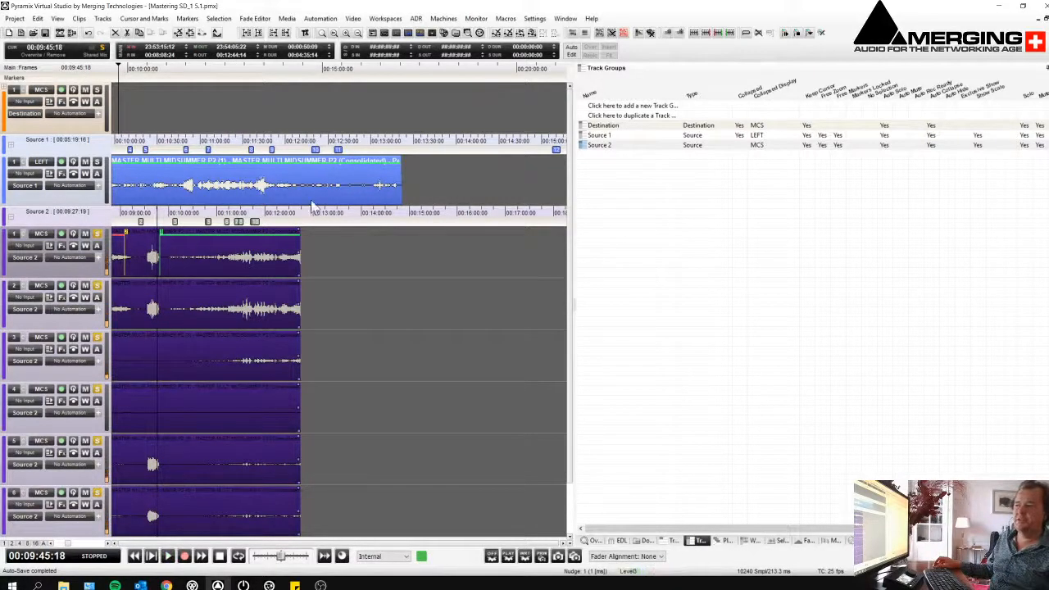
pyautogui.click(261, 184)
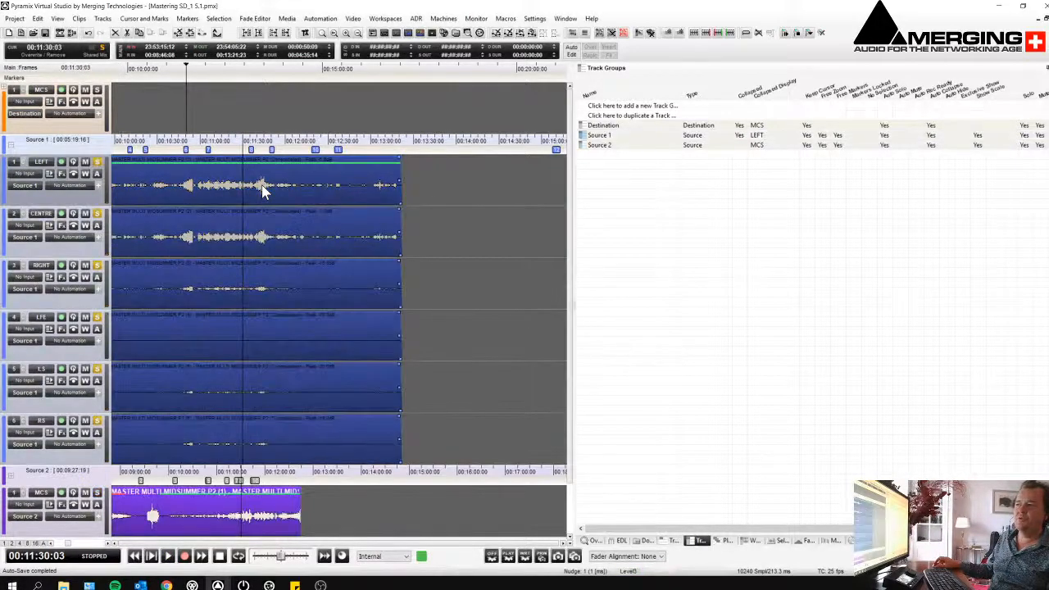
pyautogui.press('space')
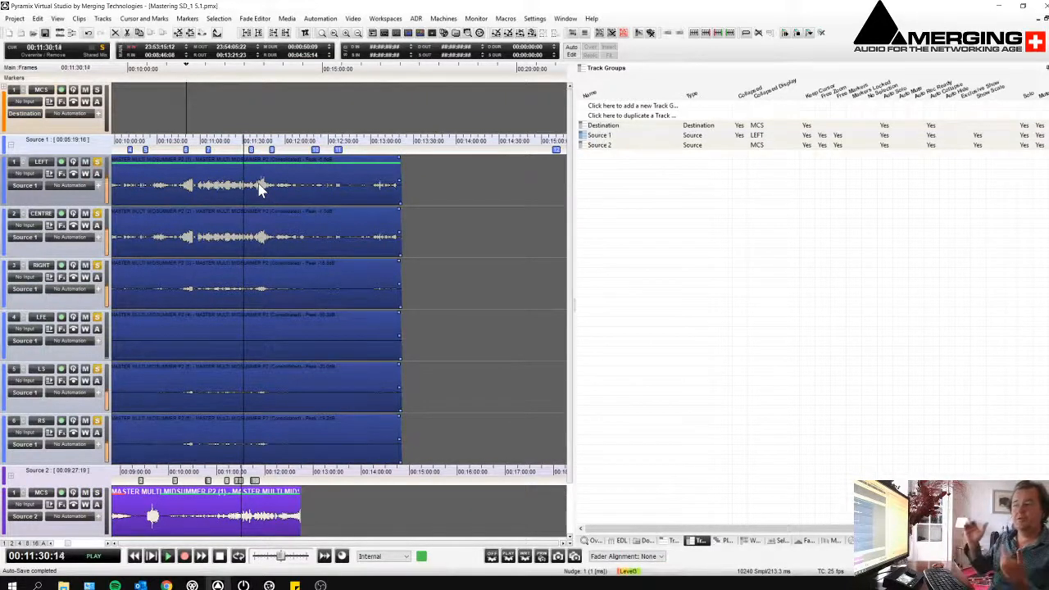
pyautogui.press('space')
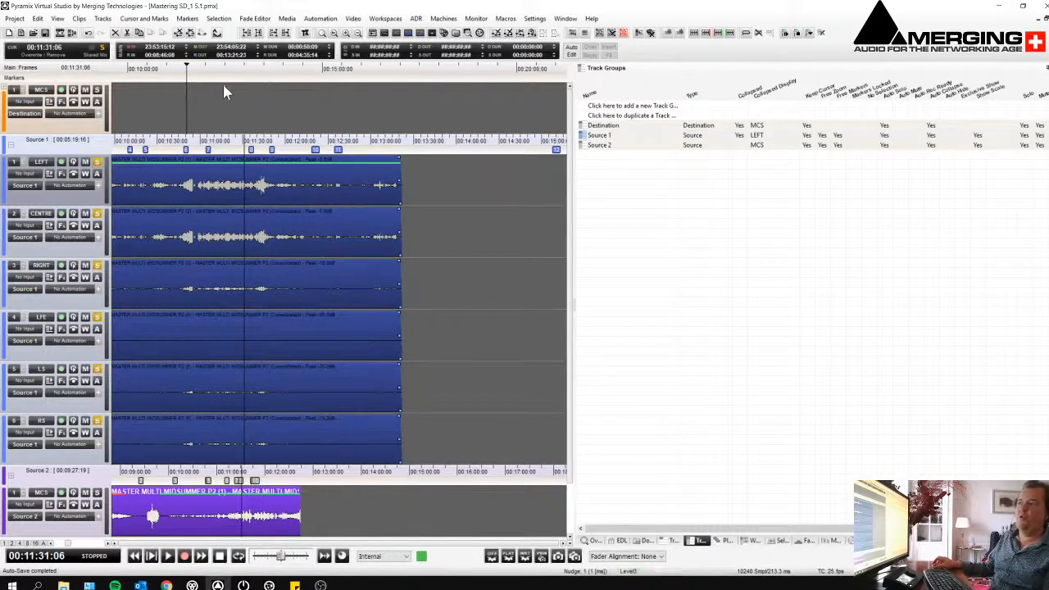
pyautogui.click(225, 110)
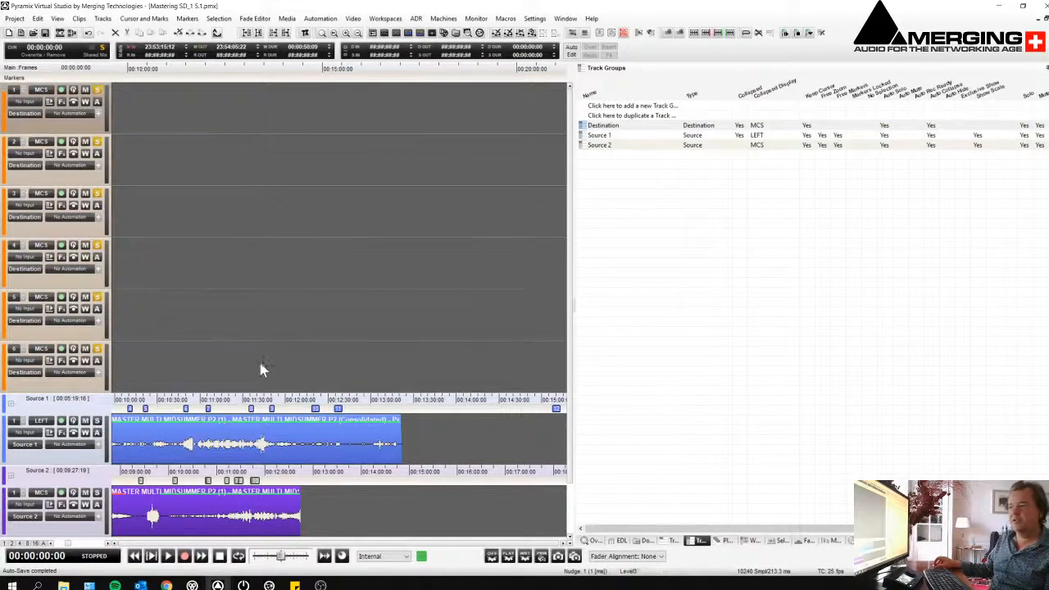
# Set the Source 1 mark in at 00:08:57:07 and its mark out at 00:09:56:14
pyautogui.click(256, 448)
pyautogui.hscroll(-3, 255, 447)
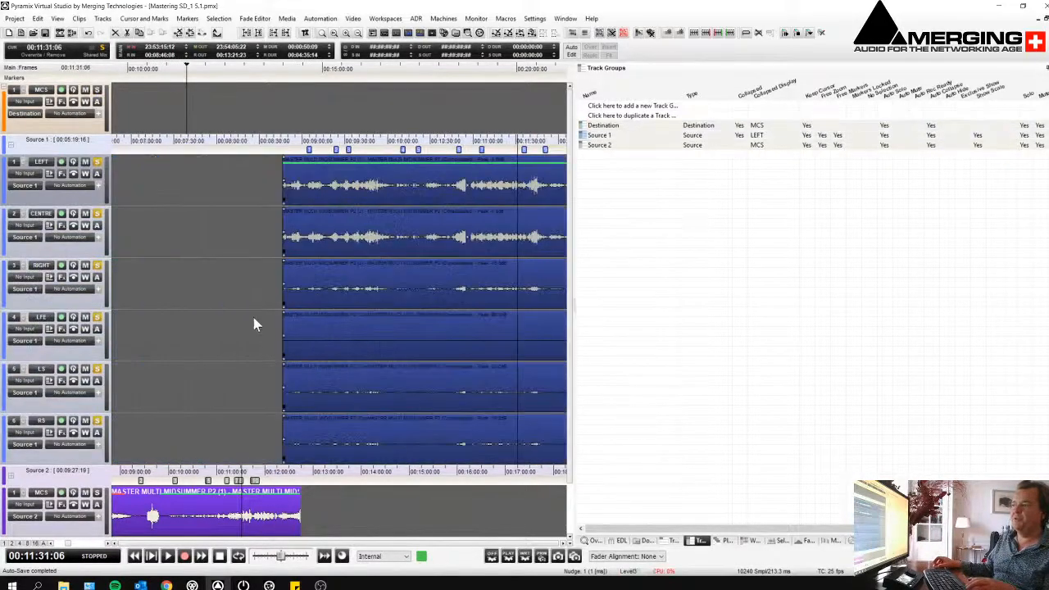
pyautogui.click(298, 141)
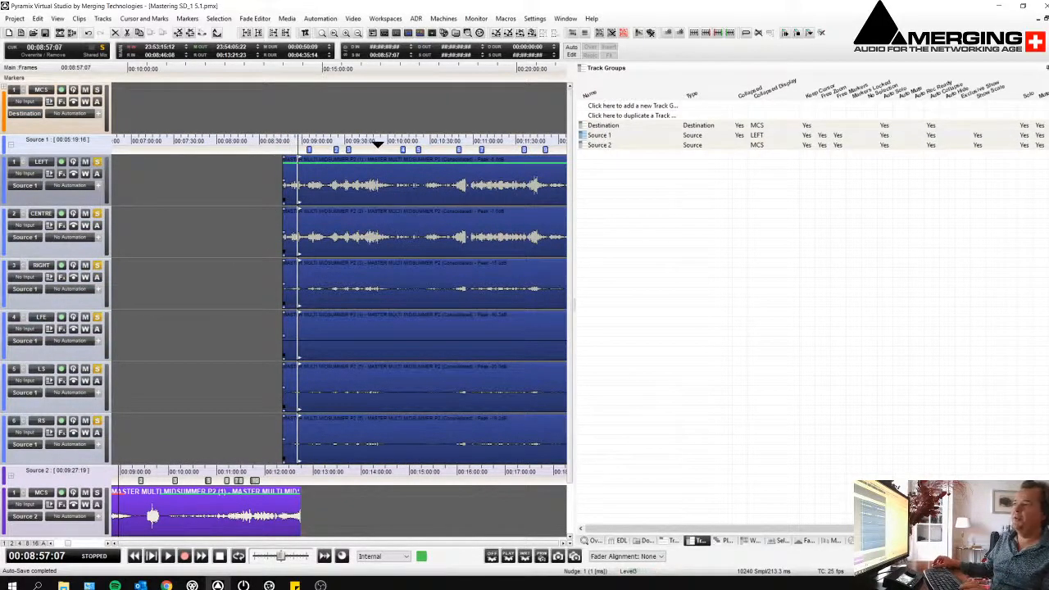
pyautogui.click(384, 150)
pyautogui.click(383, 145)
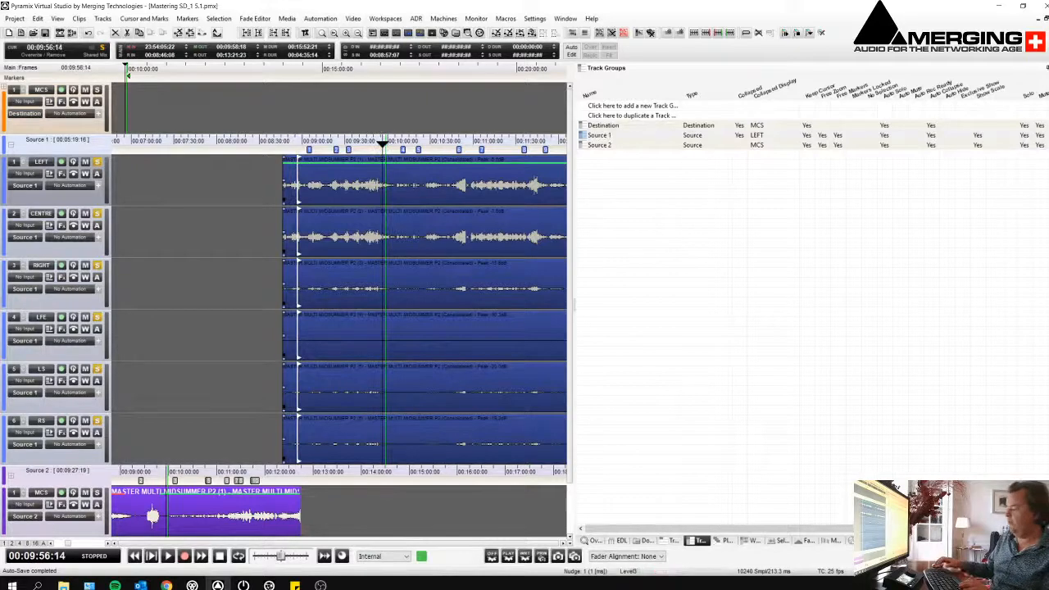
pyautogui.press('o')
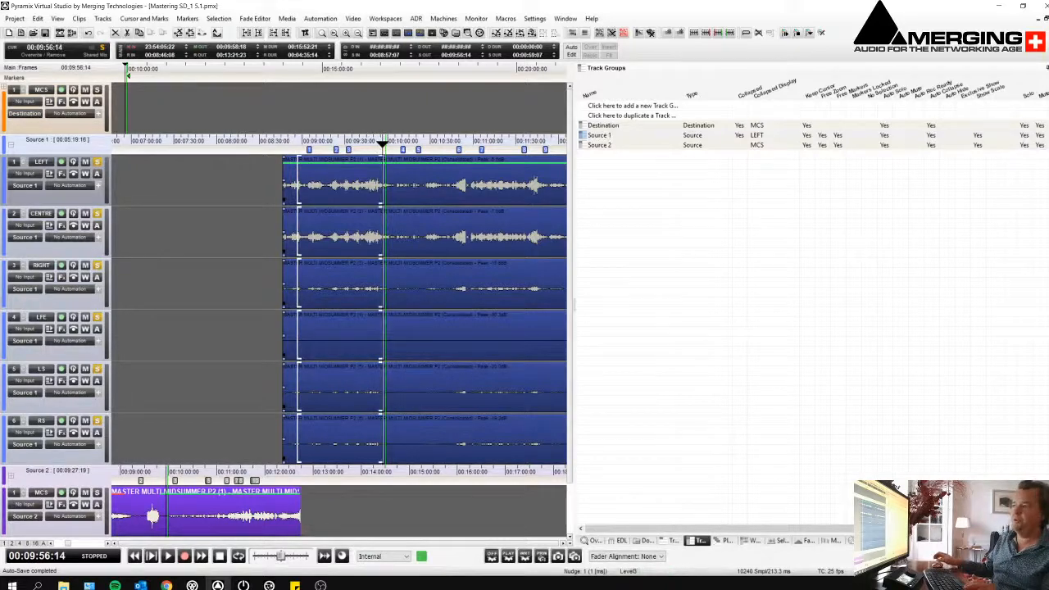
# Place the Destination mark in at 00:00:00:00 and perform an Auto Edit of the marked Source 1 range
pyautogui.click(284, 101)
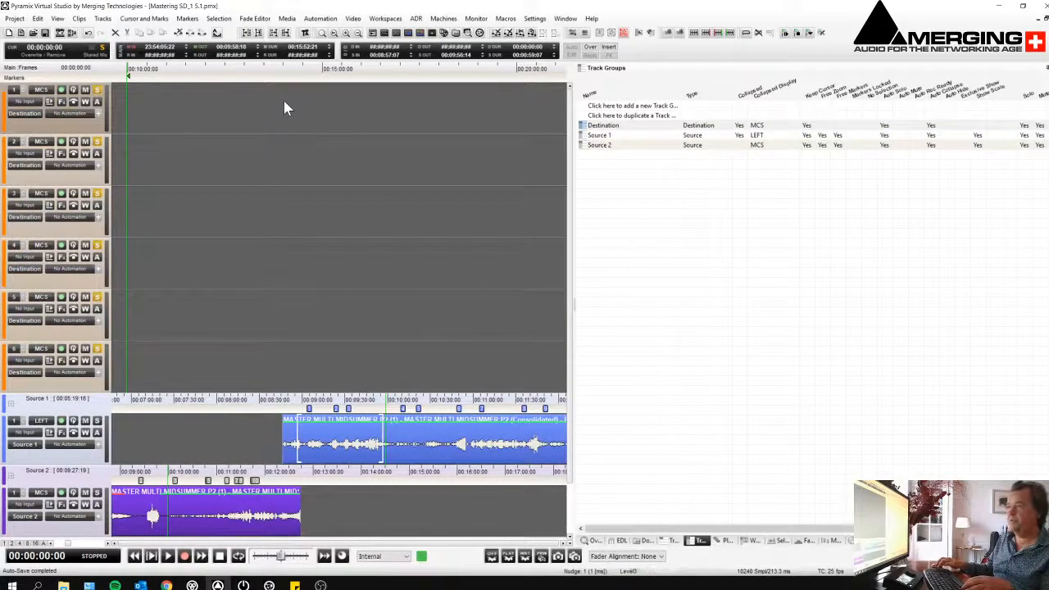
pyautogui.hotkey('ctrl', 'g')
pyautogui.press('Return')
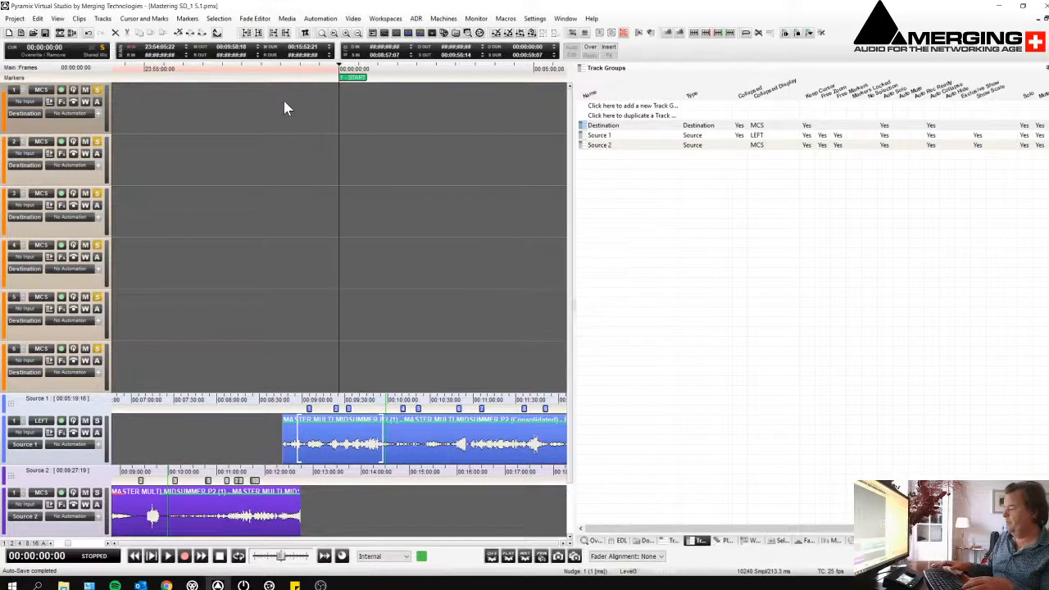
pyautogui.press('i')
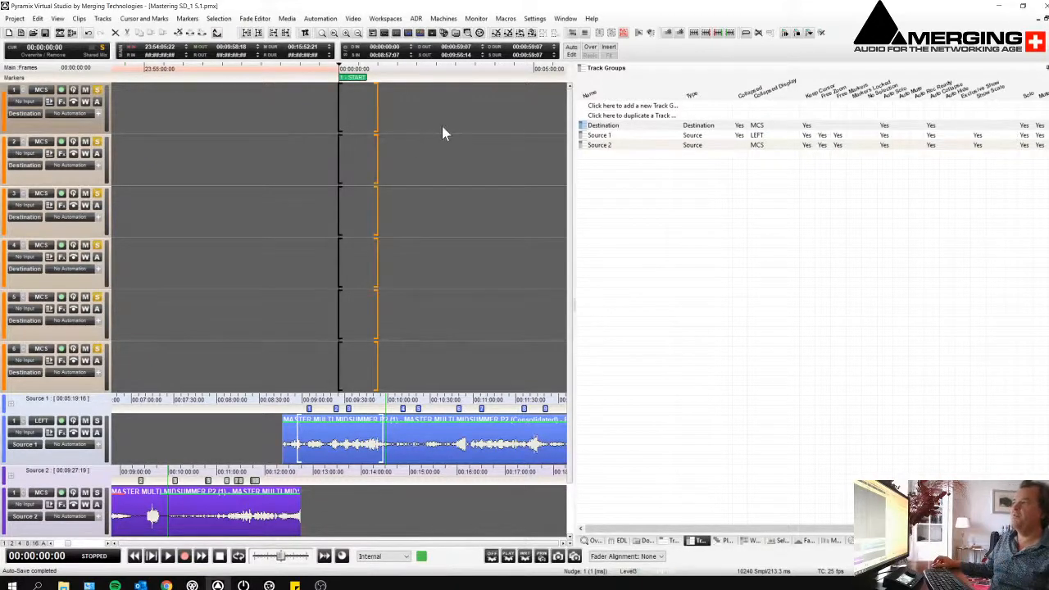
pyautogui.click(571, 52)
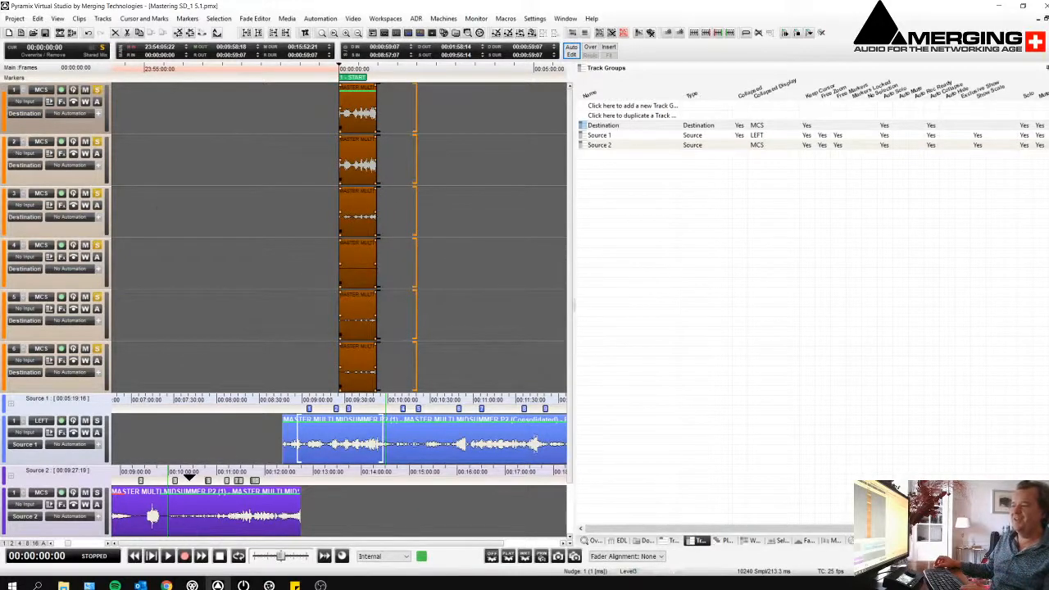
# Set the Source 2 mark in at 00:09:46:00 and Auto Edit its remaining material onto the Destination tracks at 00:00:59:07
pyautogui.click(159, 474)
pyautogui.click(157, 215)
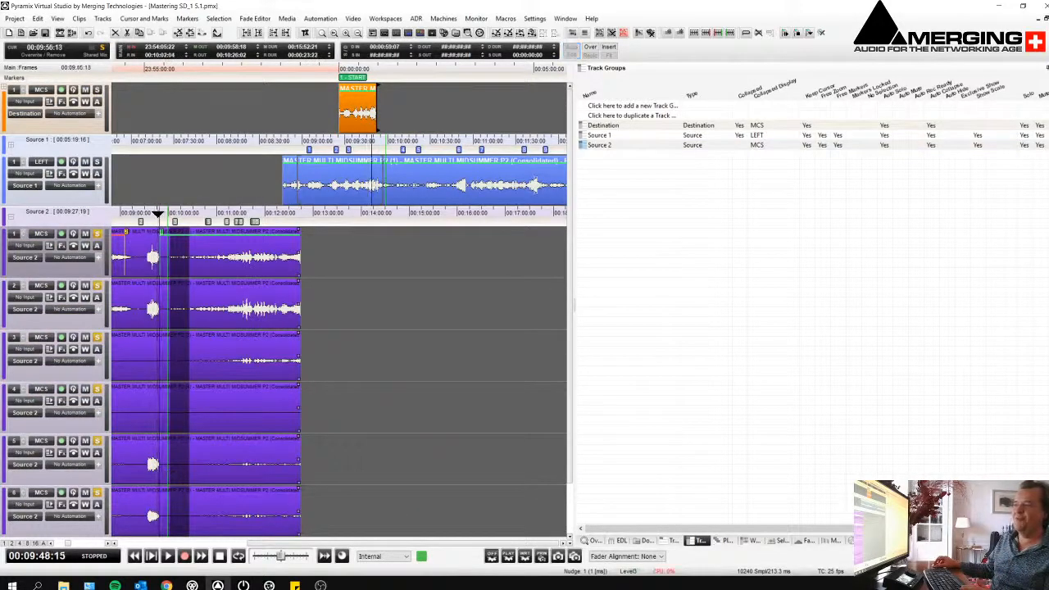
pyautogui.moveTo(157, 215); pyautogui.dragTo(156, 215)
pyautogui.click(225, 267)
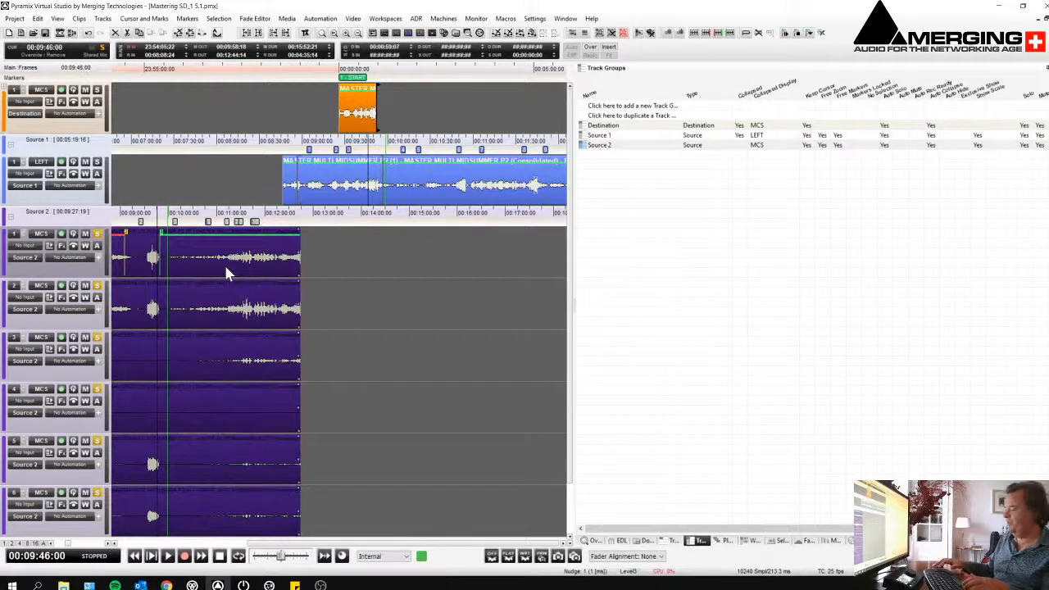
pyautogui.press('t')
pyautogui.click(389, 102)
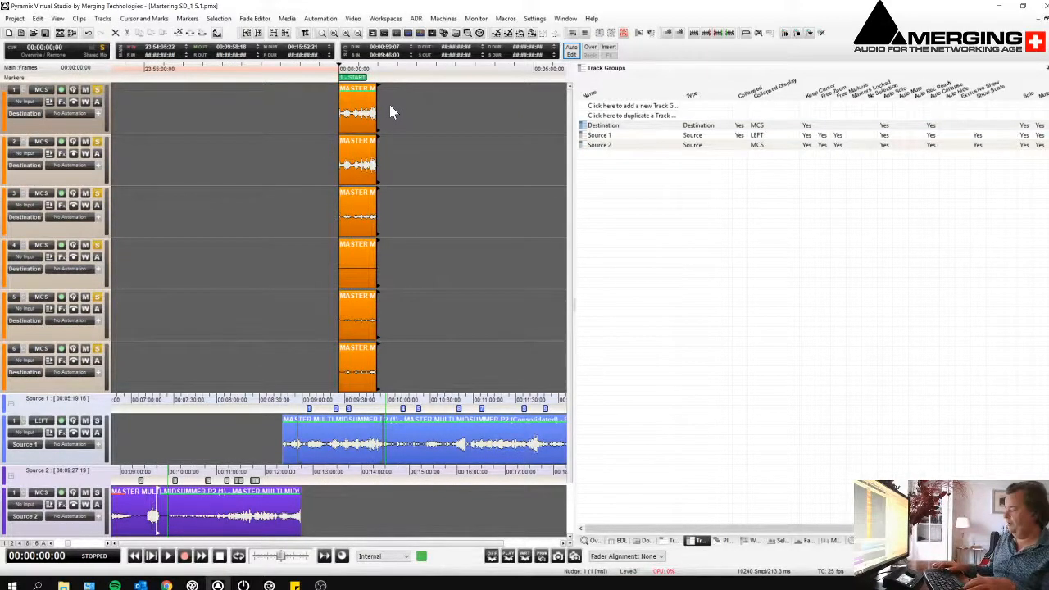
pyautogui.click(571, 53)
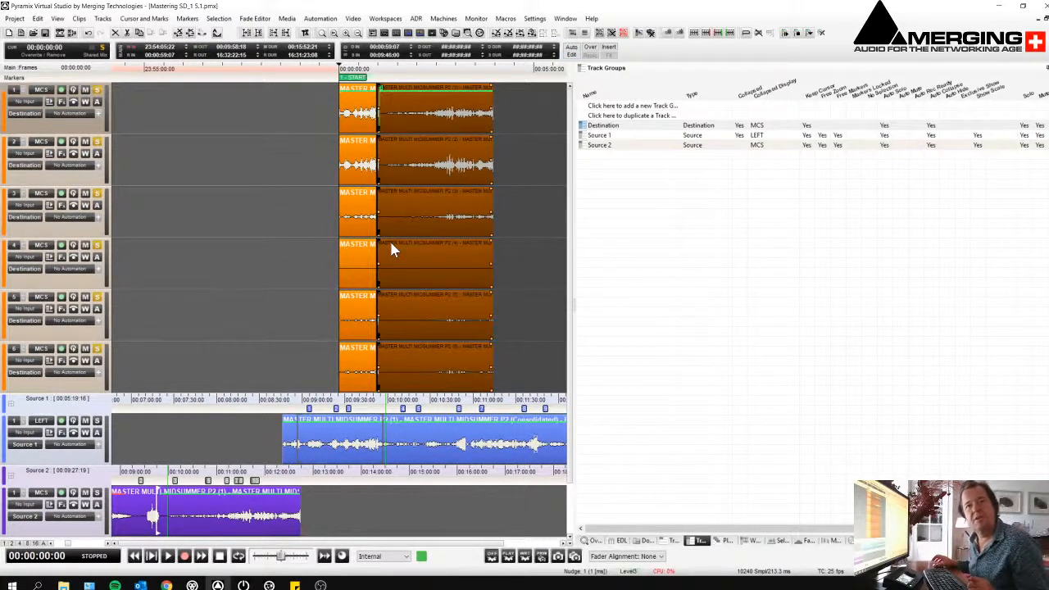
# Examine the crossfade between the two Destination clips at 00:00:59:07 in the timeline and in the Fade Editor
pyautogui.click(386, 171)
pyautogui.click(439, 170)
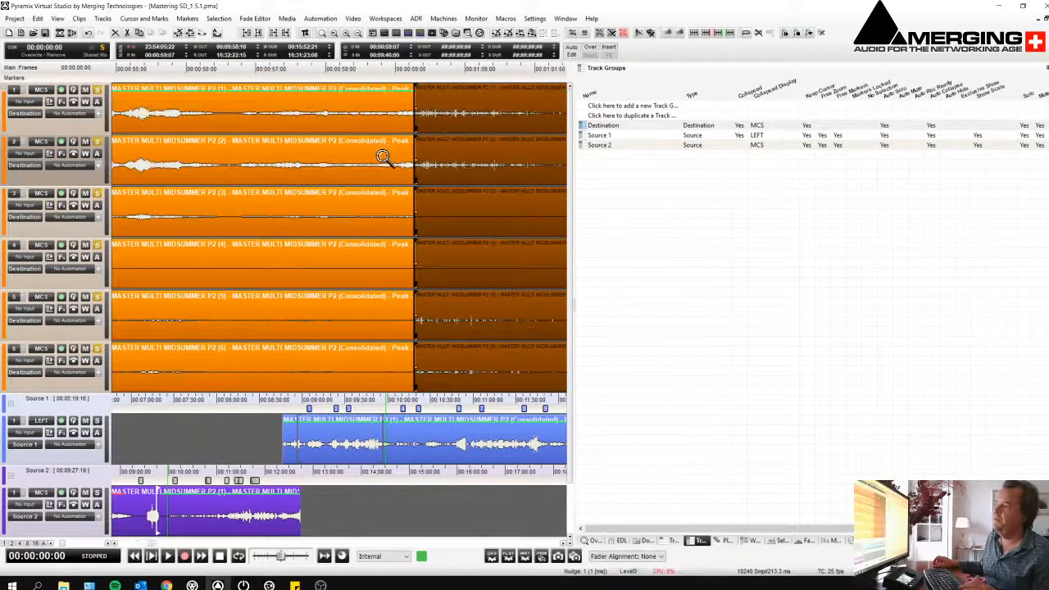
pyautogui.click(426, 168)
pyautogui.click(386, 169)
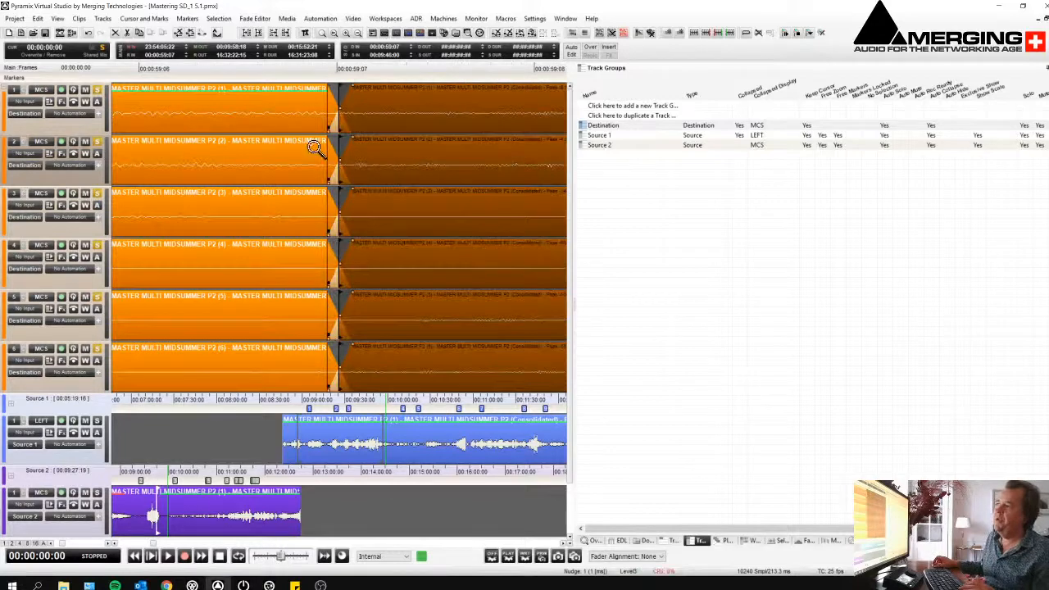
pyautogui.click(379, 172)
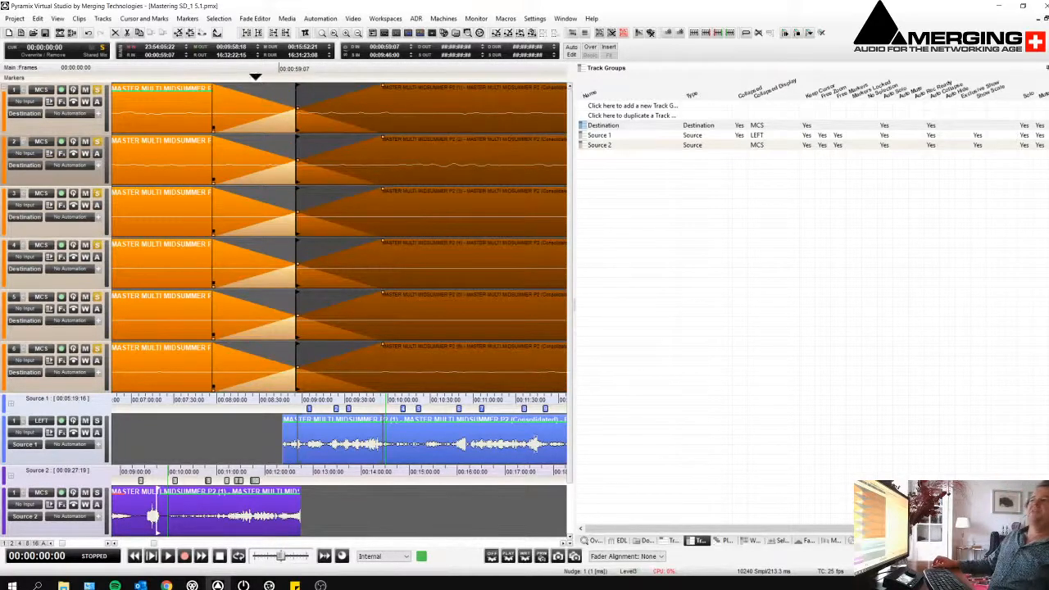
pyautogui.click(277, 101)
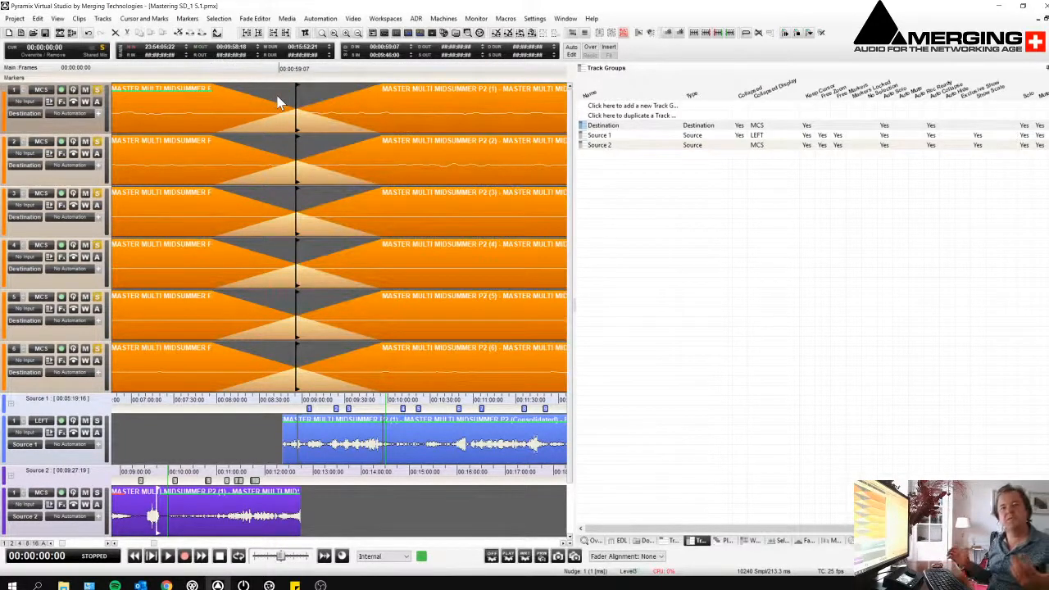
pyautogui.click(804, 541)
pyautogui.click(341, 100)
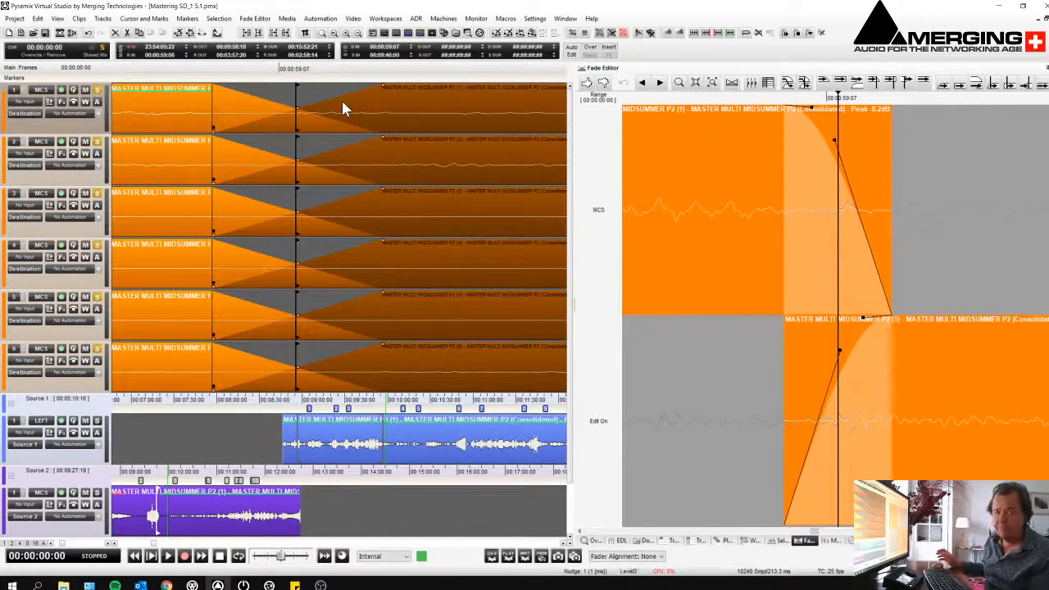
# Toggle the Auto-Crossfade editing option
pyautogui.click(37, 18)
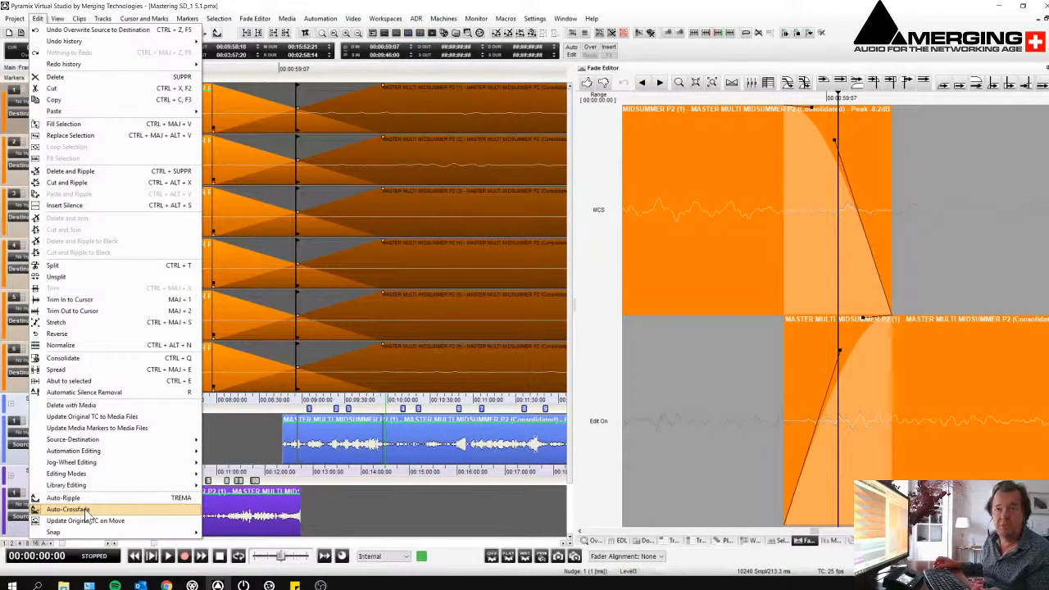
pyautogui.click(85, 509)
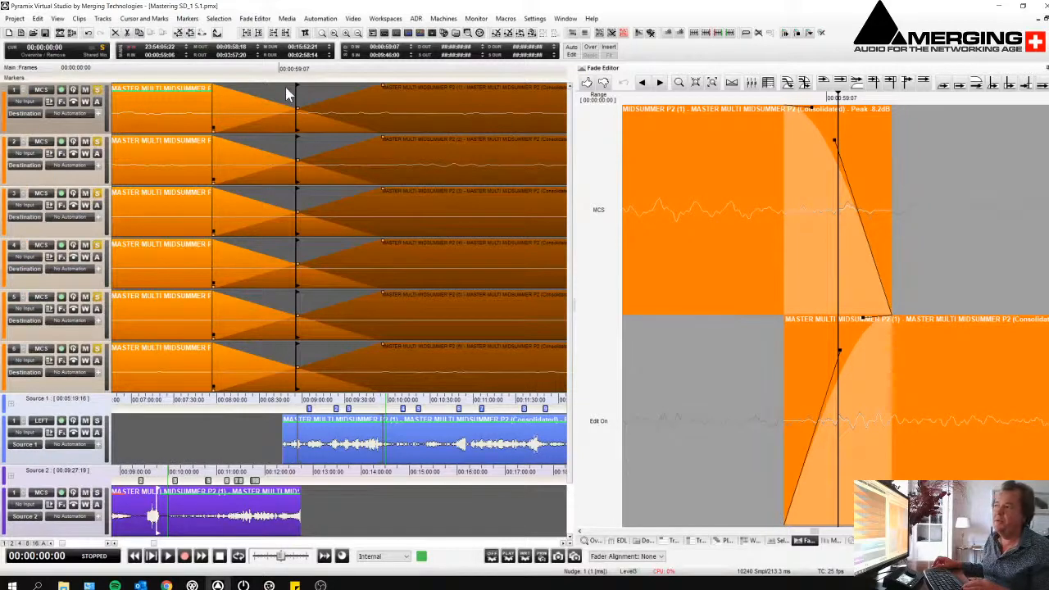
# Place the Destination mark in at 00:03:43:00, shortly before the end of the assembled clips
pyautogui.click(286, 88)
pyautogui.scroll(-7, 285, 90)
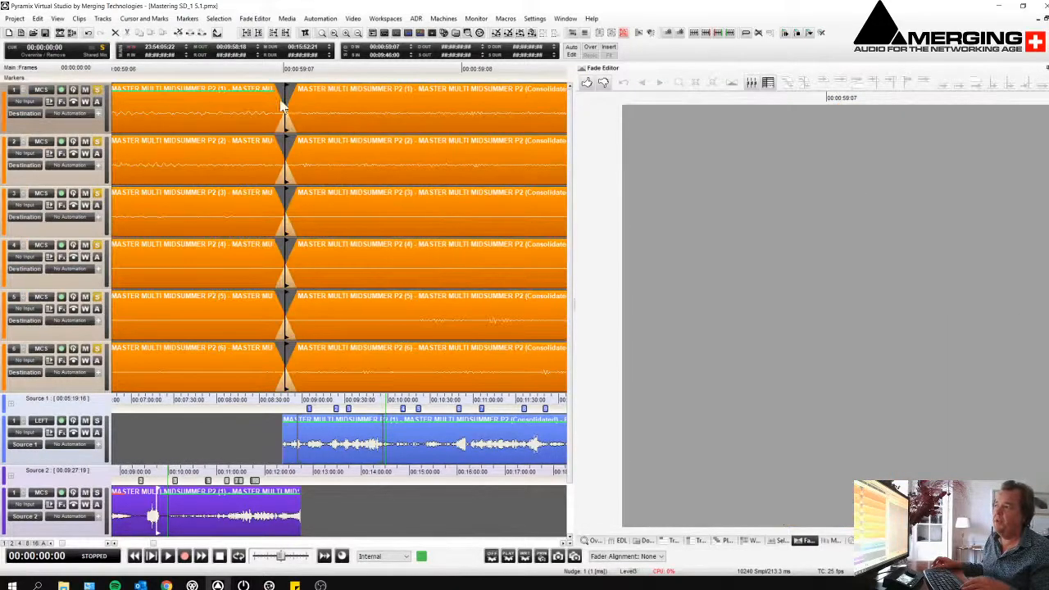
pyautogui.scroll(-5, 489, 105)
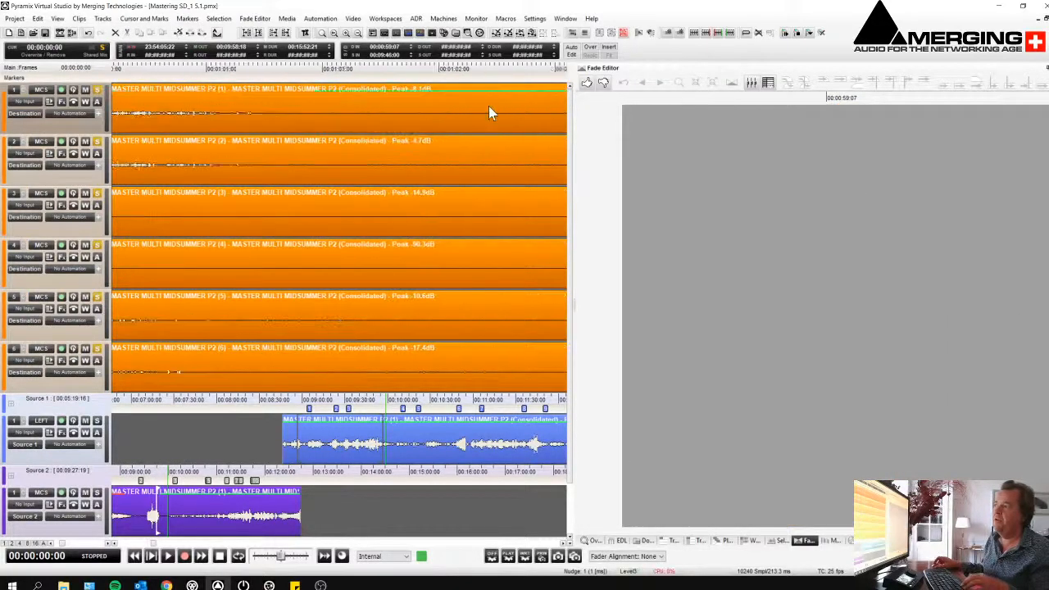
pyautogui.scroll(-5, 486, 107)
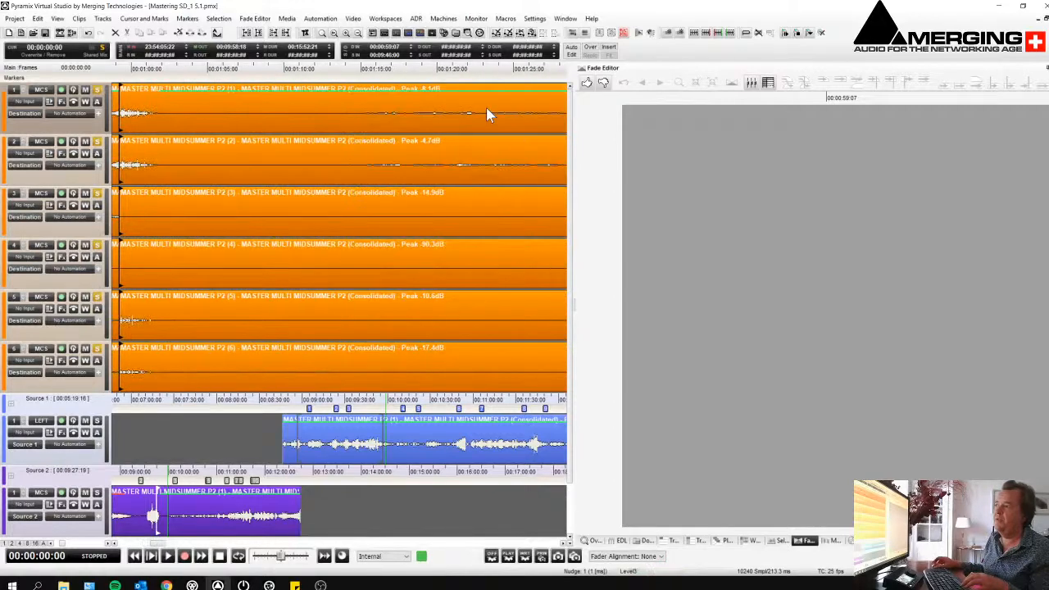
pyautogui.scroll(-6, 486, 107)
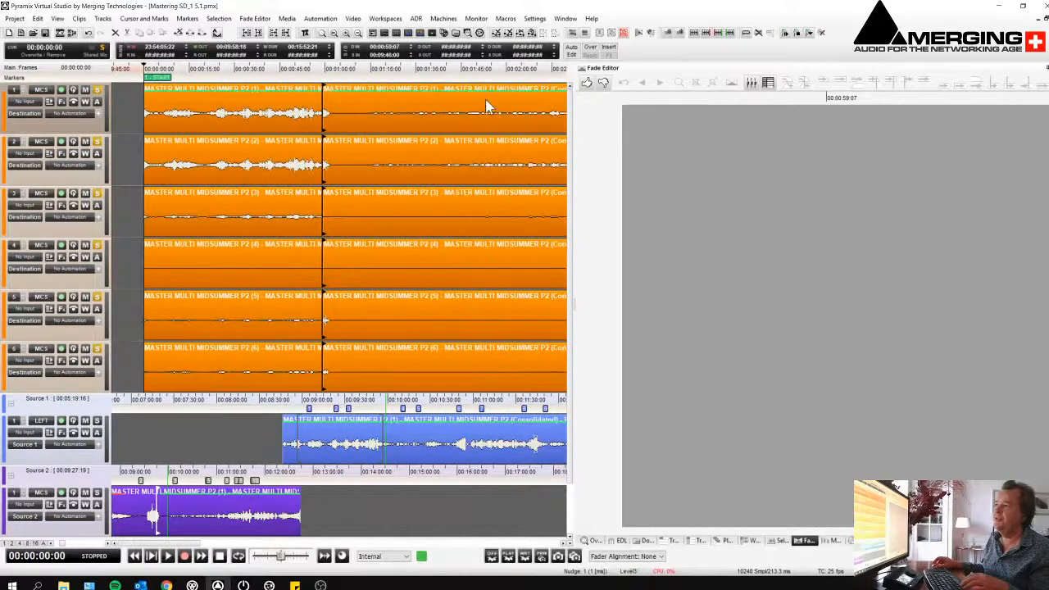
pyautogui.click(486, 100)
pyautogui.press('End')
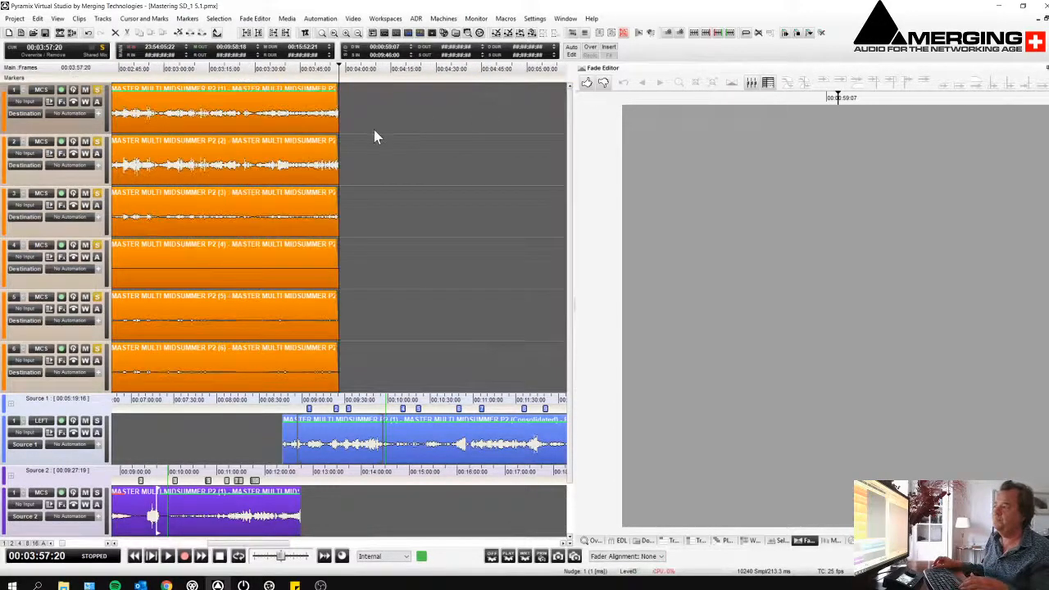
pyautogui.click(294, 103)
pyautogui.press('i')
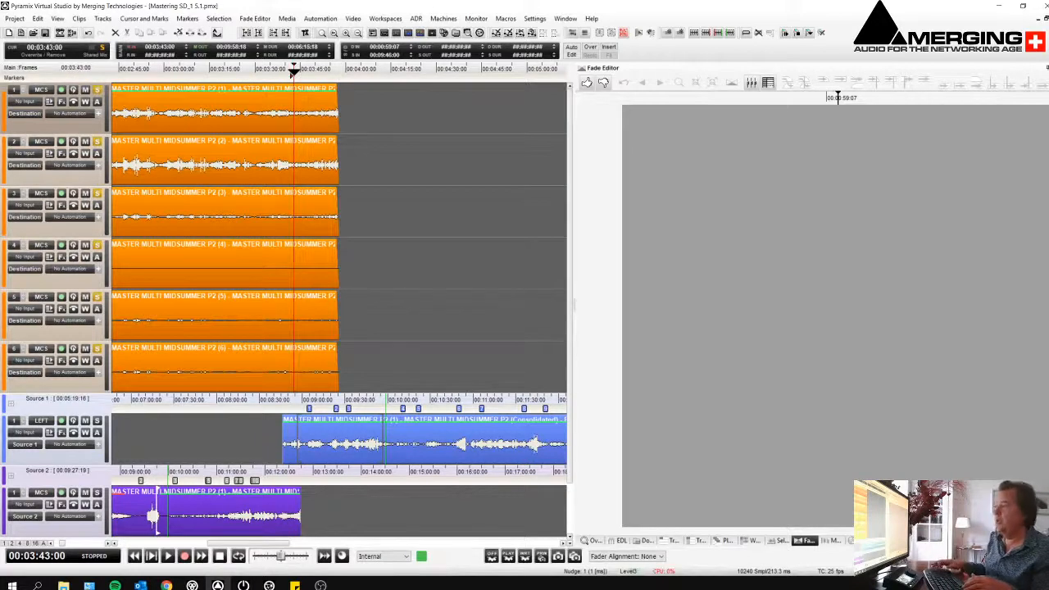
pyautogui.press('[')
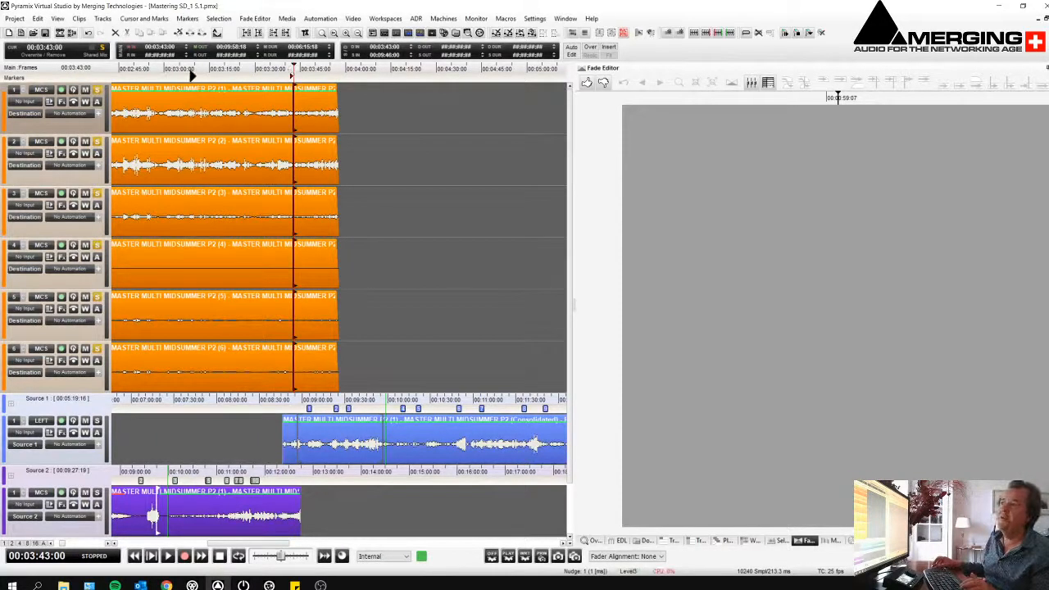
pyautogui.moveTo(111, 74); pyautogui.dragTo(139, 74)
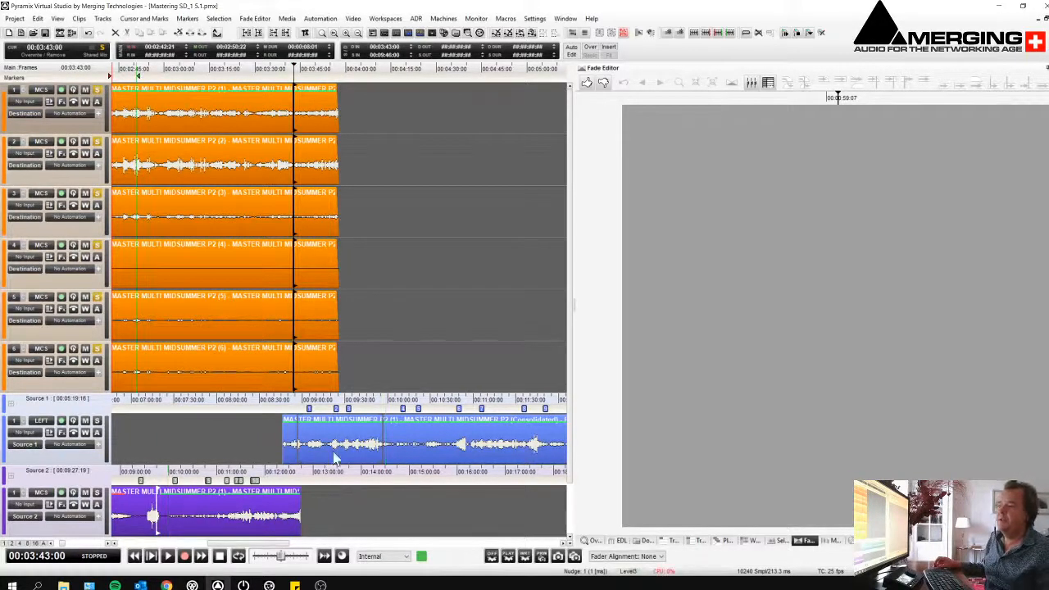
# Set the Source 1 mark in at 00:10:31:12 and Auto Edit its remaining material onto the Destination tracks at 00:03:43:00
pyautogui.click(358, 424)
pyautogui.click(432, 141)
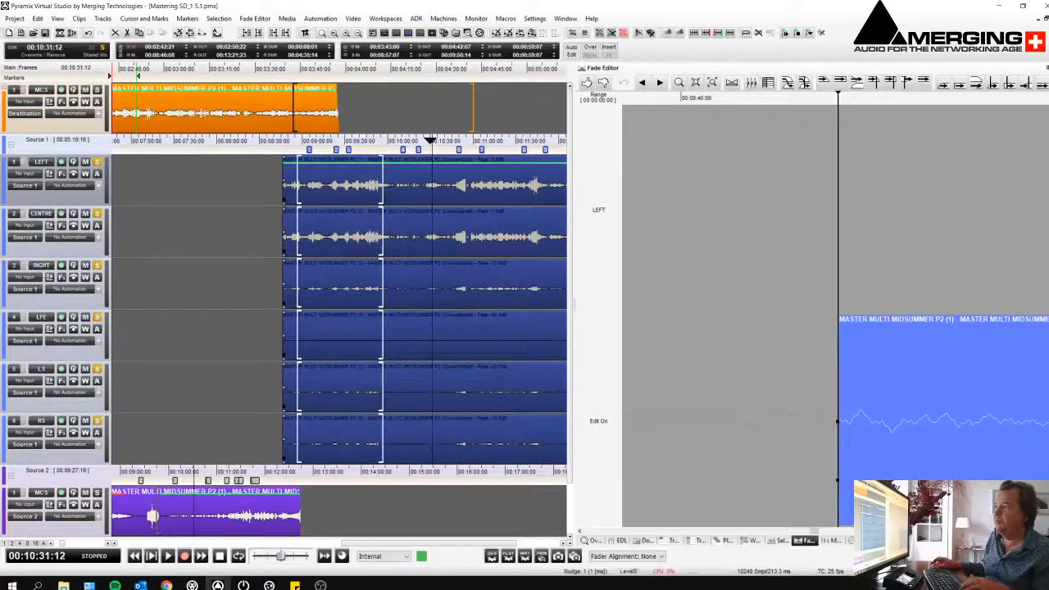
pyautogui.press('[')
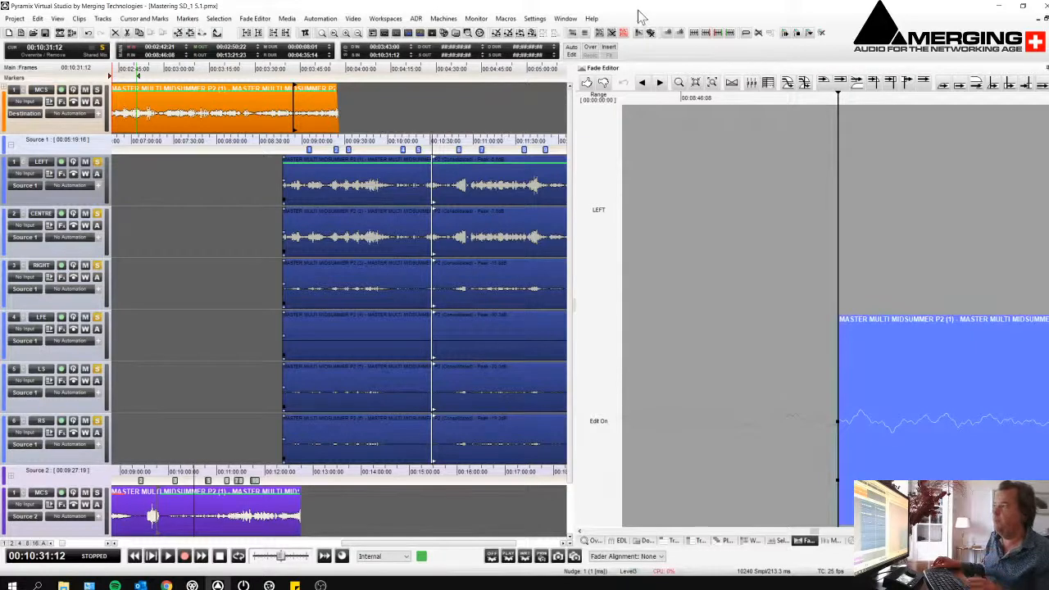
pyautogui.click(572, 54)
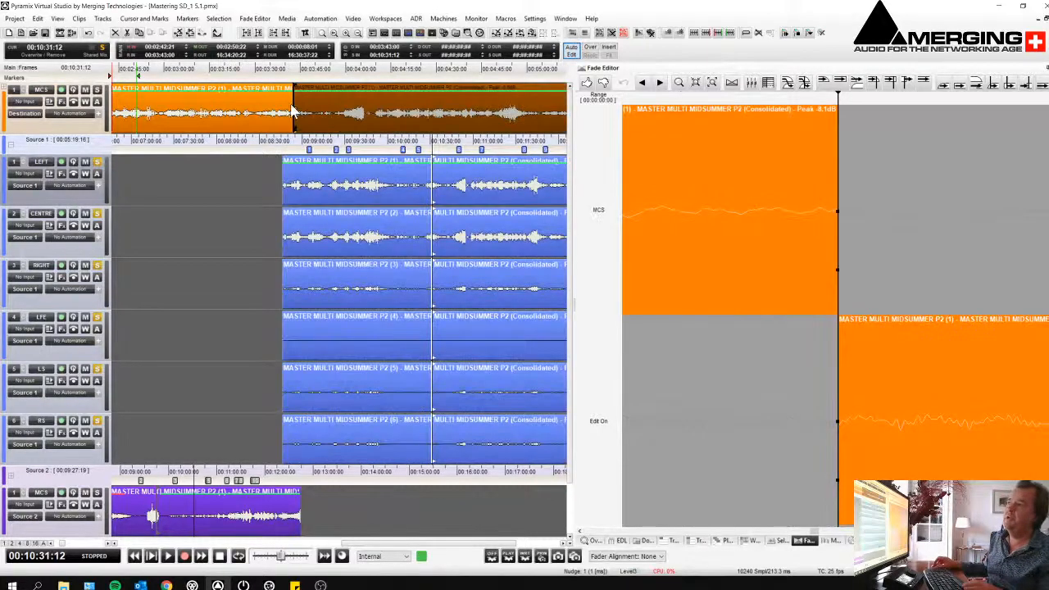
# Inspect the join between the Destination clips at 00:03:43:00 and toggle the Auto-Crossfade editing option
pyautogui.moveTo(299, 108)
pyautogui.mouseDown()
pyautogui.moveTo(289, 116)
pyautogui.moveTo(316, 115)
pyautogui.mouseUp()
pyautogui.click(327, 111)
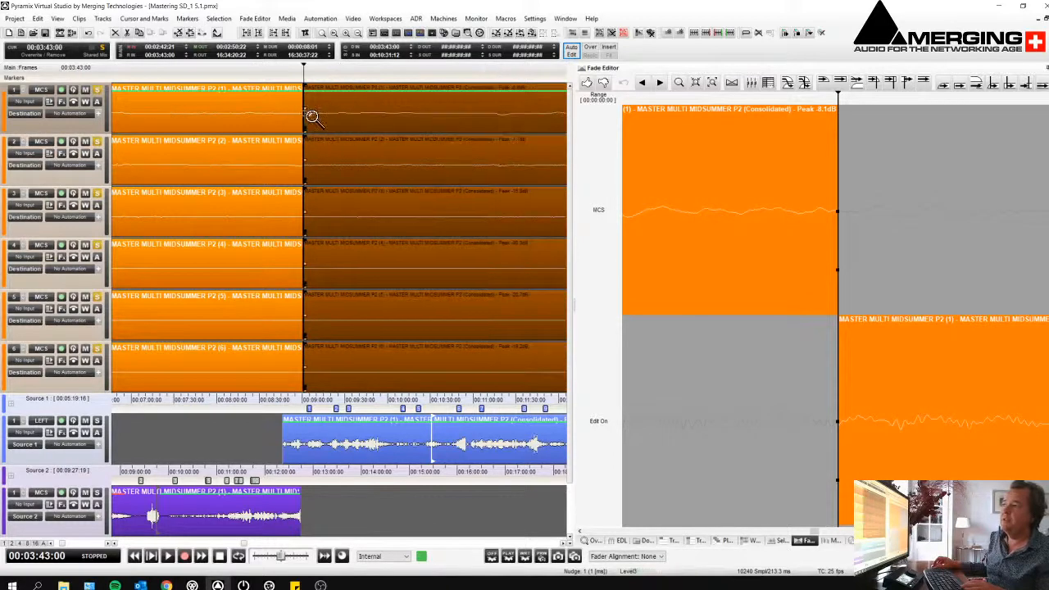
pyautogui.click(312, 112)
pyautogui.hscroll(-2, 297, 129)
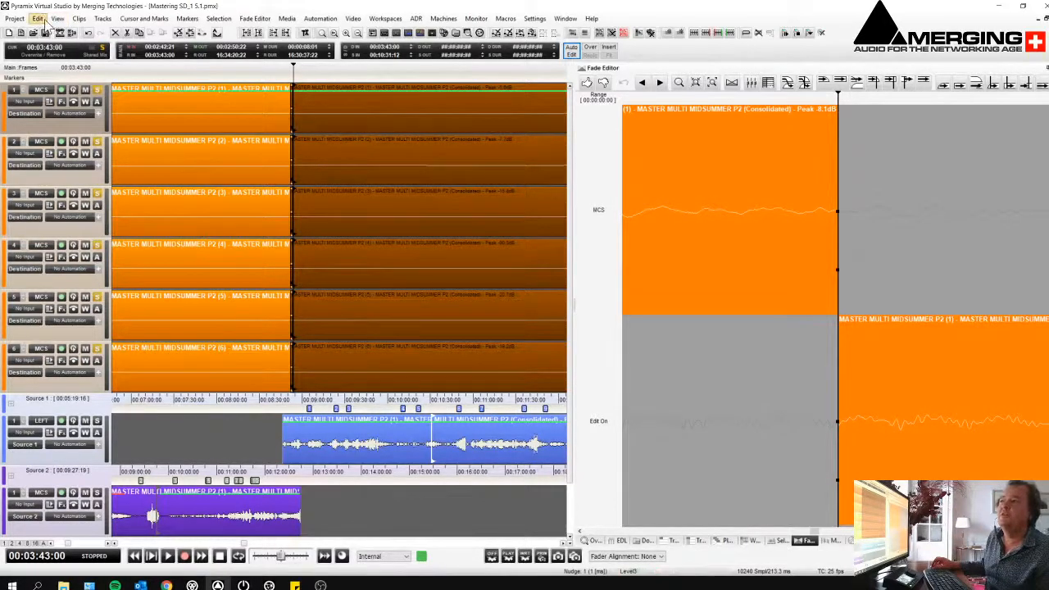
pyautogui.click(38, 18)
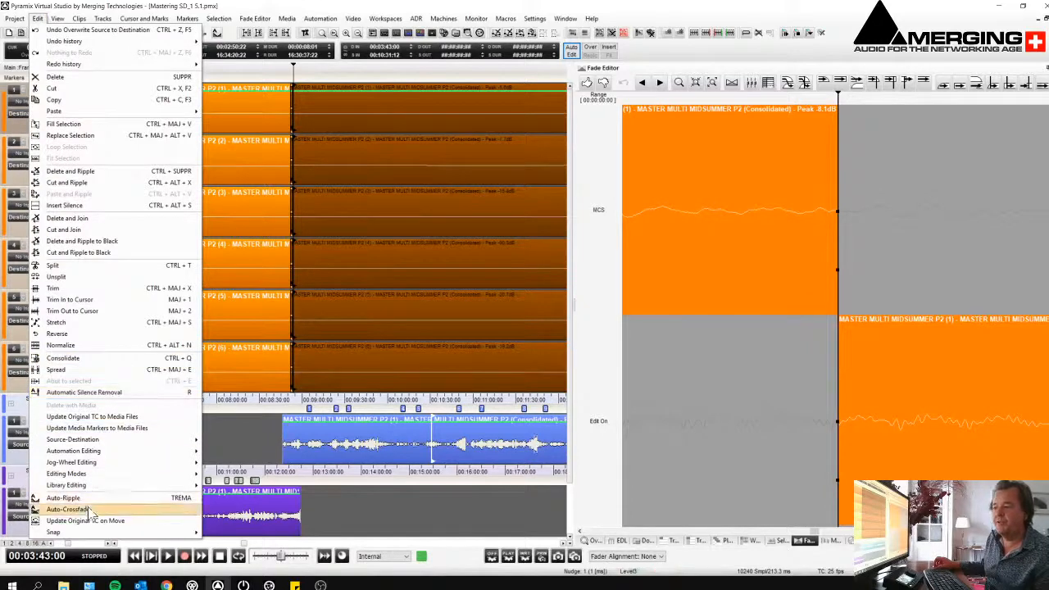
pyautogui.click(190, 504)
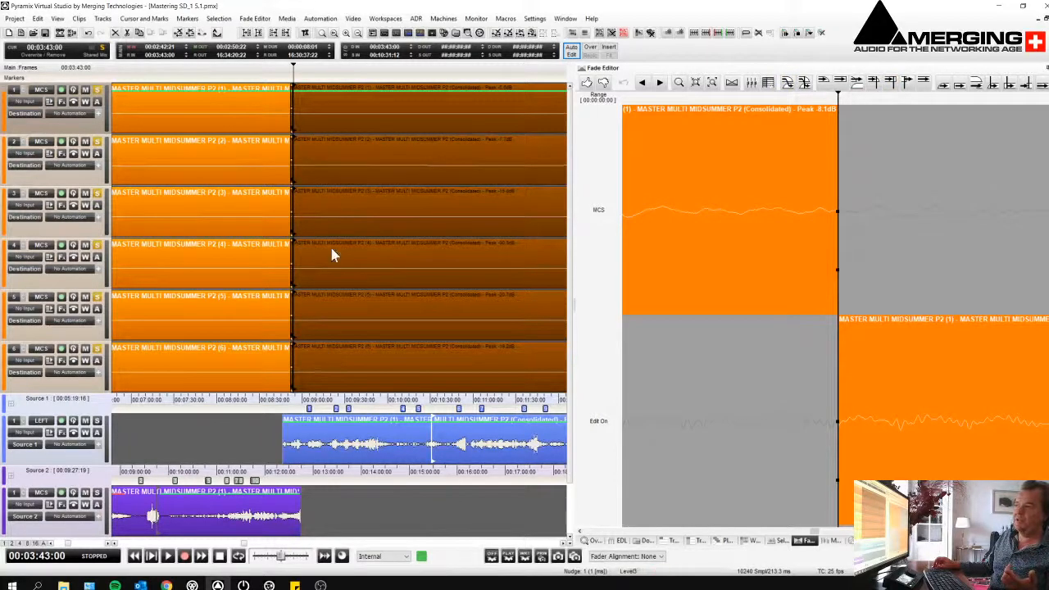
# Switch the expanded track group between Source 1, Source 2 and Destination to view the auto-collapse behaviour
pyautogui.click(386, 454)
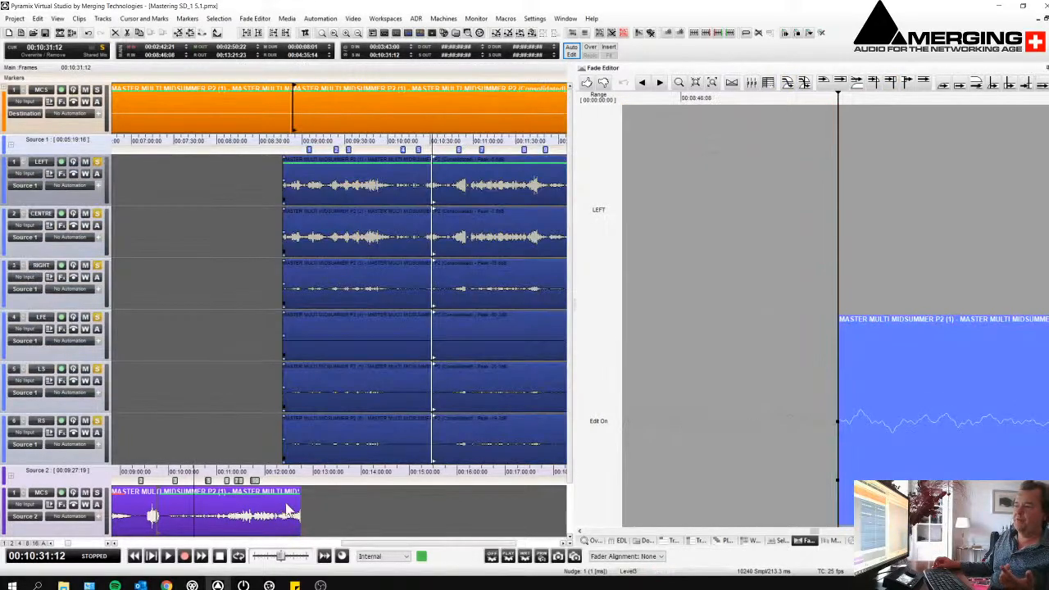
pyautogui.click(287, 508)
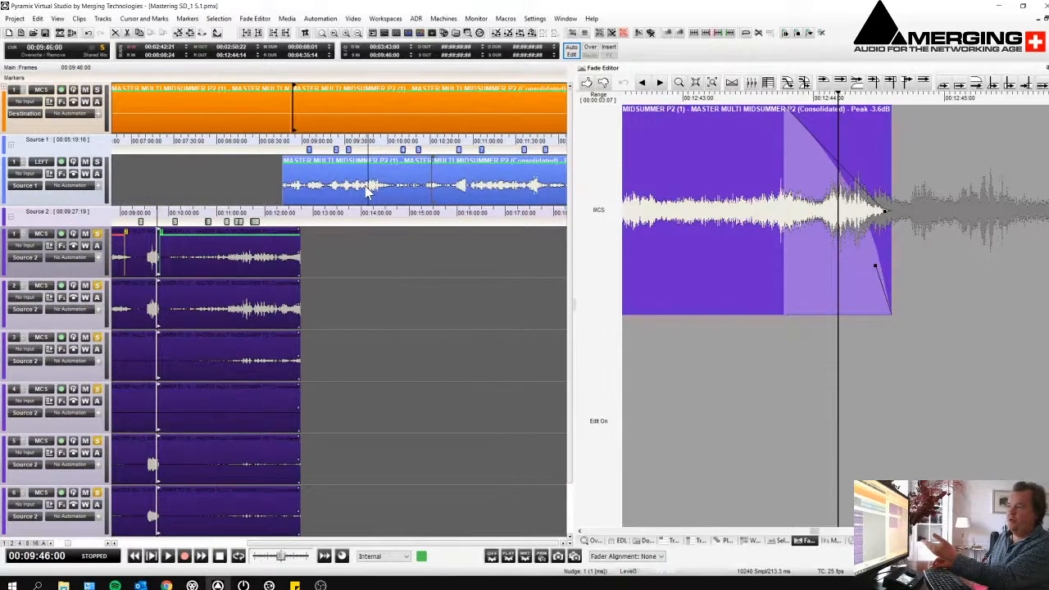
pyautogui.click(366, 187)
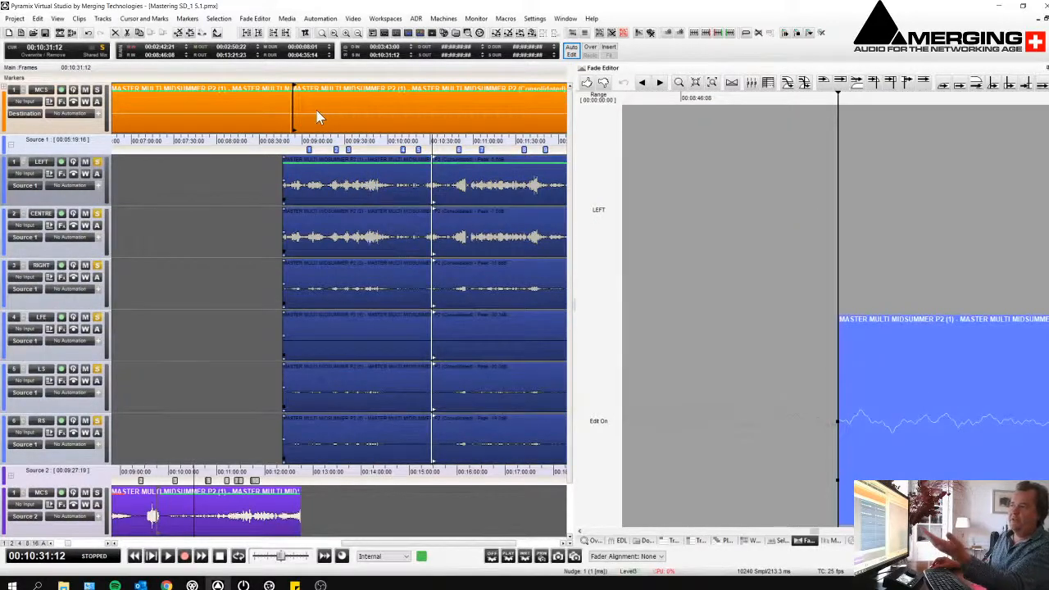
pyautogui.click(318, 117)
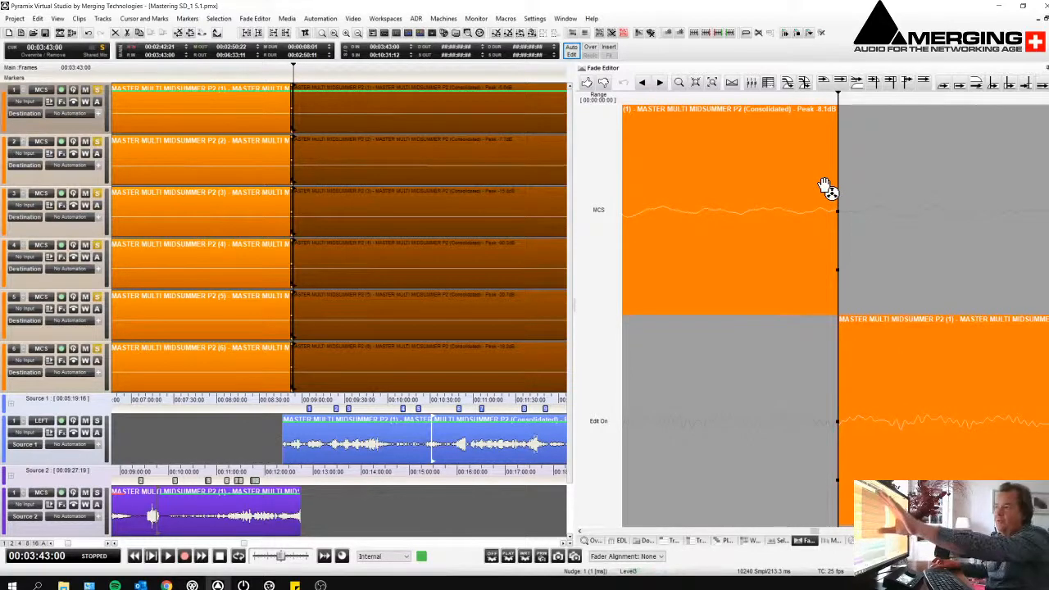
# Show the Fade Editor's sliders and settings list, and load the non-default crossfade preset onto the join at 00:03:43:00
pyautogui.click(752, 84)
pyautogui.click(769, 84)
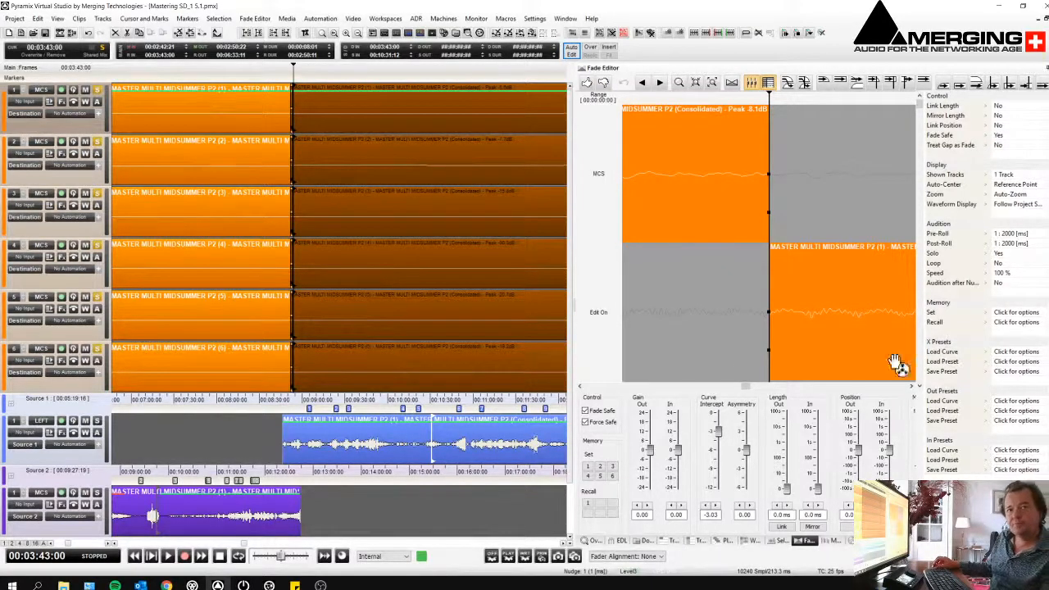
pyautogui.click(1003, 366)
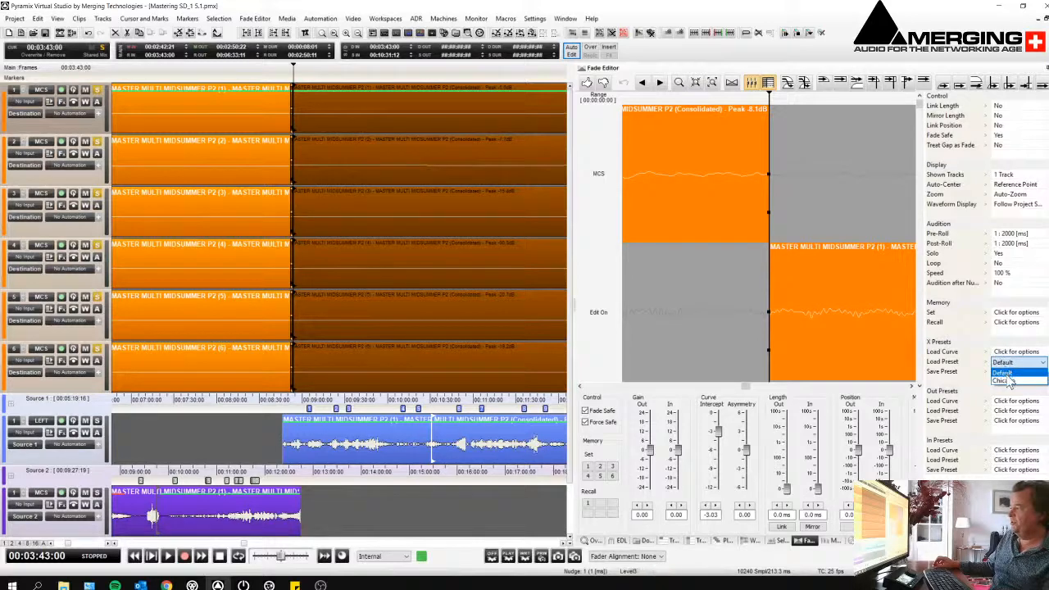
pyautogui.click(1006, 380)
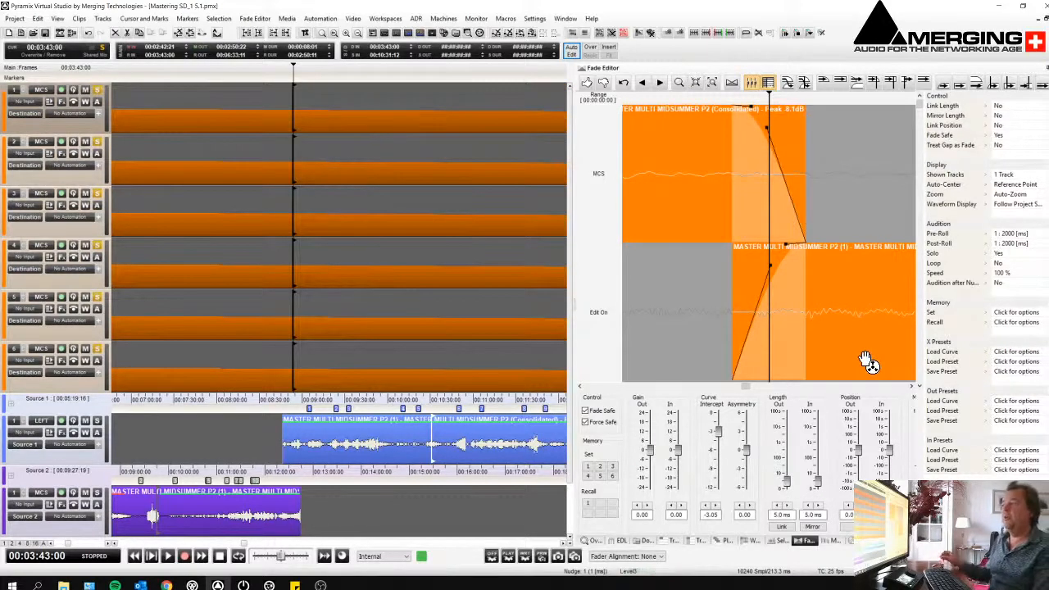
# Set the Fade Editor's zoom mode to Auto-Zoom and inspect the crossfade in the Destination timeline
pyautogui.click(1016, 195)
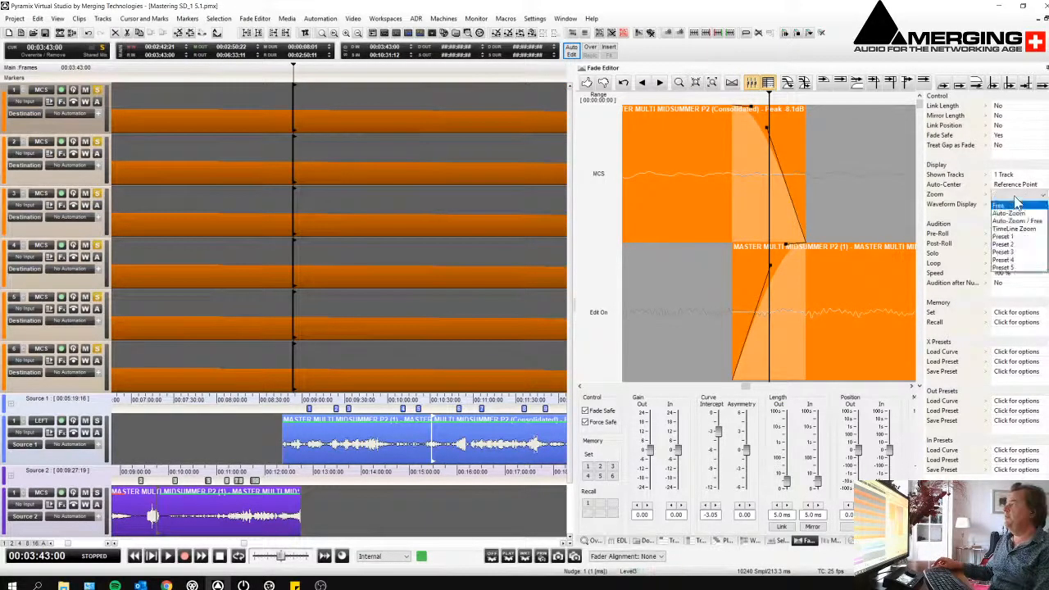
pyautogui.click(1010, 214)
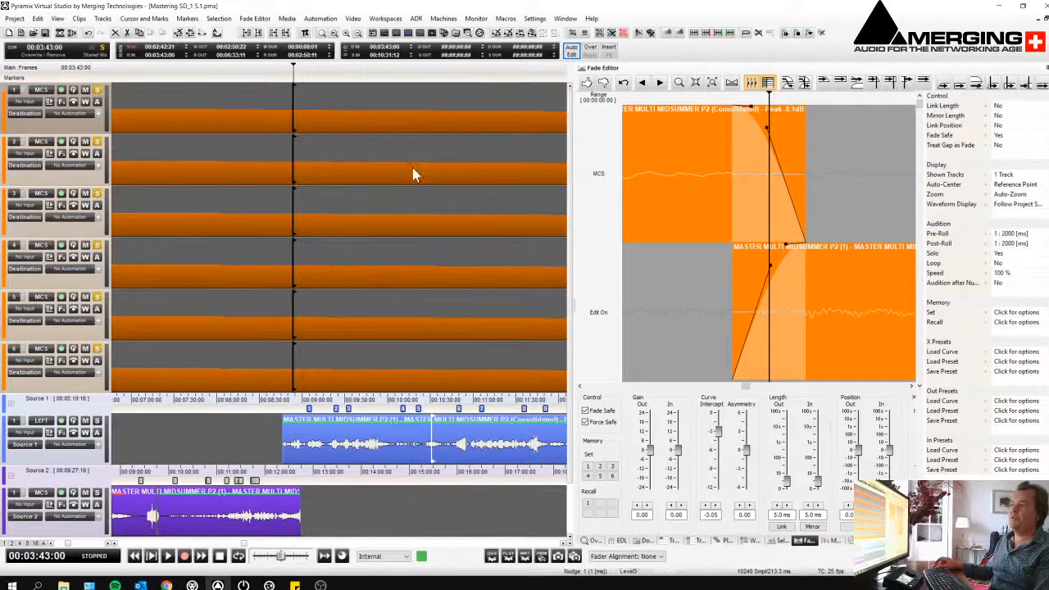
pyautogui.scroll(-8, 353, 97)
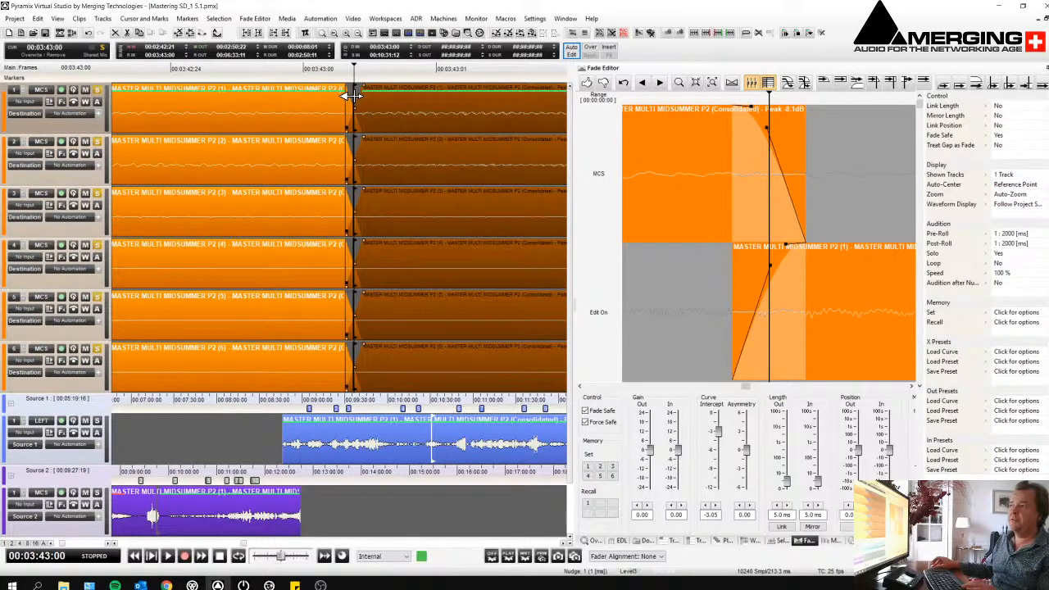
pyautogui.scroll(-2, 351, 96)
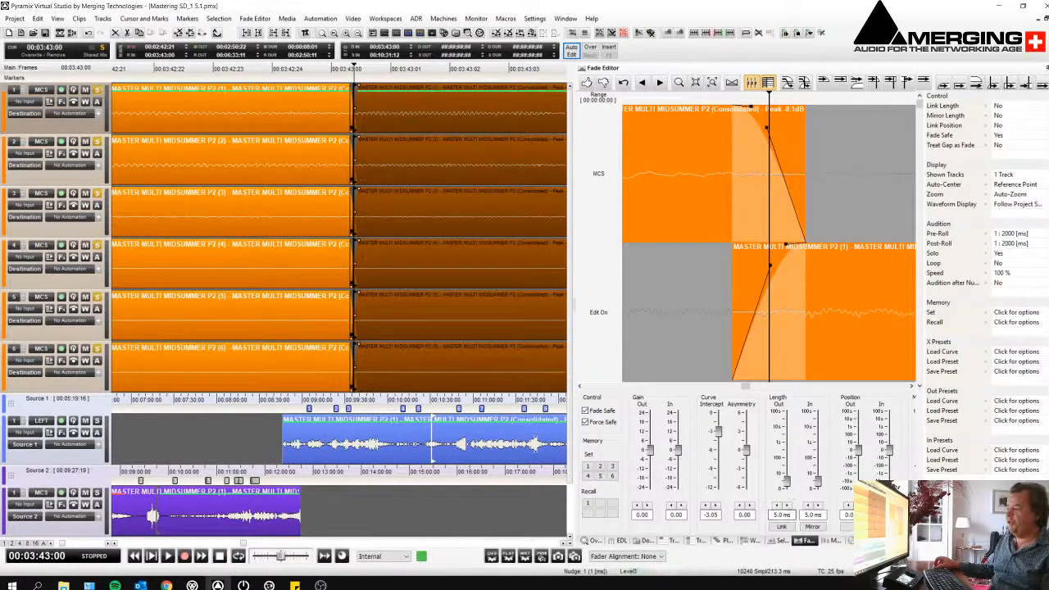
# Enable Link Length, Mirror Length and Link Position, and set the crossfade length to 10 ms
pyautogui.click(1011, 125)
pyautogui.click(1011, 115)
pyautogui.click(1010, 107)
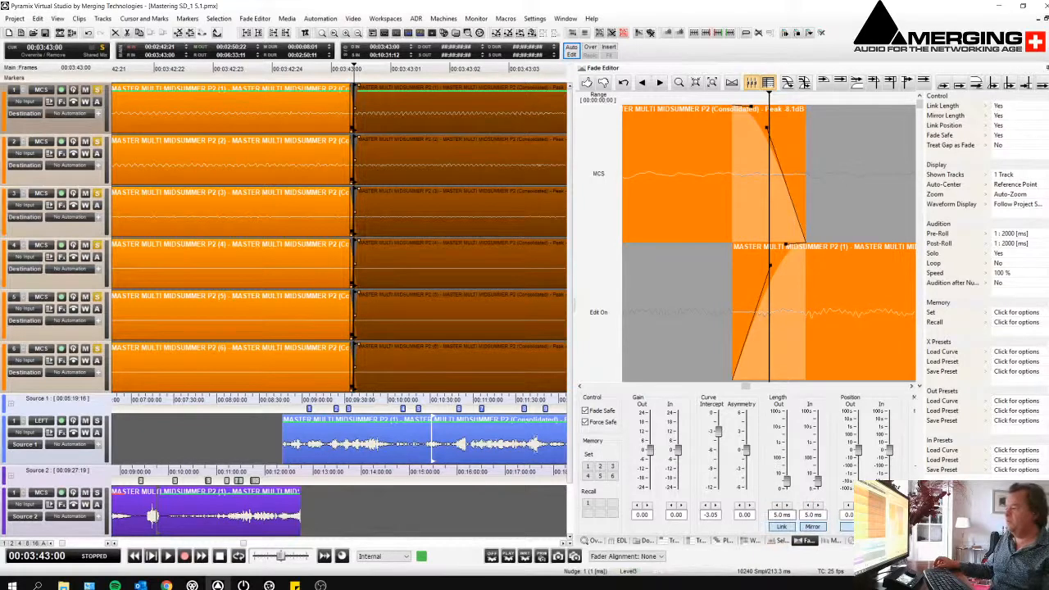
pyautogui.write('10')
pyautogui.press('Return')
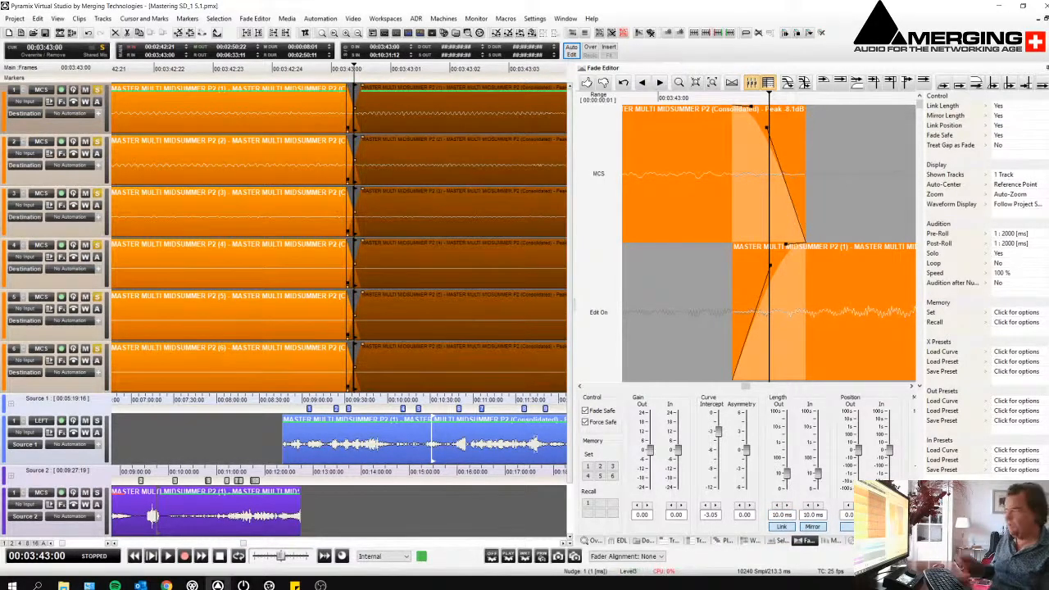
# Save the current crossfade settings as a new X preset with the Center apply mode
pyautogui.click(1006, 372)
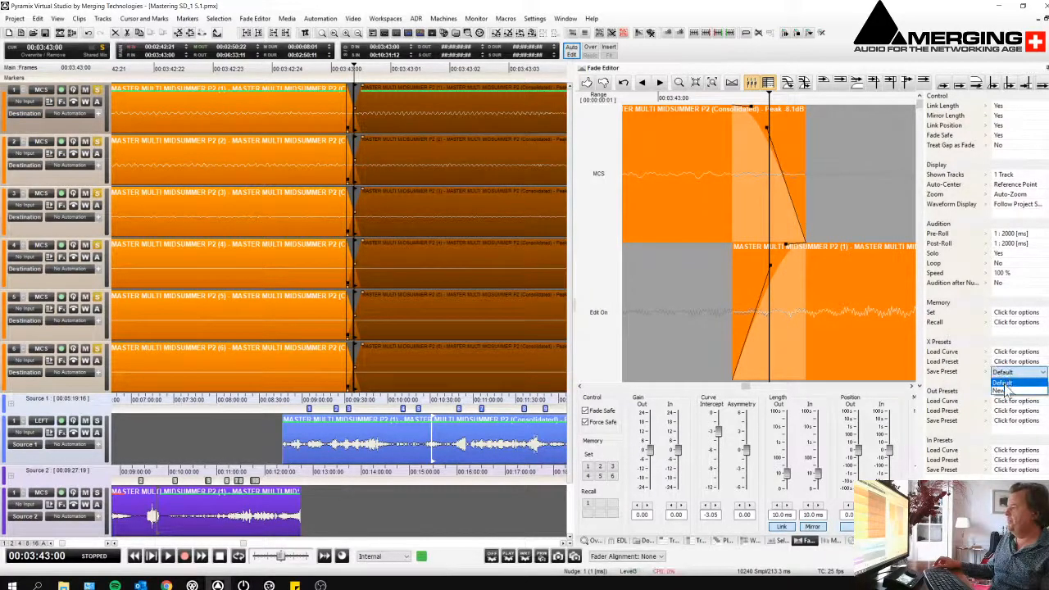
pyautogui.click(1005, 390)
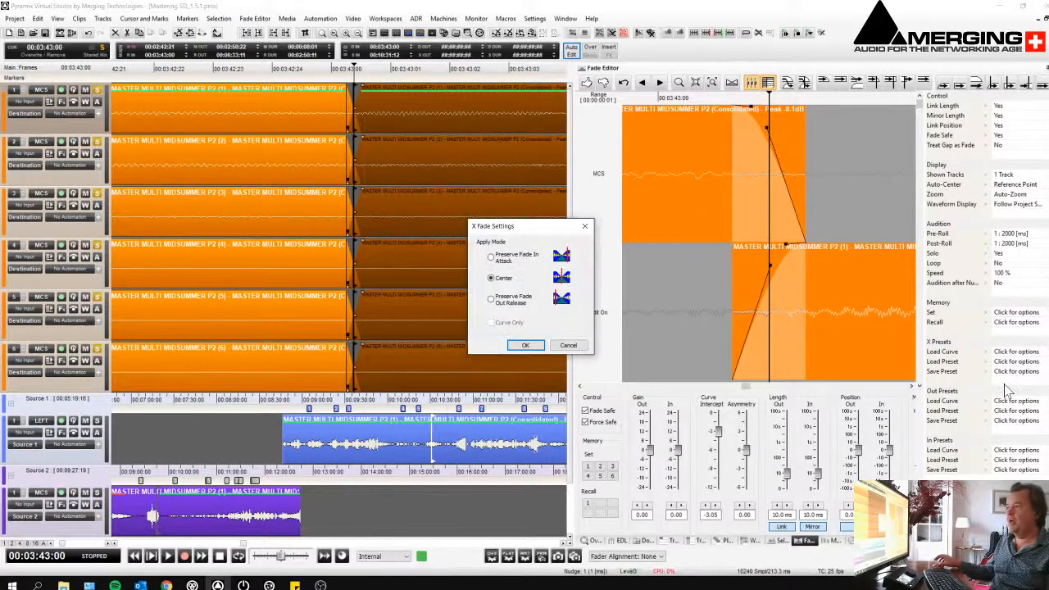
pyautogui.click(525, 345)
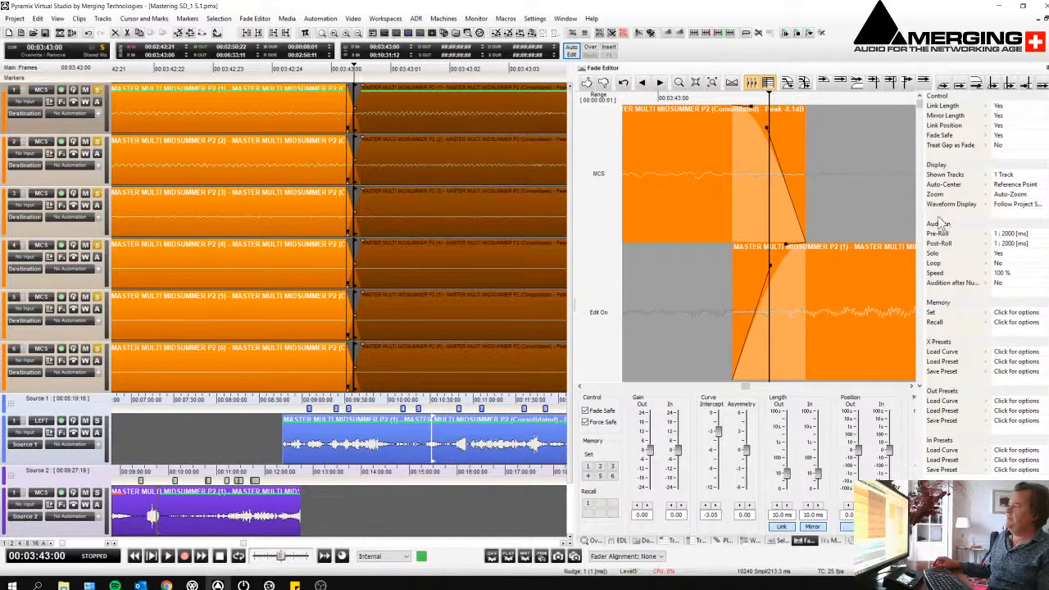
# Hide the Fade Editor's settings list and sliders, and show both again
pyautogui.click(770, 88)
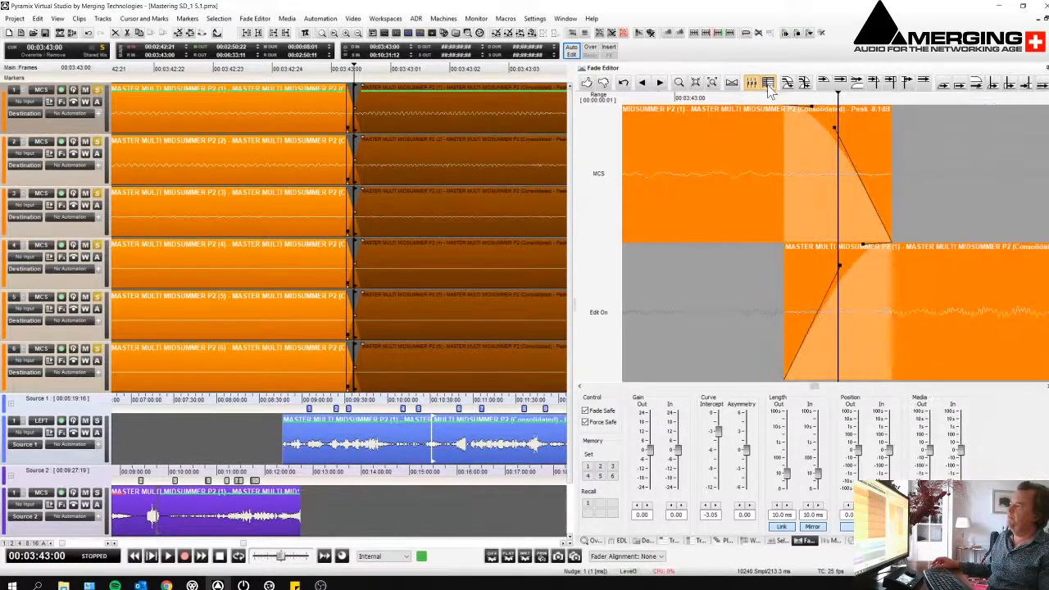
pyautogui.click(752, 84)
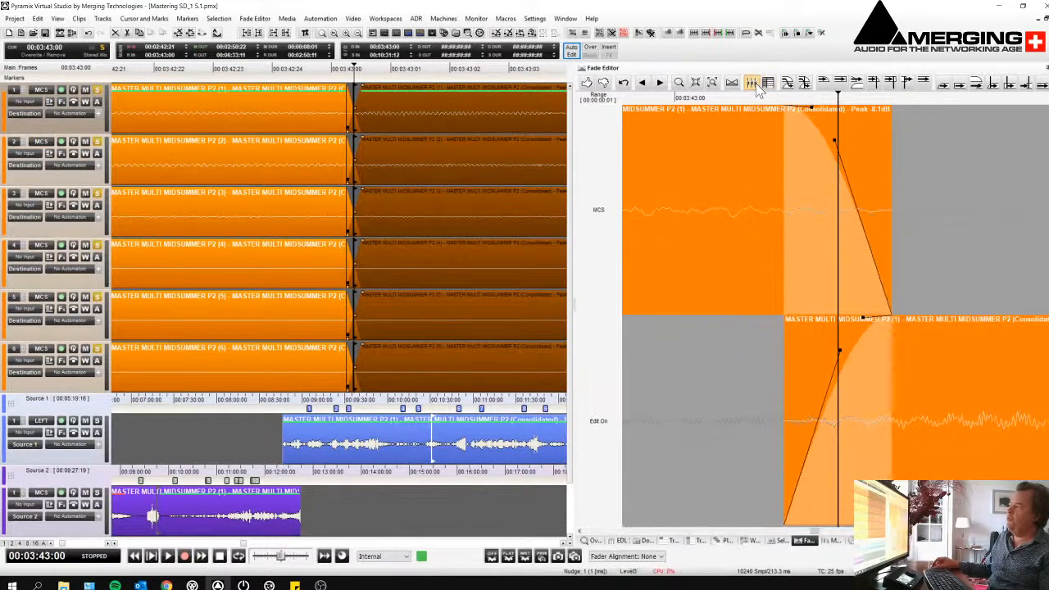
pyautogui.click(753, 86)
pyautogui.click(765, 87)
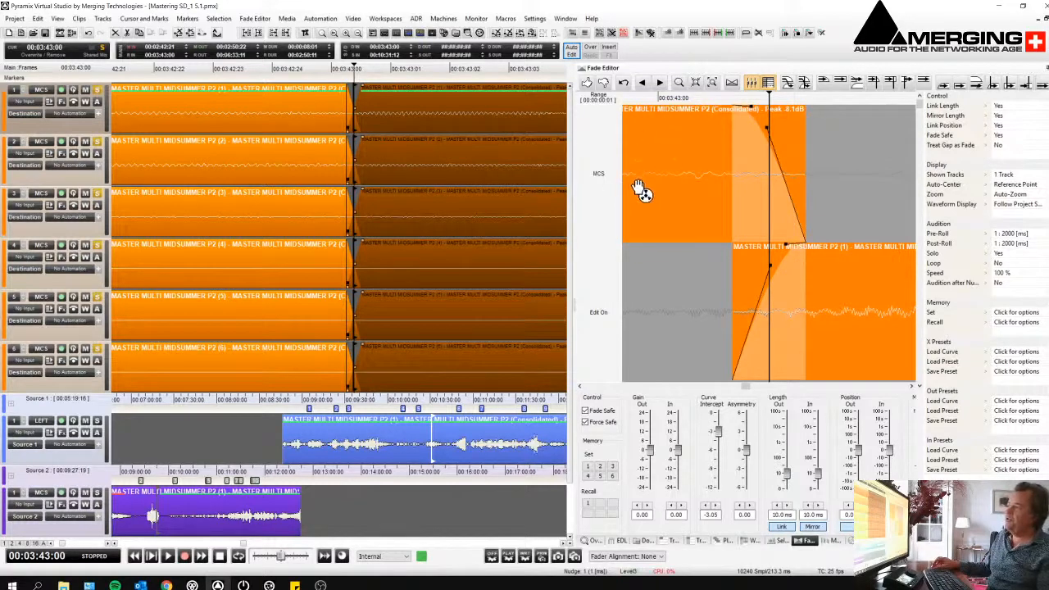
# Rename the first four Destination tracks LEFT, CENTRE, RIGHT and LFE
pyautogui.doubleClick(44, 90)
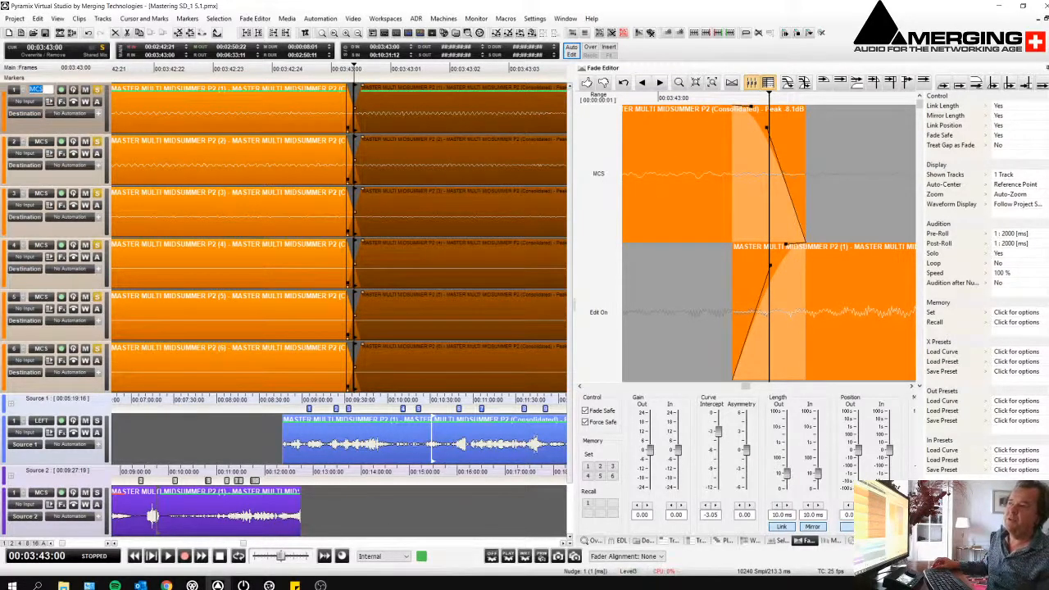
pyautogui.write('LEFT')
pyautogui.press('Tab')
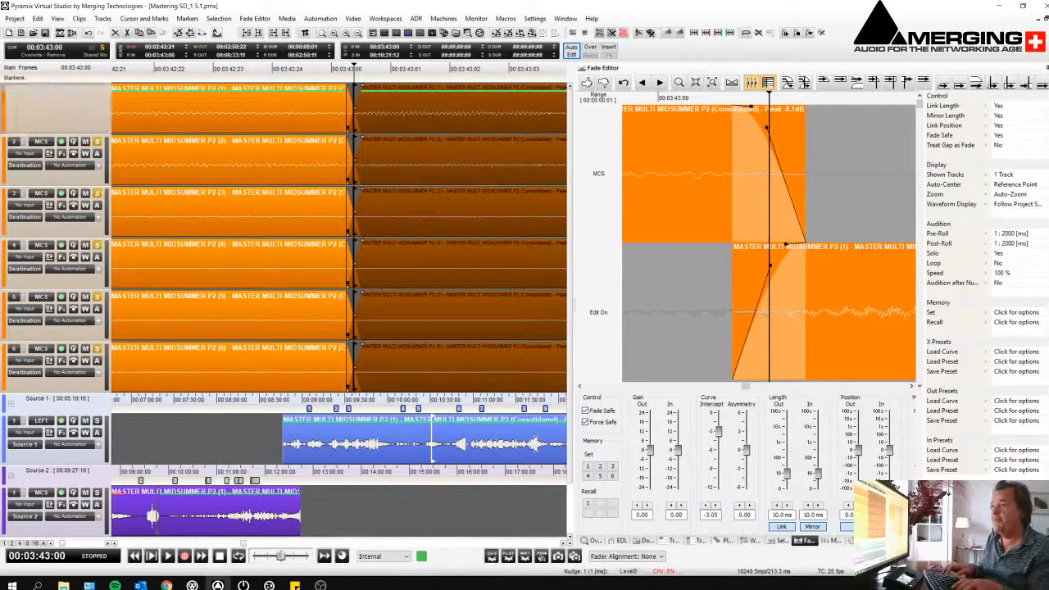
pyautogui.write('RIGHT')
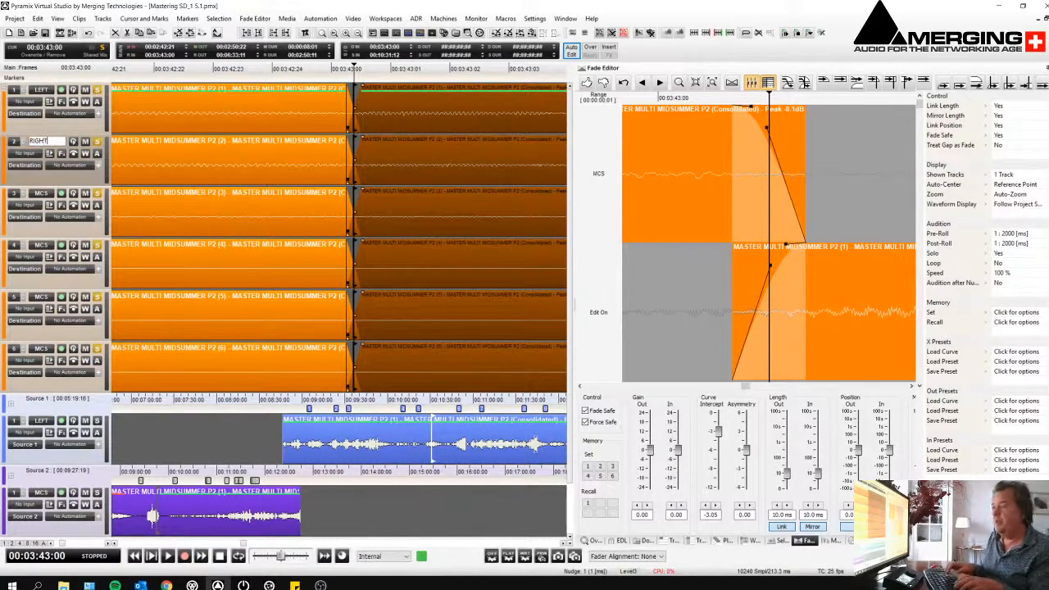
pyautogui.press('Tab')
pyautogui.hotkey('shift', 'Tab')
pyautogui.write('CE')
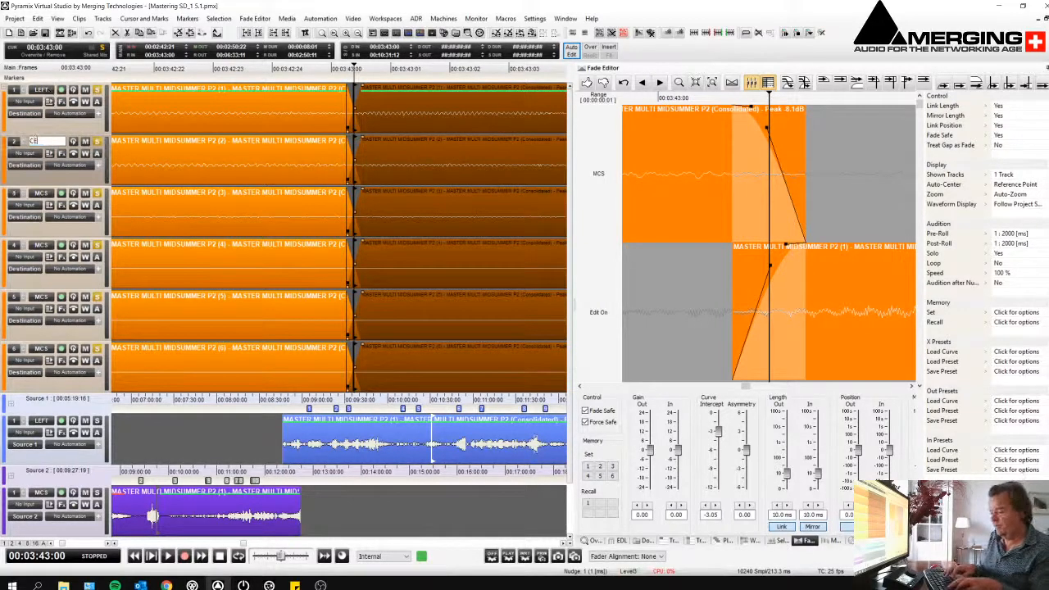
pyautogui.press('Tab')
pyautogui.write('RIGH')
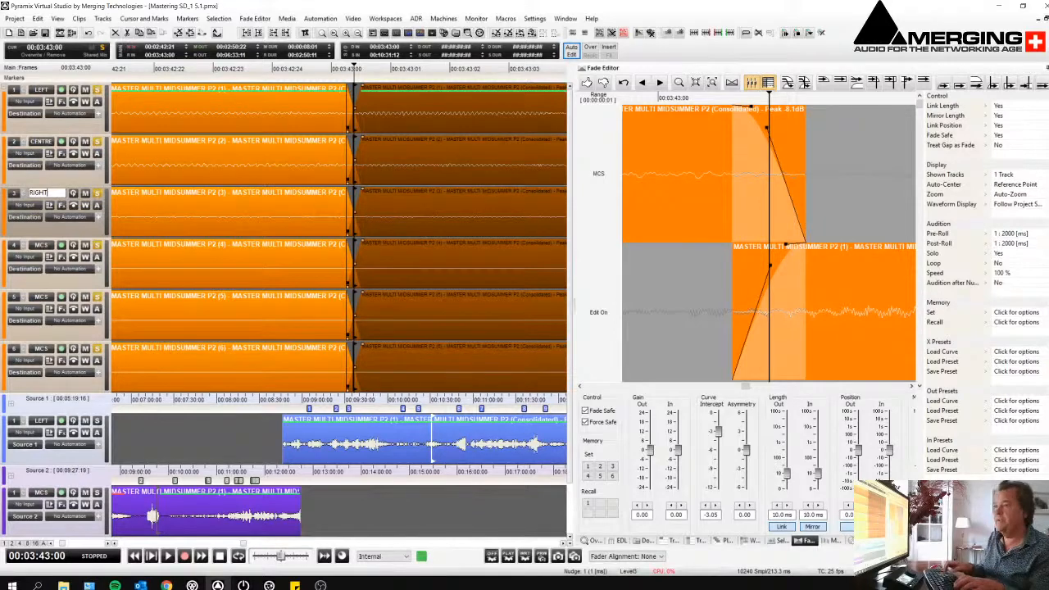
pyautogui.press('Tab')
pyautogui.write('LF')
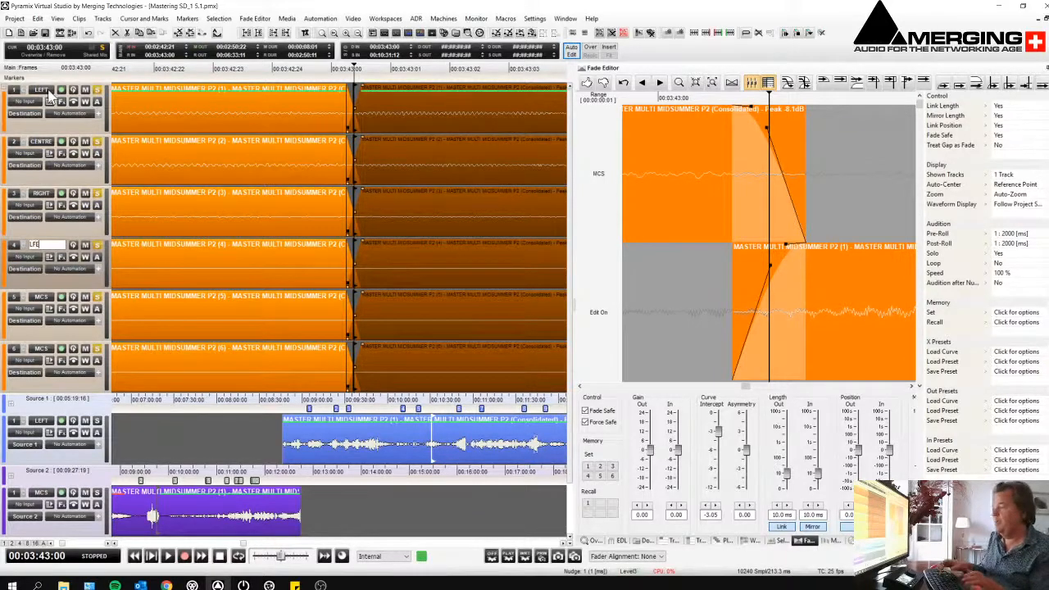
pyautogui.write('E')
pyautogui.press('Return')
# Browse the LEFT, CENTRE and RIGHT tracks of the Destination crossfade in the Fade Editor, and set Shown Tracks to 3 Tracks
pyautogui.click(196, 458)
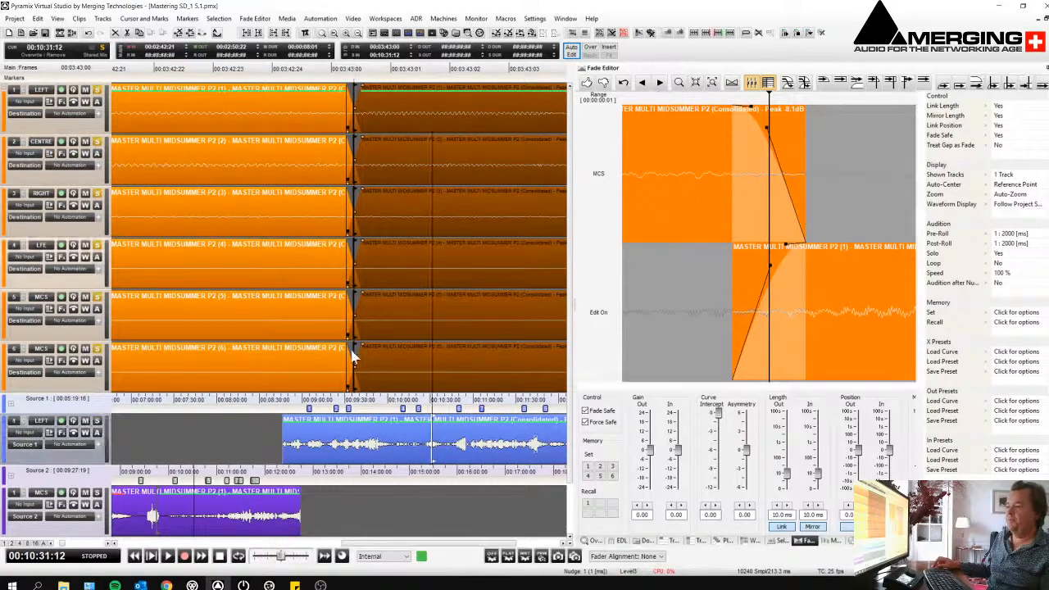
pyautogui.click(380, 104)
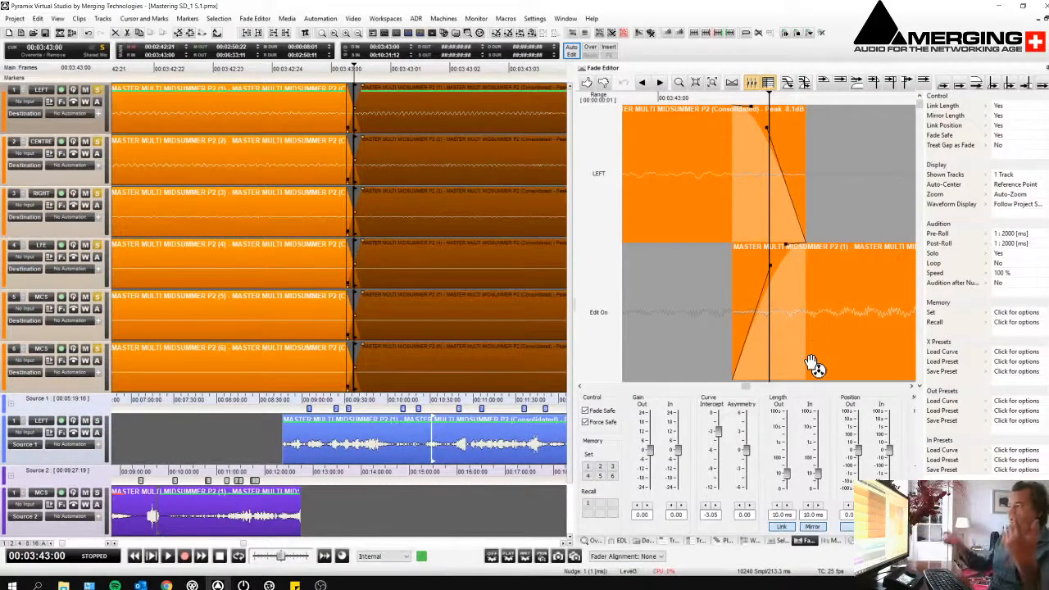
pyautogui.scroll(-1, 813, 278)
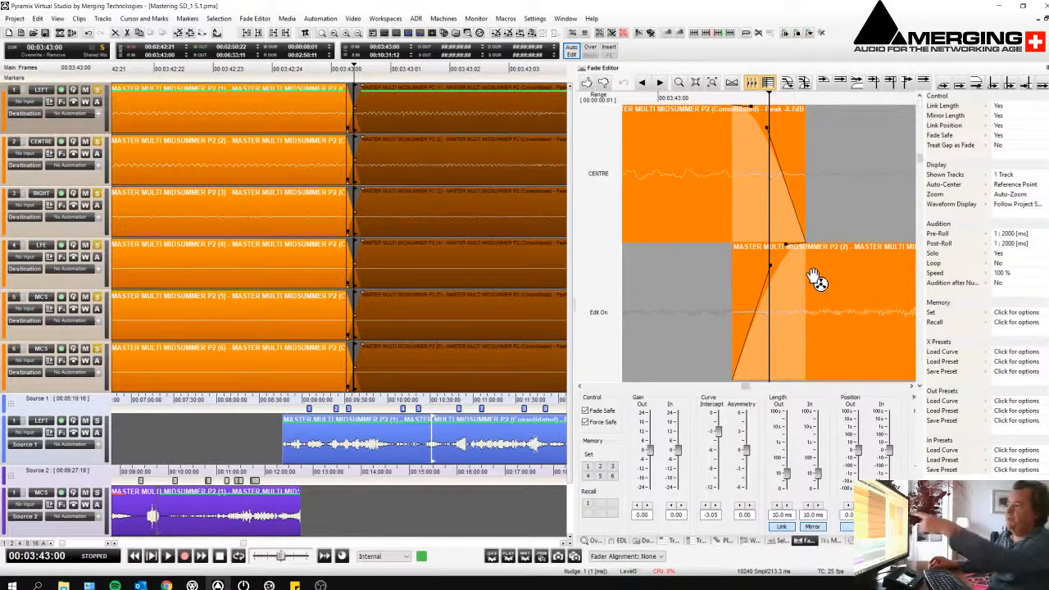
pyautogui.scroll(-1, 808, 280)
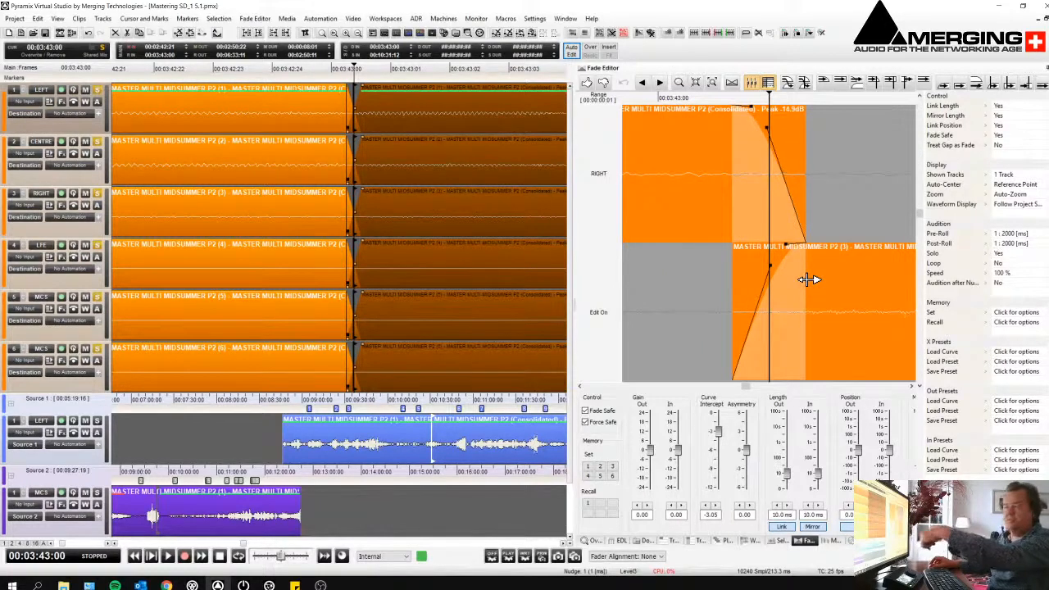
pyautogui.scroll(2, 809, 280)
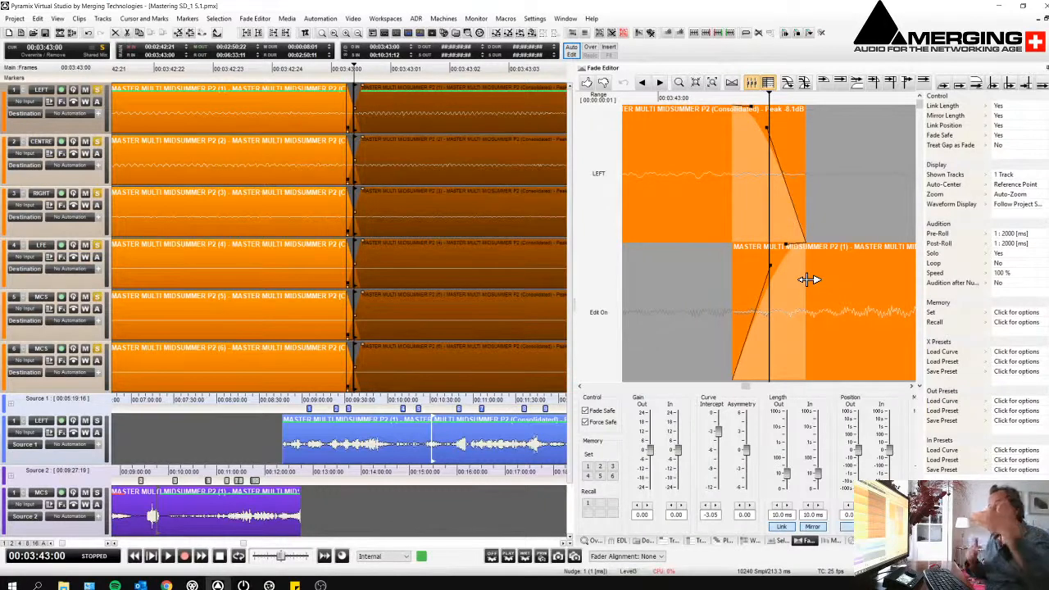
pyautogui.click(1012, 176)
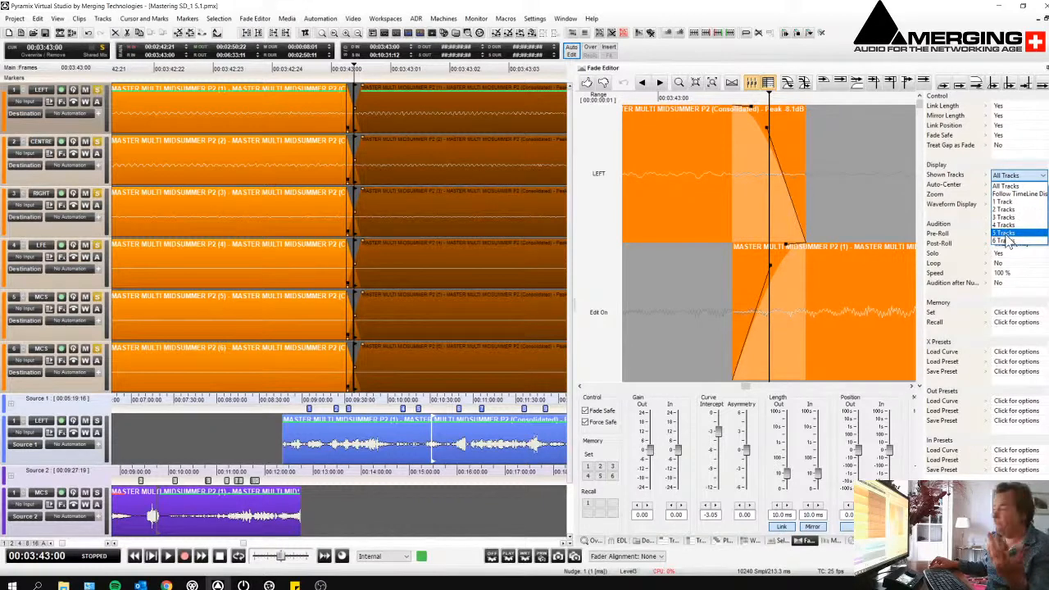
pyautogui.click(1008, 218)
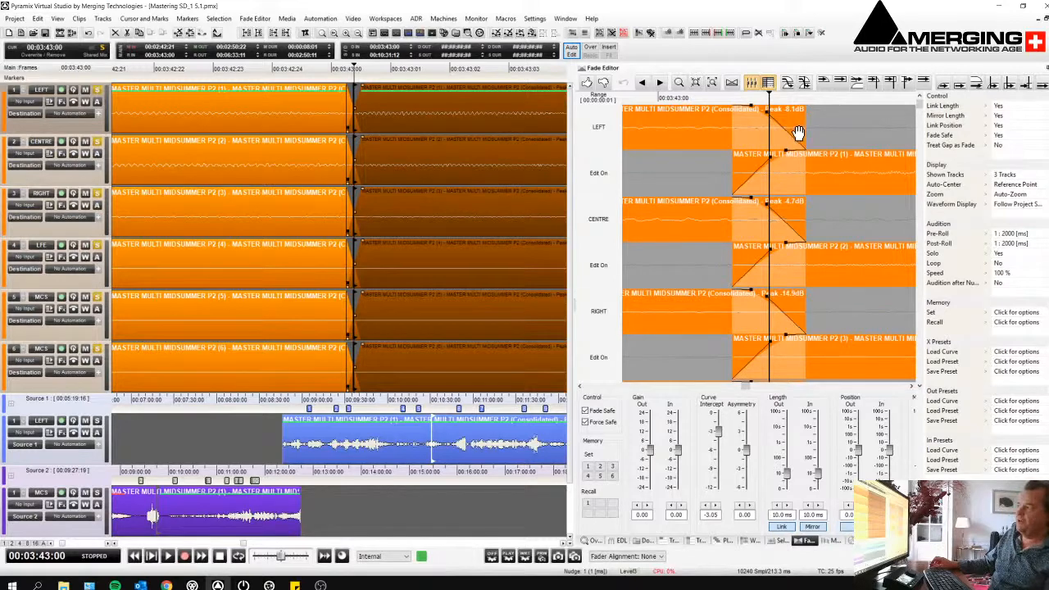
# Shorten the linked crossfade graphically to about 8.7 ms and slightly reshape its fade curve
pyautogui.moveTo(795, 127)
pyautogui.mouseDown()
pyautogui.moveTo(831, 136)
pyautogui.moveTo(773, 114)
pyautogui.moveTo(792, 123)
pyautogui.mouseUp()
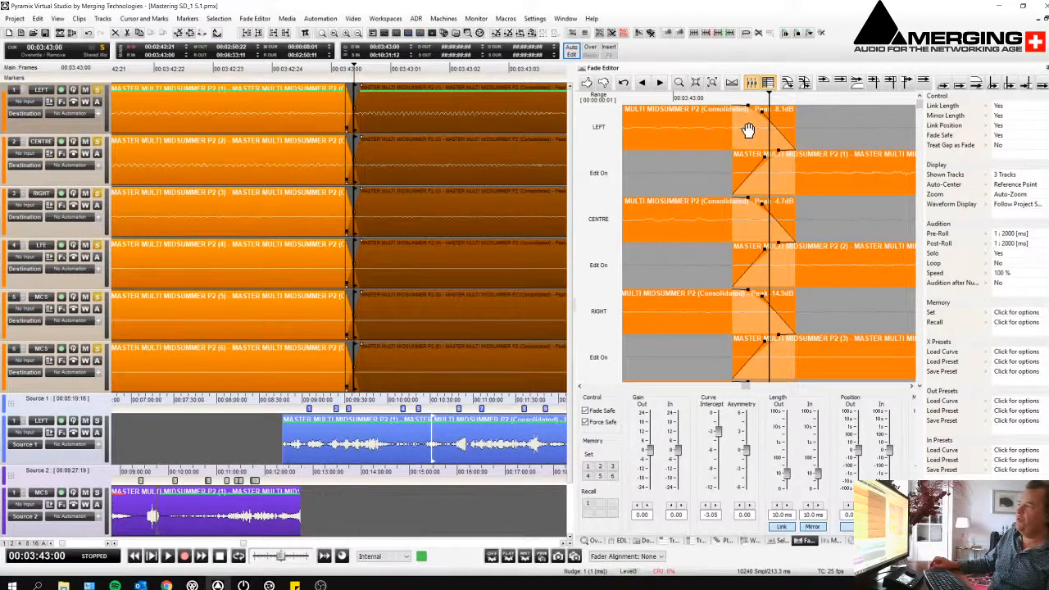
pyautogui.moveTo(732, 127)
pyautogui.mouseDown()
pyautogui.moveTo(717, 127)
pyautogui.moveTo(740, 127)
pyautogui.mouseUp()
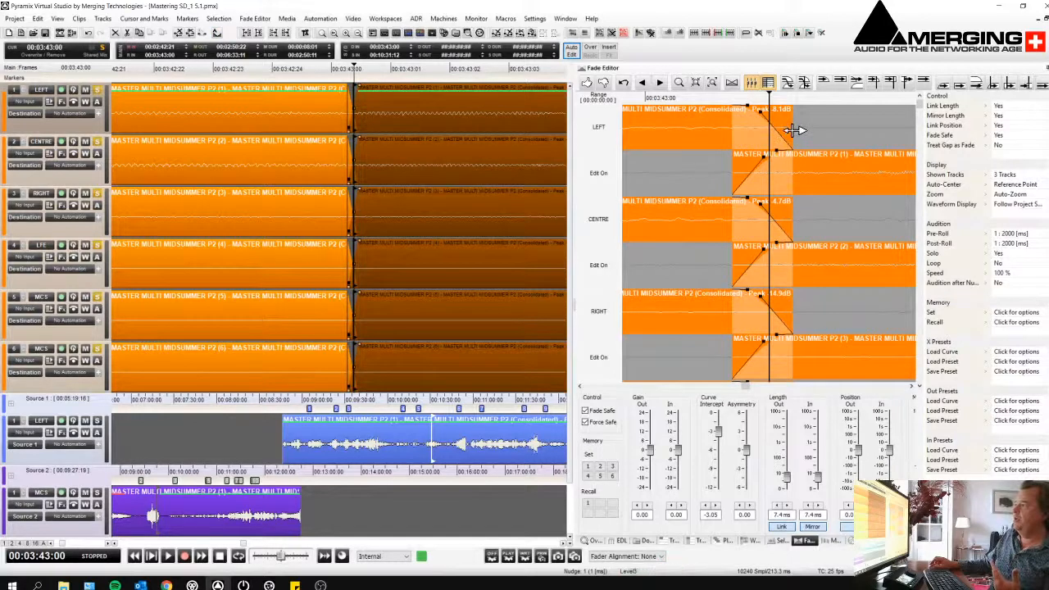
pyautogui.moveTo(795, 130); pyautogui.dragTo(762, 107)
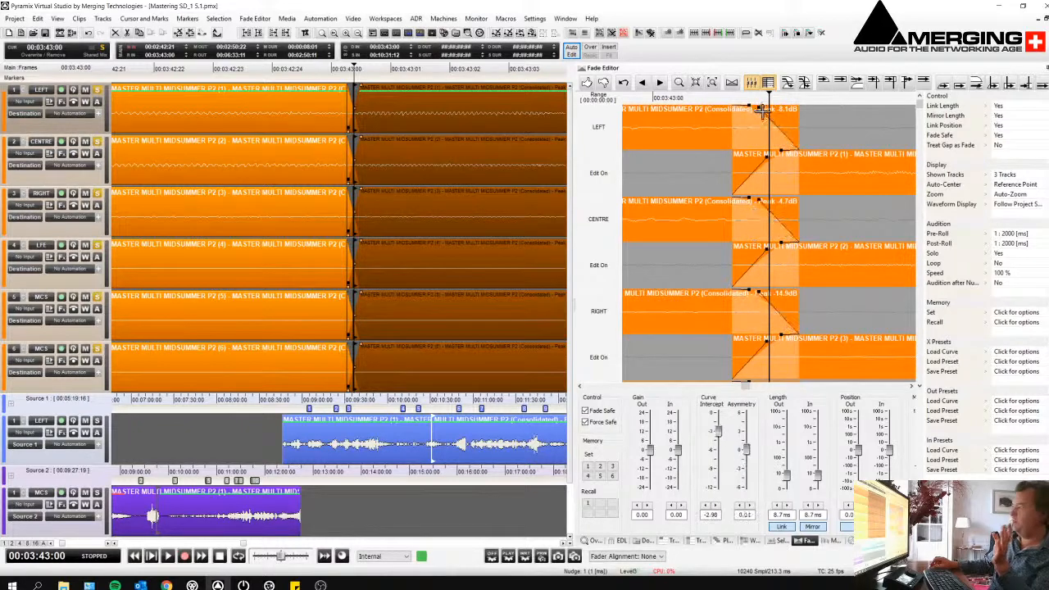
# Disable Link Length and Link Position, move the fade-in earlier, and lengthen the fade-out to about 41 ms
pyautogui.click(997, 107)
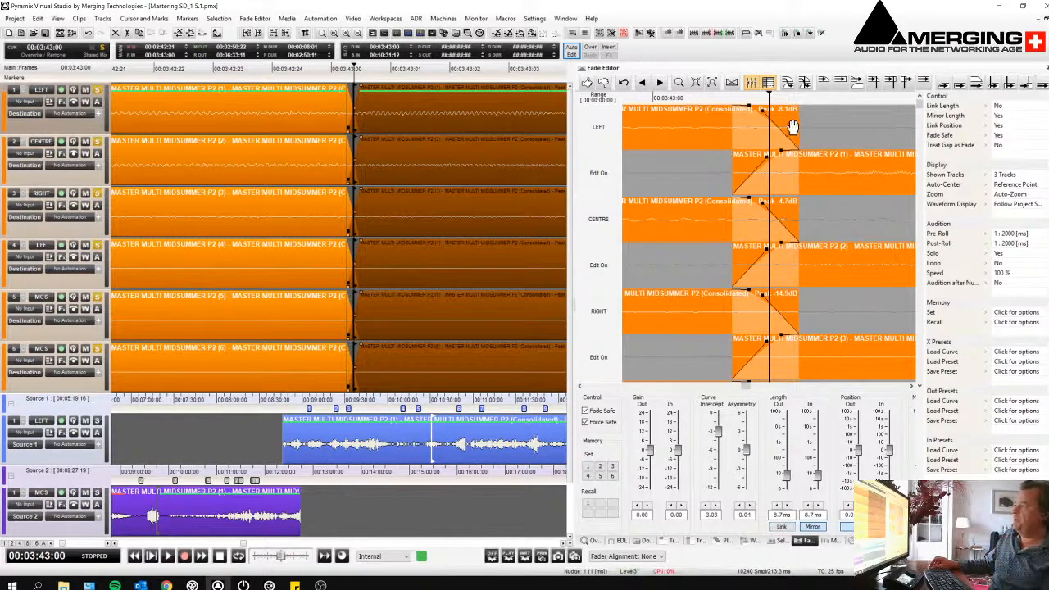
pyautogui.moveTo(810, 129); pyautogui.dragTo(828, 138)
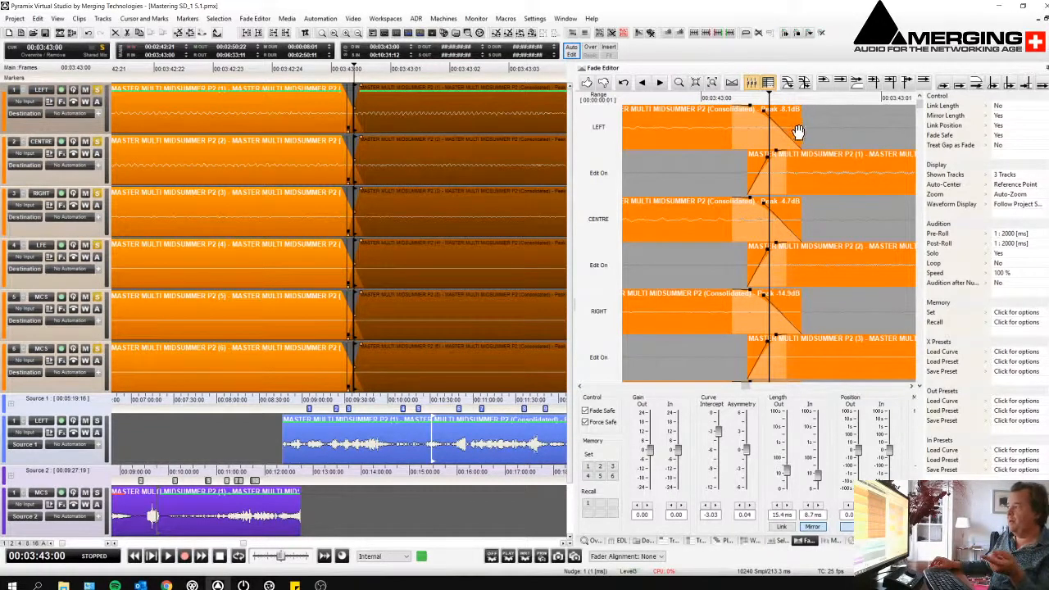
pyautogui.moveTo(799, 130); pyautogui.dragTo(796, 131)
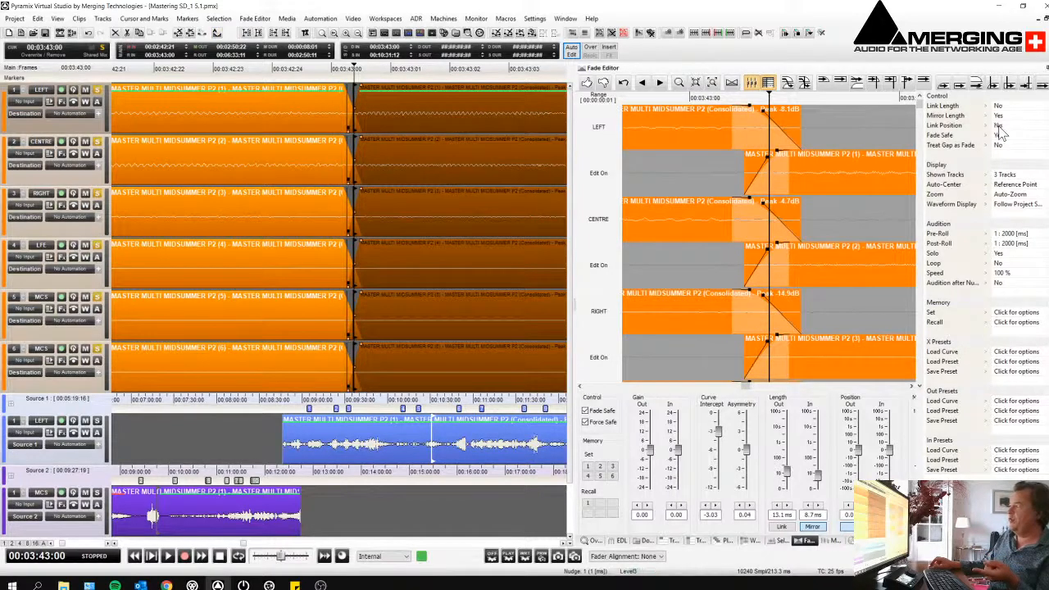
pyautogui.moveTo(779, 183); pyautogui.dragTo(728, 165)
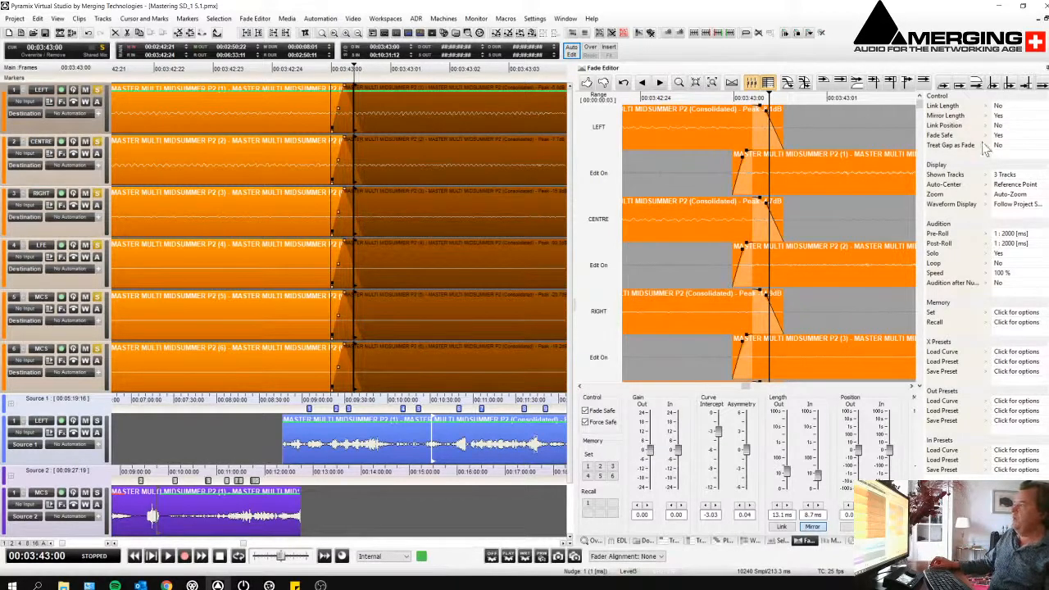
pyautogui.moveTo(787, 123); pyautogui.dragTo(818, 138)
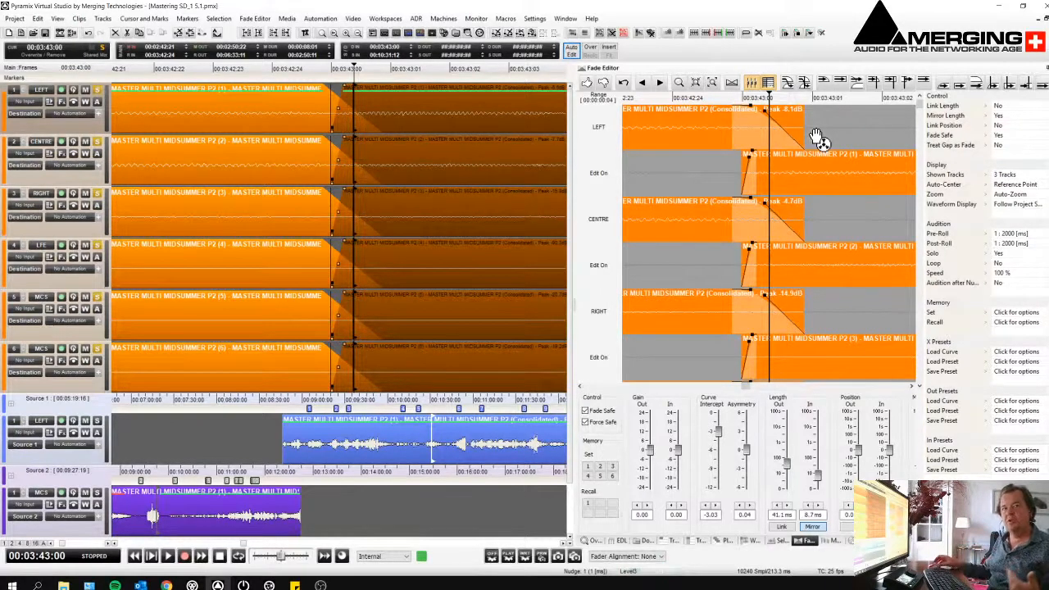
# Disable Mirror Length, and extend the fade-out to about 47 ms and the fade-in to about 89 ms
pyautogui.click(1031, 116)
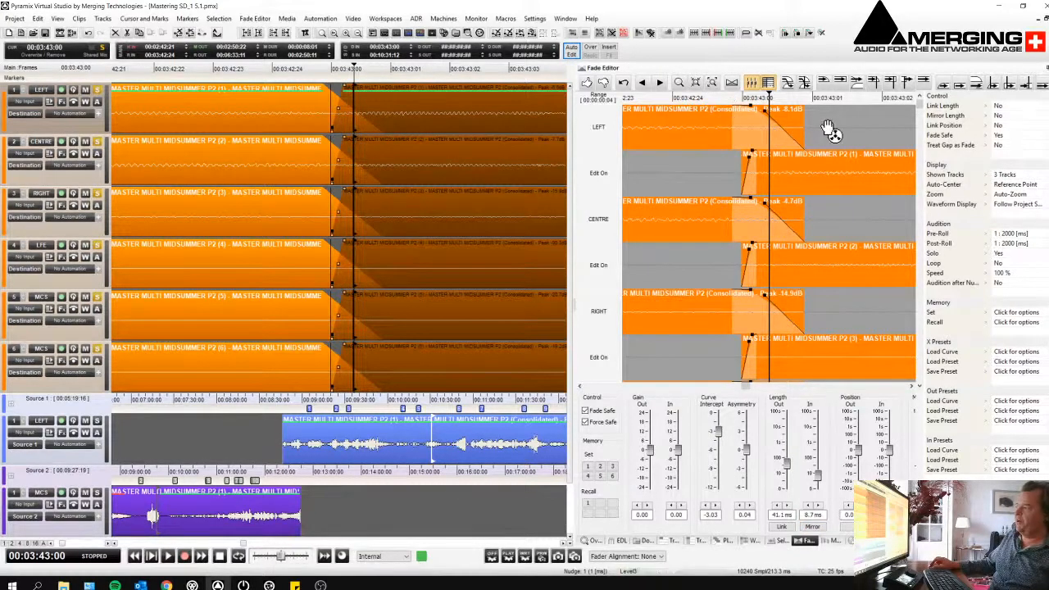
pyautogui.moveTo(809, 131)
pyautogui.mouseDown()
pyautogui.moveTo(882, 137)
pyautogui.moveTo(806, 131)
pyautogui.mouseUp()
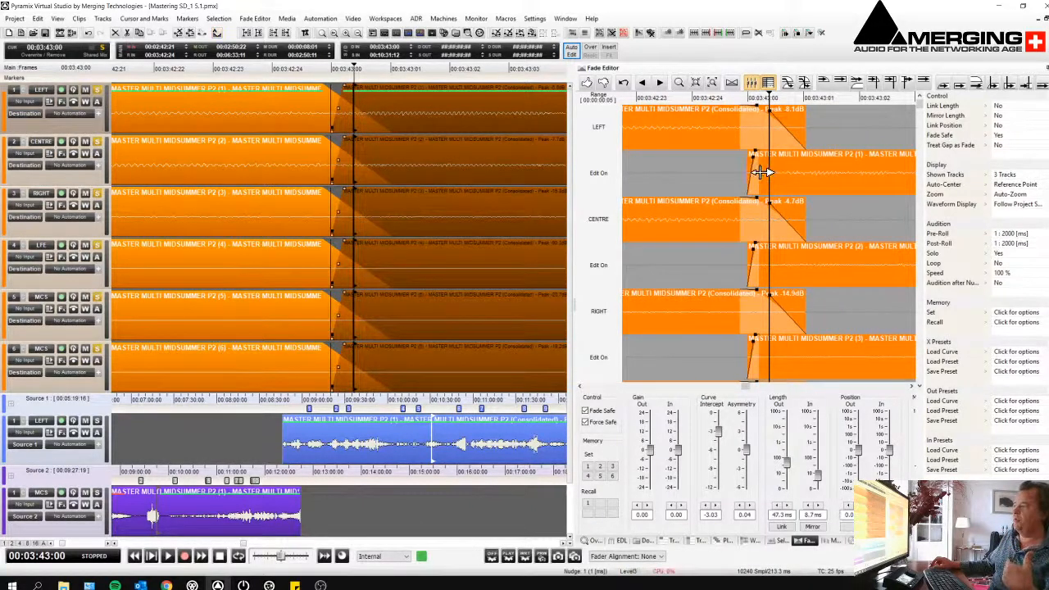
pyautogui.moveTo(761, 170); pyautogui.dragTo(876, 189)
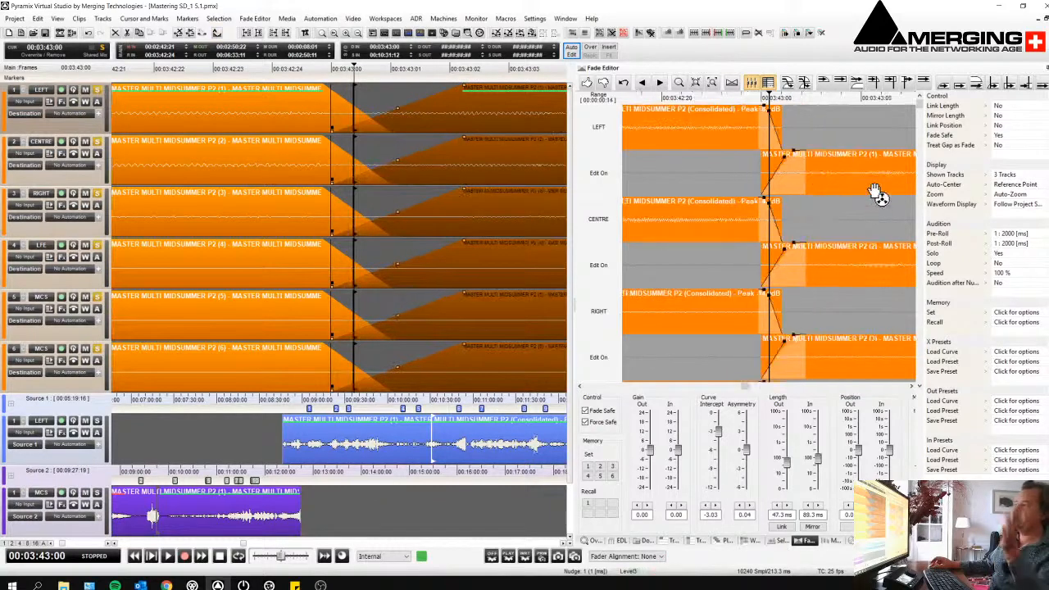
# Make the crossfade symmetrical at about 94.5 ms and store it in memory 1
pyautogui.click(732, 83)
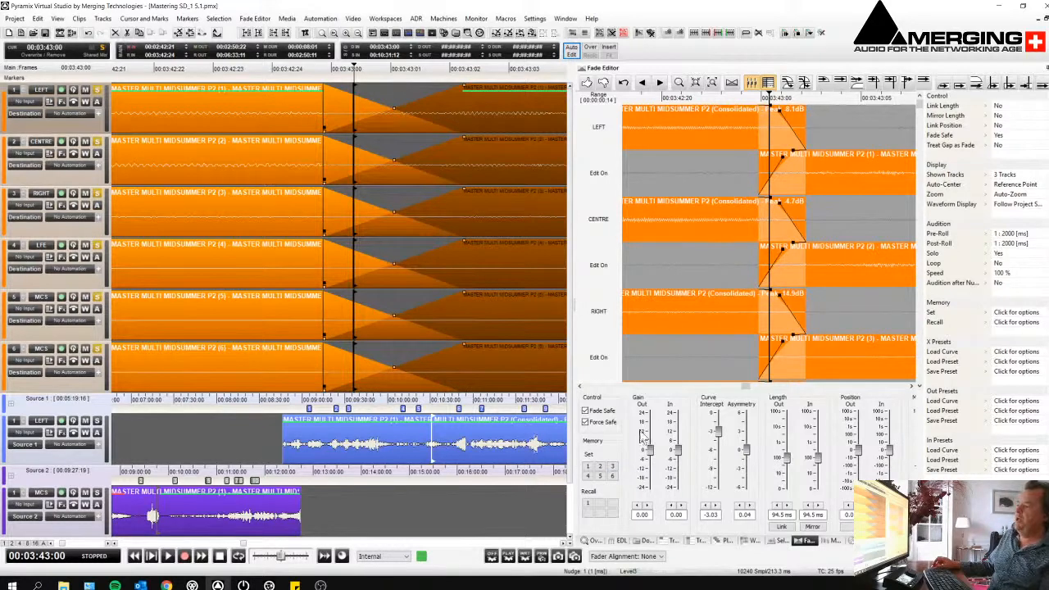
pyautogui.click(588, 467)
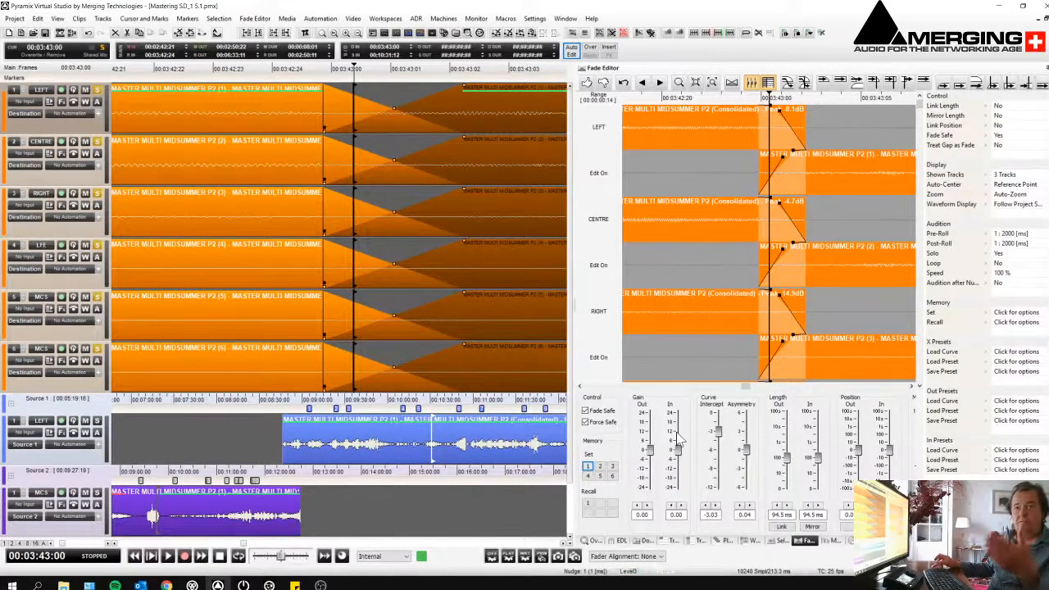
# Store a reshaped fade-in of about 367 ms in memory 2, and a variant with a fade-out of about 338 ms in memory 3
pyautogui.moveTo(801, 168); pyautogui.dragTo(861, 181)
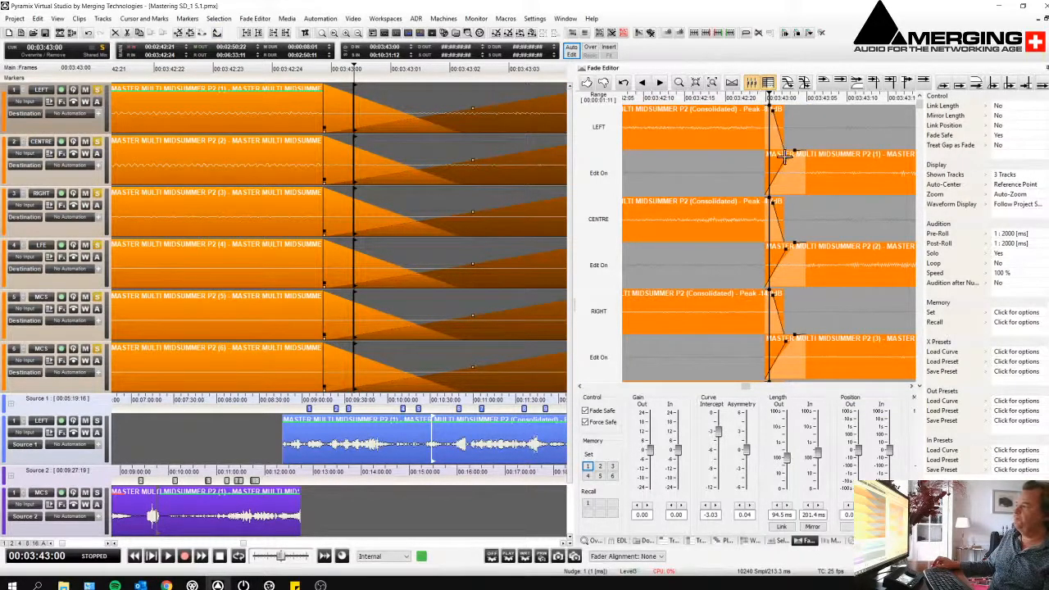
pyautogui.moveTo(754, 164); pyautogui.dragTo(789, 170)
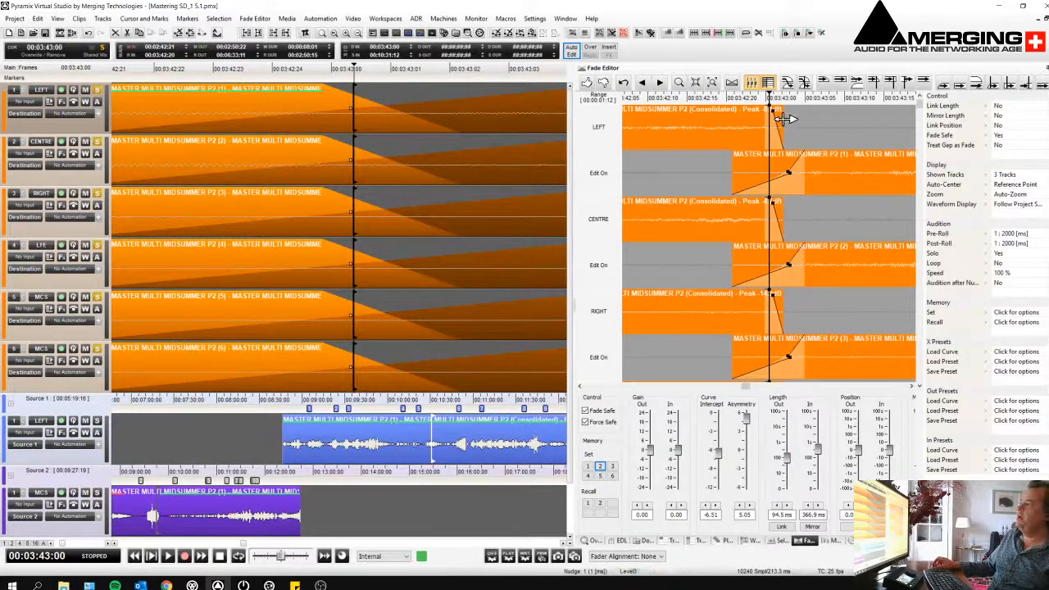
pyautogui.moveTo(817, 120); pyautogui.dragTo(752, 119)
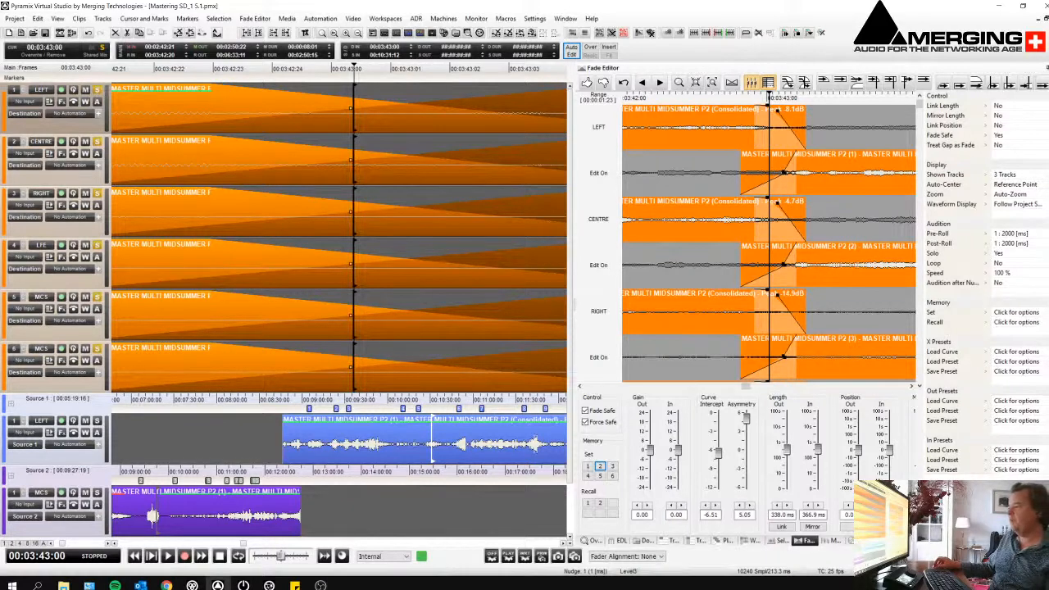
pyautogui.click(612, 467)
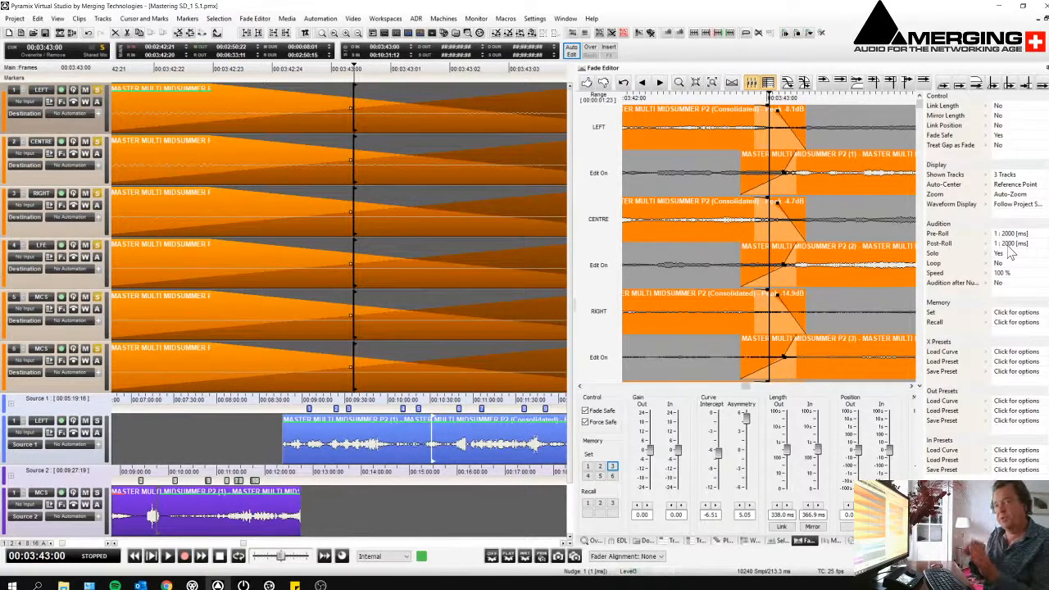
# Choose the 2000 ms audition pre-roll and audition the crossfade
pyautogui.click(1029, 235)
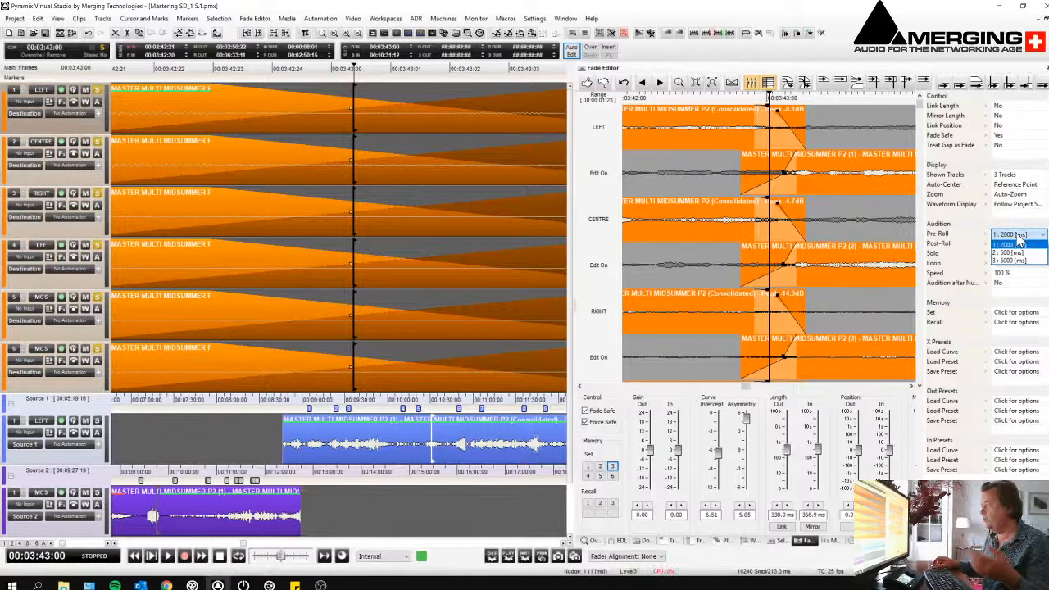
pyautogui.click(1012, 244)
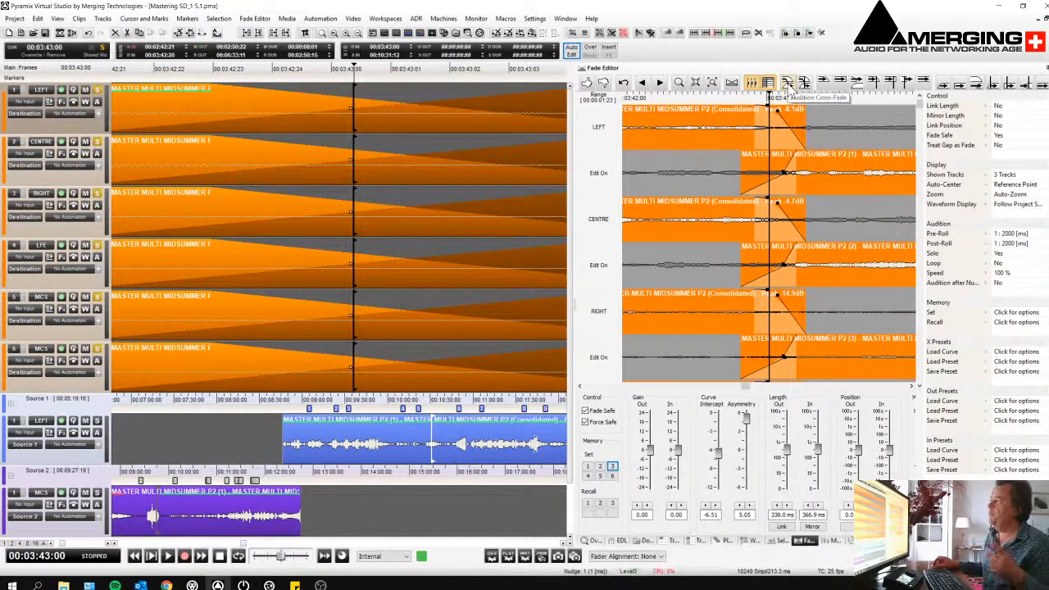
pyautogui.click(789, 86)
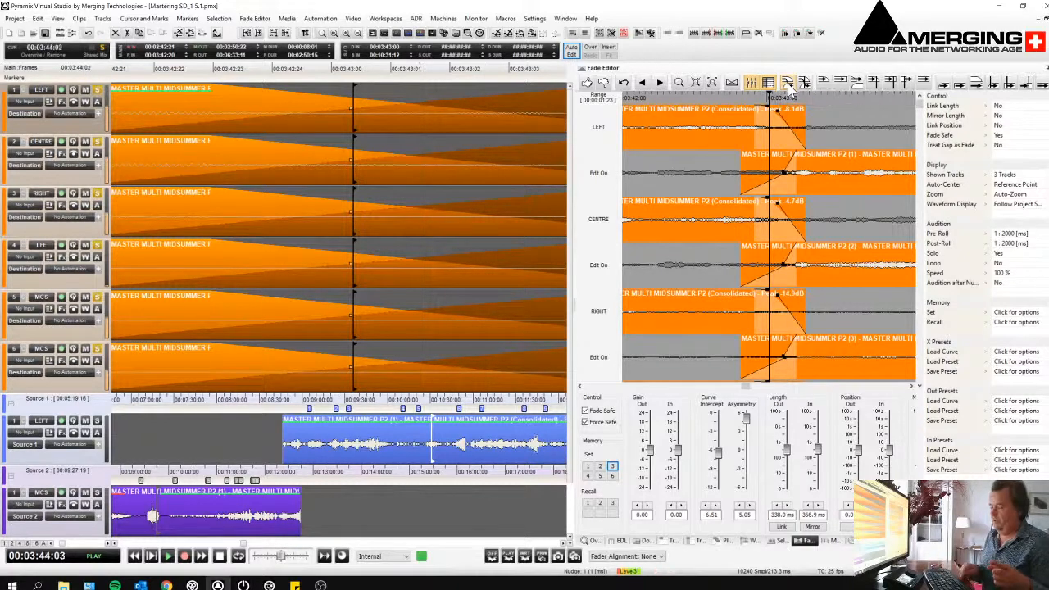
pyautogui.click(790, 86)
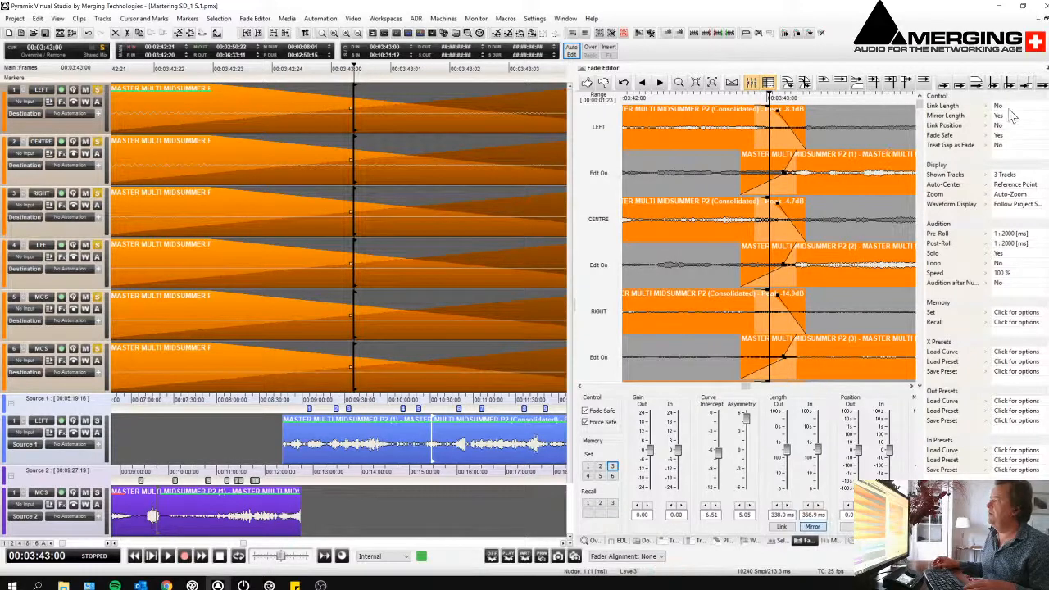
# Enable Link Length and disable Mirror Length for the crossfade
pyautogui.click(999, 107)
pyautogui.click(1000, 115)
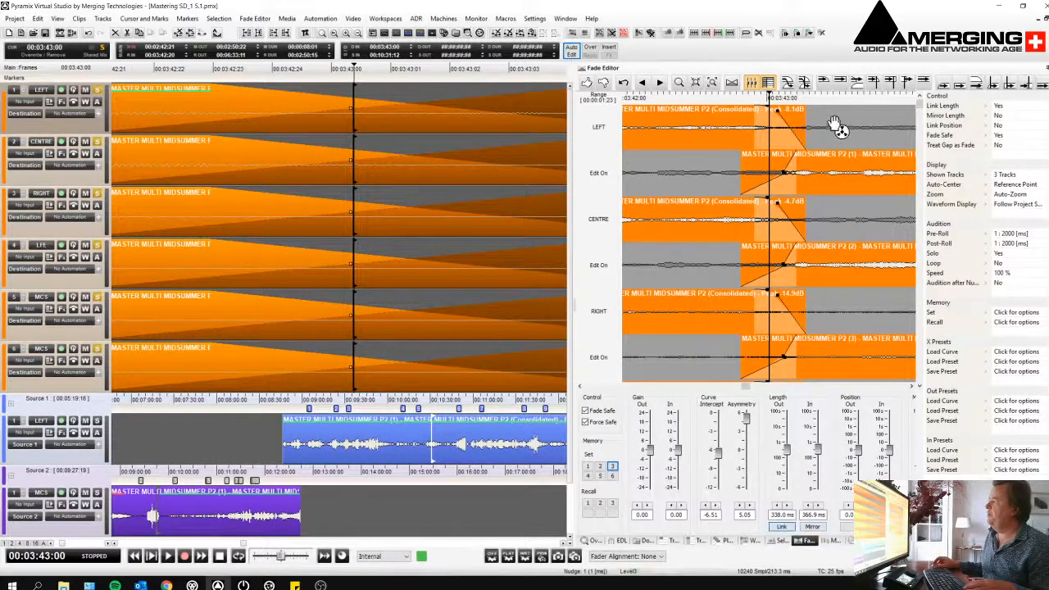
# Lengthen the linked fade-out and fade-in to about 3.0 s each and store the crossfade in memory 4
pyautogui.moveTo(818, 124); pyautogui.dragTo(897, 133)
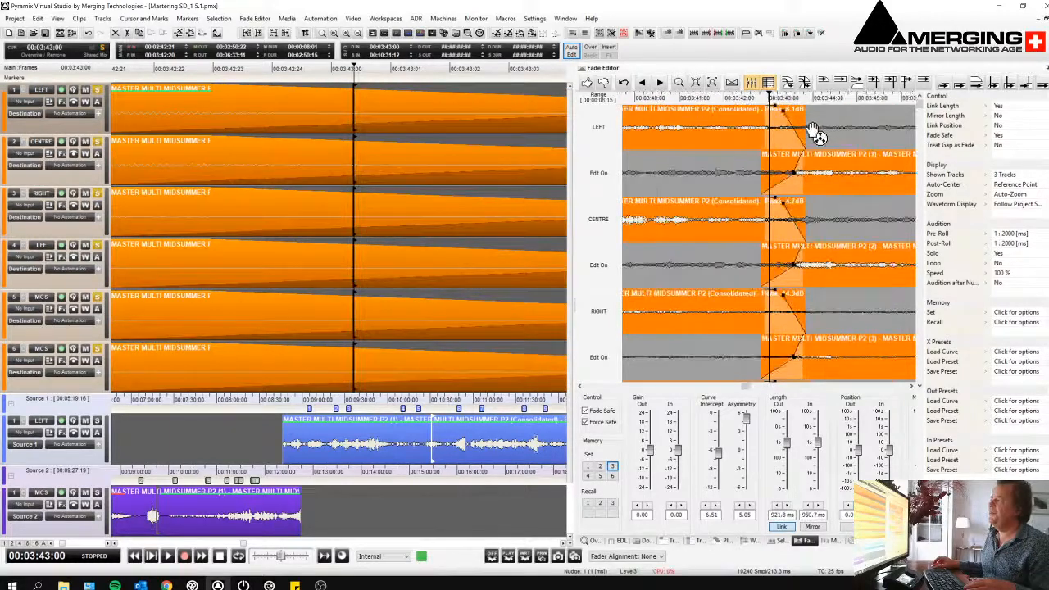
pyautogui.moveTo(818, 134); pyautogui.dragTo(899, 131)
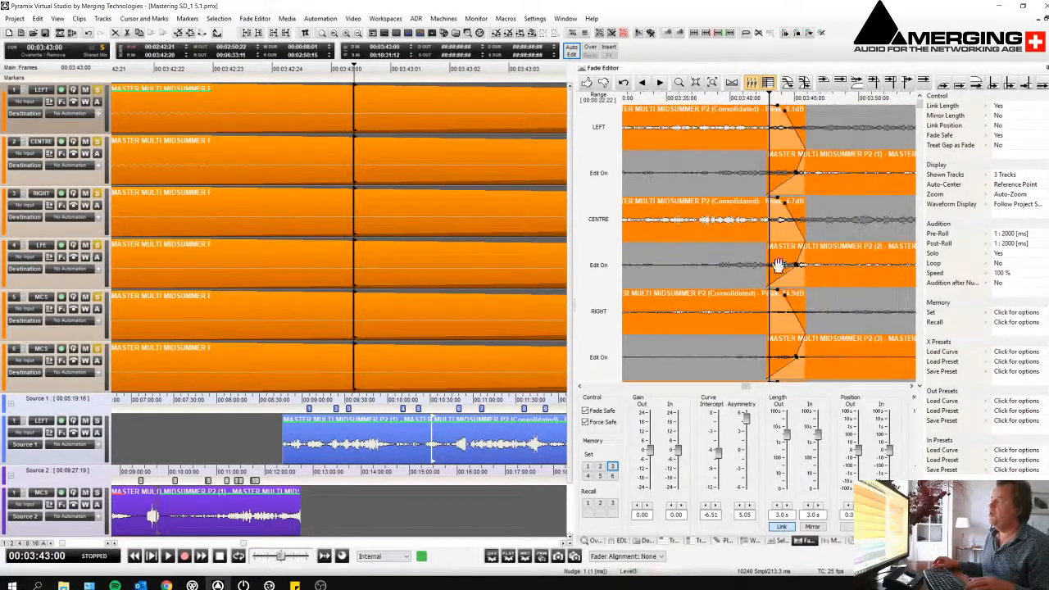
pyautogui.click(588, 476)
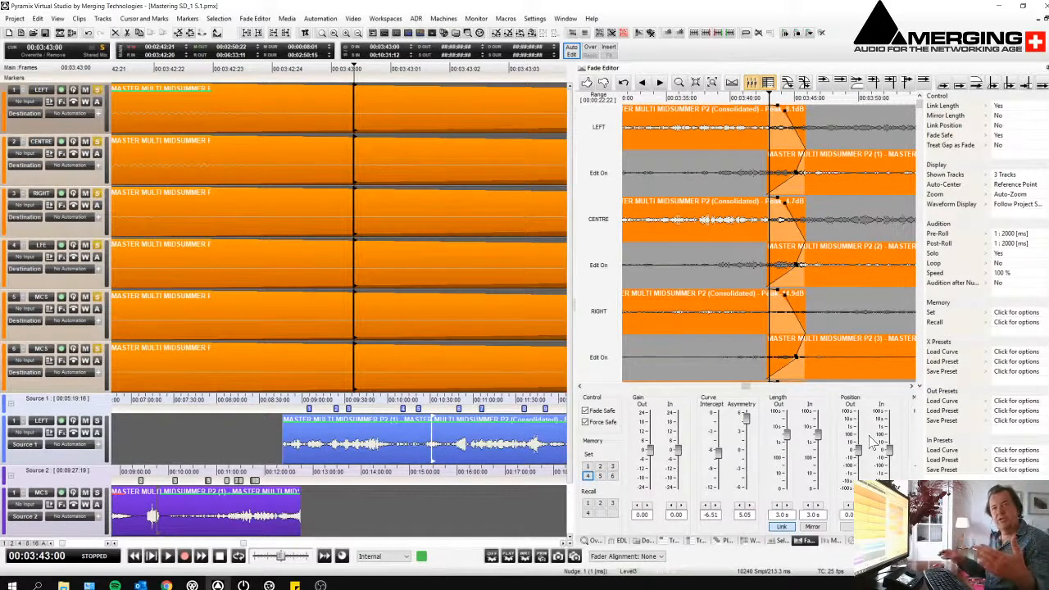
# Audition the 3-second crossfade with the Fade Editor cursor moved near the end of the fade and then past it
pyautogui.click(787, 85)
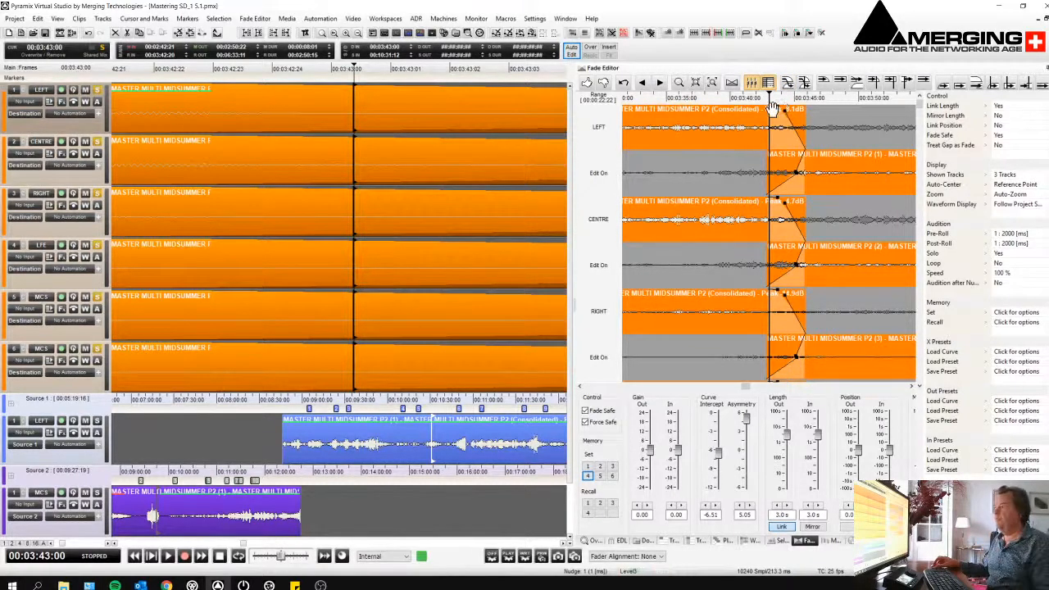
pyautogui.moveTo(767, 99); pyautogui.dragTo(805, 103)
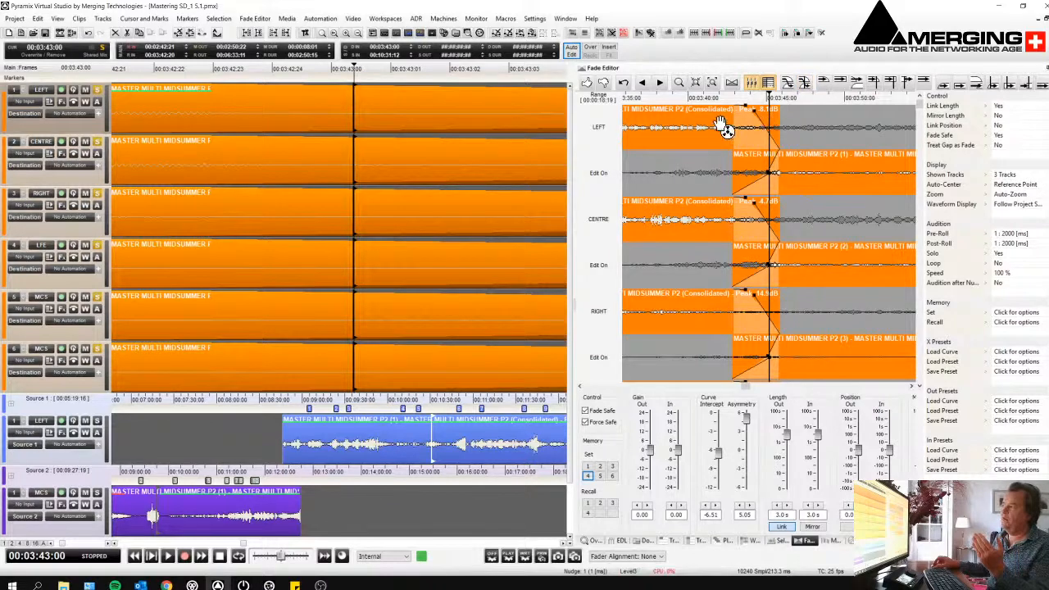
pyautogui.click(804, 85)
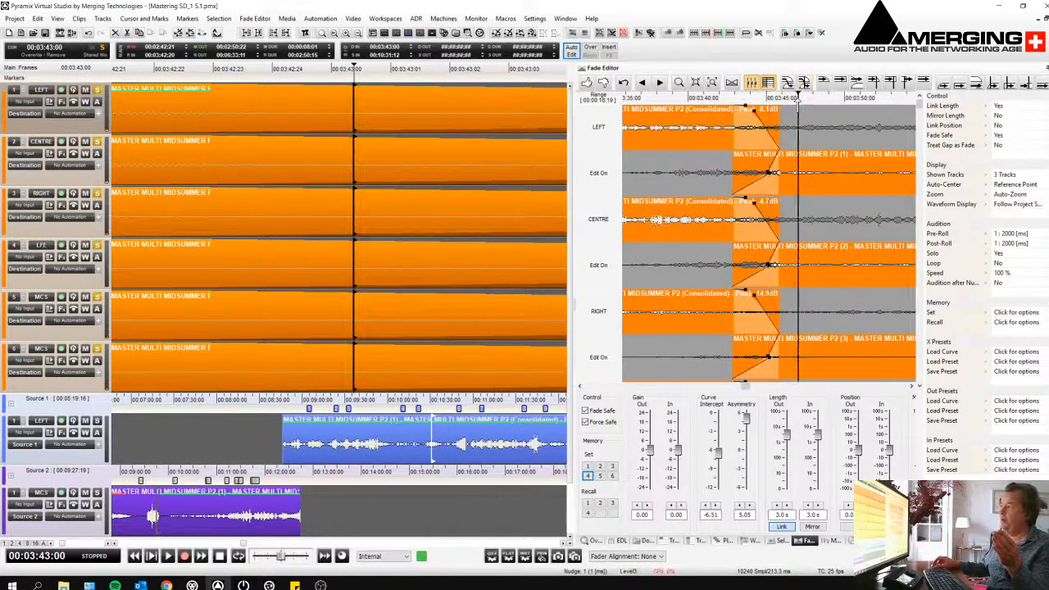
pyautogui.scroll(-3, 799, 103)
pyautogui.click(804, 85)
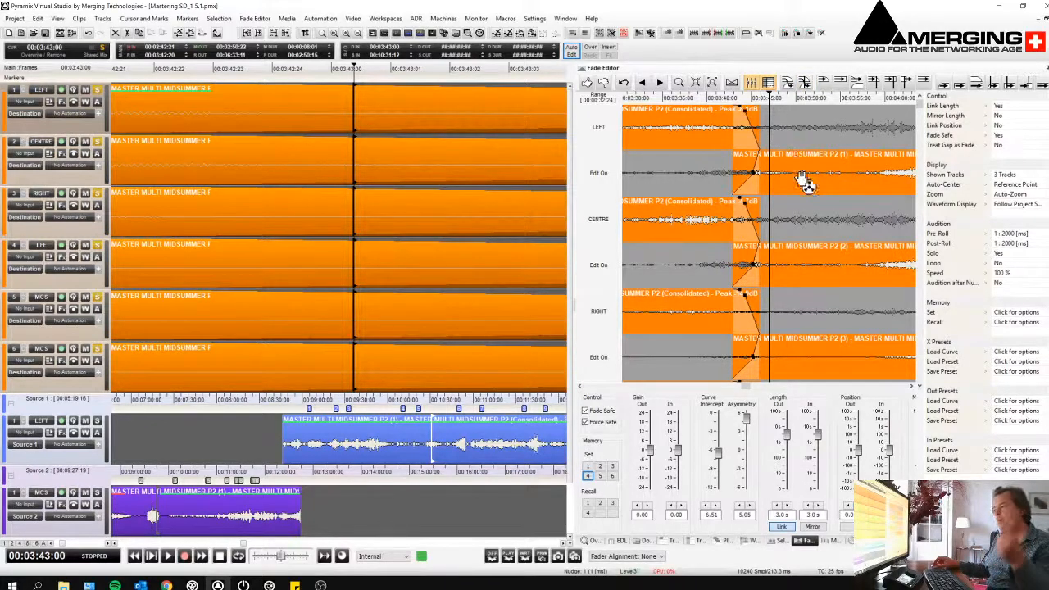
# Recall crossfade memories 1, 2 and 3 in turn, auditioning the recalled versions for comparison
pyautogui.click(587, 504)
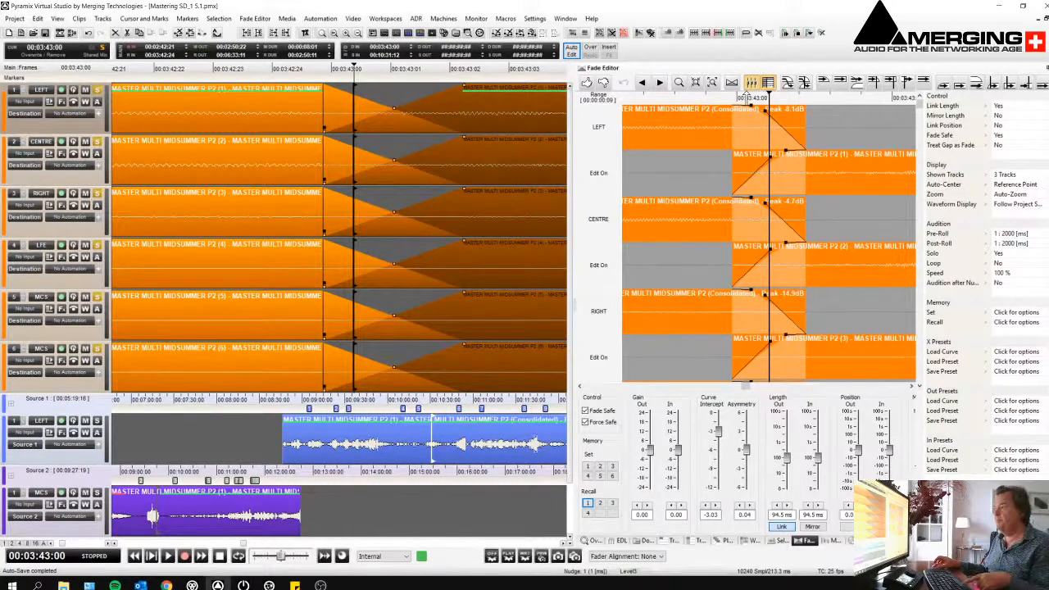
pyautogui.click(805, 84)
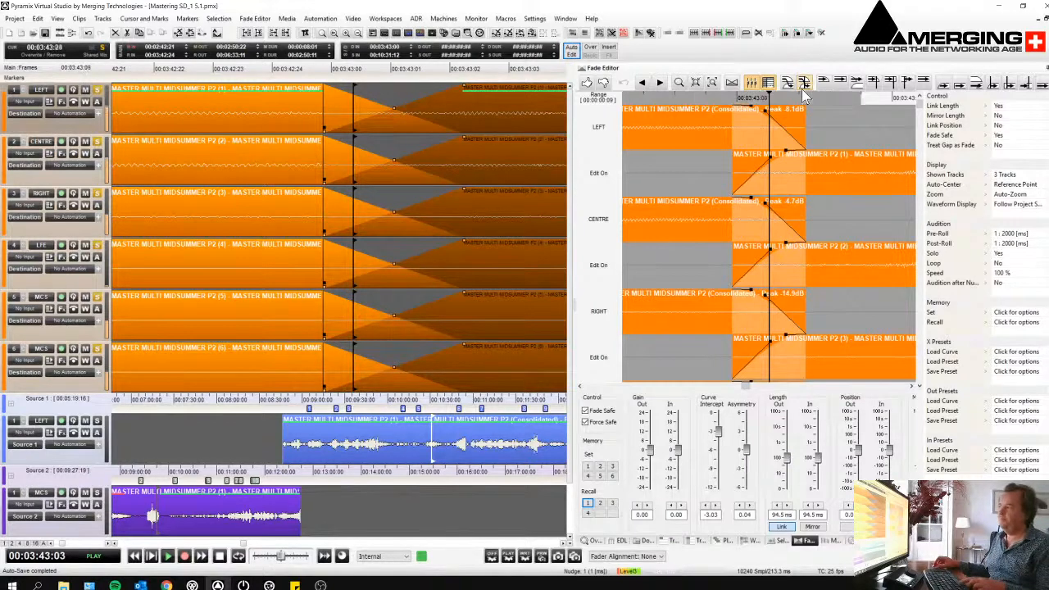
pyautogui.click(599, 503)
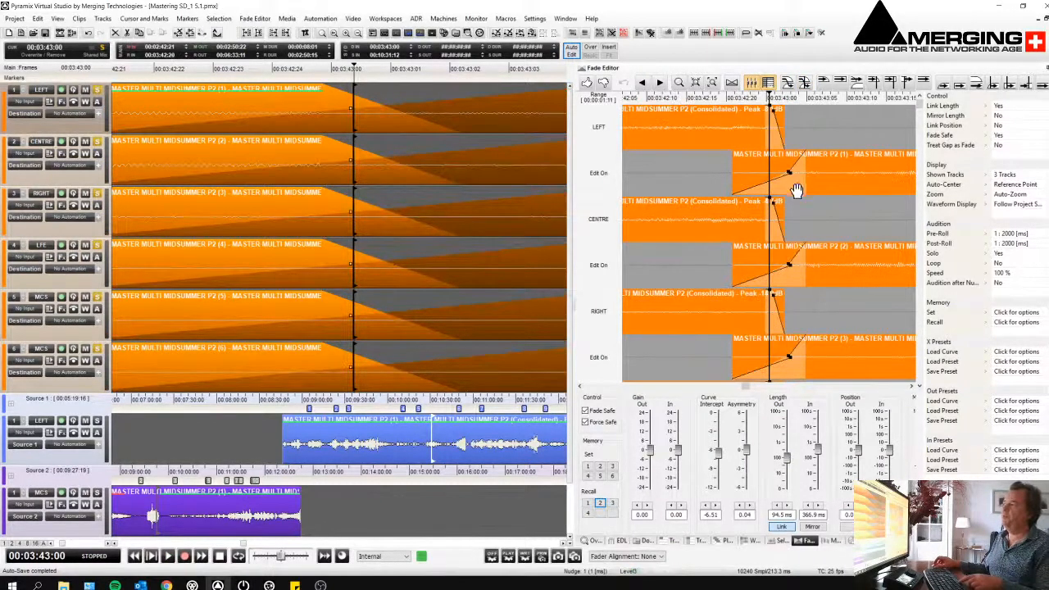
pyautogui.press('space')
pyautogui.press('space')
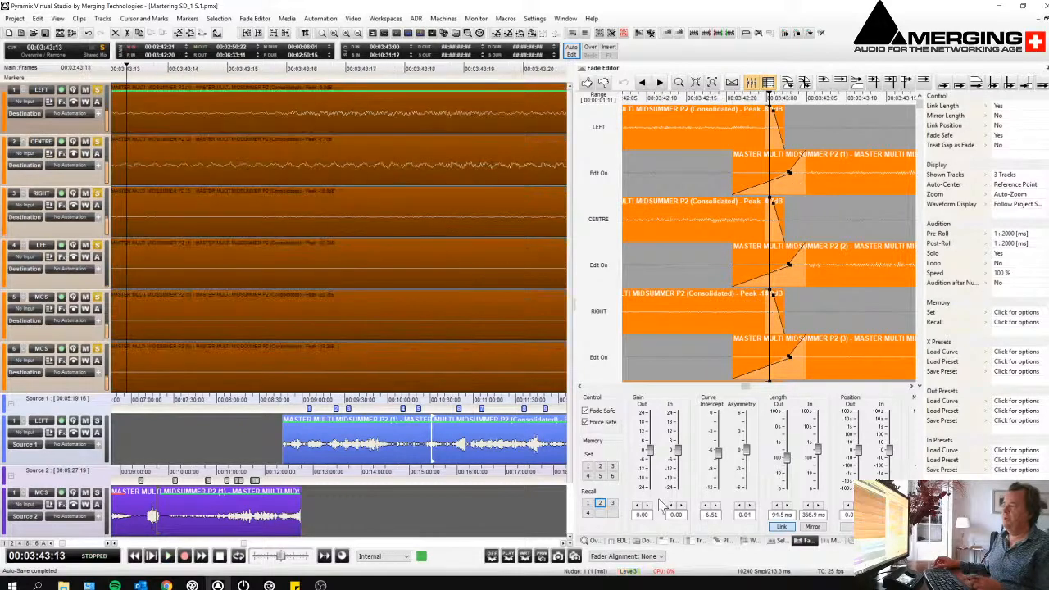
pyautogui.click(617, 503)
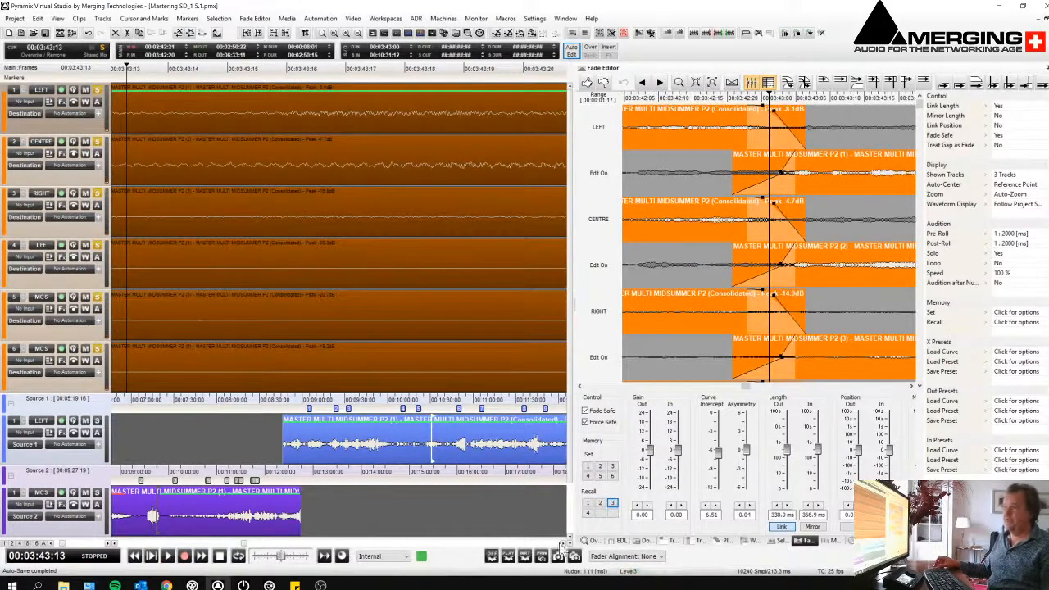
# Set Loop to Yes, recall memory 4 and switch through memories 3, 2 and 1 during looped audition before stopping playback
pyautogui.click(588, 514)
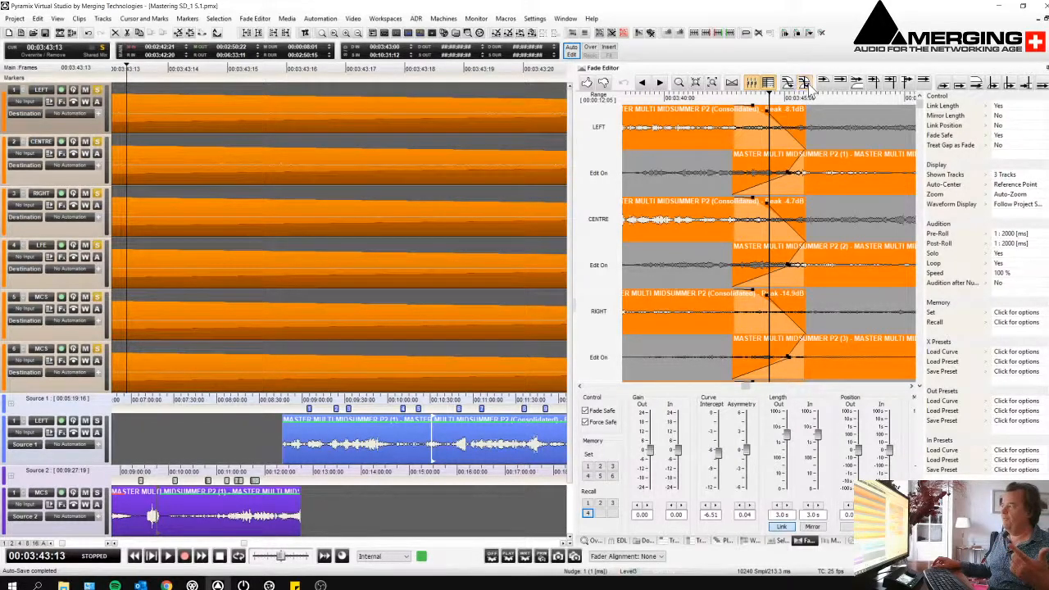
pyautogui.click(805, 85)
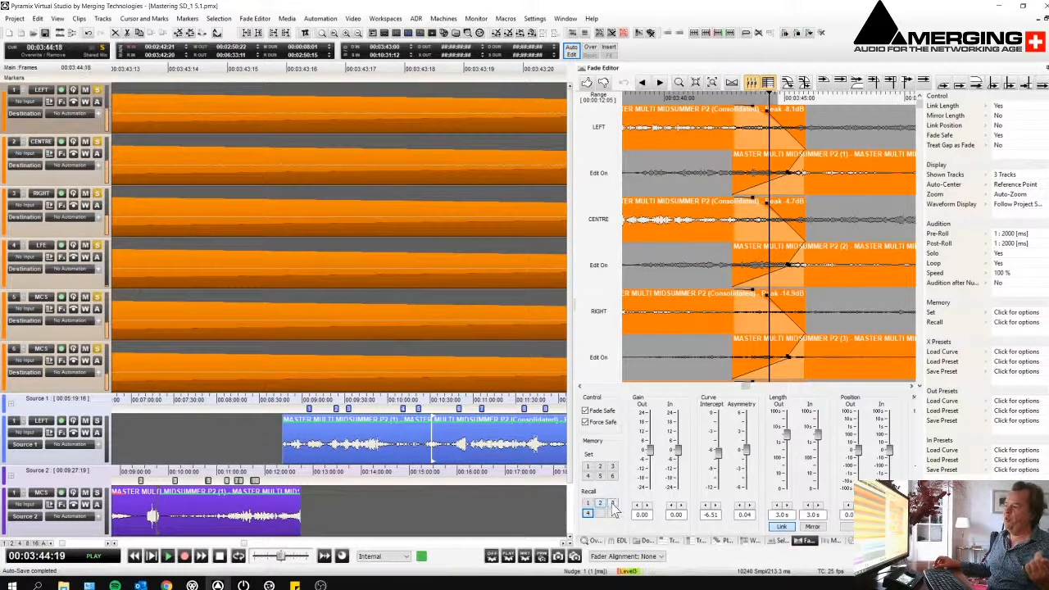
pyautogui.click(612, 504)
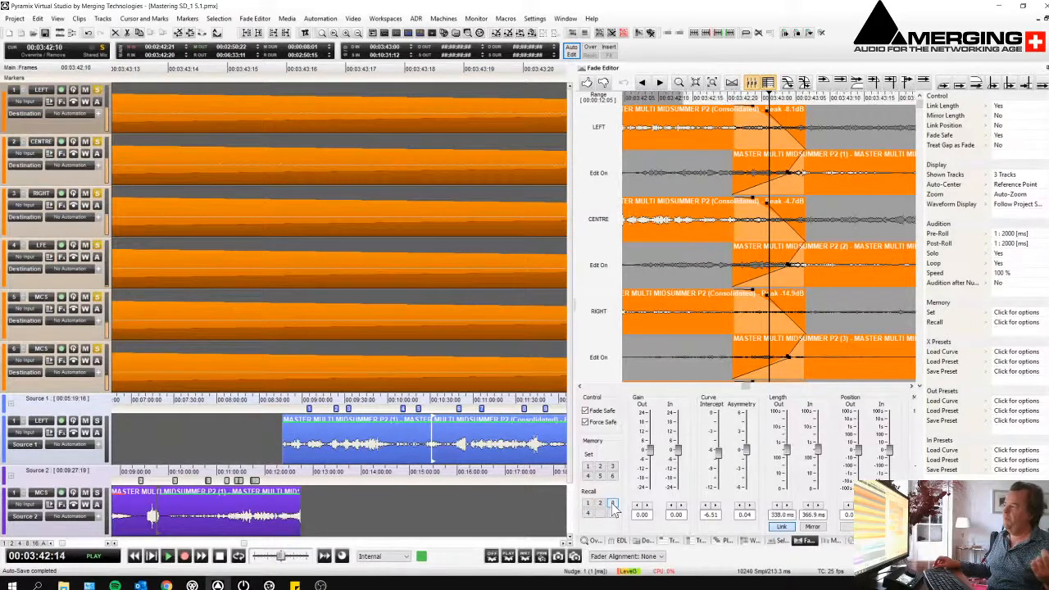
pyautogui.click(601, 504)
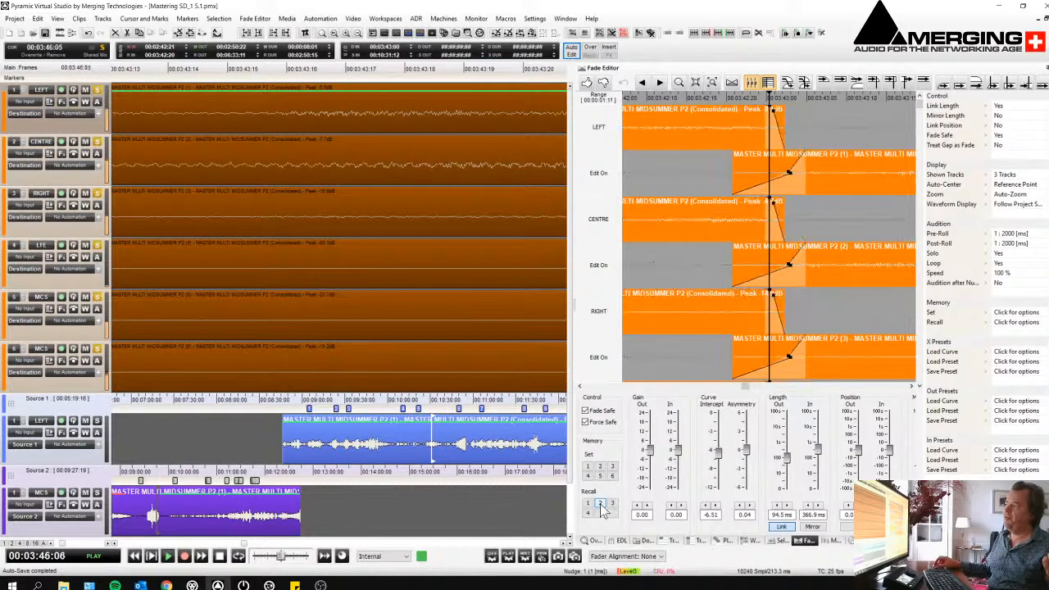
pyautogui.click(589, 504)
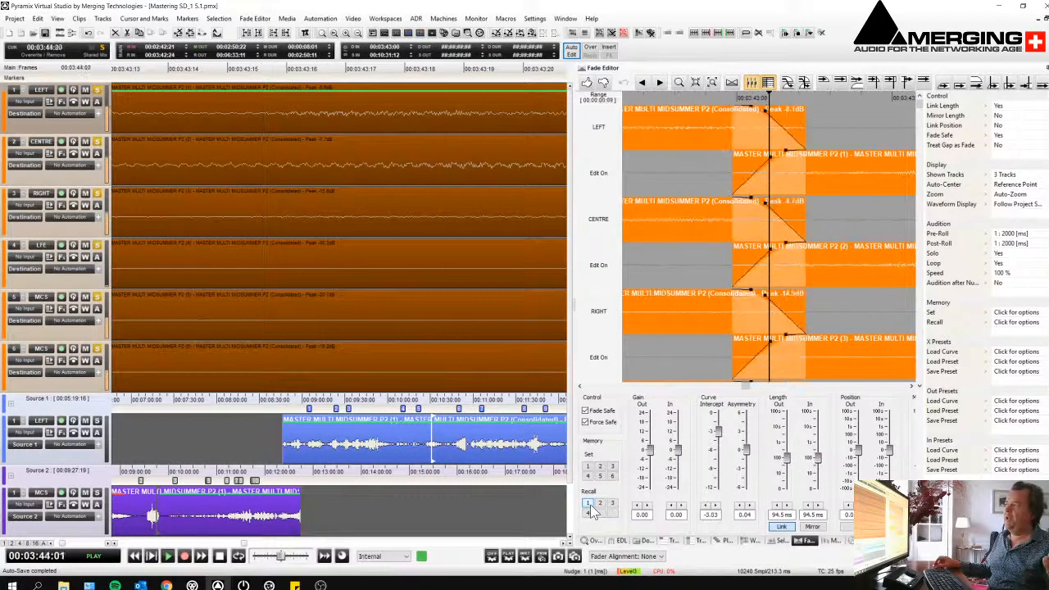
pyautogui.press('space')
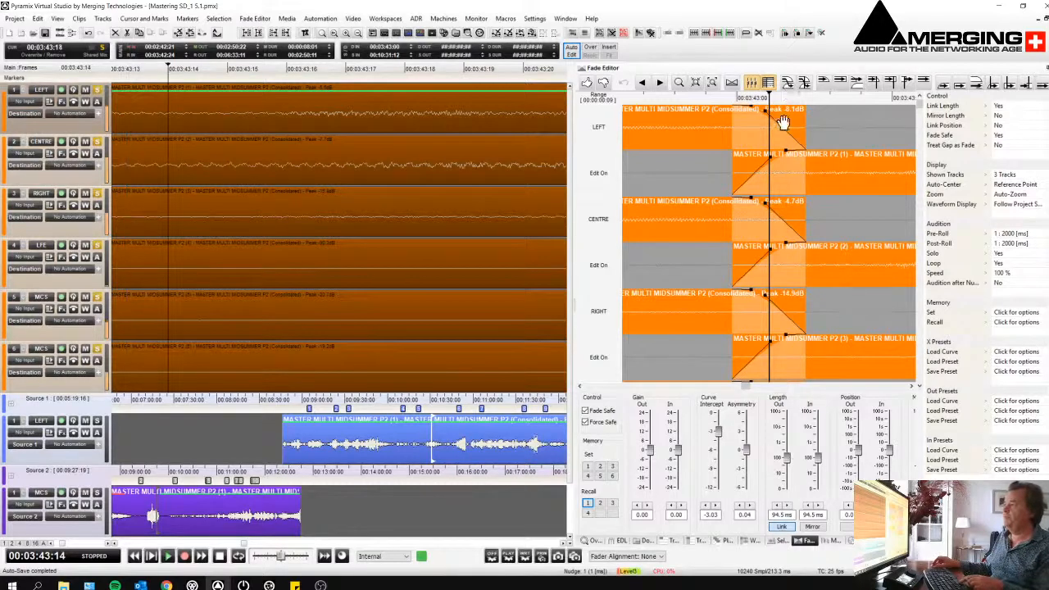
# Recall memory 2 and reshape the crossfade during audition to a fade-out of about 232 ms and a fade-in of about 504 ms
pyautogui.click(790, 85)
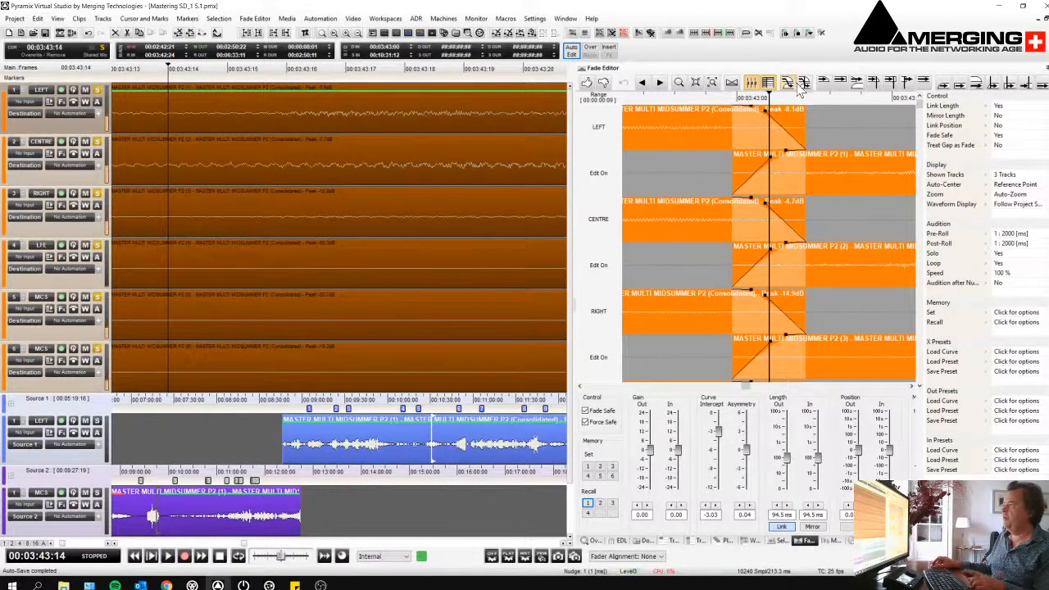
pyautogui.click(600, 503)
pyautogui.click(788, 83)
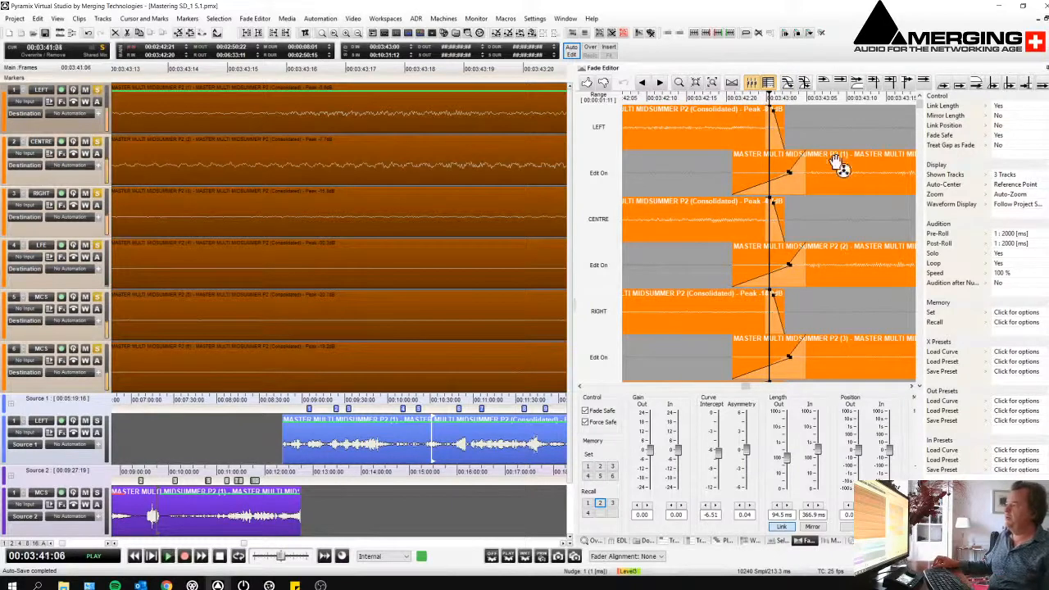
pyautogui.moveTo(787, 171); pyautogui.dragTo(836, 178)
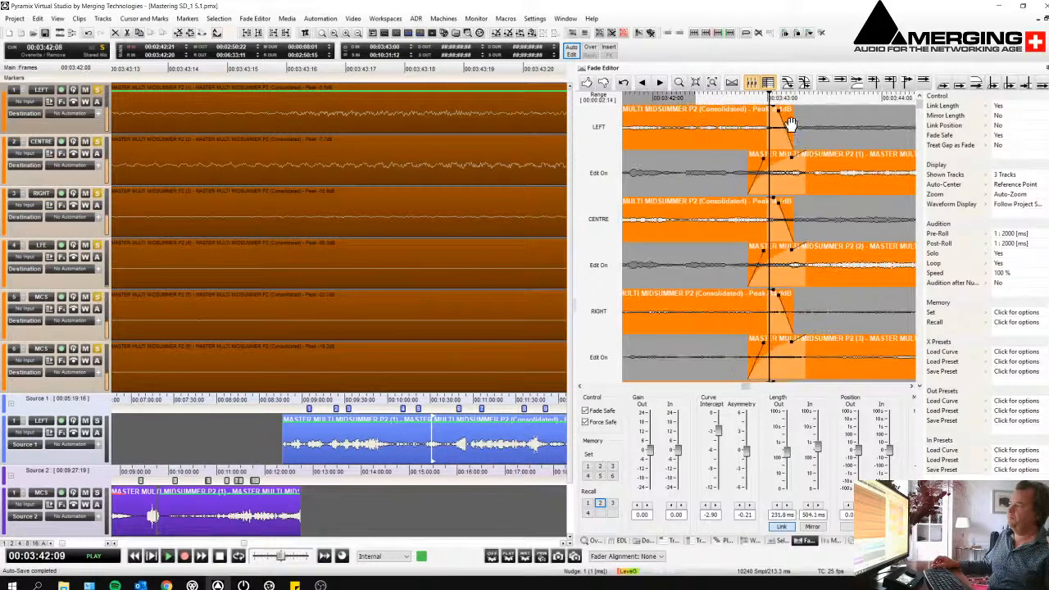
# Disable Link Length and reshape the fade-out alone to a length of about 268 ms
pyautogui.click(1000, 107)
pyautogui.moveTo(785, 121); pyautogui.dragTo(759, 117)
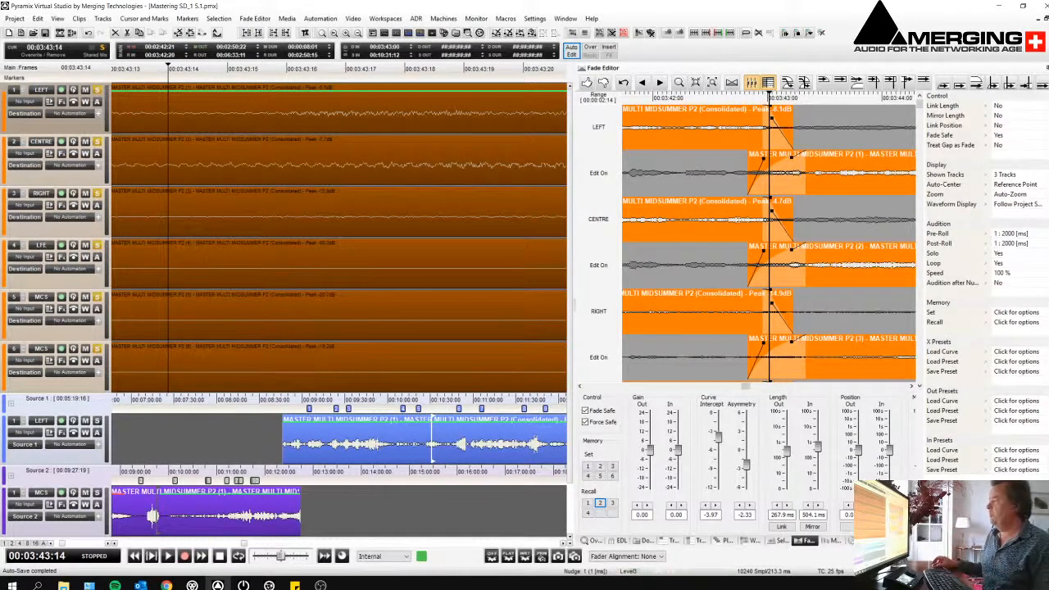
pyautogui.click(1002, 254)
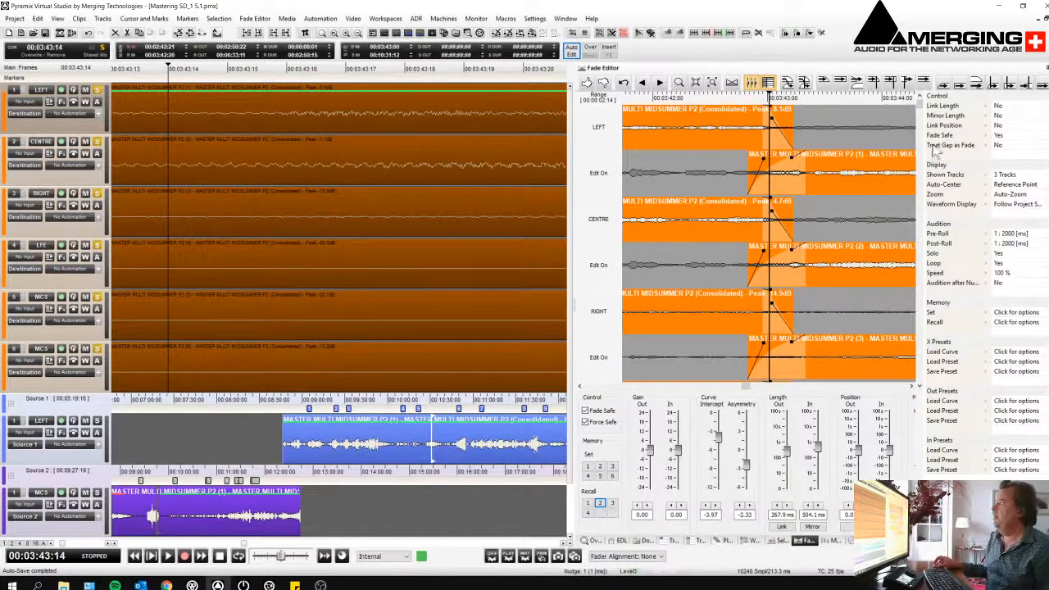
# Hide the Fade Editor's sliders and settings list, and expand the Source 1 tracks to show the whole recording
pyautogui.click(766, 83)
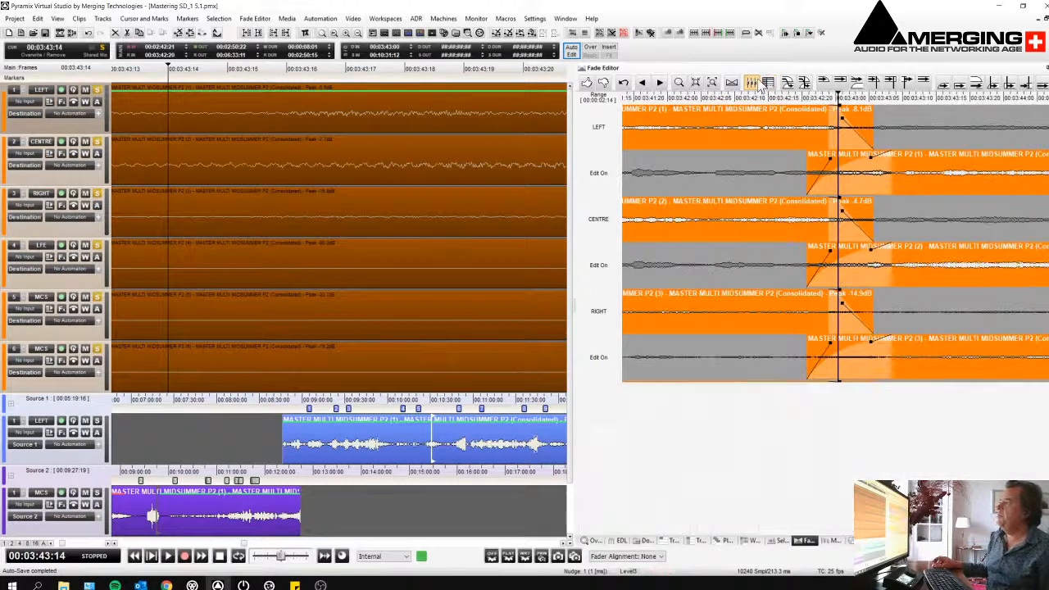
pyautogui.click(229, 444)
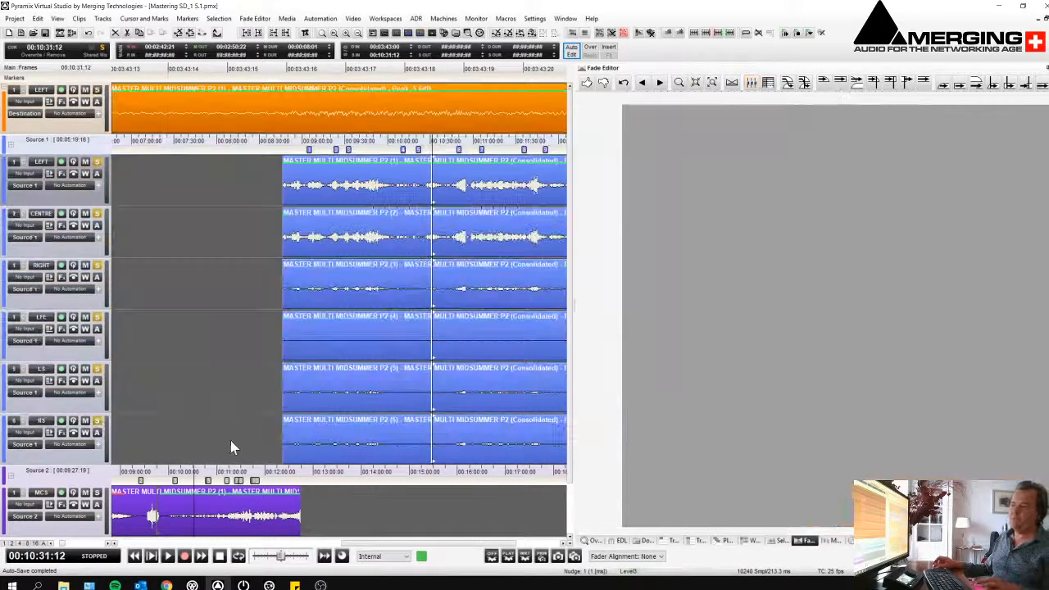
pyautogui.scroll(-4, 230, 301)
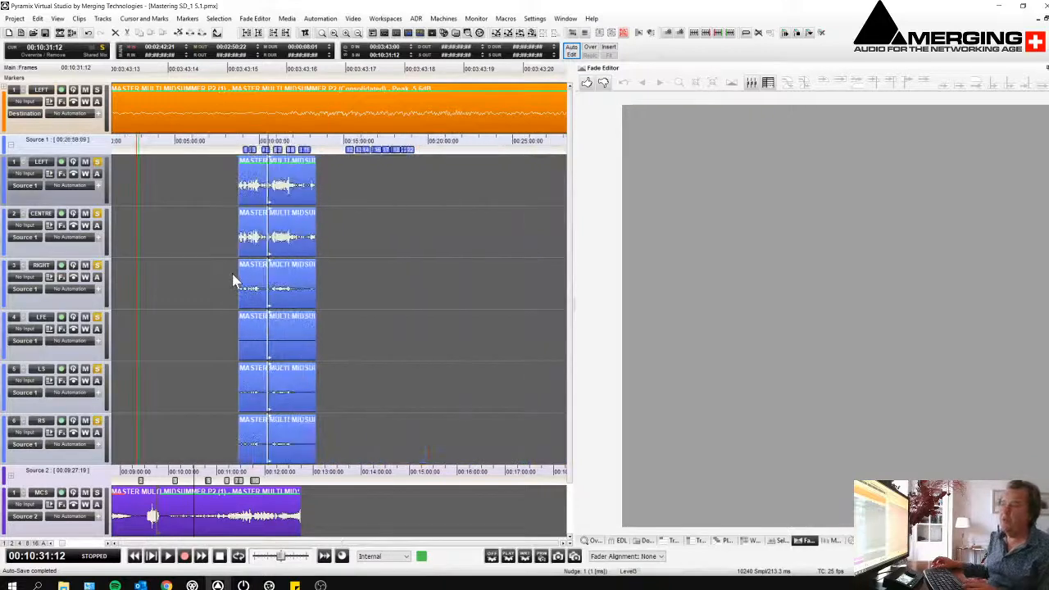
pyautogui.hscroll(-1, 234, 298)
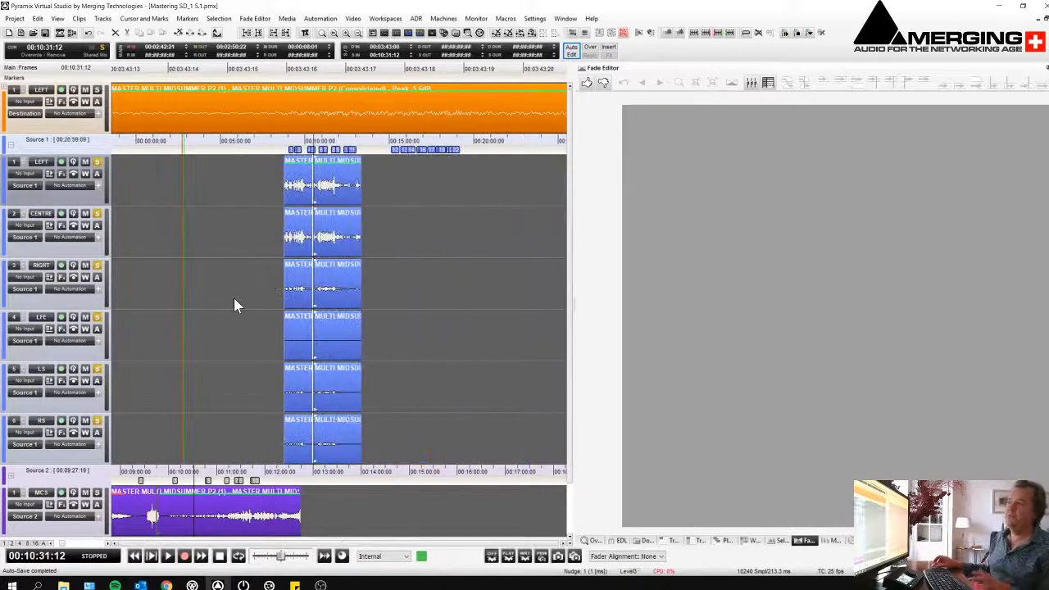
# Switch to the SD 48.pmx project and play its Source 1 recording briefly from about 01:05:06
pyautogui.click(562, 19)
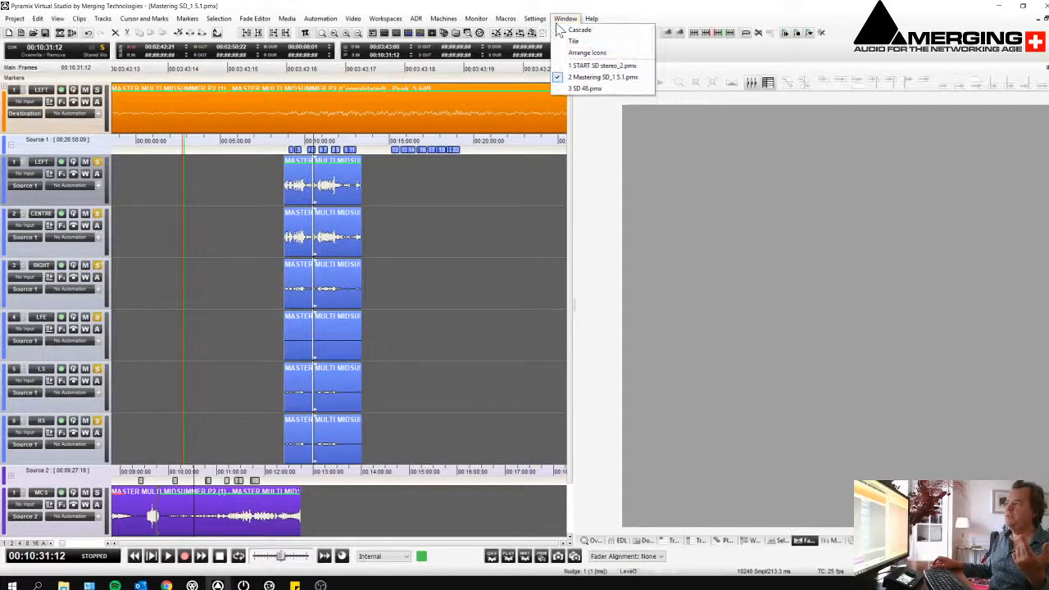
pyautogui.click(585, 88)
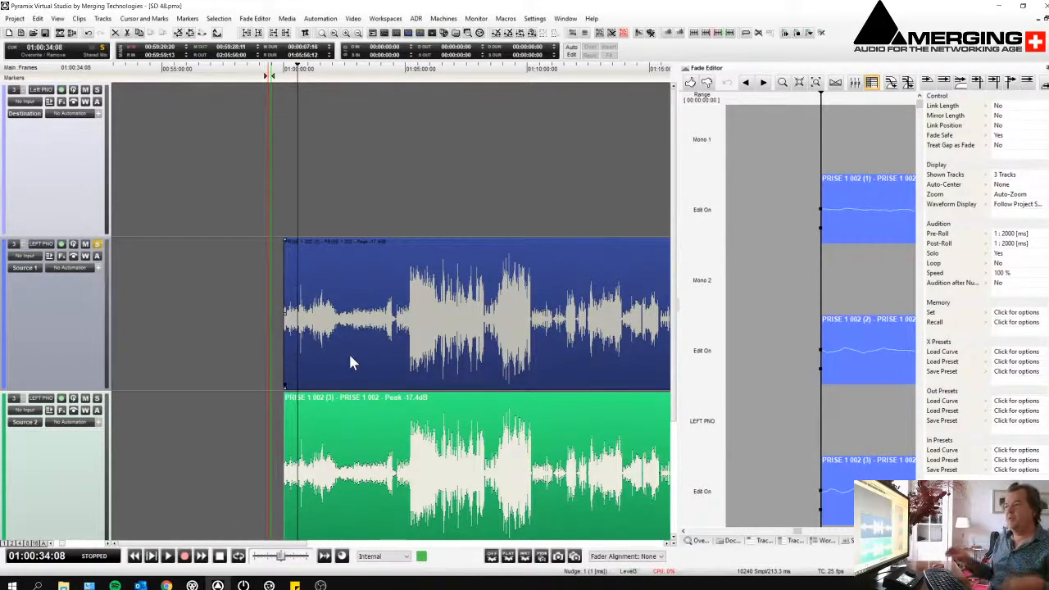
pyautogui.click(260, 318)
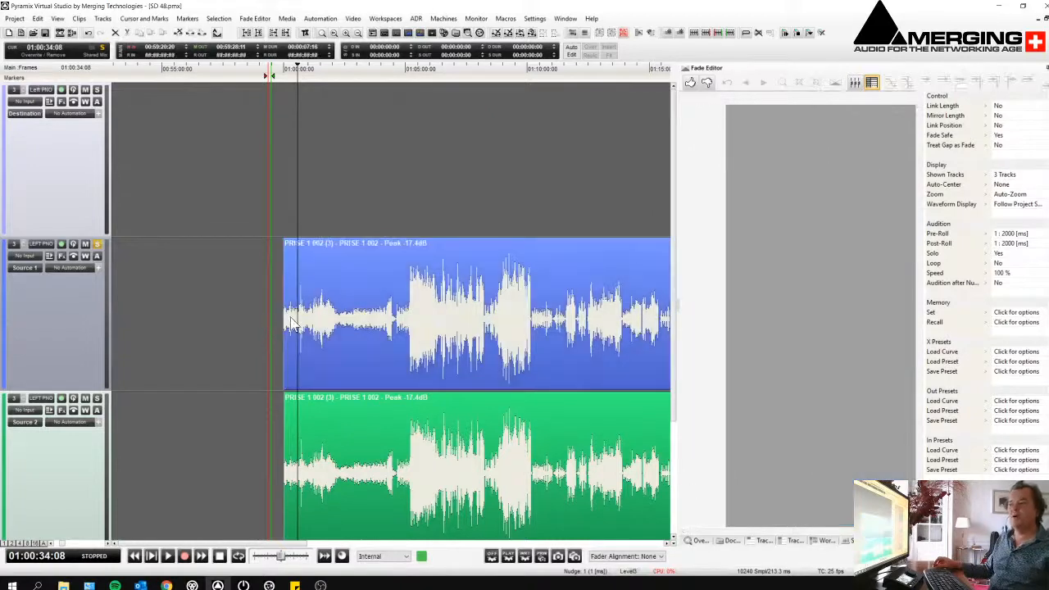
pyautogui.click(407, 260)
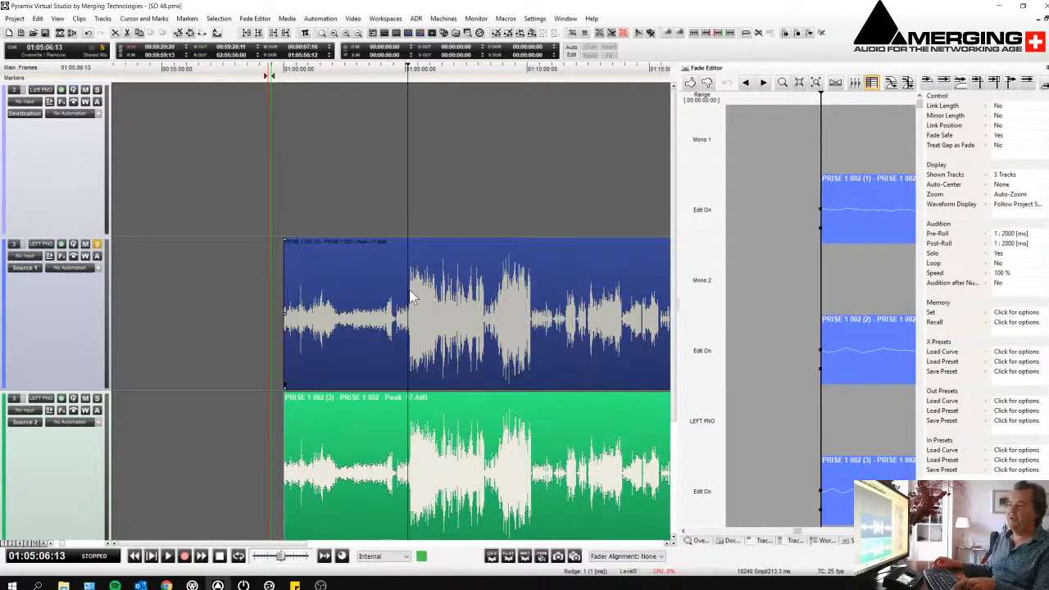
pyautogui.press('space')
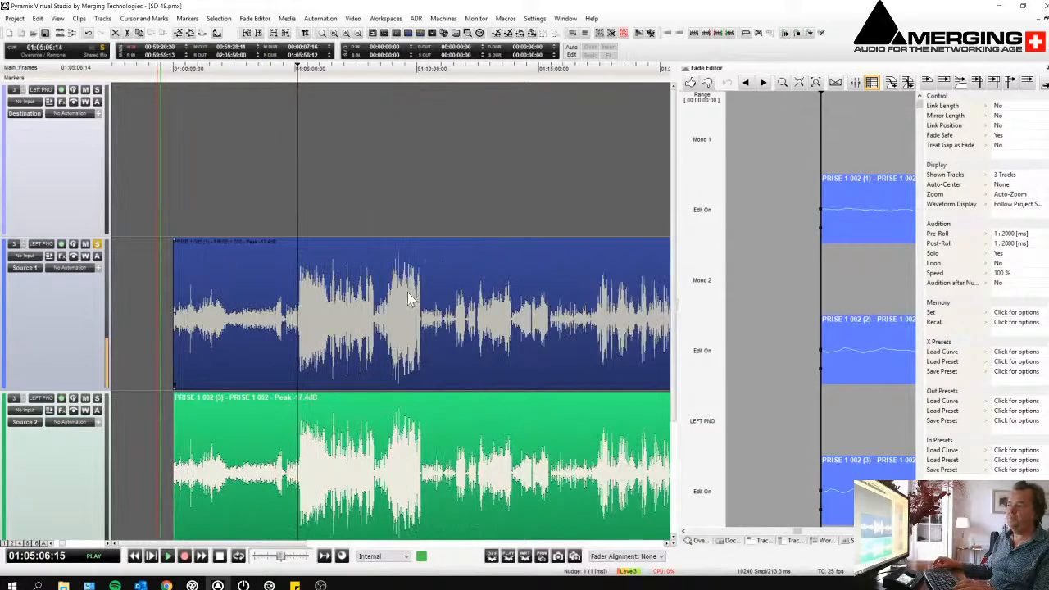
pyautogui.press('space')
# Select the loud Source 1 passage between about 01:05 and 01:10 and move it straight up to the Destination track
pyautogui.click(324, 318)
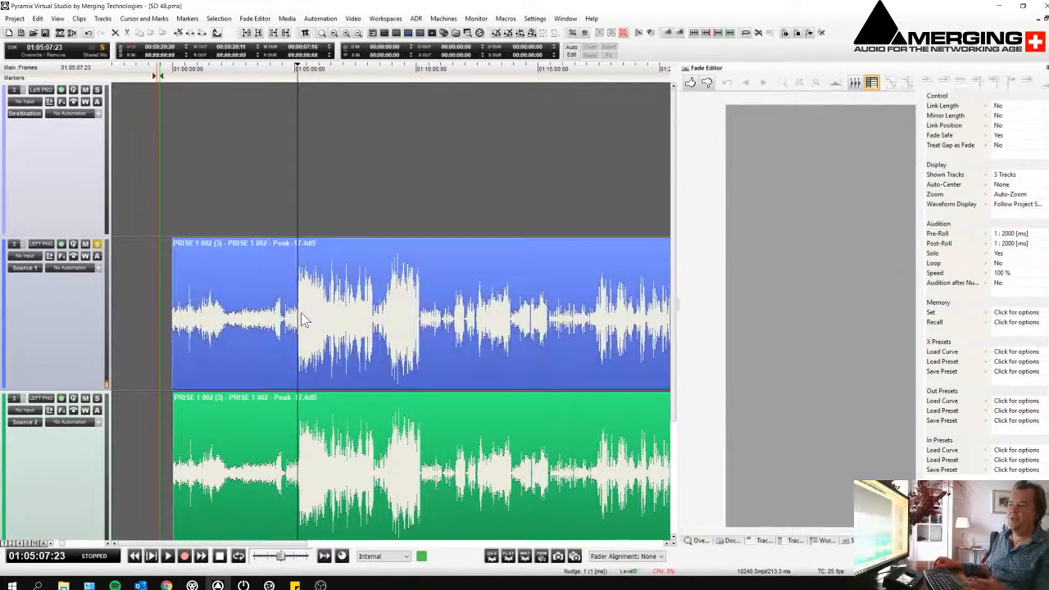
pyautogui.moveTo(297, 316); pyautogui.dragTo(420, 328)
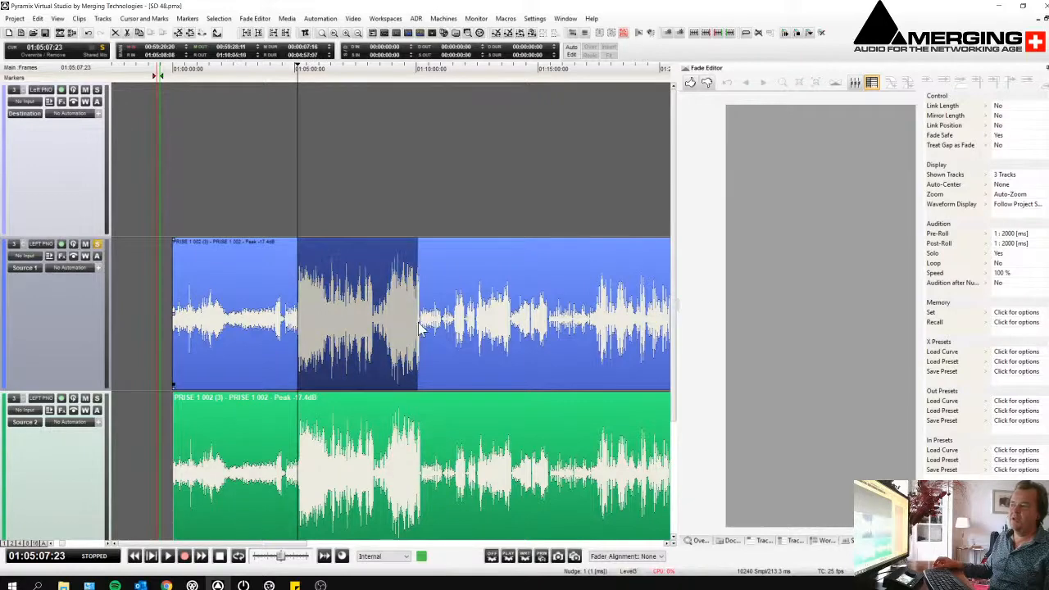
pyautogui.moveTo(346, 315); pyautogui.dragTo(346, 155)
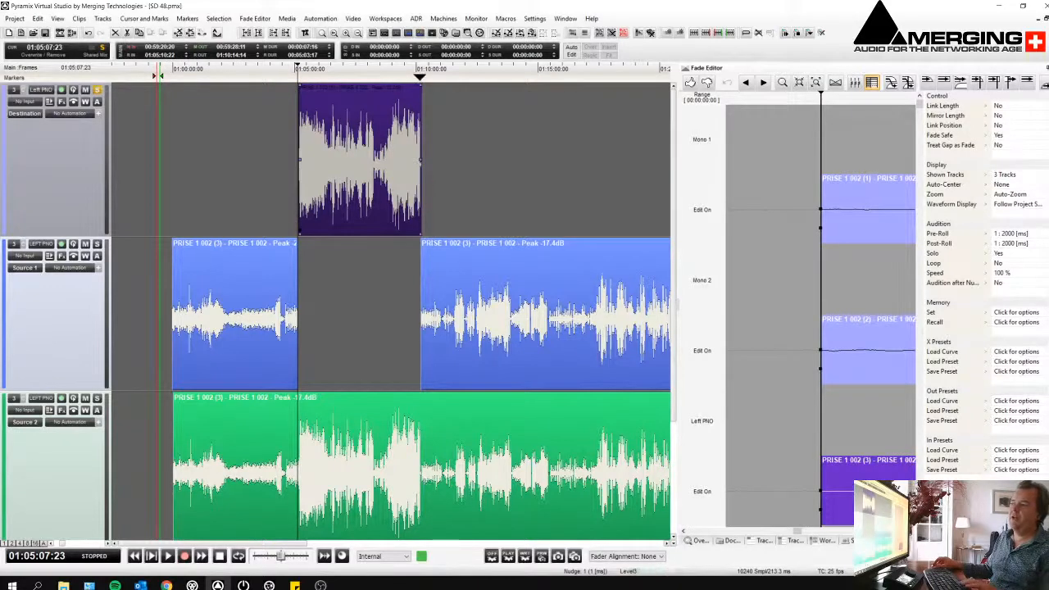
# Play briefly from about 01:10:28, and move the Source 2 passage between about 01:10 and 01:14 straight up to the Destination track
pyautogui.moveTo(420, 77); pyautogui.dragTo(428, 77)
pyautogui.press('space')
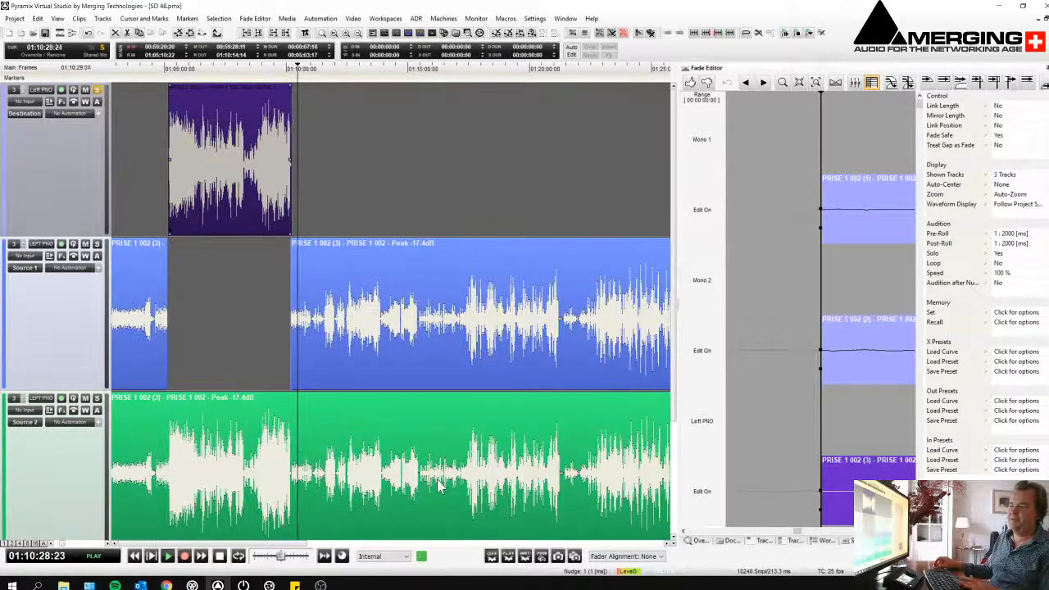
pyautogui.press('space')
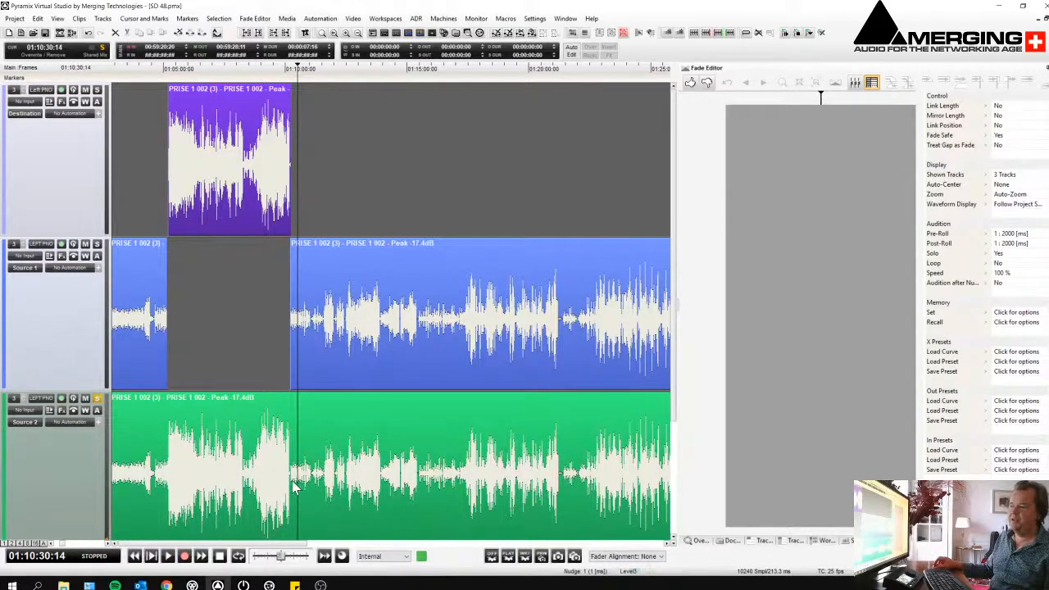
pyautogui.moveTo(295, 488); pyautogui.dragTo(383, 485)
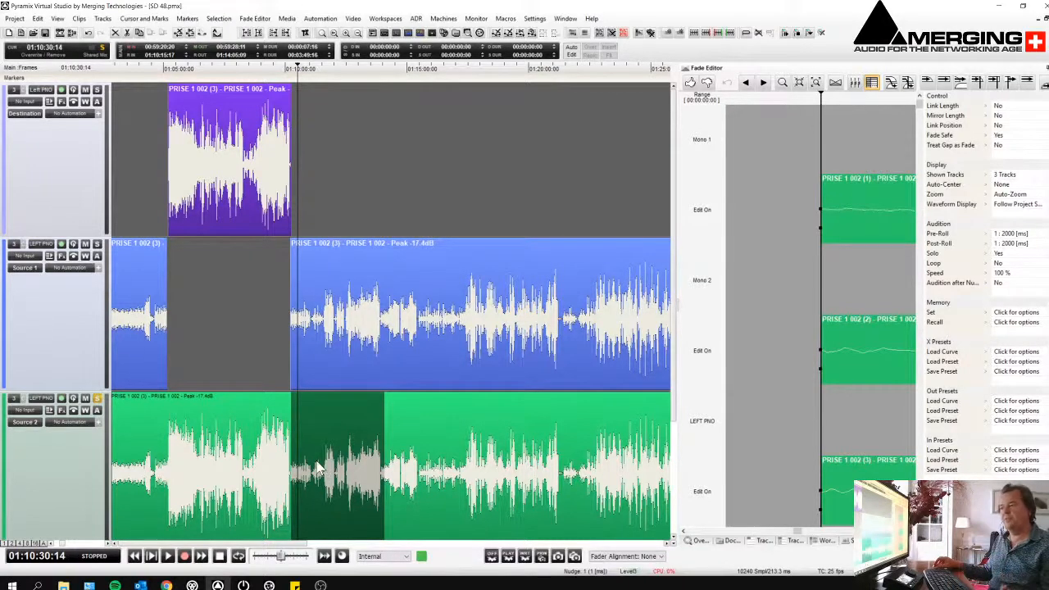
pyautogui.moveTo(320, 476); pyautogui.dragTo(318, 149)
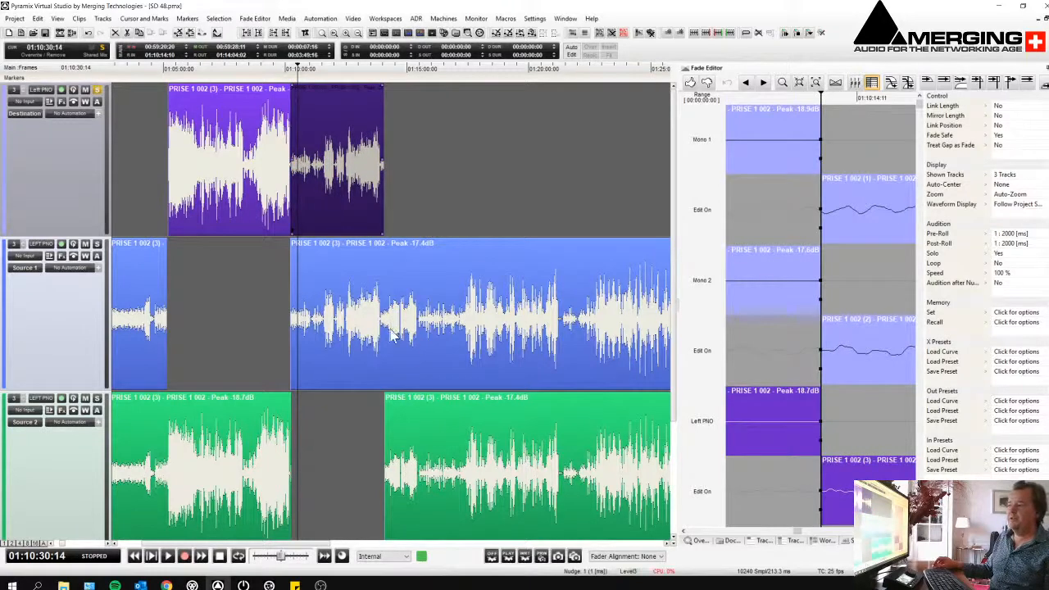
# Move the Source 1 passage between about 01:14 and 01:21 and a short Source 2 passage near 01:16 up to the Destination
pyautogui.moveTo(380, 327); pyautogui.dragTo(567, 328)
pyautogui.moveTo(440, 278); pyautogui.dragTo(443, 193)
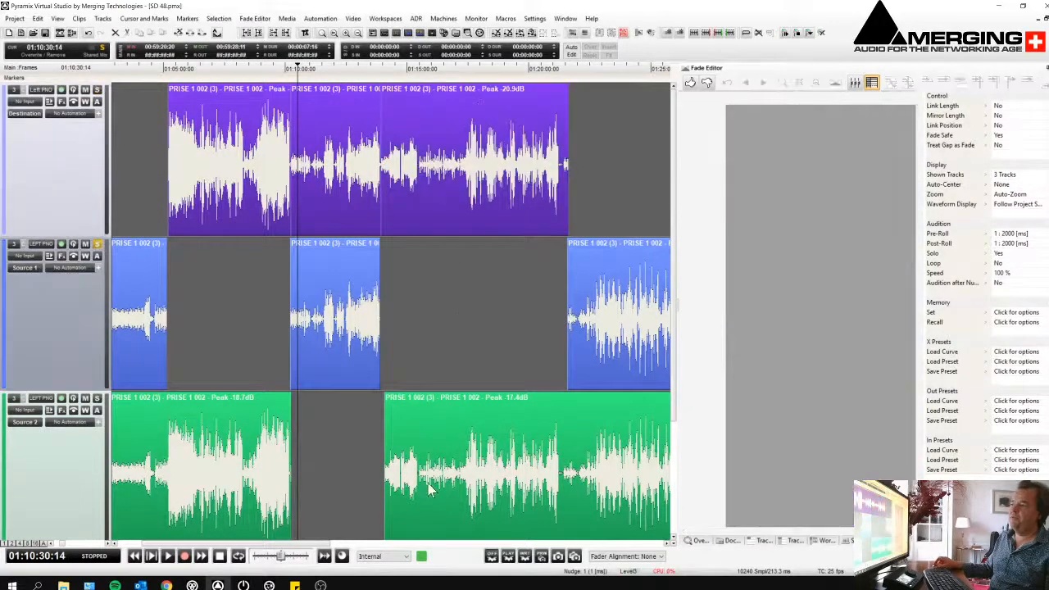
pyautogui.moveTo(427, 487); pyautogui.dragTo(440, 195)
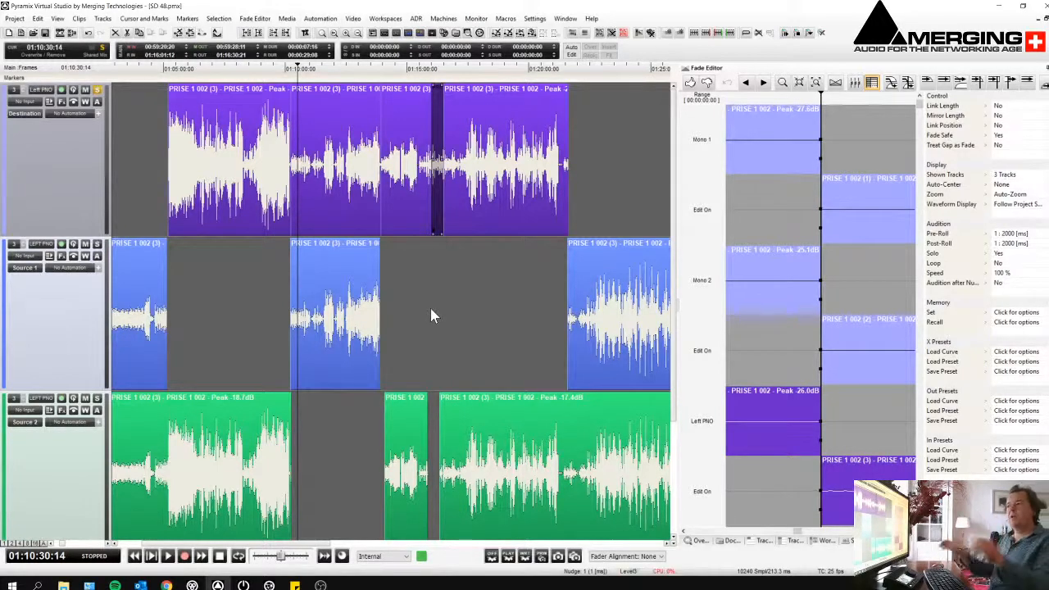
# Toggle Auto-Crossfade and move the Source 2 passage between about 01:21 and 01:23 up to the end of the Destination material
pyautogui.click(297, 157)
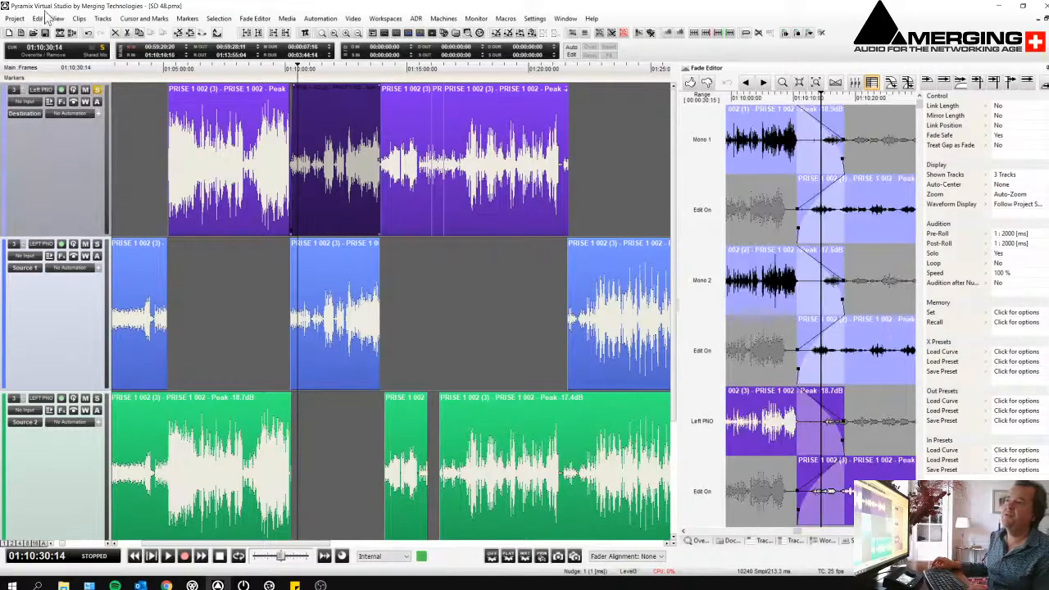
pyautogui.click(37, 18)
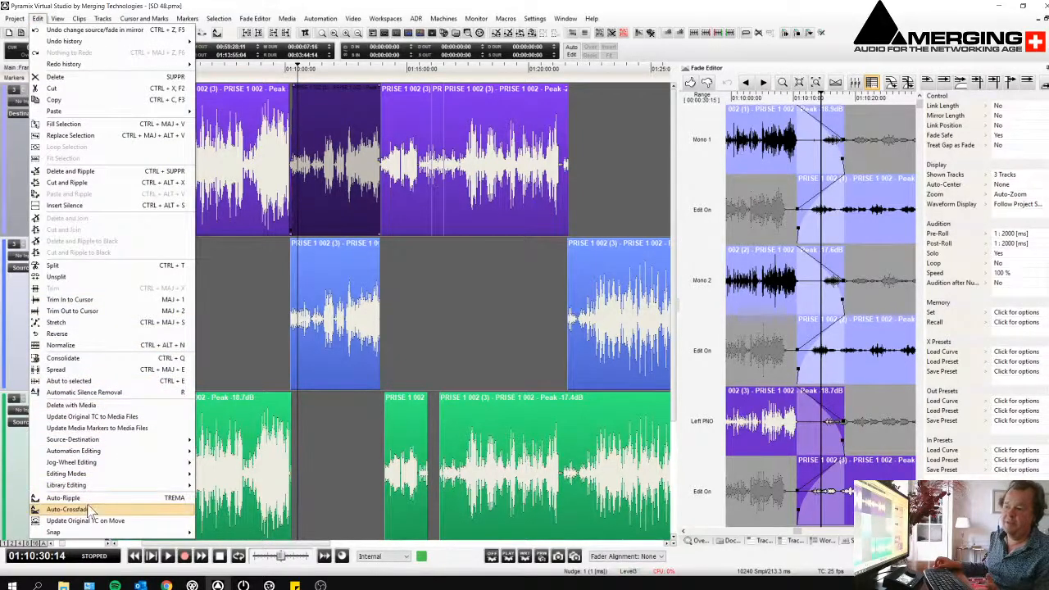
pyautogui.click(92, 509)
pyautogui.click(529, 161)
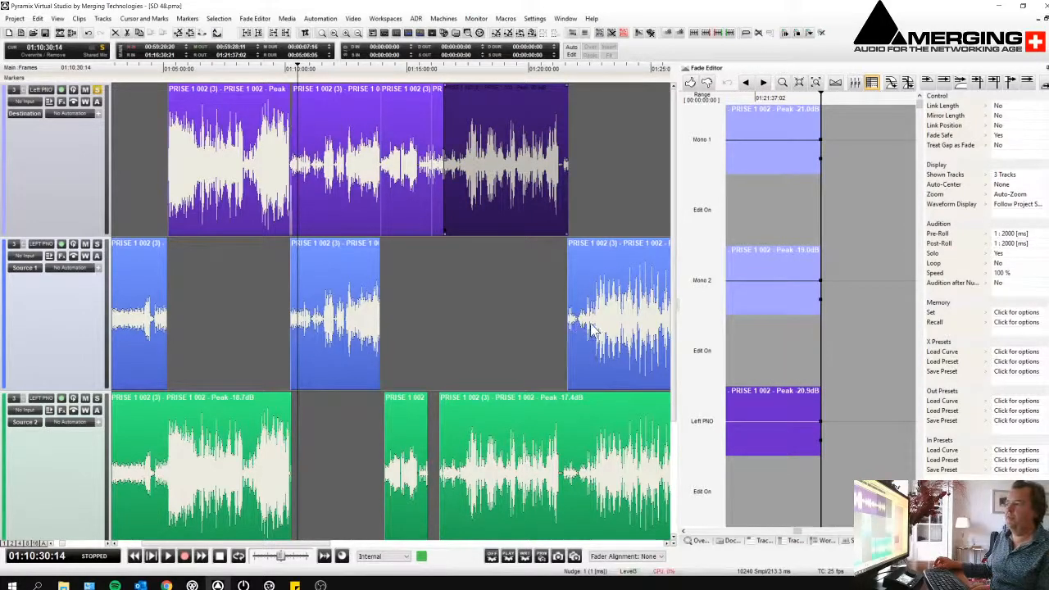
pyautogui.moveTo(557, 449); pyautogui.dragTo(591, 152)
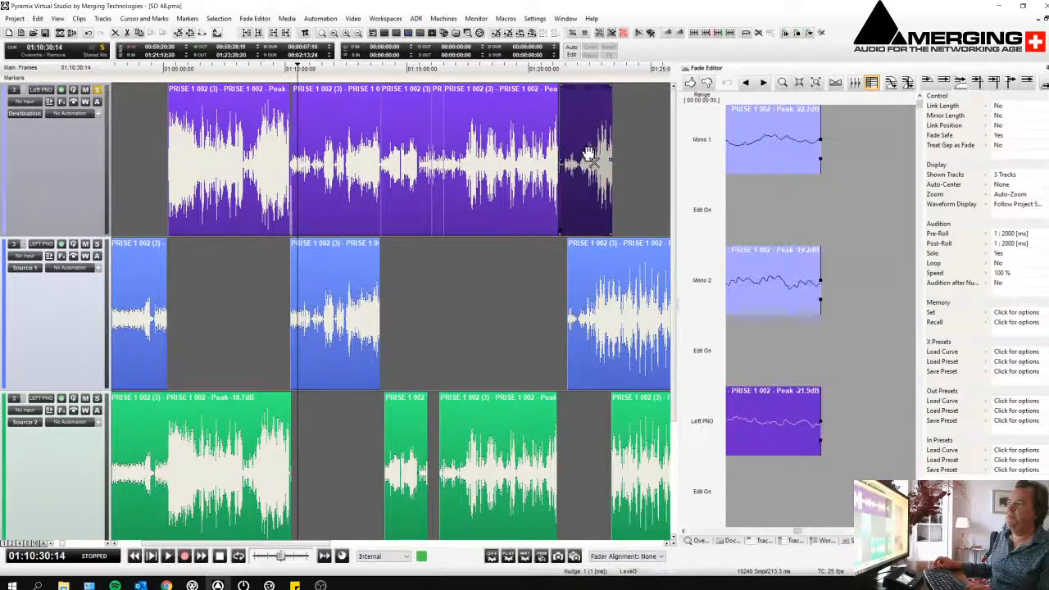
# Shift the last two Destination clips slightly earlier so they crossfade with the clips before them
pyautogui.click(487, 187)
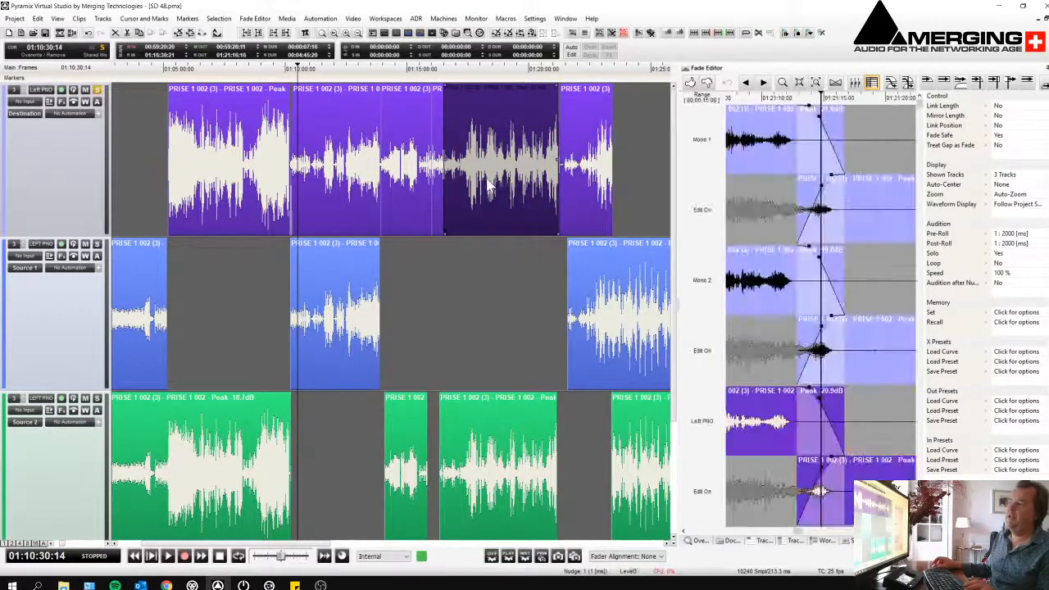
pyautogui.click(492, 184)
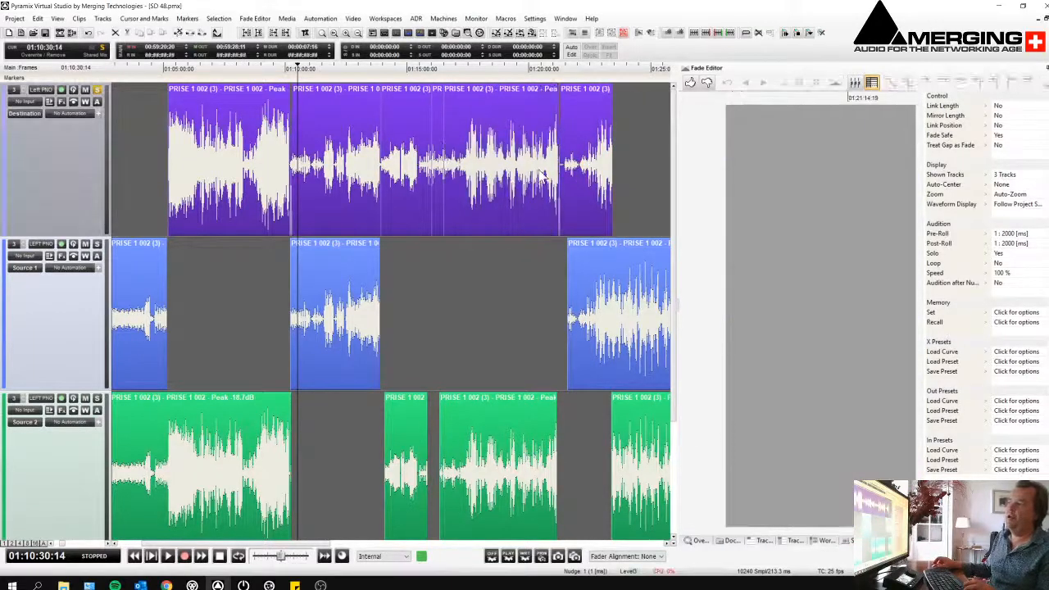
pyautogui.click(541, 175)
pyautogui.click(519, 188)
pyautogui.click(520, 187)
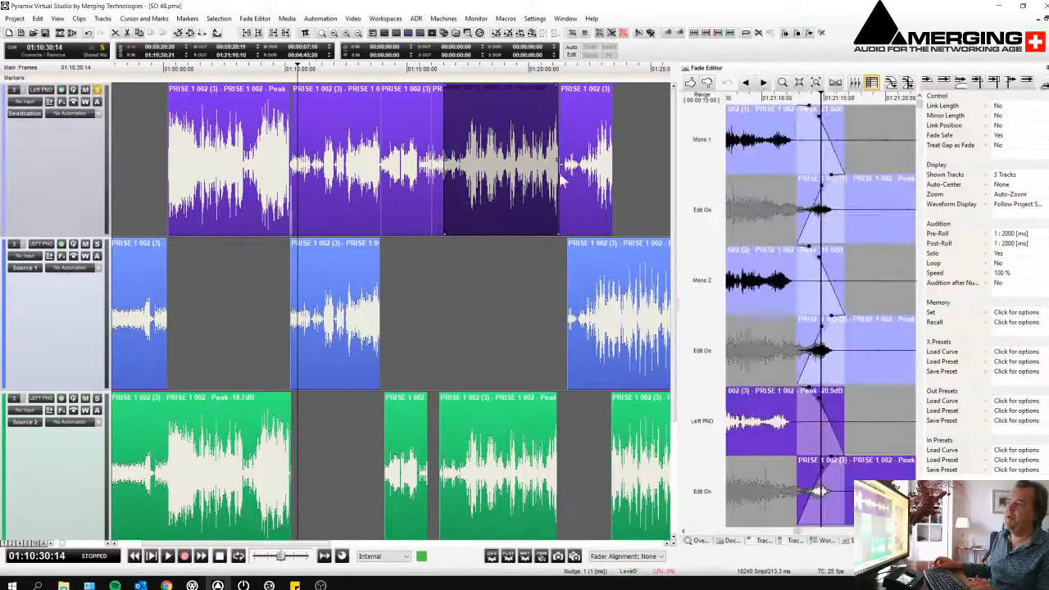
pyautogui.click(584, 171)
pyautogui.click(528, 173)
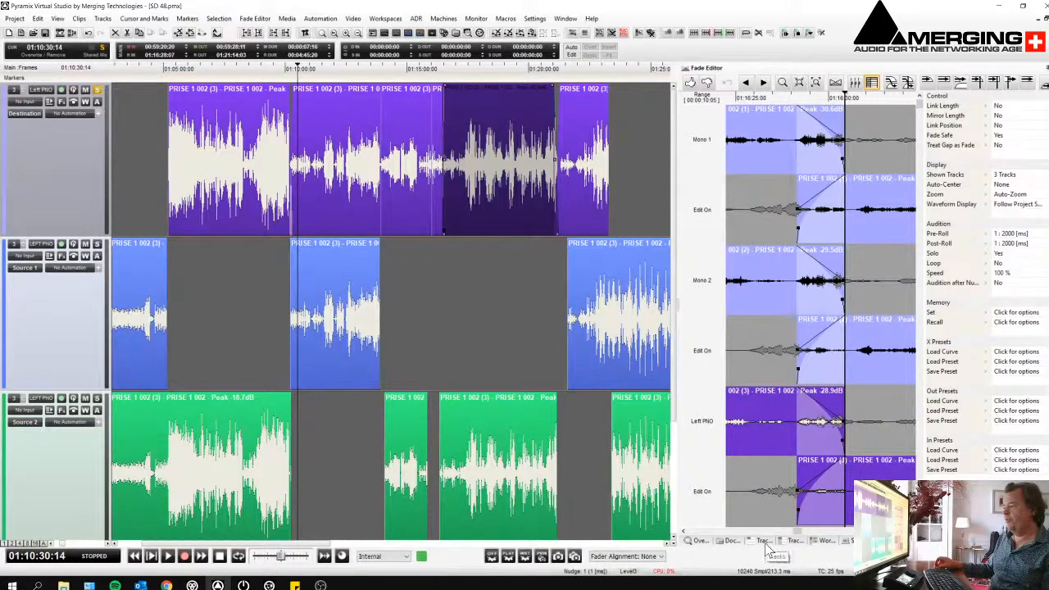
# Expand the Destination, Source 1 and Source 2 track groups at a reduced track height and examine the edits across all their tracks
pyautogui.click(793, 542)
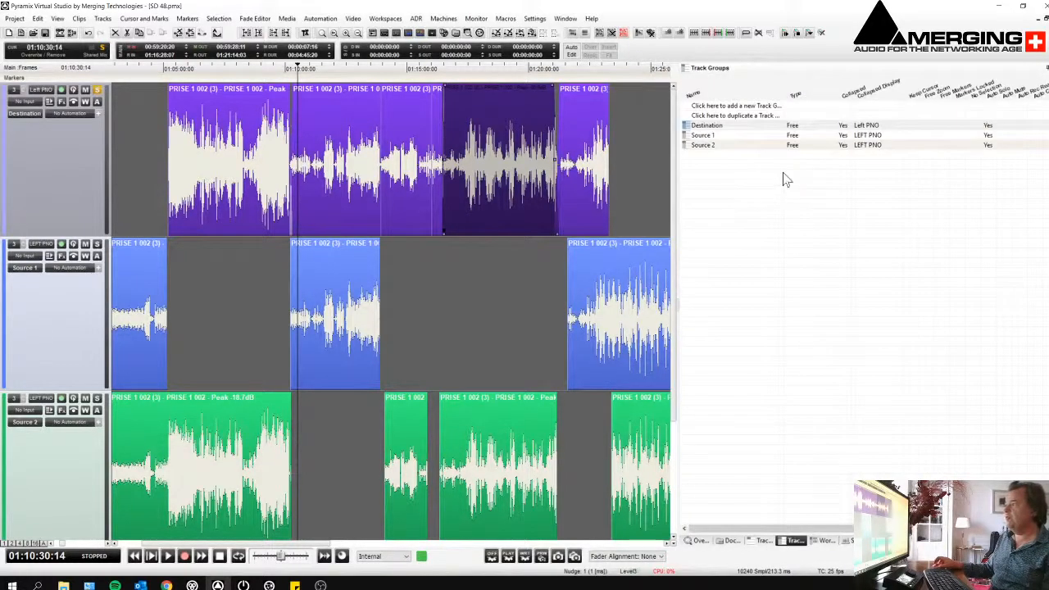
pyautogui.click(844, 135)
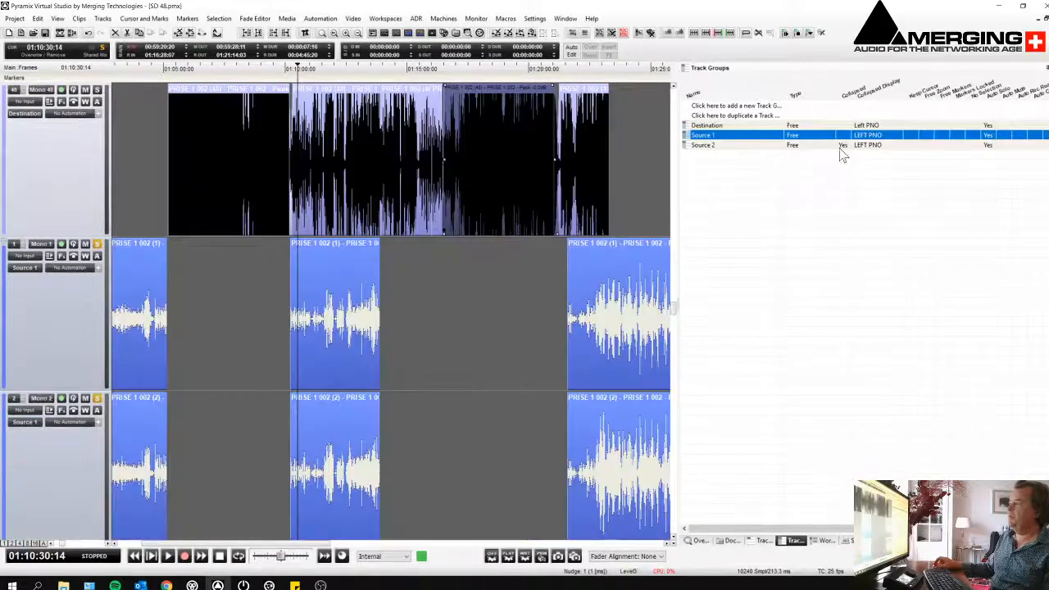
pyautogui.click(843, 146)
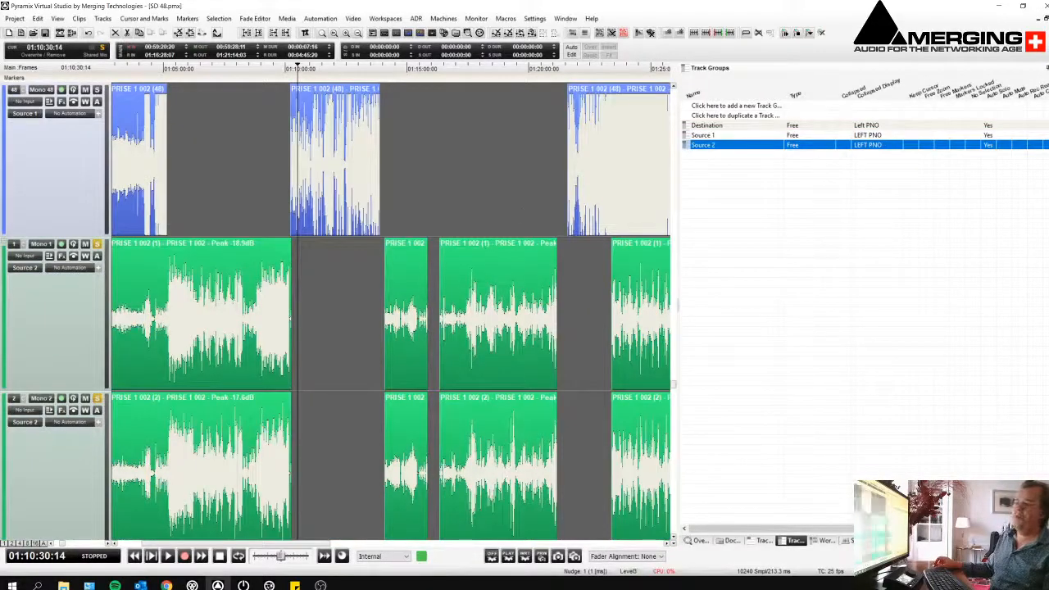
pyautogui.click(44, 543)
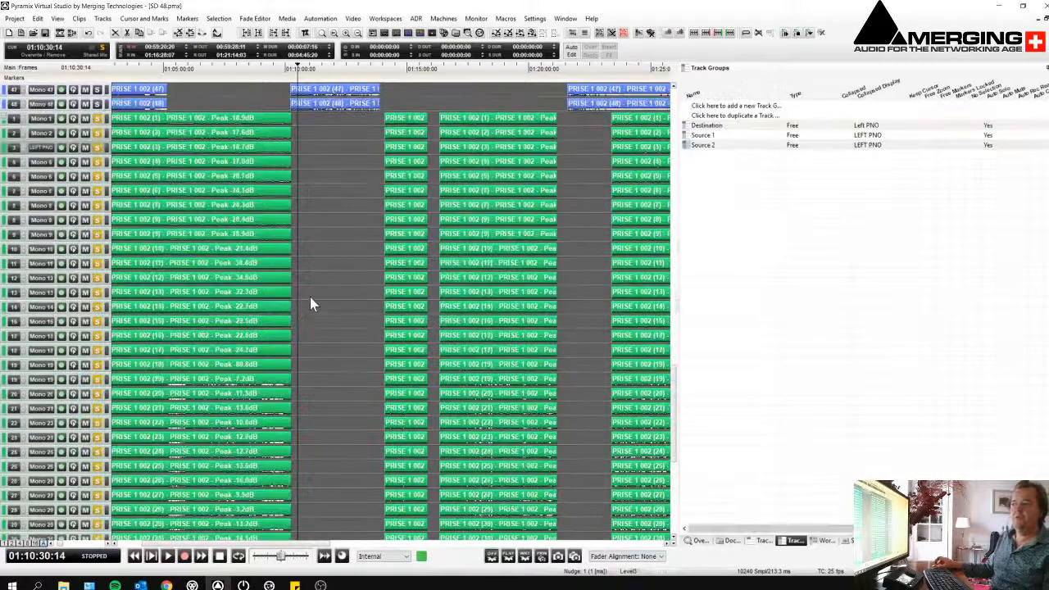
pyautogui.scroll(15, 310, 297)
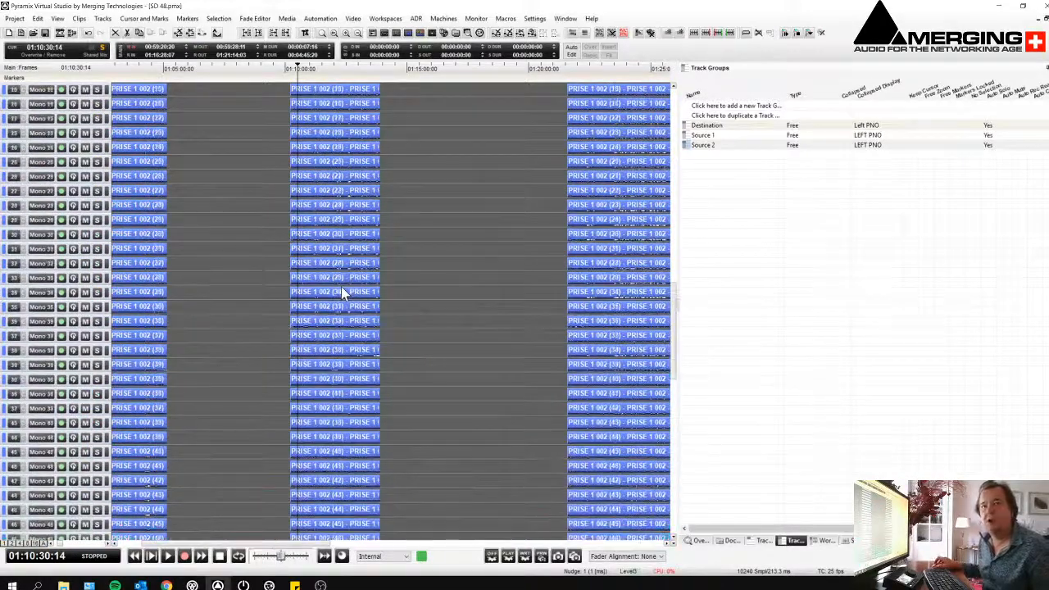
pyautogui.scroll(1, 343, 294)
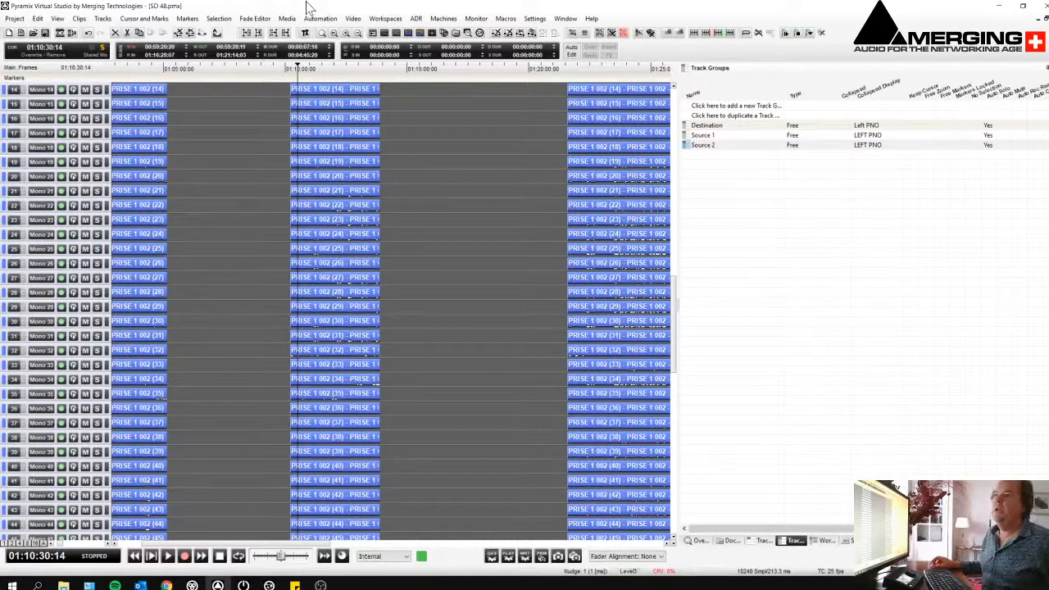
pyautogui.scroll(8, 479, 157)
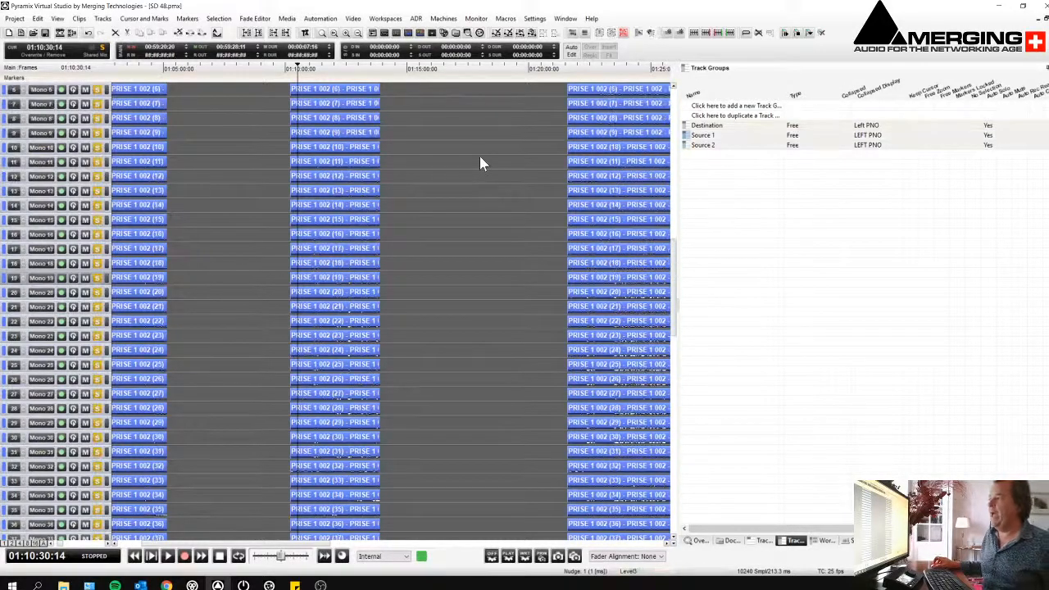
pyautogui.scroll(20, 480, 156)
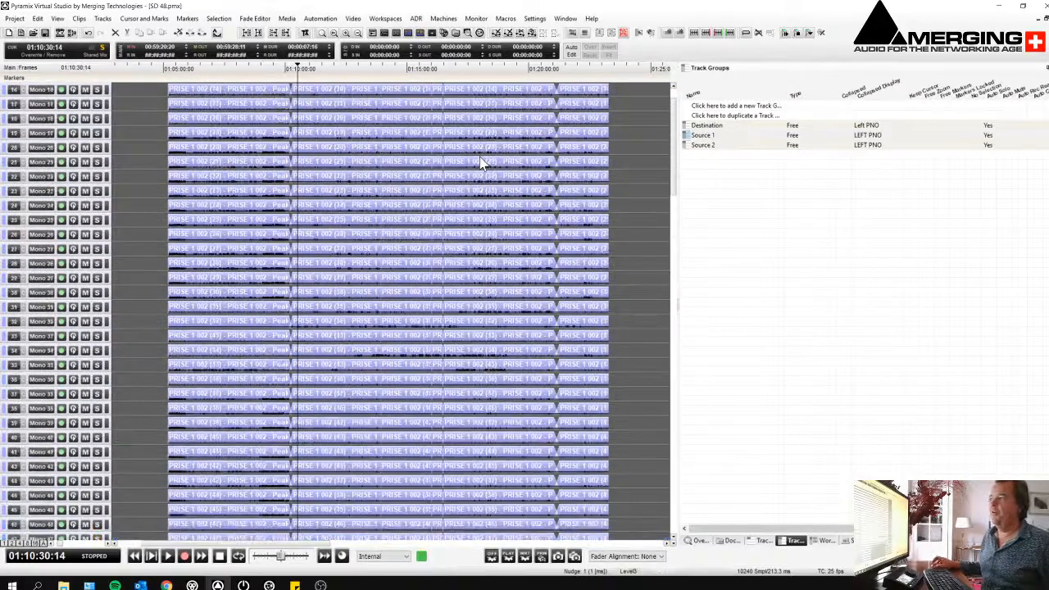
pyautogui.scroll(5, 480, 160)
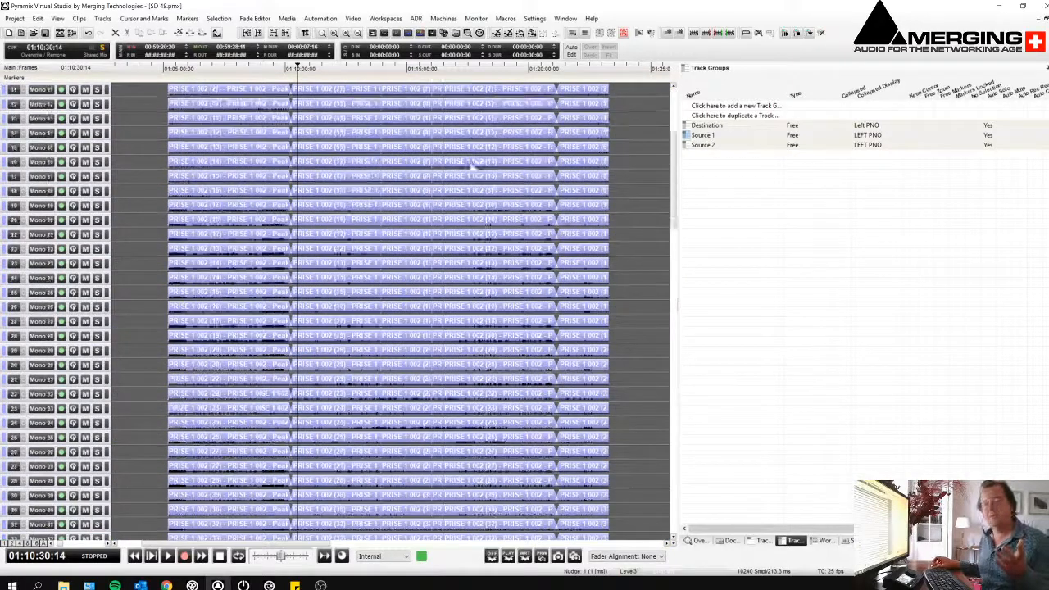
pyautogui.scroll(-7, 476, 162)
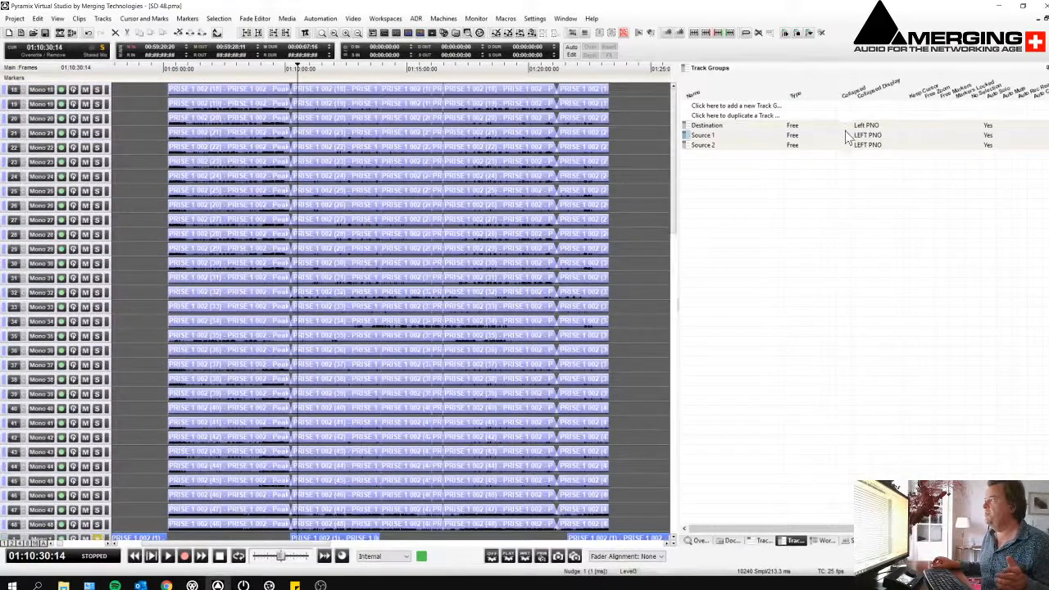
# Collapse the Destination, Source 1 and Source 2 track groups and enlarge their three tracks to fill the timeline
pyautogui.click(844, 126)
pyautogui.click(843, 136)
pyautogui.click(843, 146)
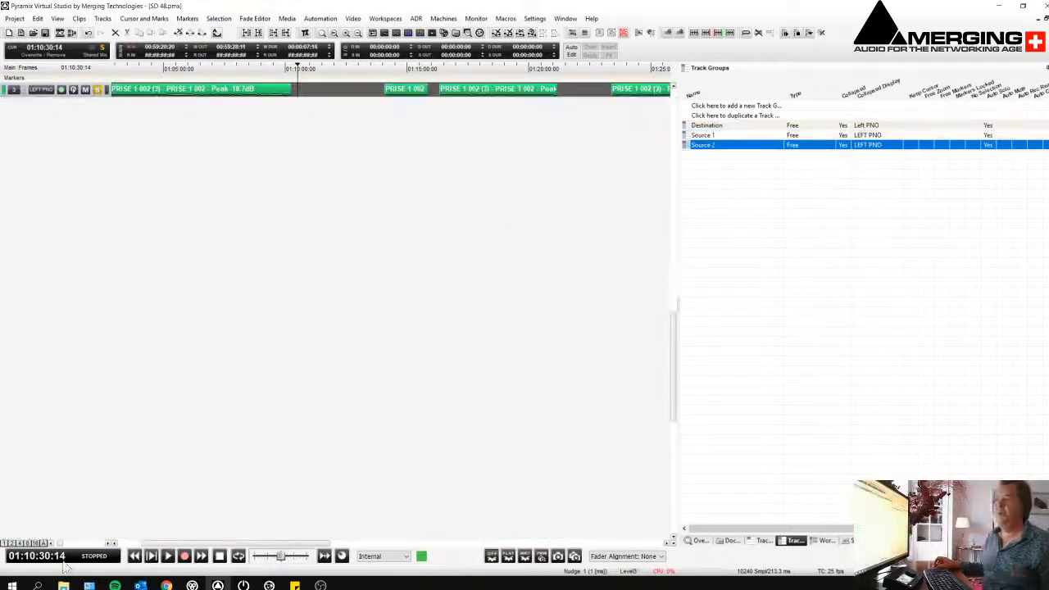
pyautogui.click(44, 543)
pyautogui.scroll(2, 352, 202)
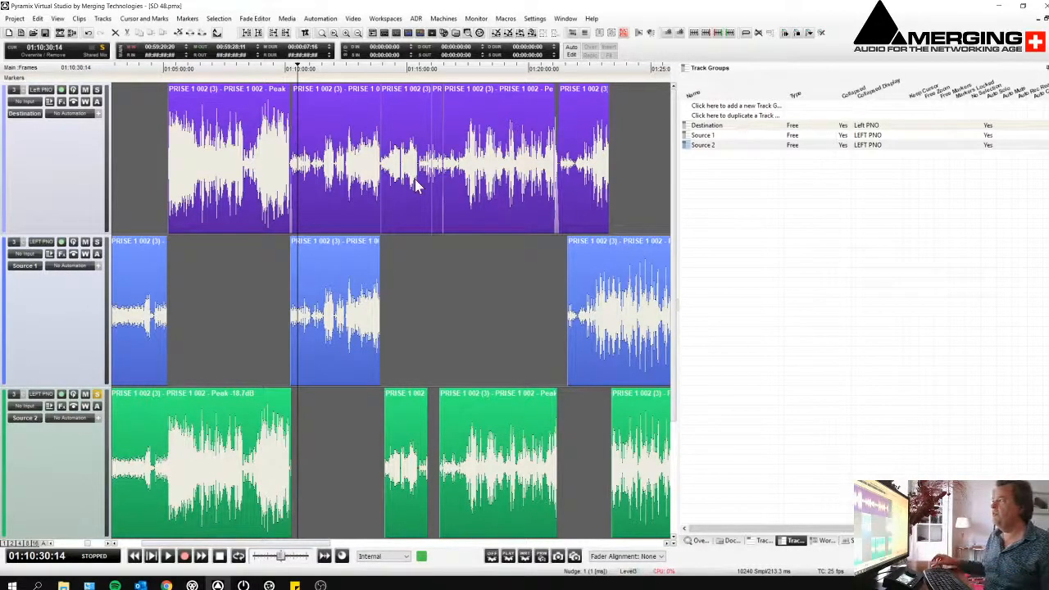
pyautogui.click(404, 287)
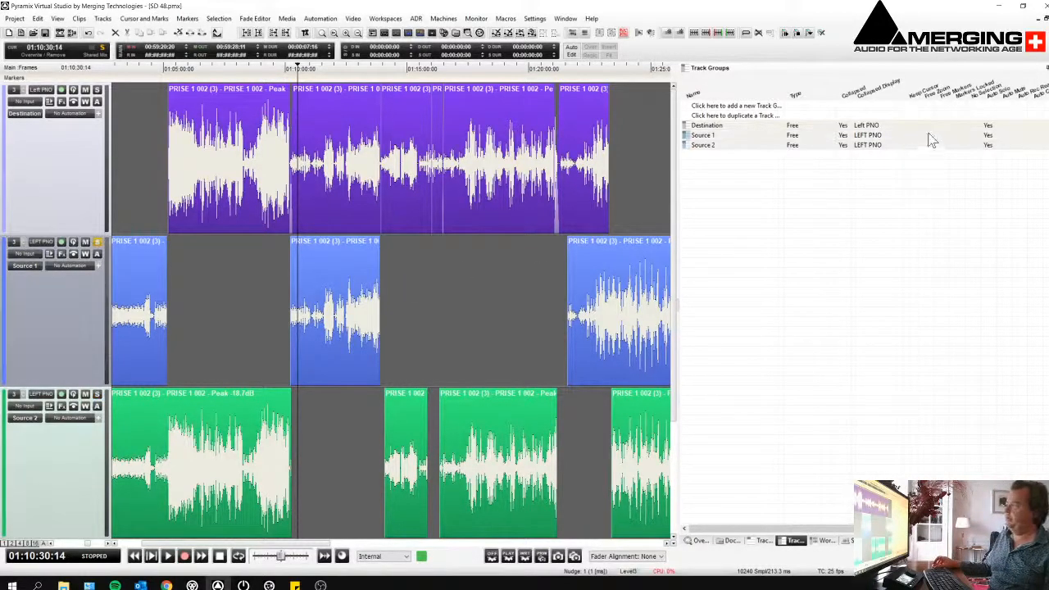